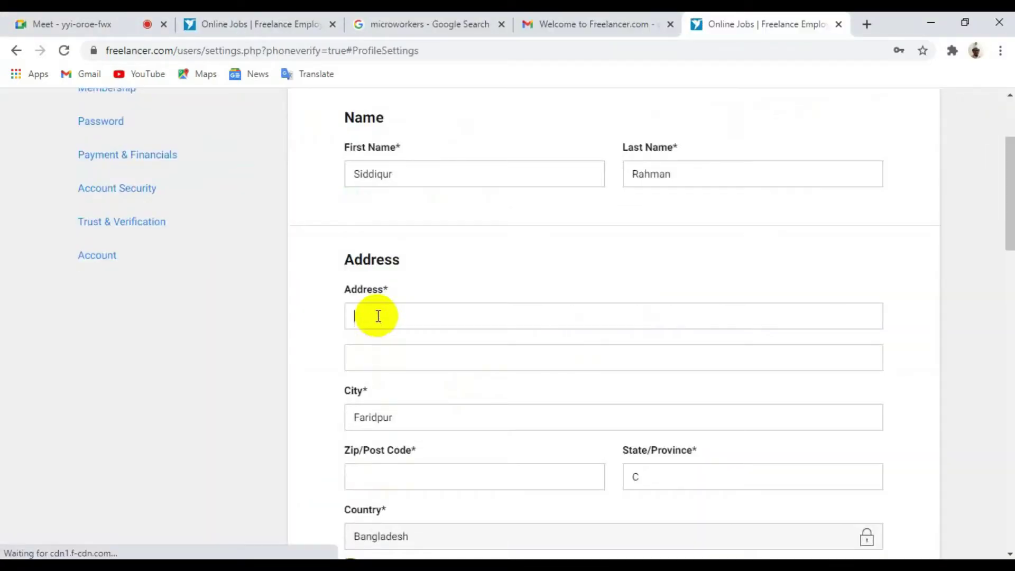
Step: Go back to the Freelancer.com profile settings and put the cursor in the Address field
click(379, 317)
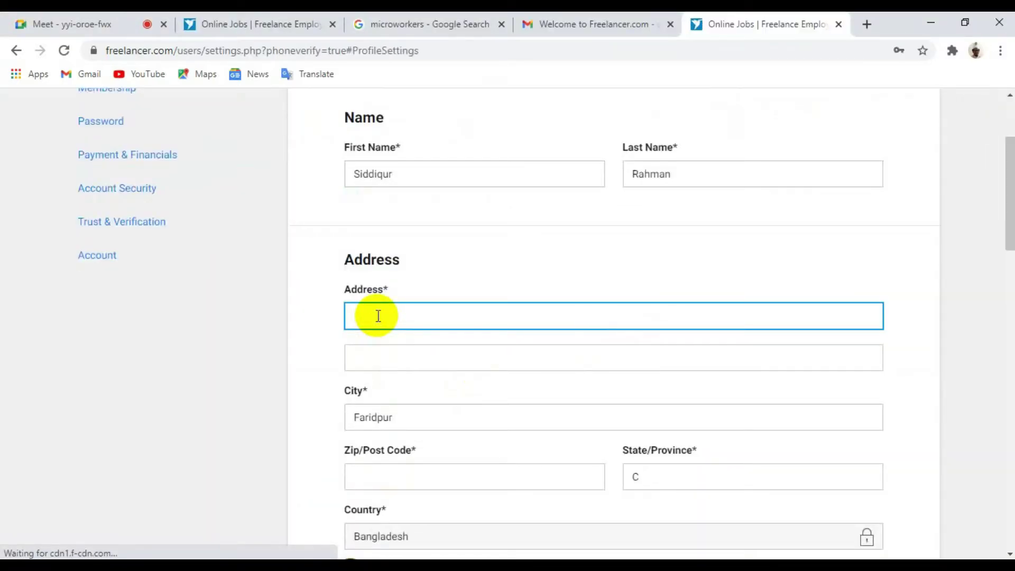
Step: Enter the profile's street address and zip/post code
text(s)
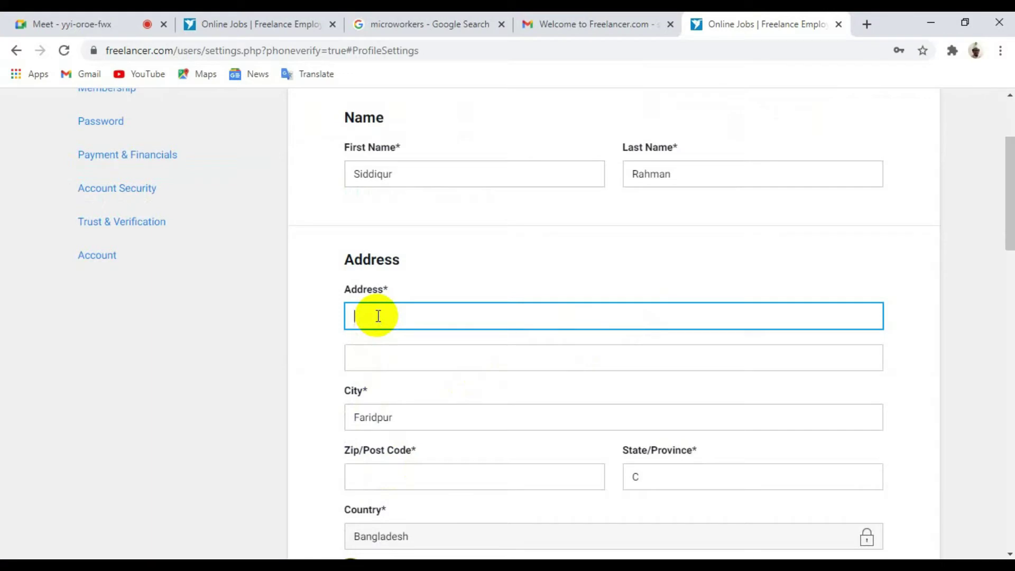
text(Sa)
text(darpur)
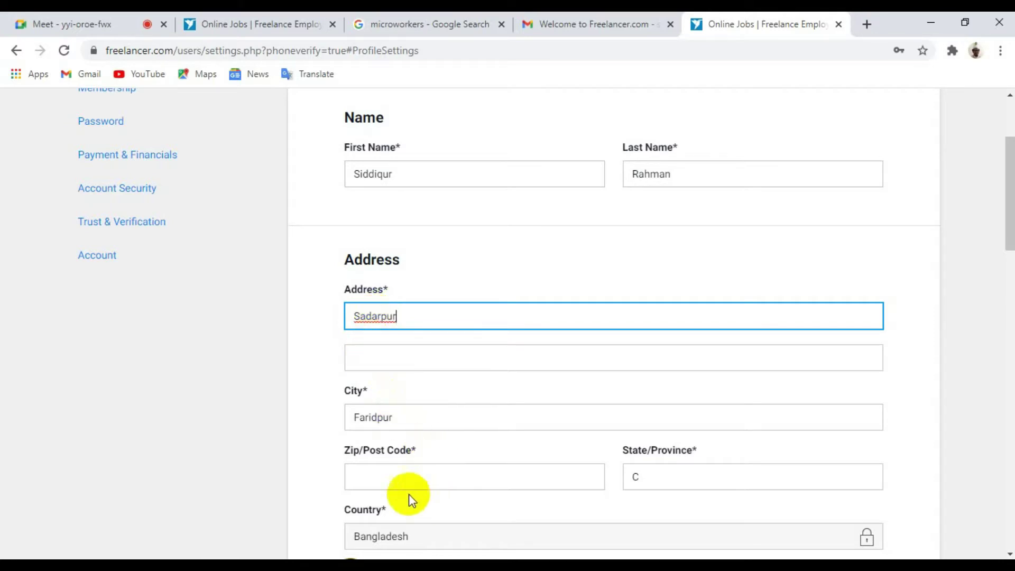
click(401, 470)
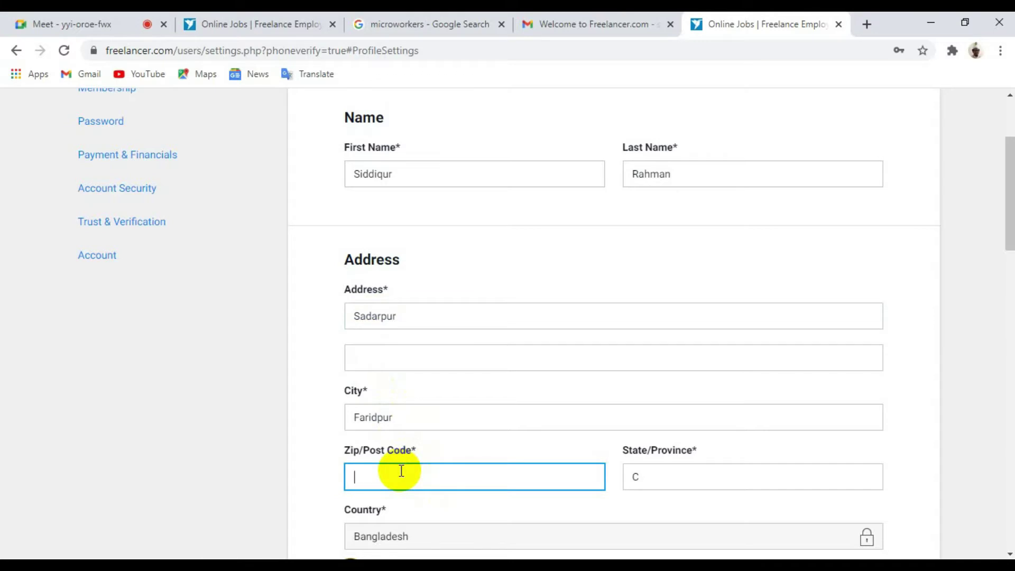
text(7820)
Step: Replace the wrong State/Province entry with the correct division name, capitalised
scroll(439, 493, down, 3)
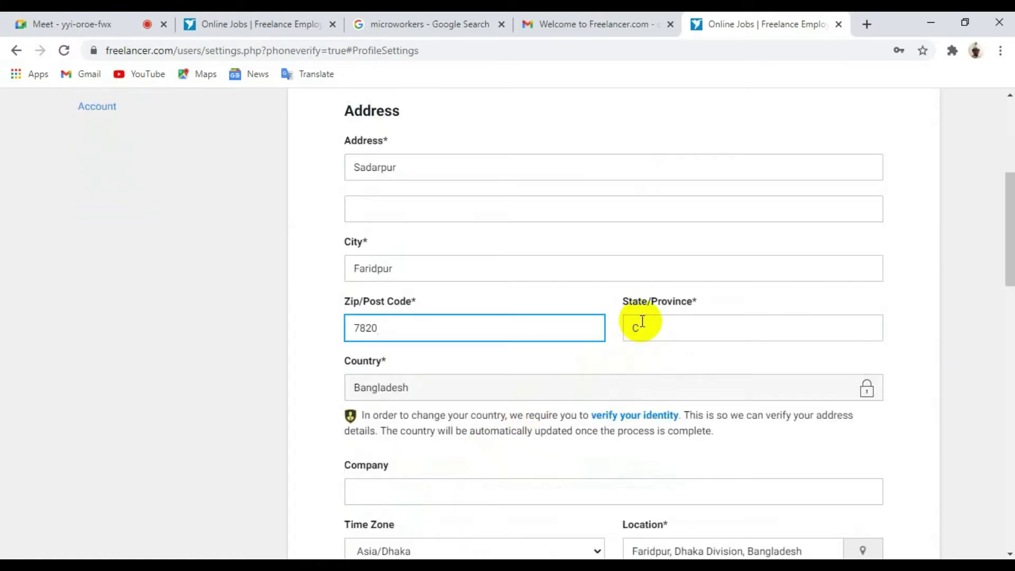
click(642, 326)
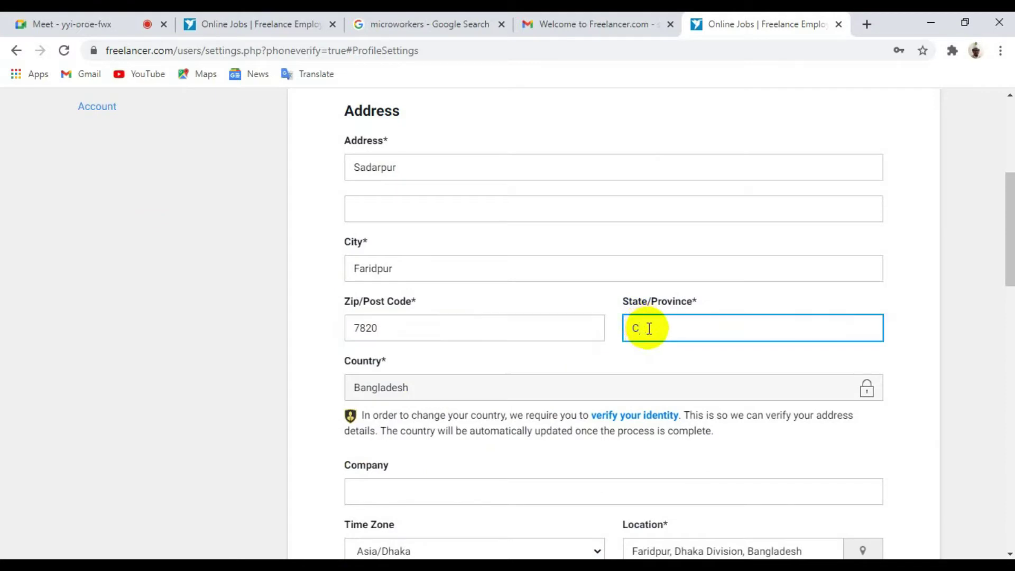
key(BackSpace)
key(Caps_Lock)
text(D)
key(Caps_Lock)
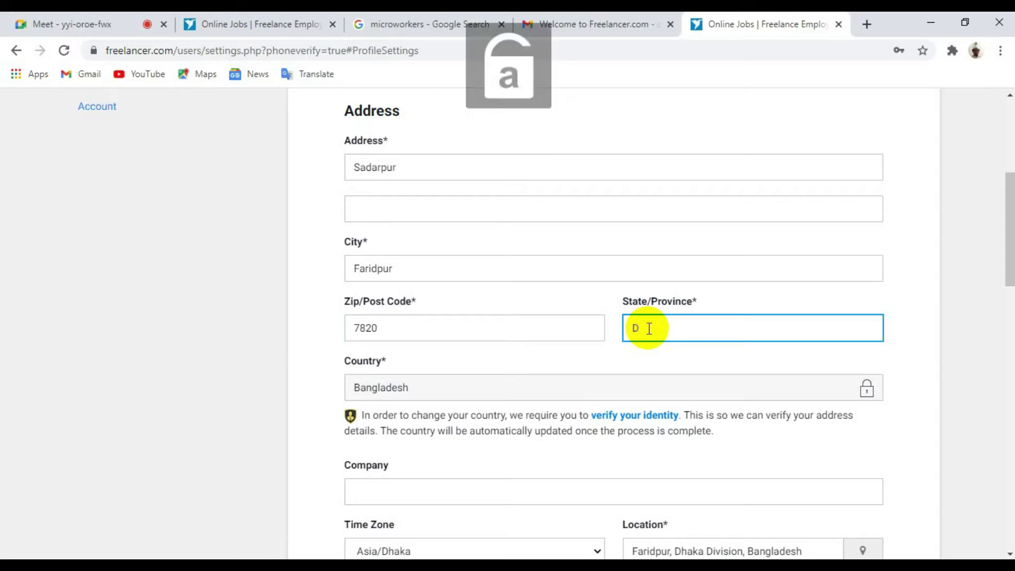
text(haka)
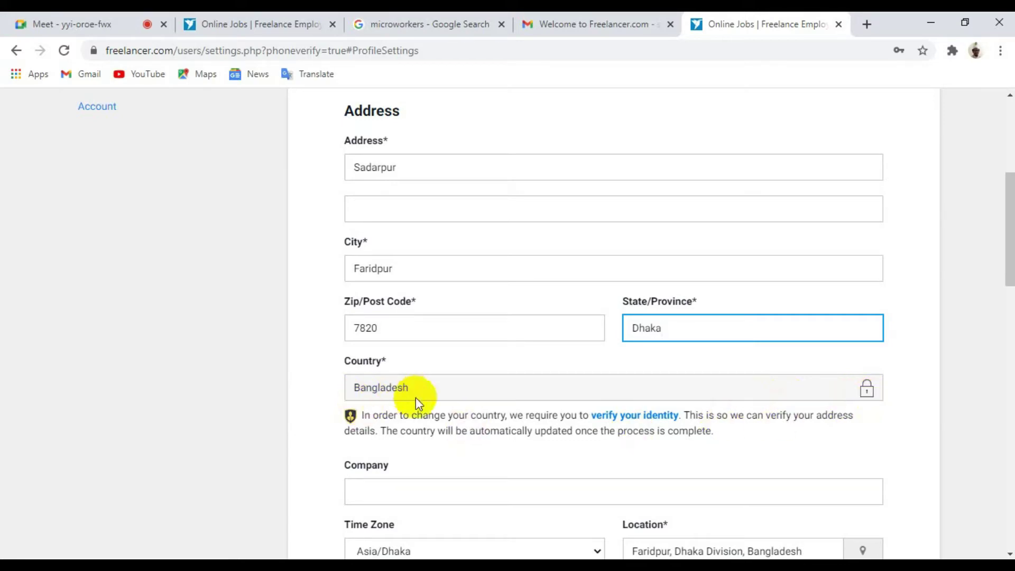
Step: Save the settings below Language Settings so the address changes are confirmed
scroll(731, 423, down, 3)
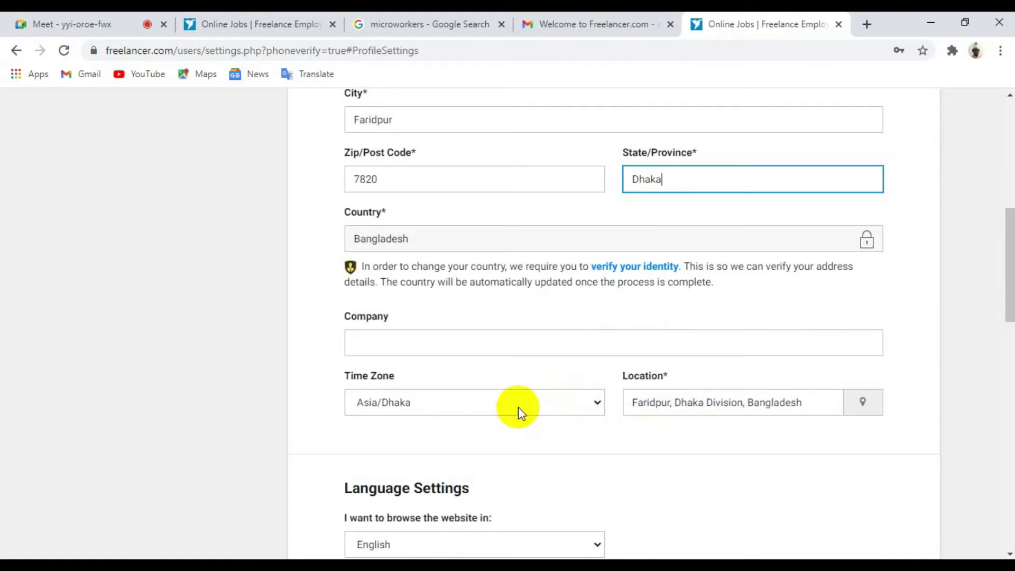
scroll(519, 407, down, 3)
scroll(511, 399, up, 3)
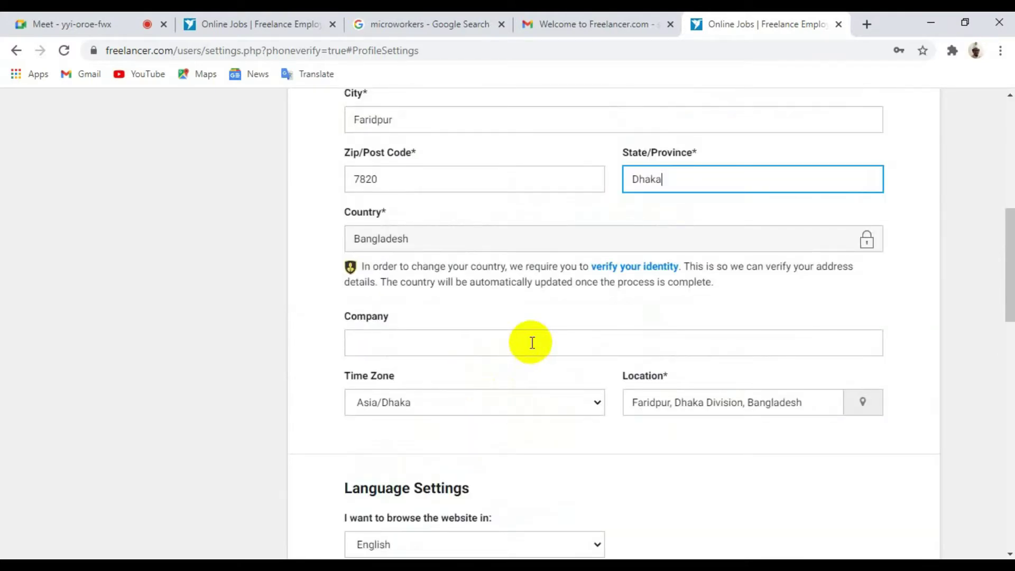
scroll(539, 408, down, 3)
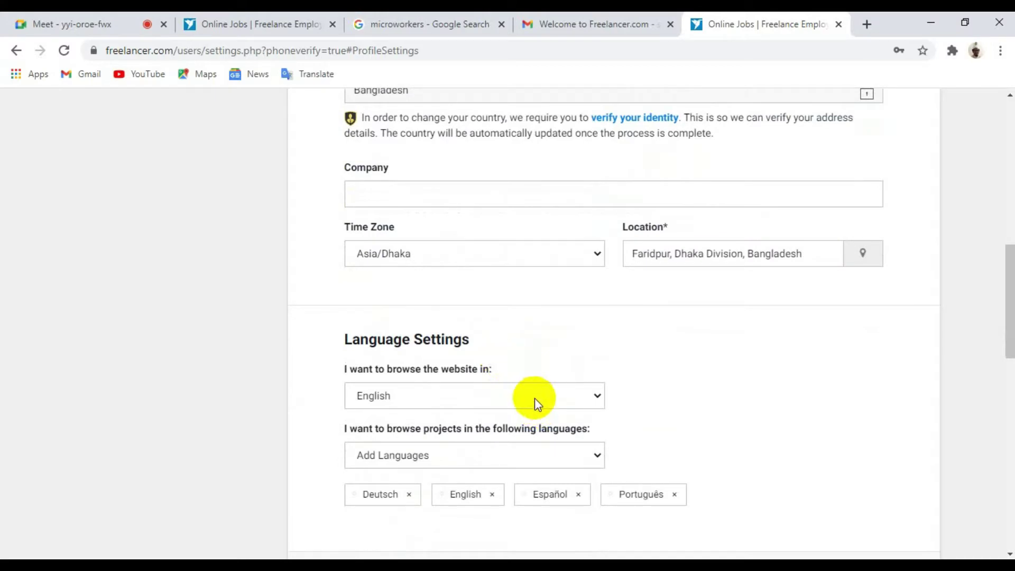
scroll(540, 407, down, 3)
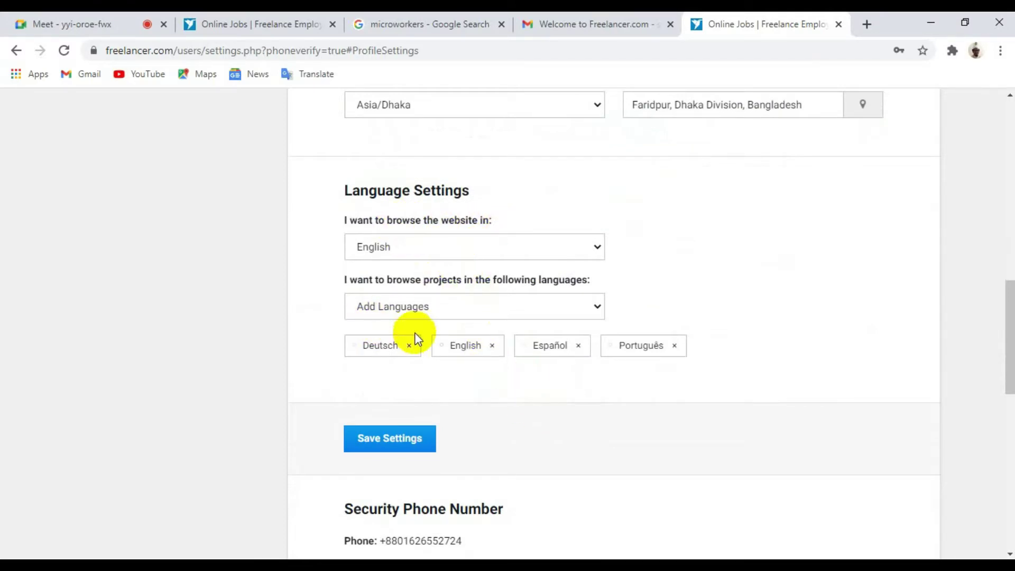
click(400, 450)
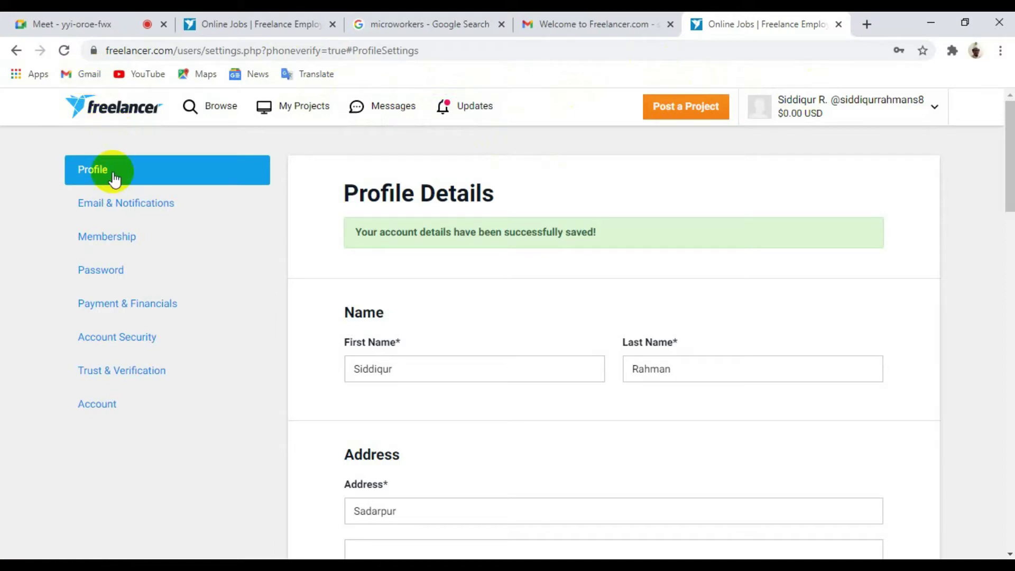
click(121, 203)
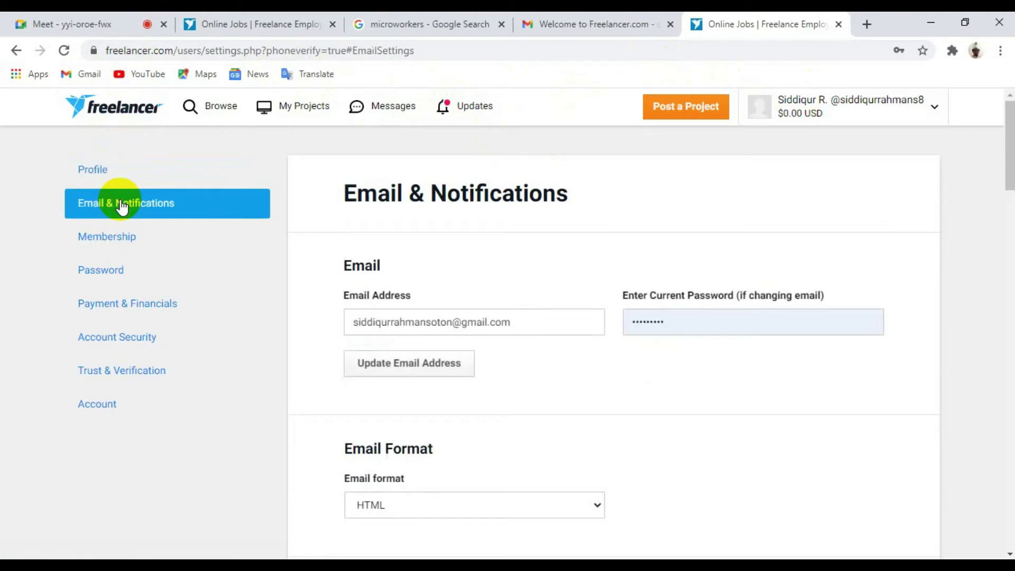
scroll(385, 273, down, 3)
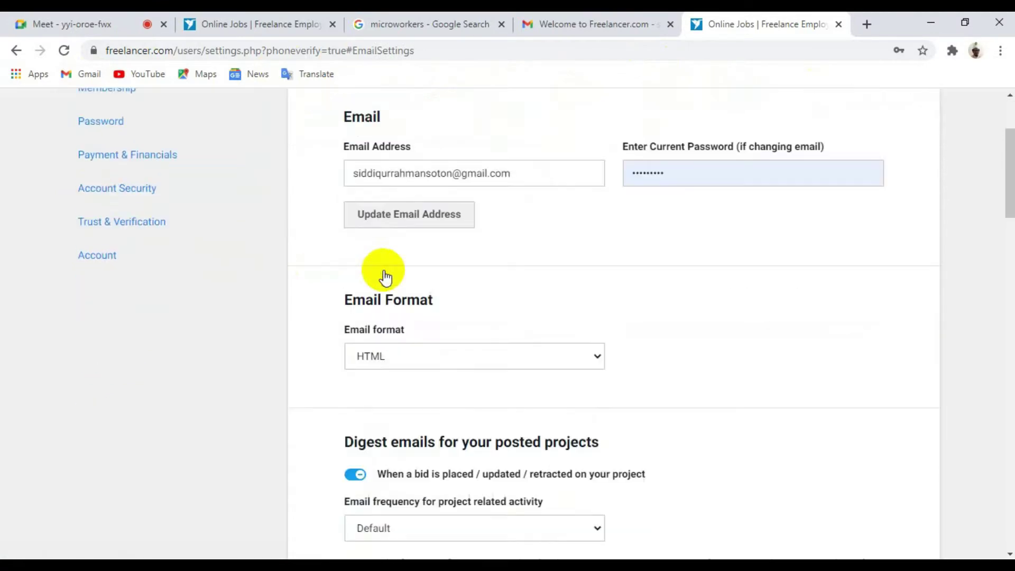
scroll(382, 268, up, 3)
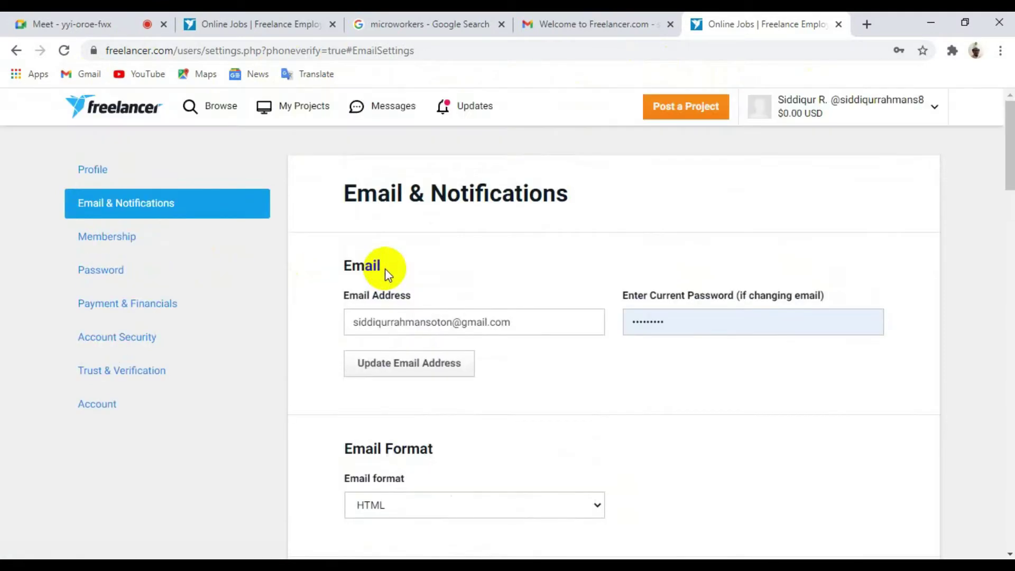
scroll(389, 270, down, 3)
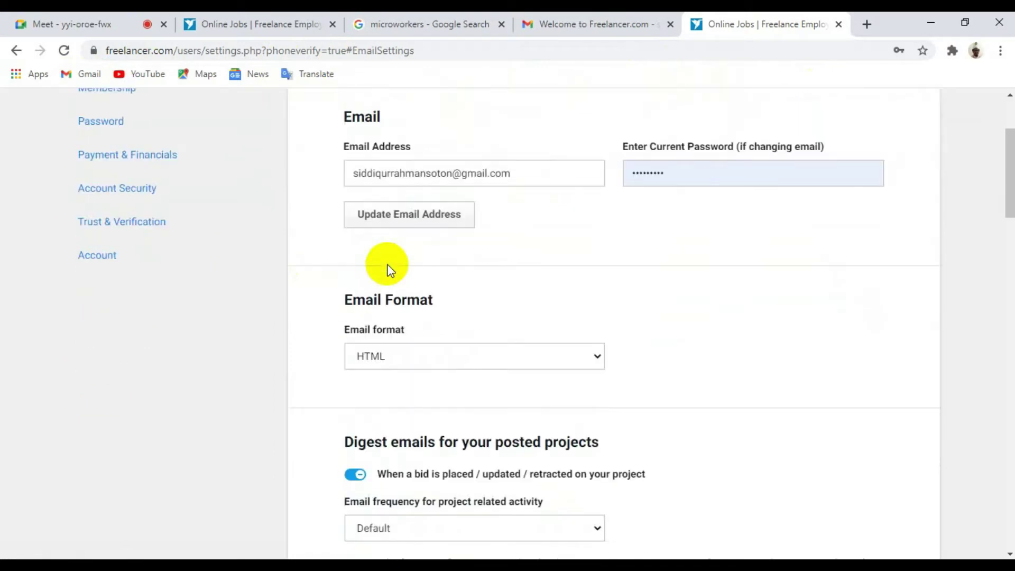
scroll(389, 267, down, 3)
scroll(388, 267, down, 3)
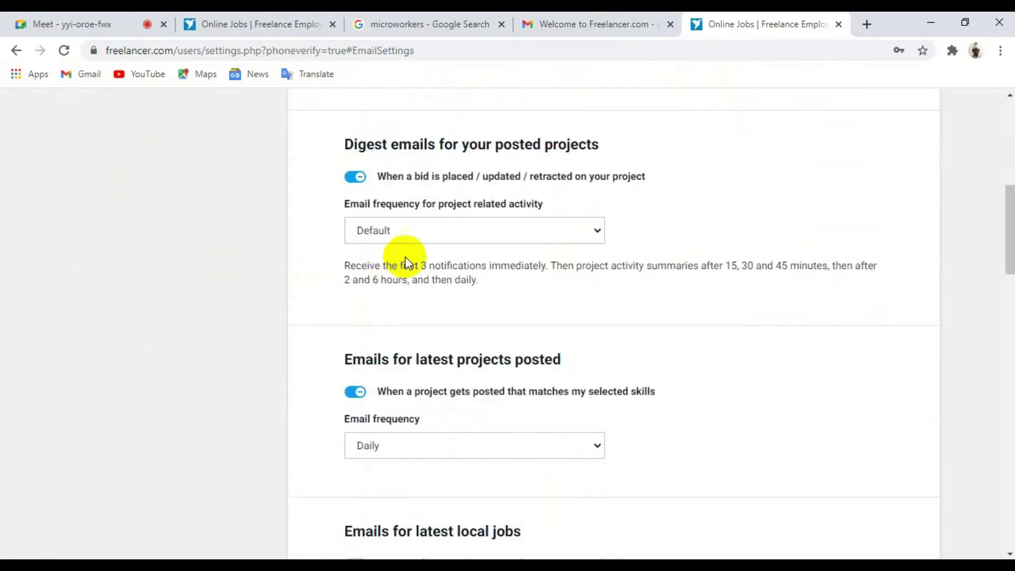
scroll(429, 244, up, 7)
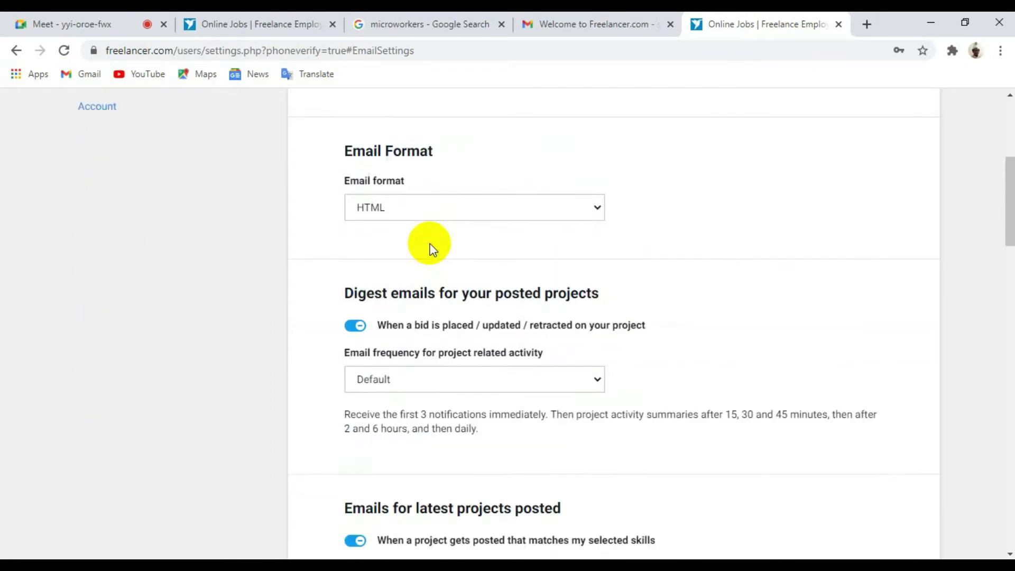
scroll(429, 249, up, 2)
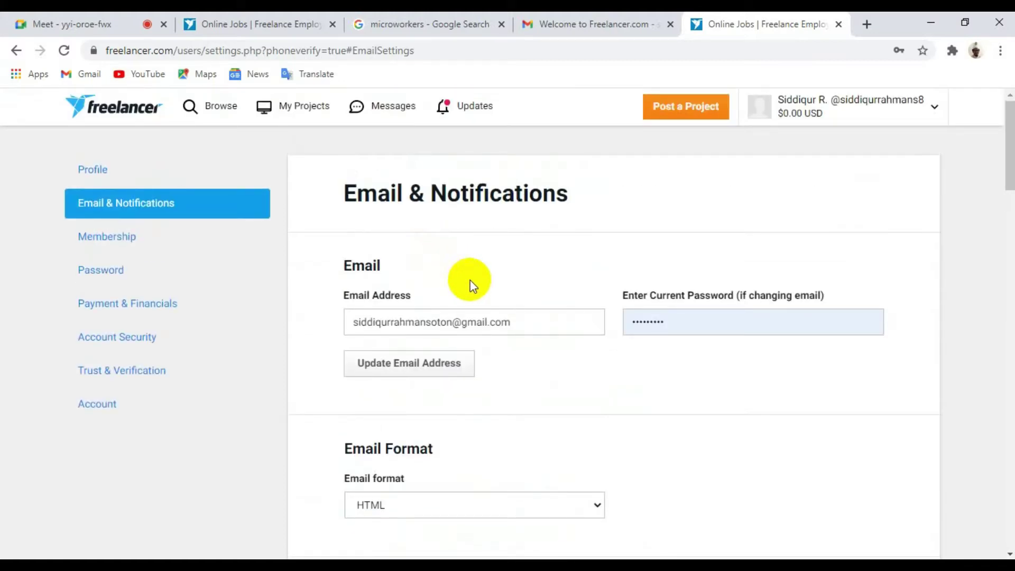
scroll(480, 280, down, 3)
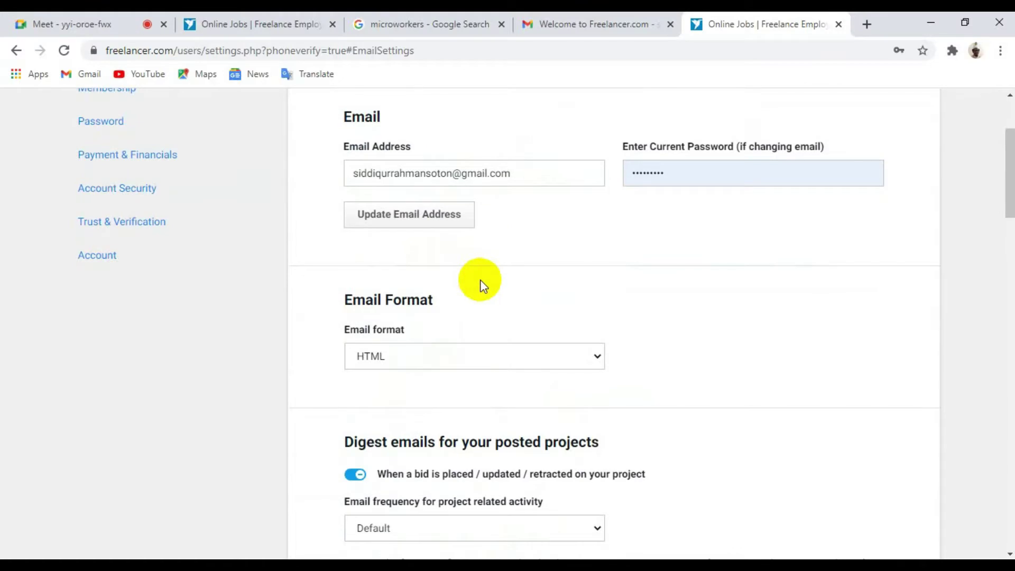
scroll(482, 285, down, 3)
scroll(480, 281, down, 3)
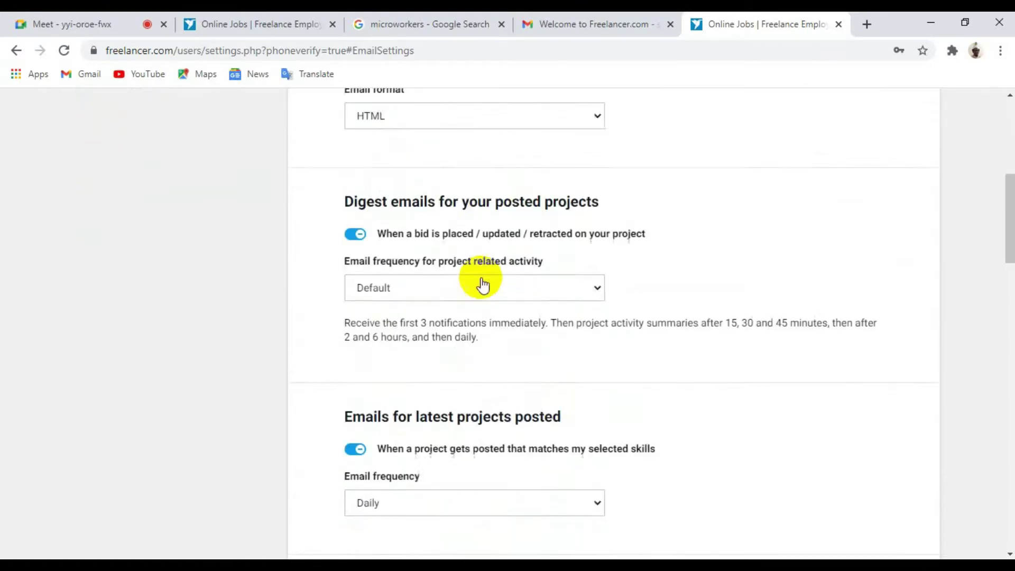
scroll(481, 278, down, 3)
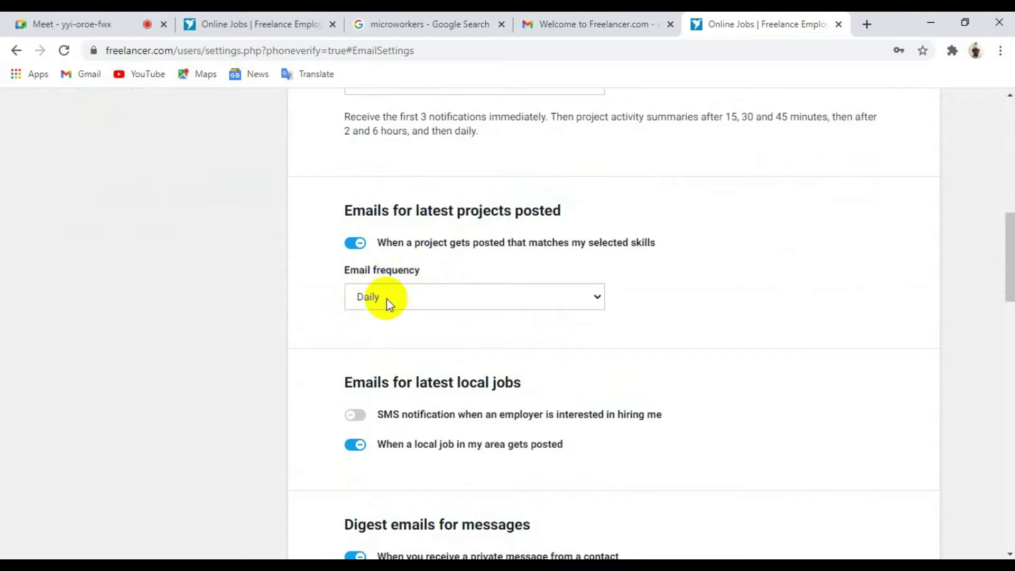
scroll(443, 297, down, 12)
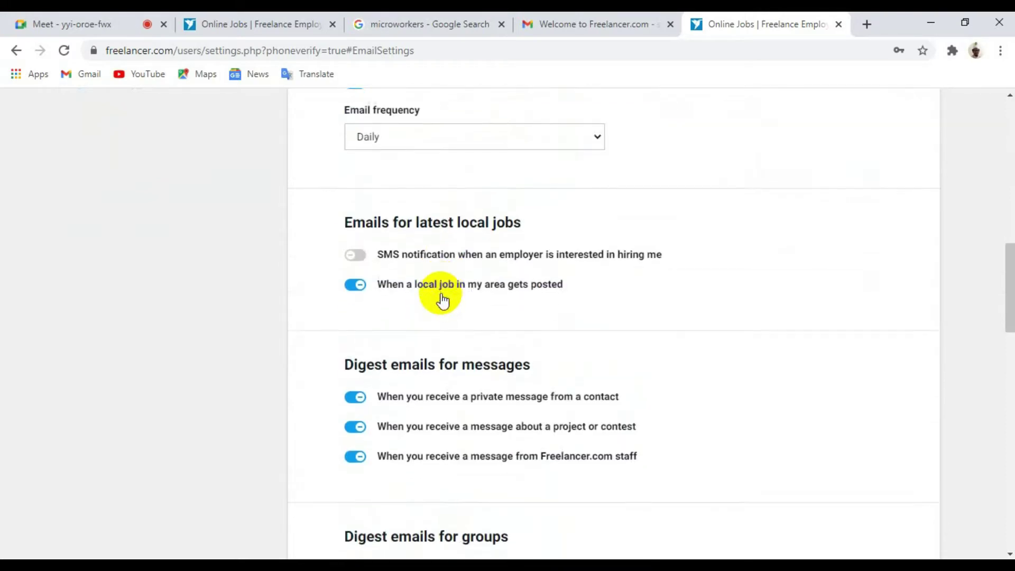
scroll(442, 299, down, 8)
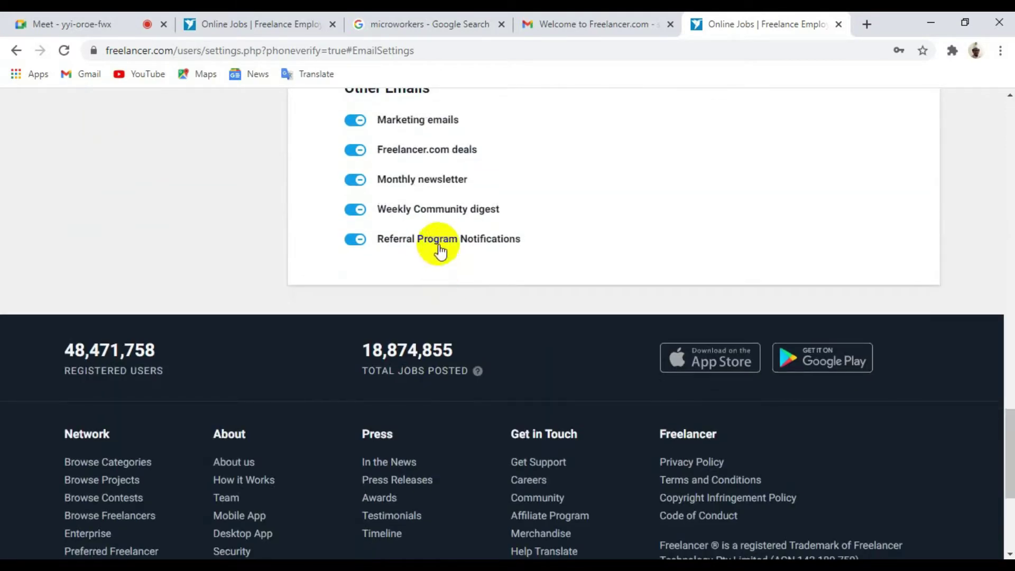
scroll(440, 251, up, 6)
scroll(440, 248, up, 14)
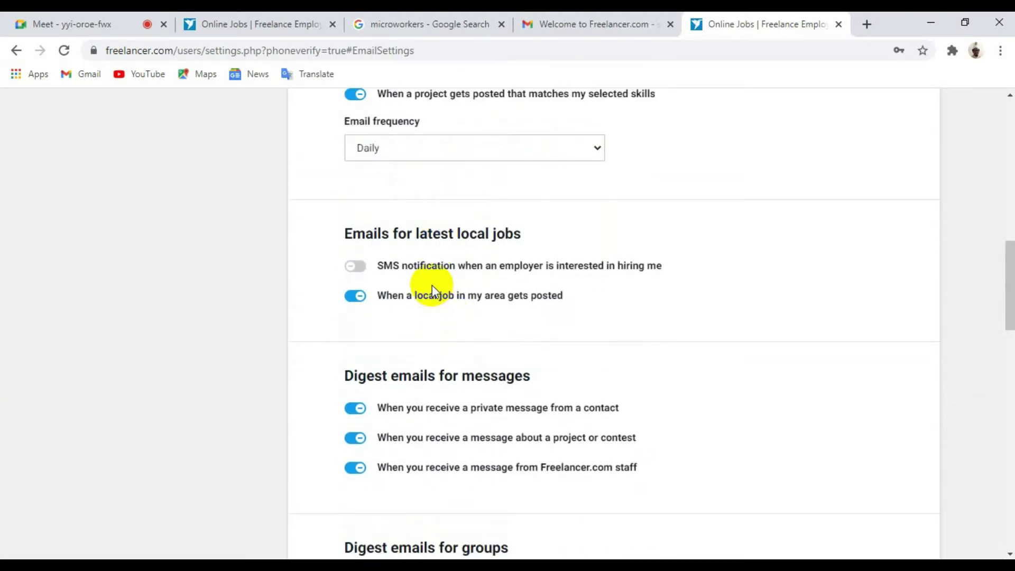
scroll(423, 298, up, 3)
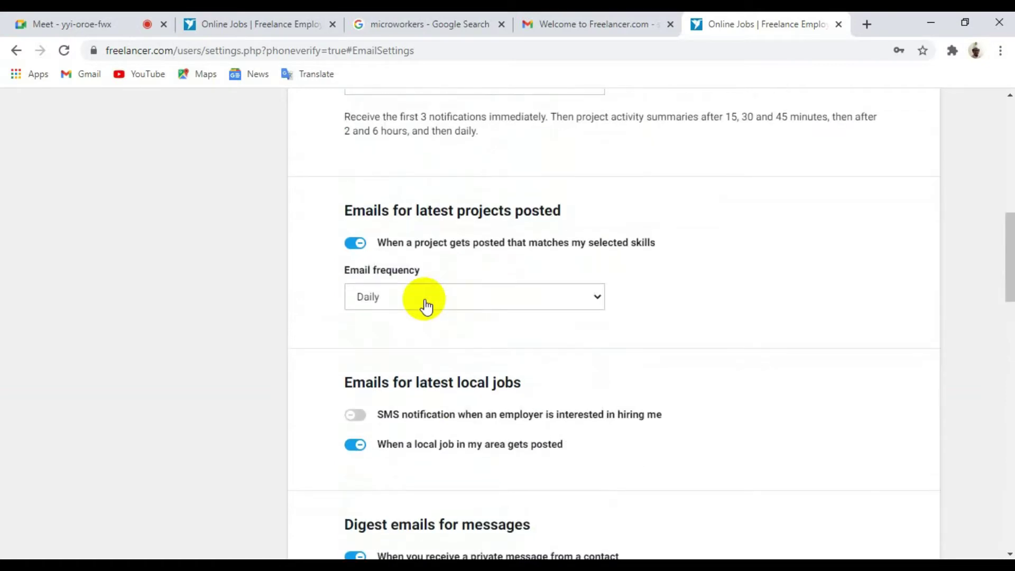
scroll(427, 306, up, 3)
scroll(426, 301, up, 9)
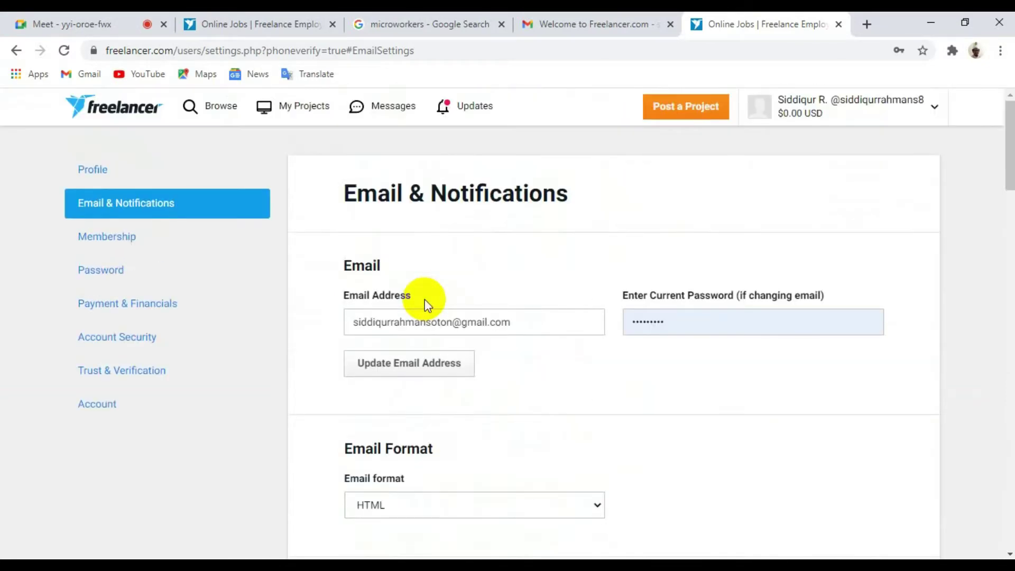
scroll(426, 298, down, 12)
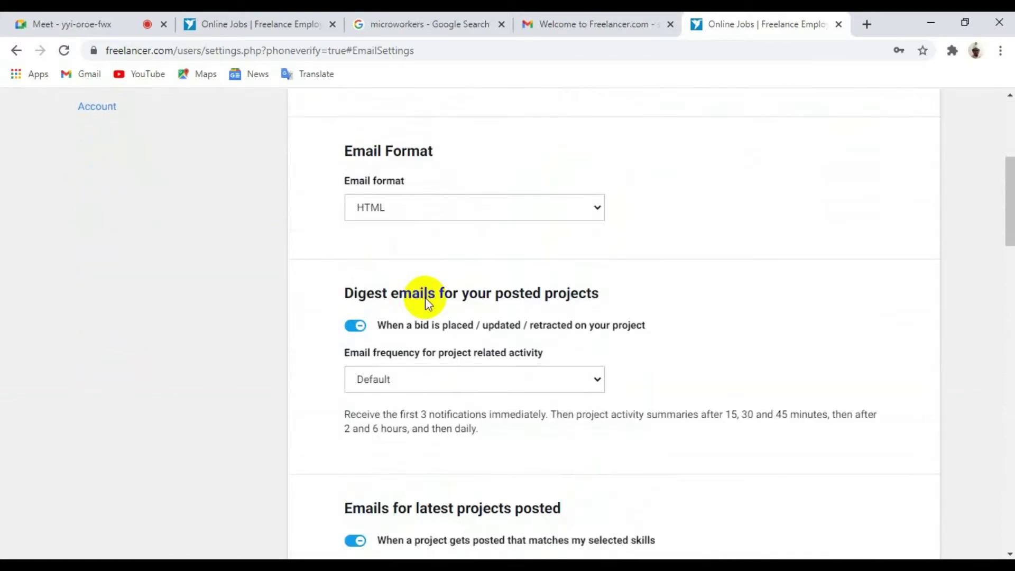
scroll(426, 298, down, 20)
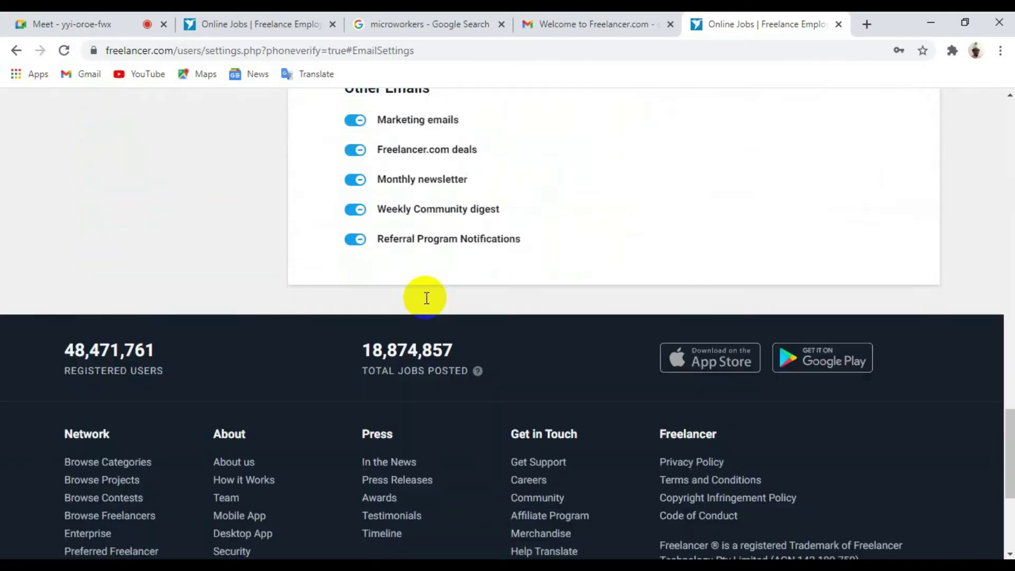
scroll(426, 298, up, 12)
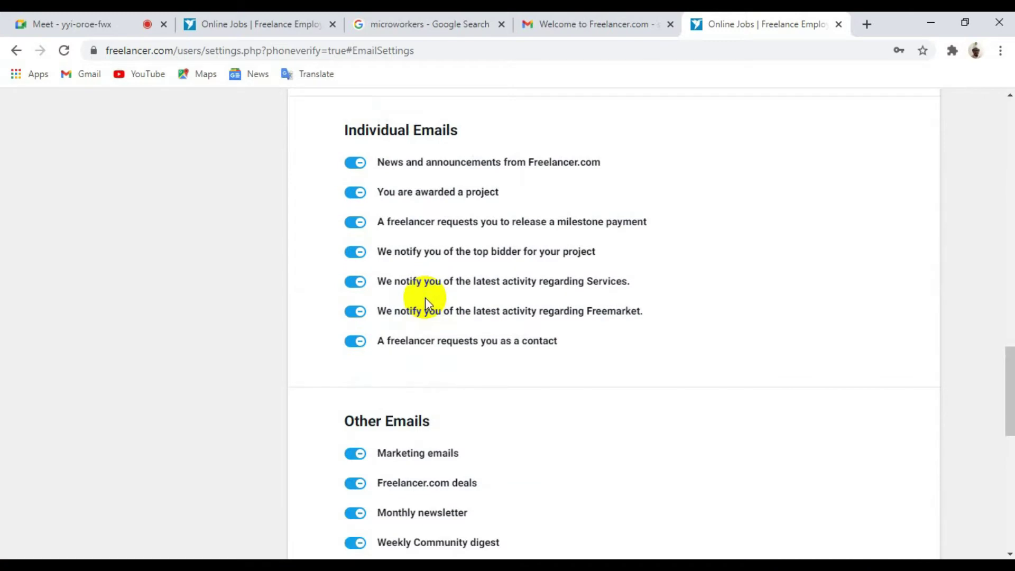
scroll(426, 298, up, 20)
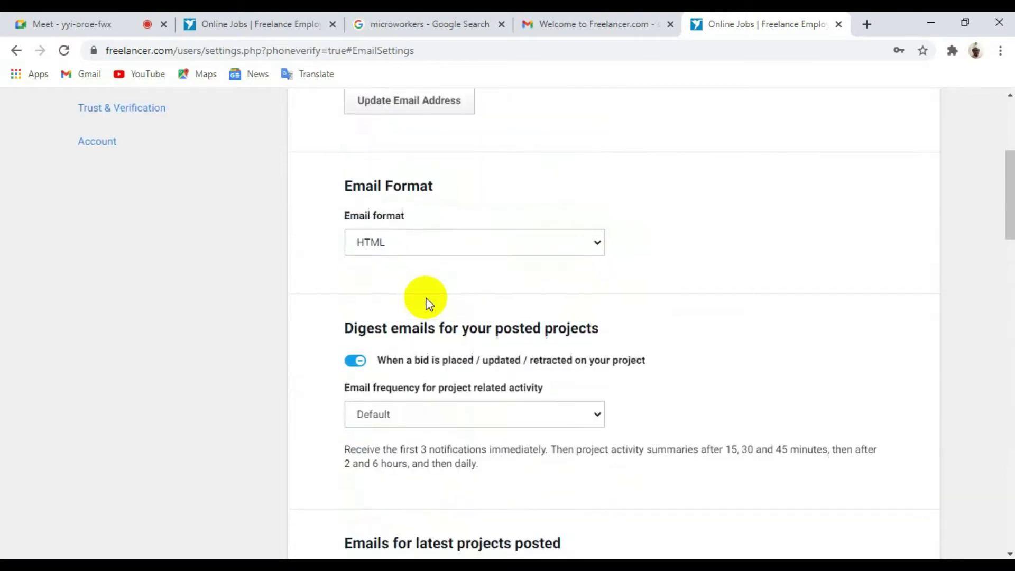
scroll(429, 304, up, 5)
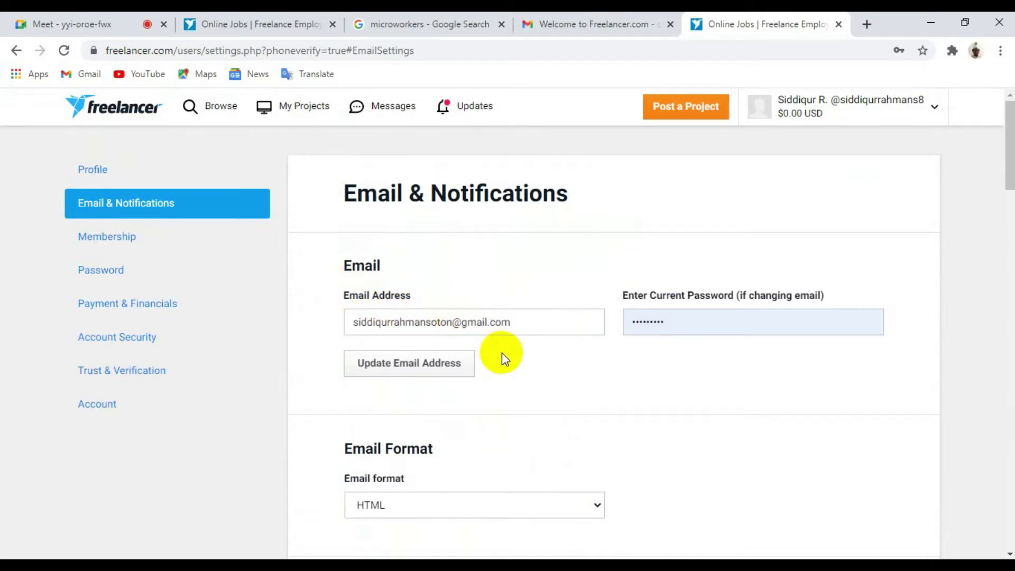
scroll(502, 353, down, 3)
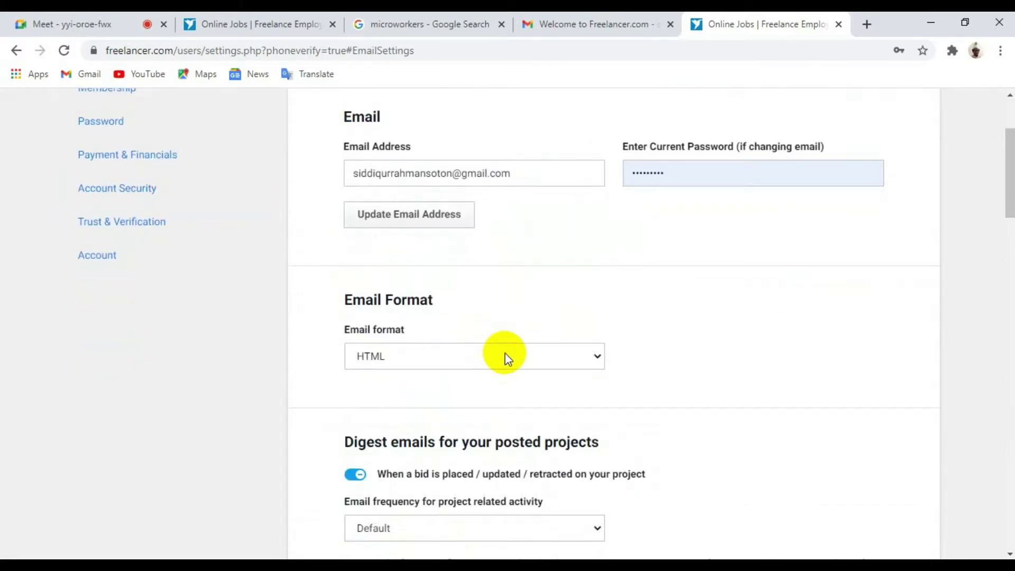
Step: Switch on the SMS alert for when an employer is interested in hiring me
scroll(642, 366, down, 5)
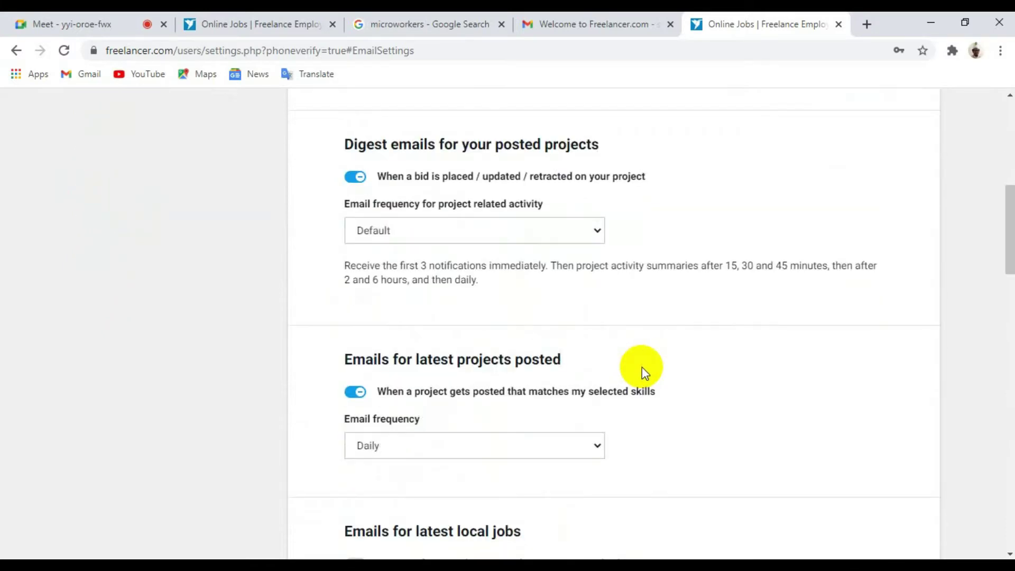
scroll(642, 367, up, 3)
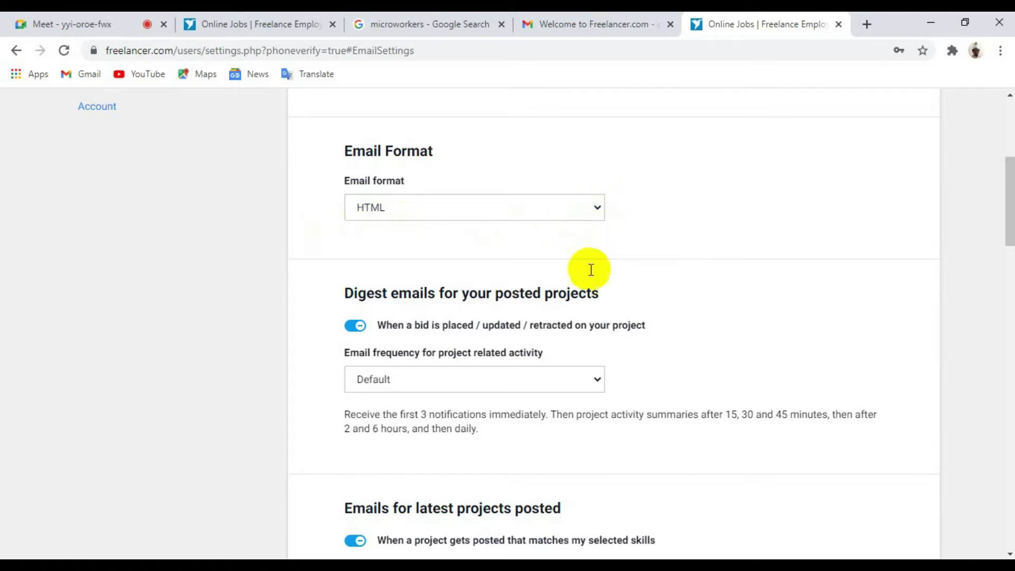
scroll(571, 333, down, 3)
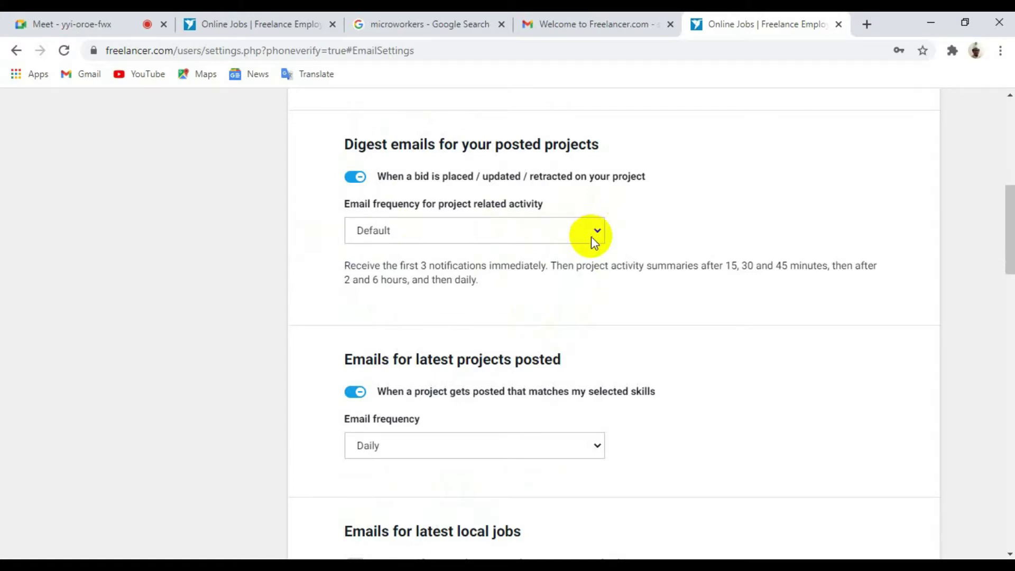
scroll(542, 281, down, 3)
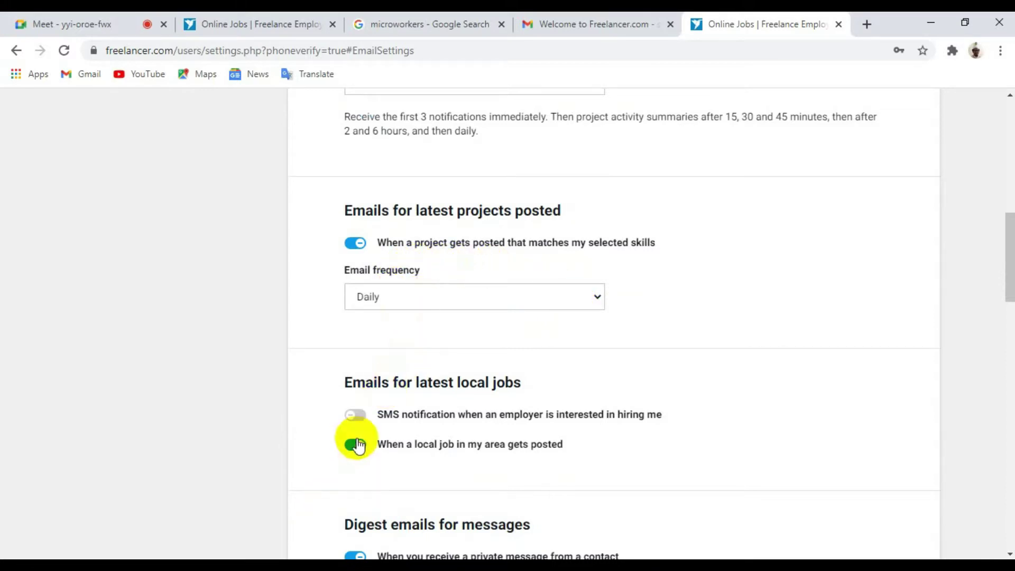
click(354, 421)
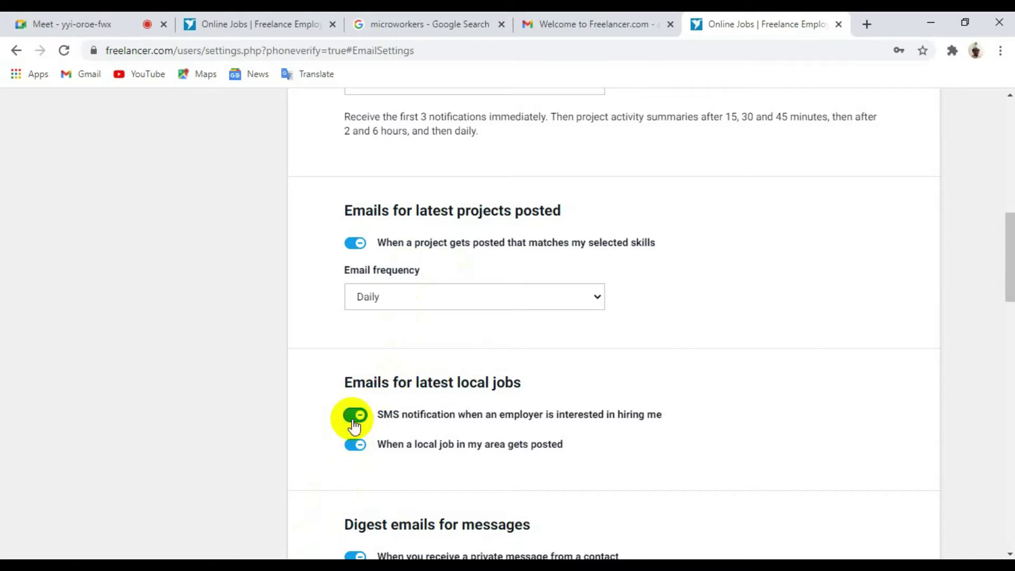
scroll(548, 420, down, 3)
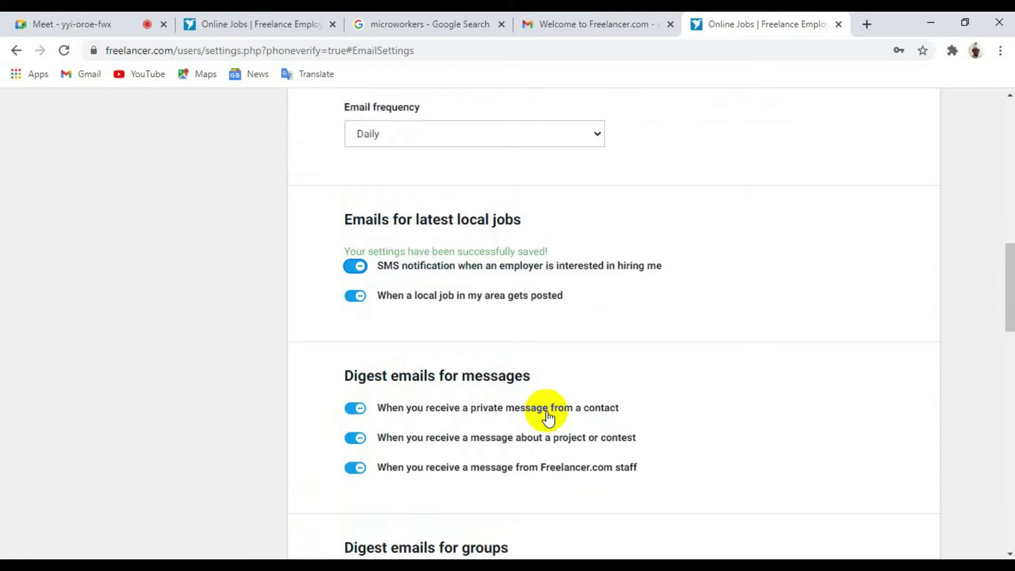
scroll(553, 411, down, 2)
scroll(552, 410, down, 3)
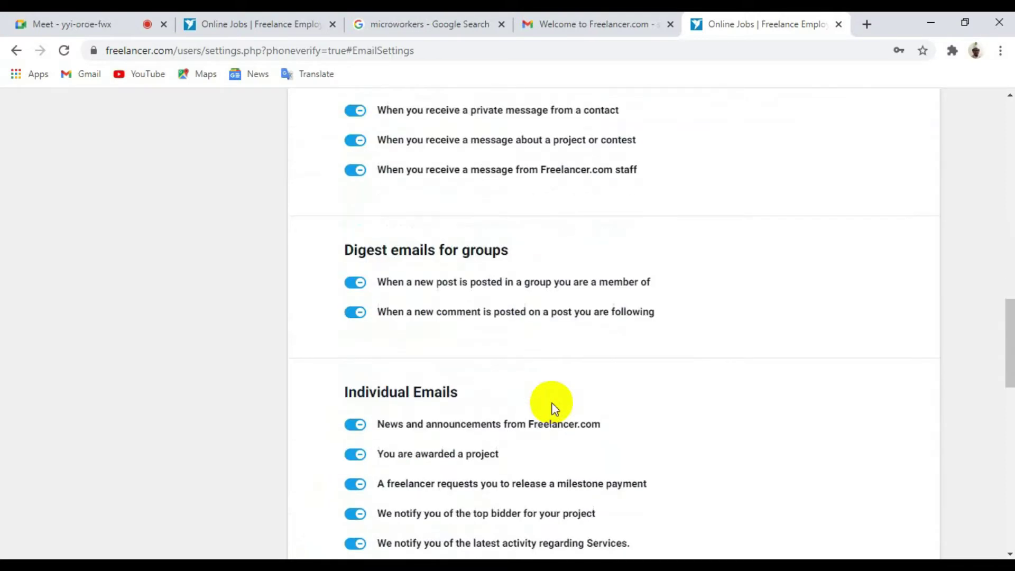
scroll(553, 410, down, 6)
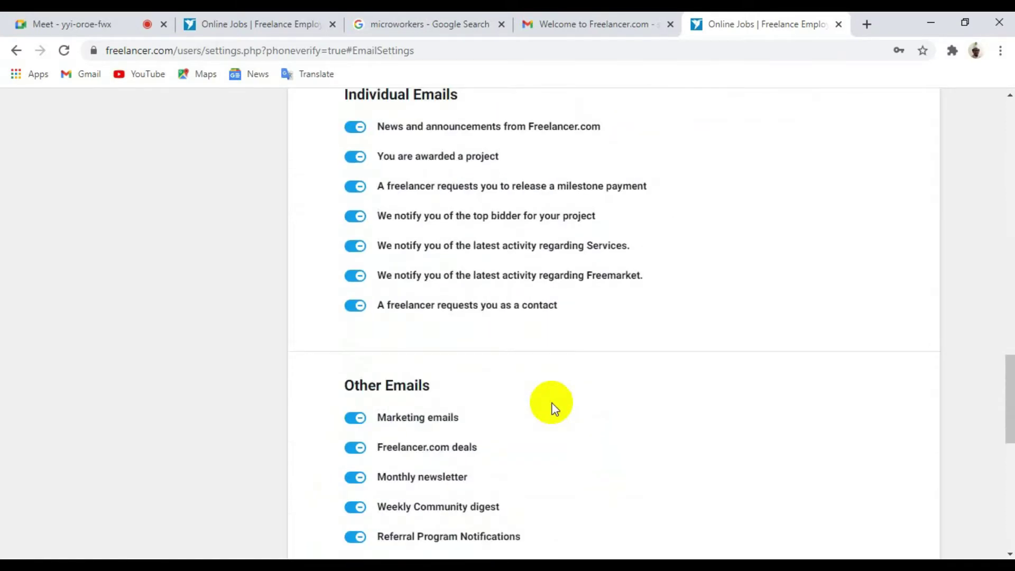
scroll(552, 410, down, 3)
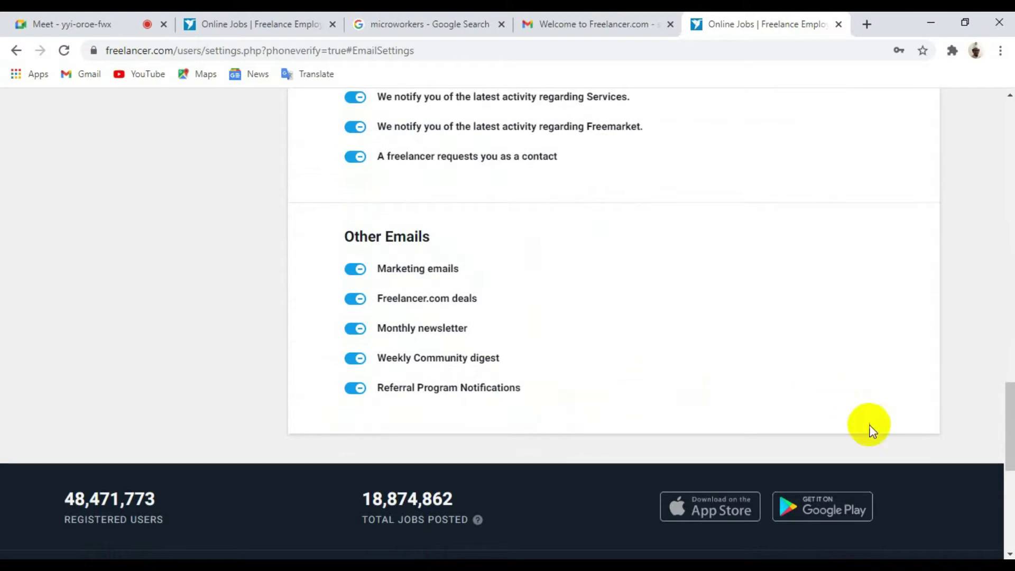
scroll(747, 377, up, 12)
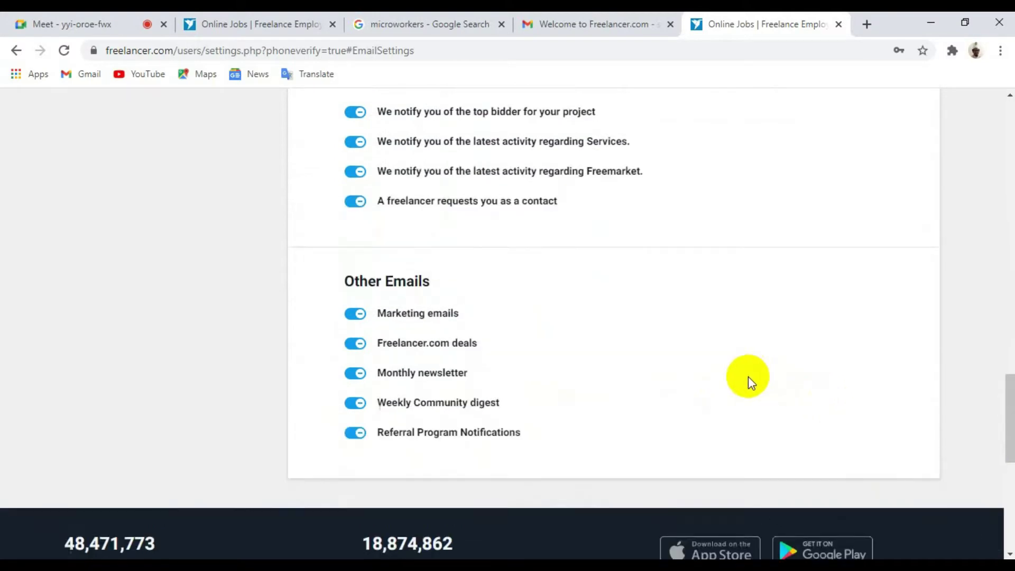
scroll(748, 376, up, 17)
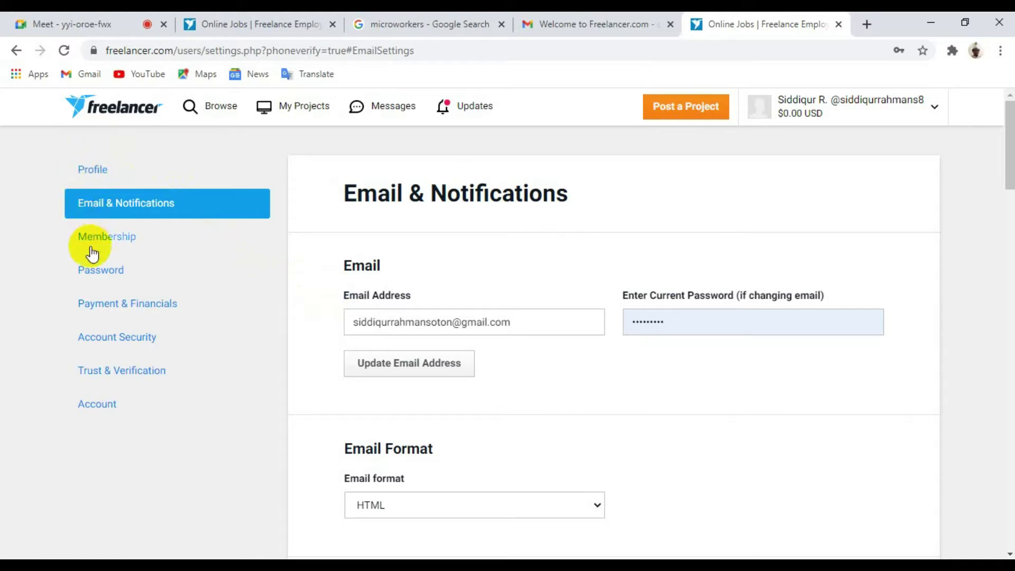
Step: Open Trust & Verification and scroll down to the Facebook and LinkedIn verification rows
click(108, 378)
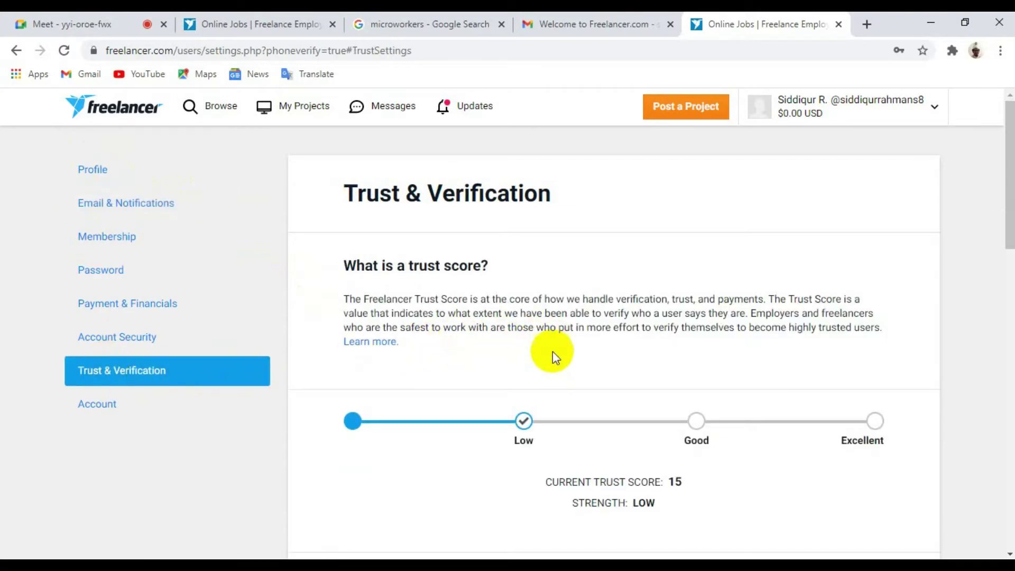
scroll(546, 358, down, 3)
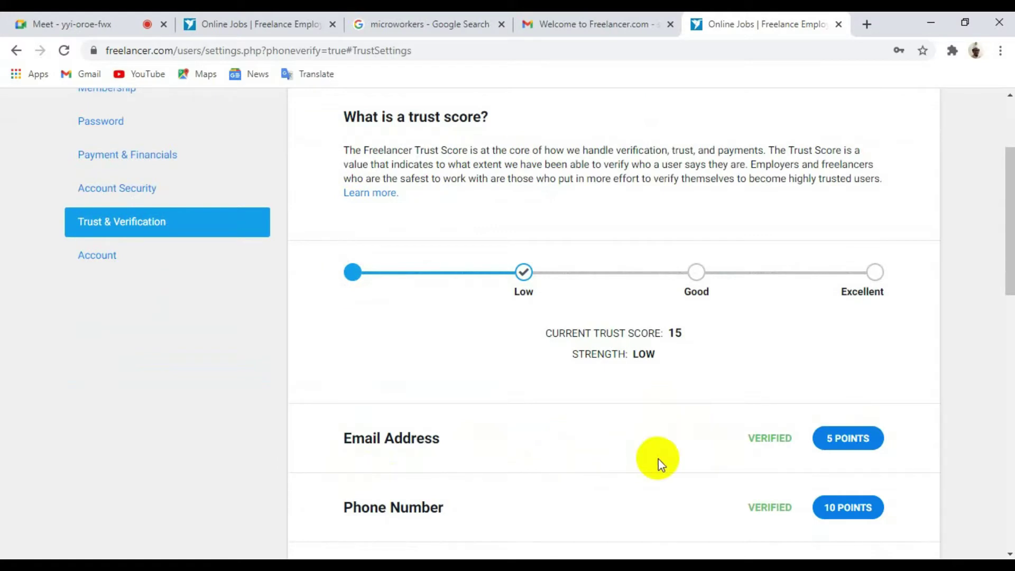
scroll(658, 458, down, 3)
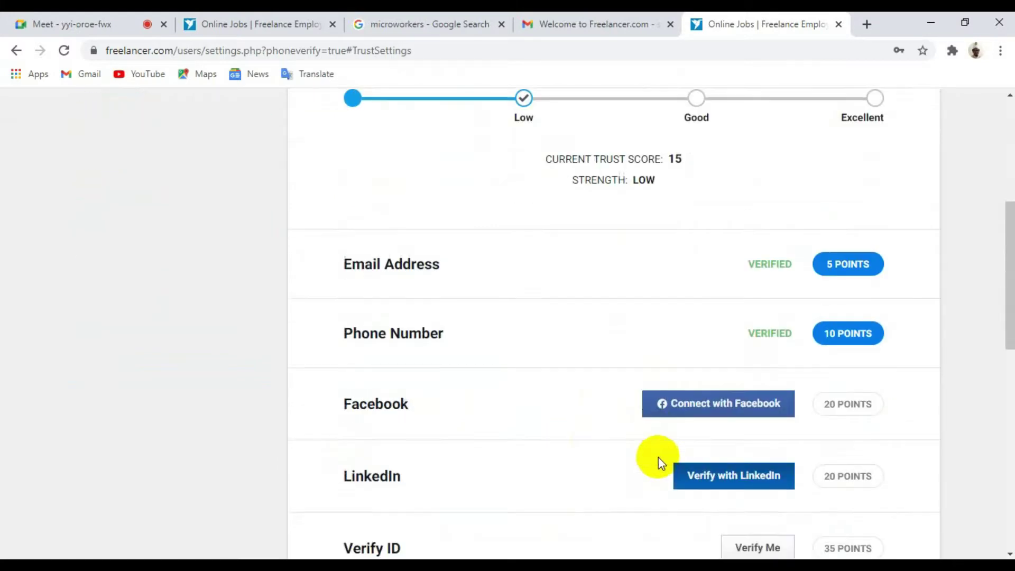
scroll(658, 457, down, 2)
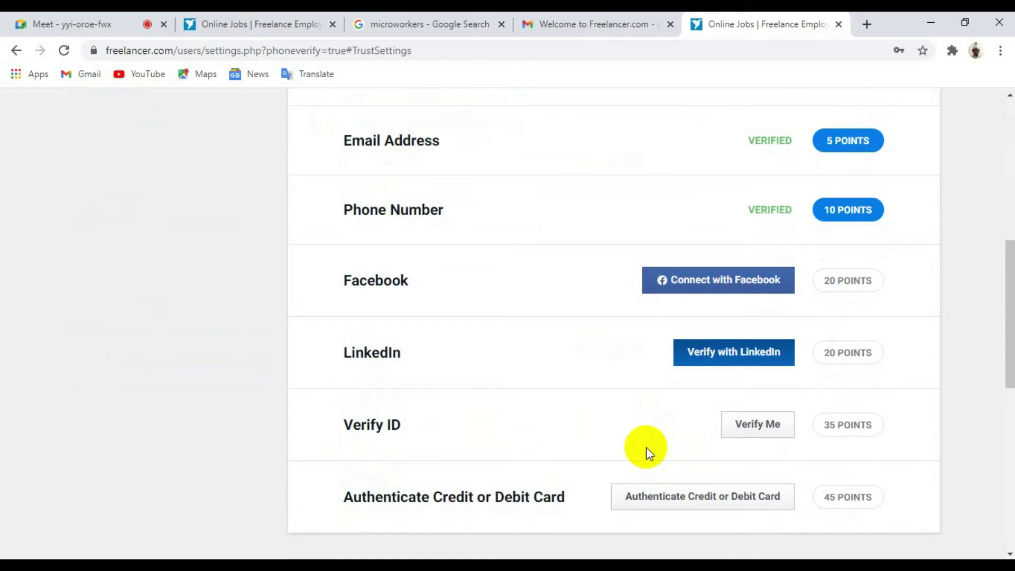
Step: Connect Facebook, approve sharing, and link it using the saved Freelancer account password
click(705, 283)
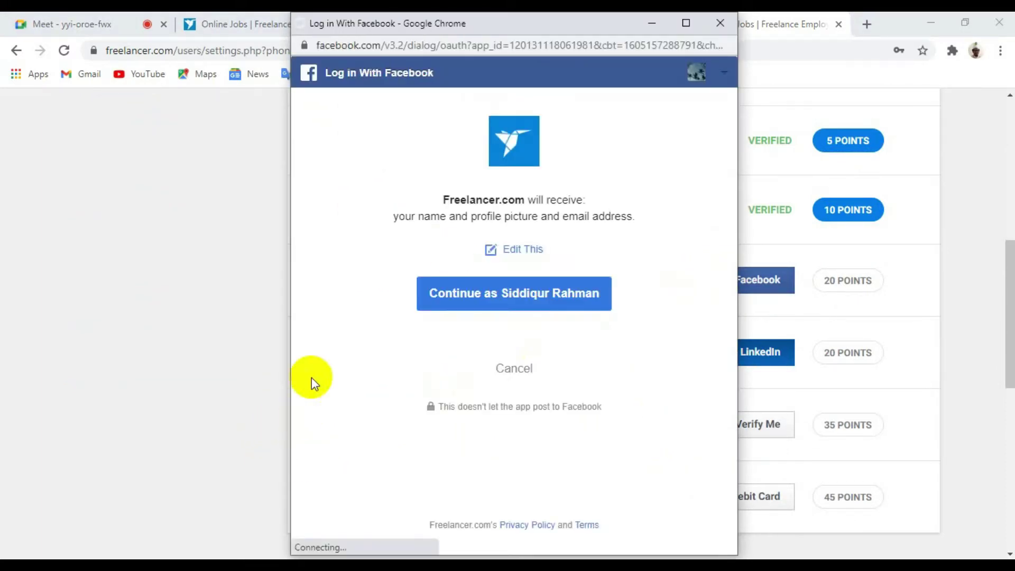
click(488, 300)
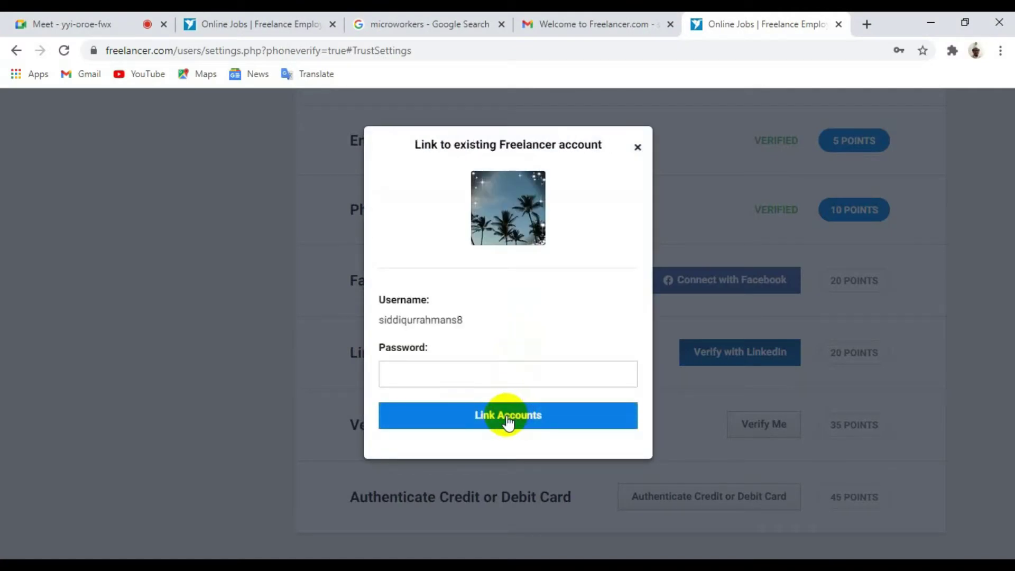
click(467, 377)
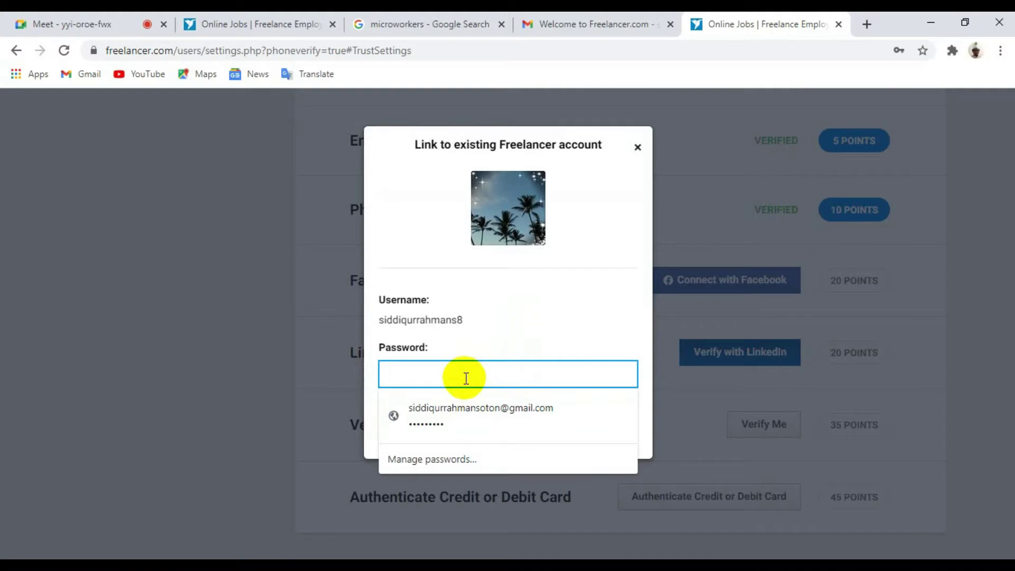
click(468, 414)
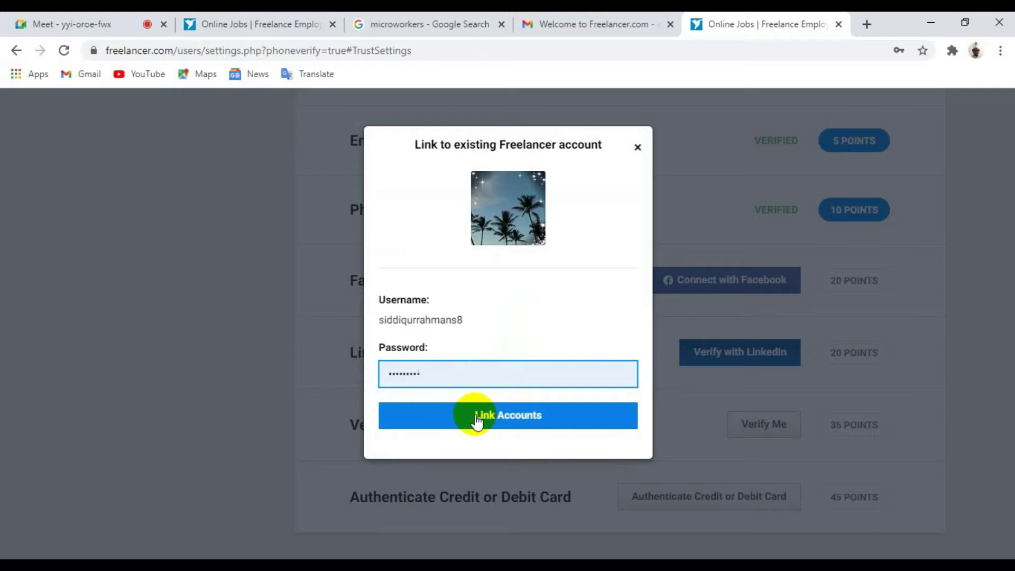
click(477, 421)
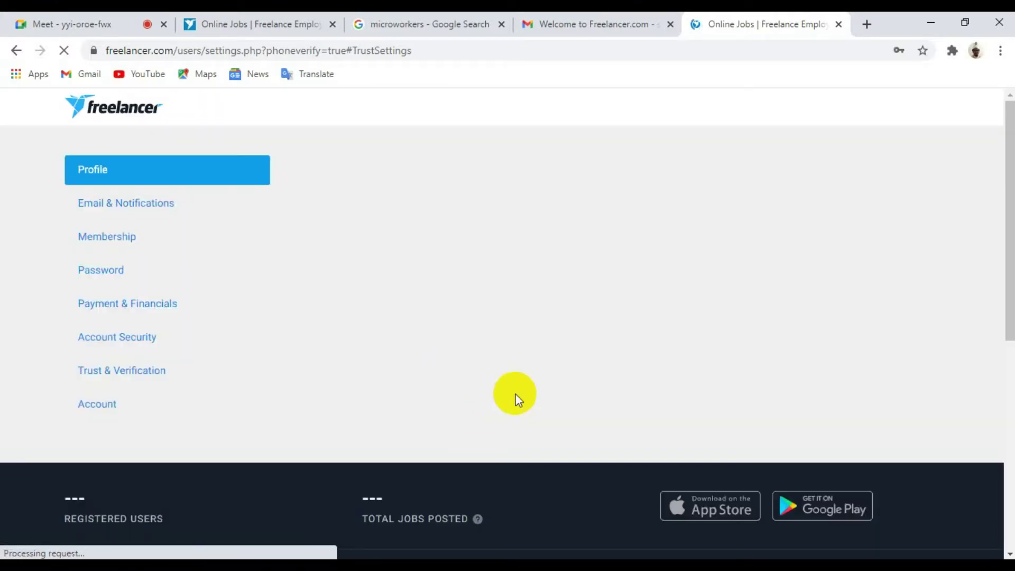
scroll(516, 395, down, 5)
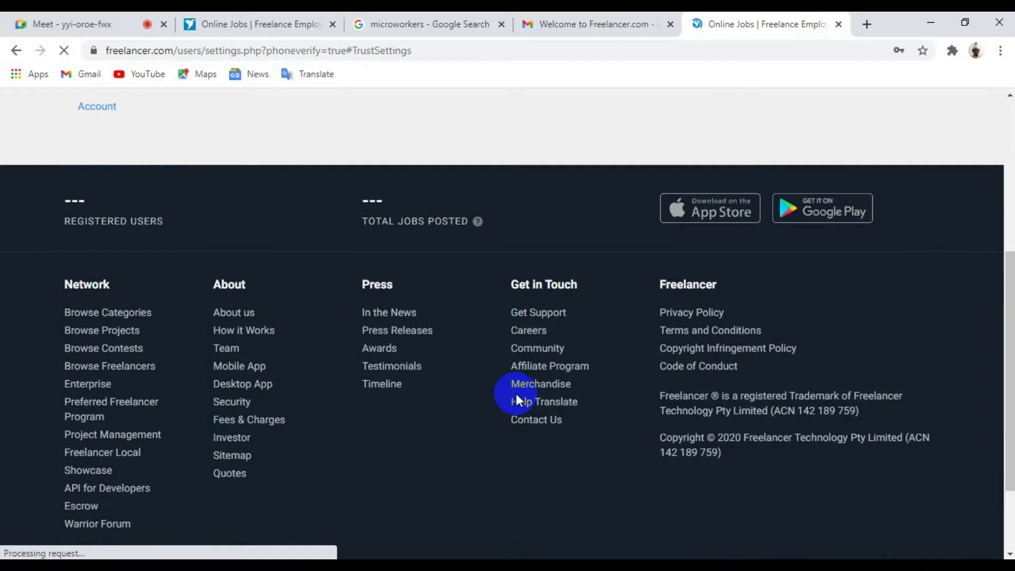
scroll(516, 393, up, 5)
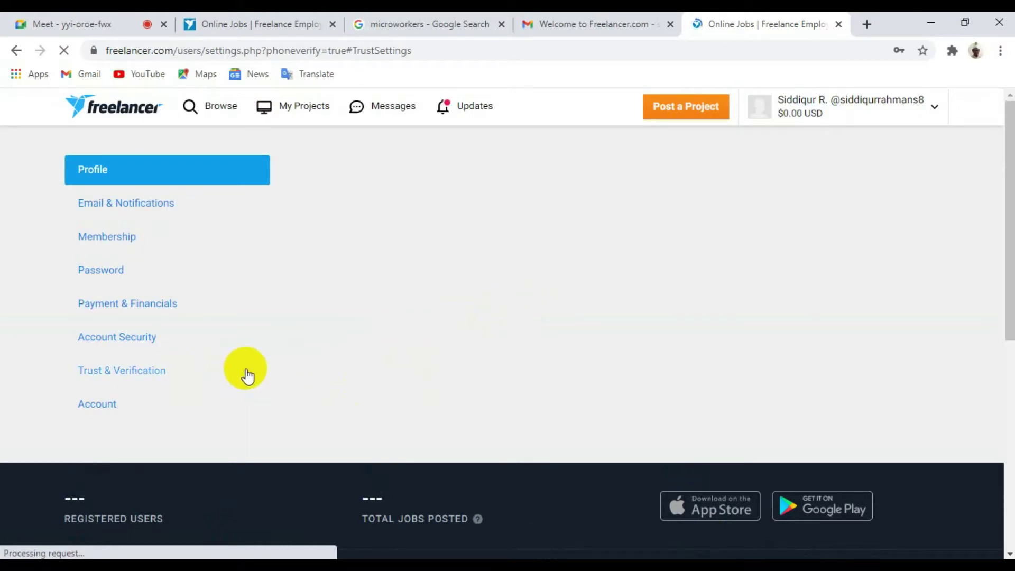
scroll(427, 407, down, 5)
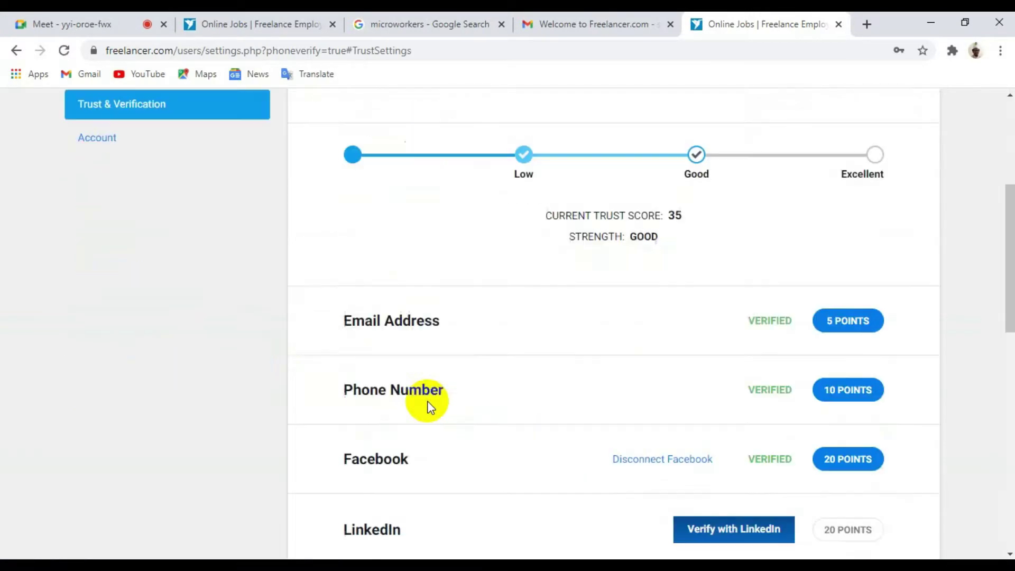
scroll(427, 401, down, 1)
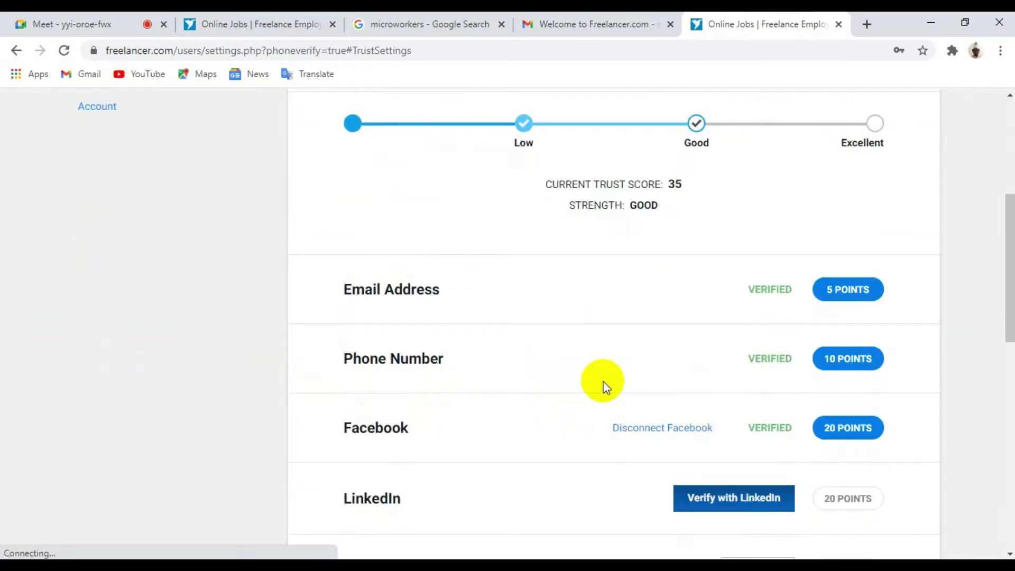
scroll(607, 387, down, 3)
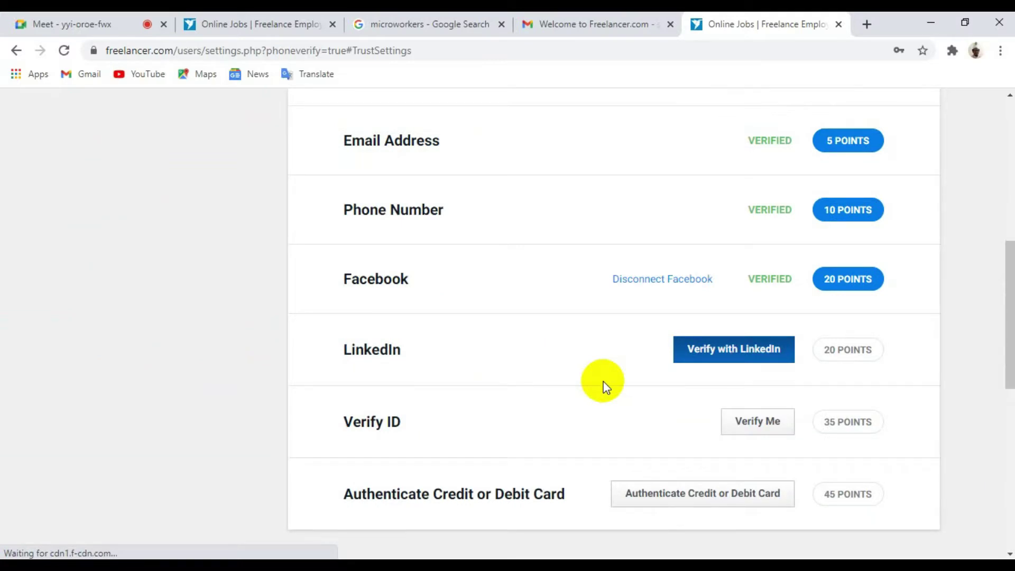
scroll(606, 392, up, 5)
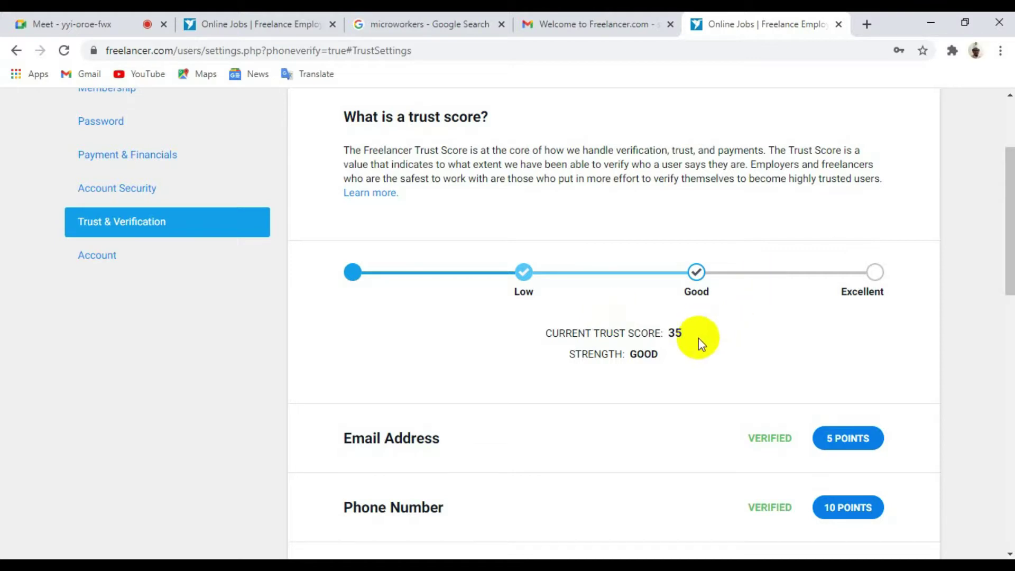
scroll(698, 339, down, 3)
scroll(698, 339, down, 3)
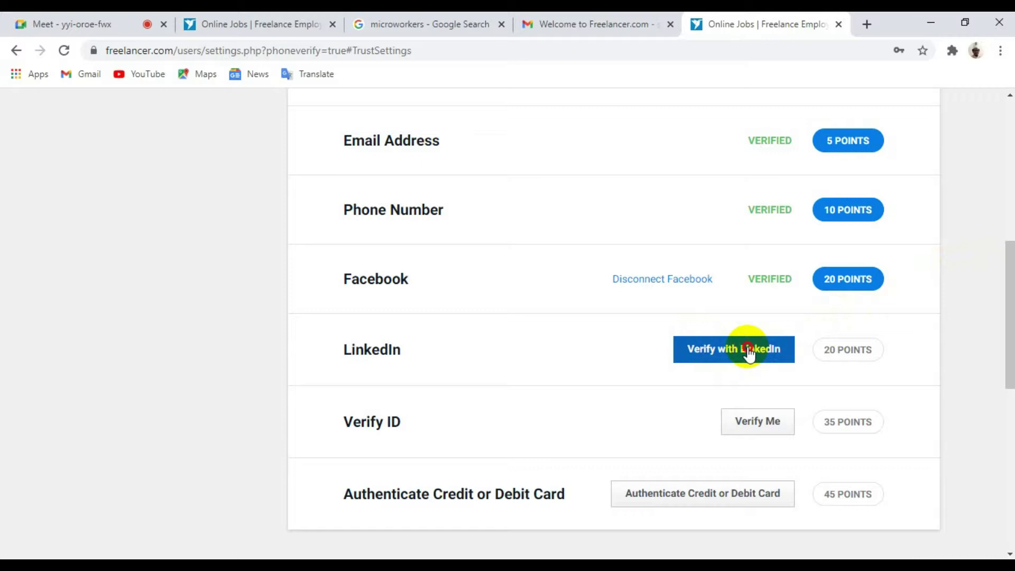
Step: Start LinkedIn verification and go to LinkedIn's Join now sign-up page
click(748, 350)
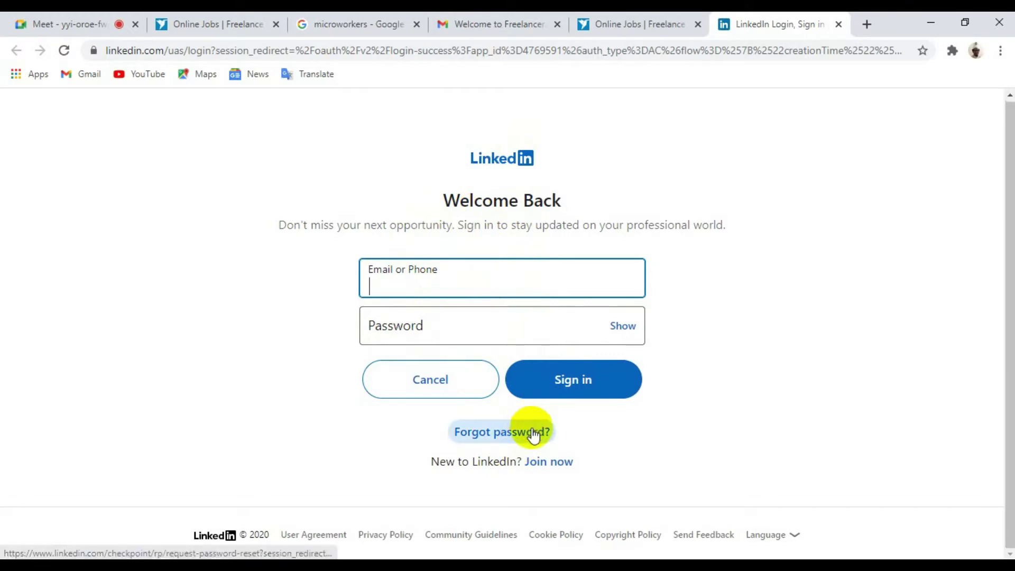
click(541, 460)
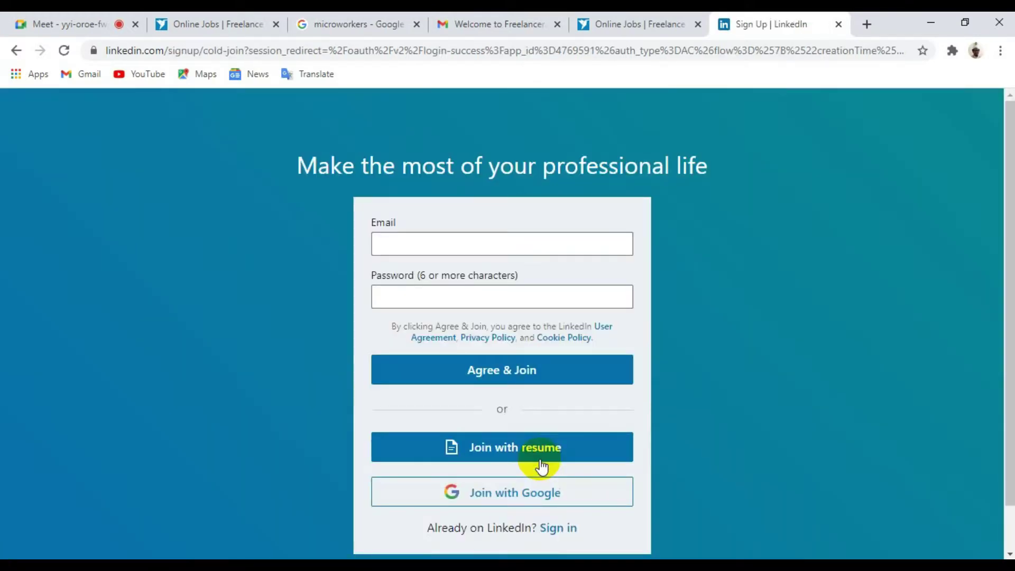
click(385, 252)
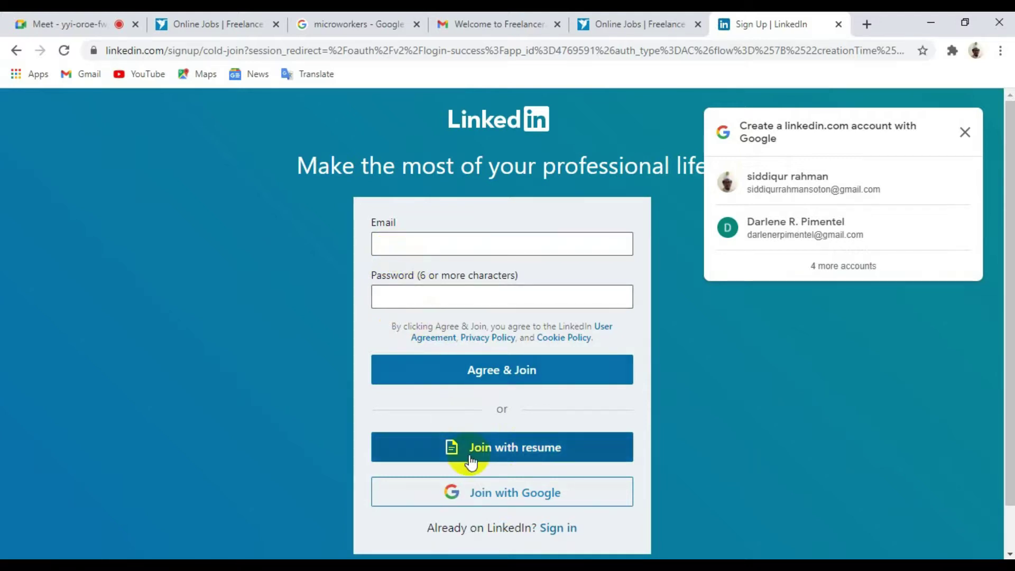
Step: Join LinkedIn with Google, picking the Google account from the chooser
click(501, 489)
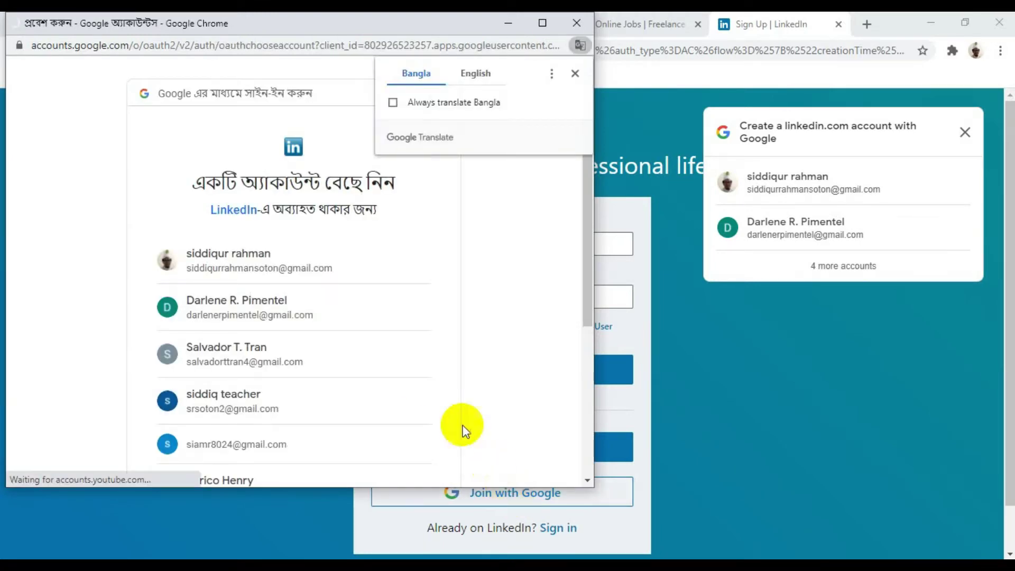
click(235, 260)
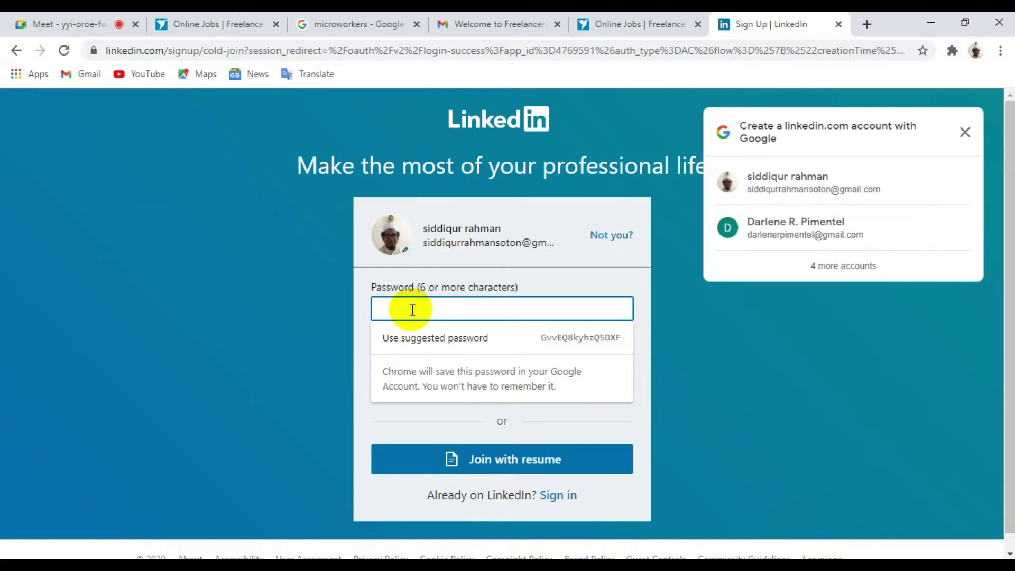
Step: Enter a new LinkedIn account password and submit with Agree & Join
text(aa)
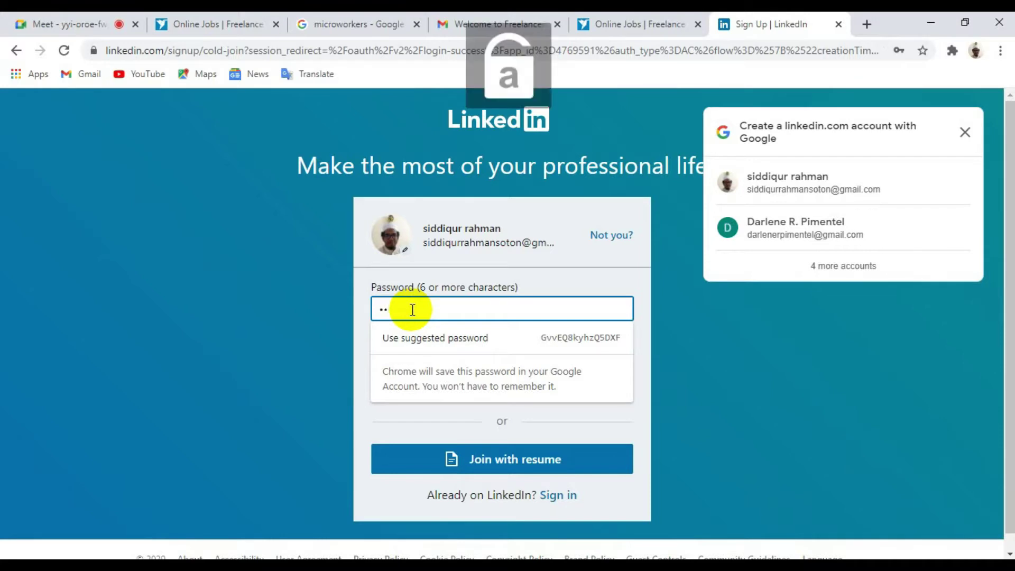
text(aaa)
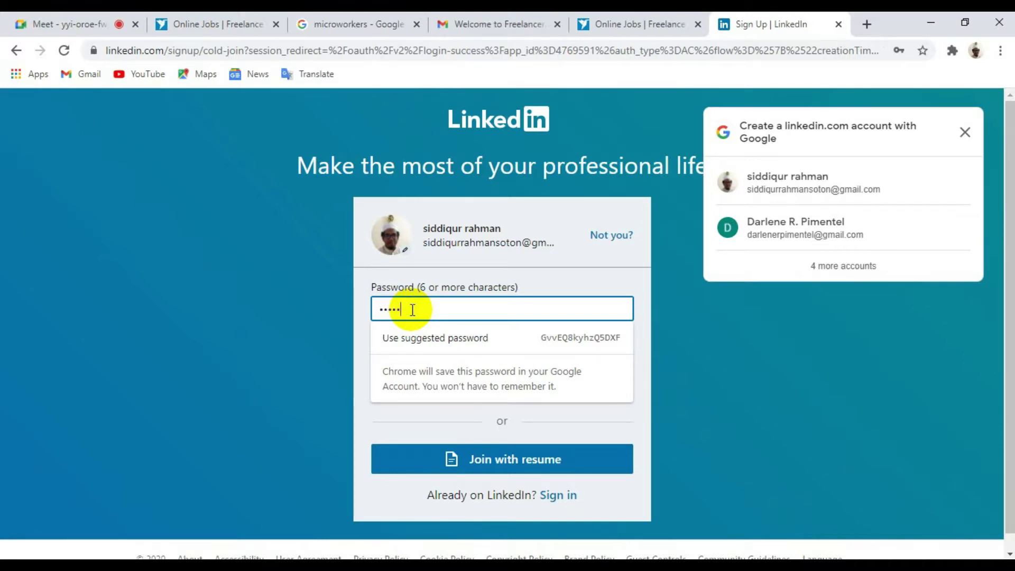
text(a)
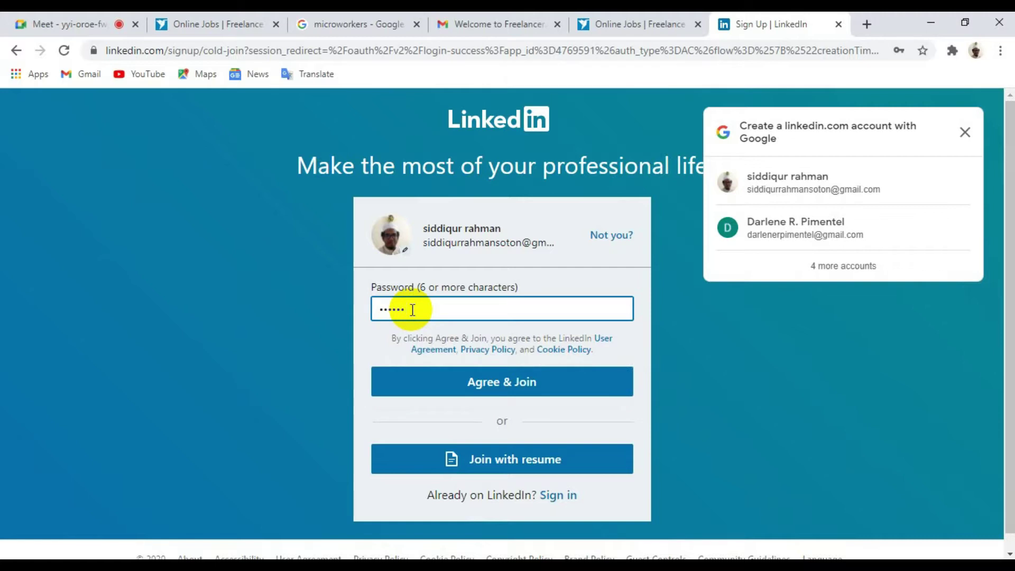
text(aaa)
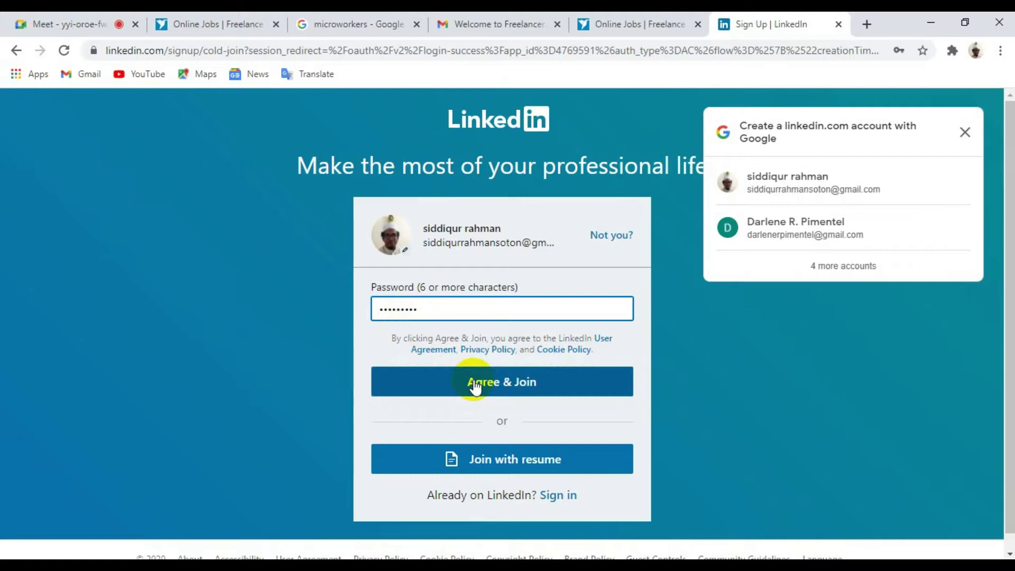
click(479, 387)
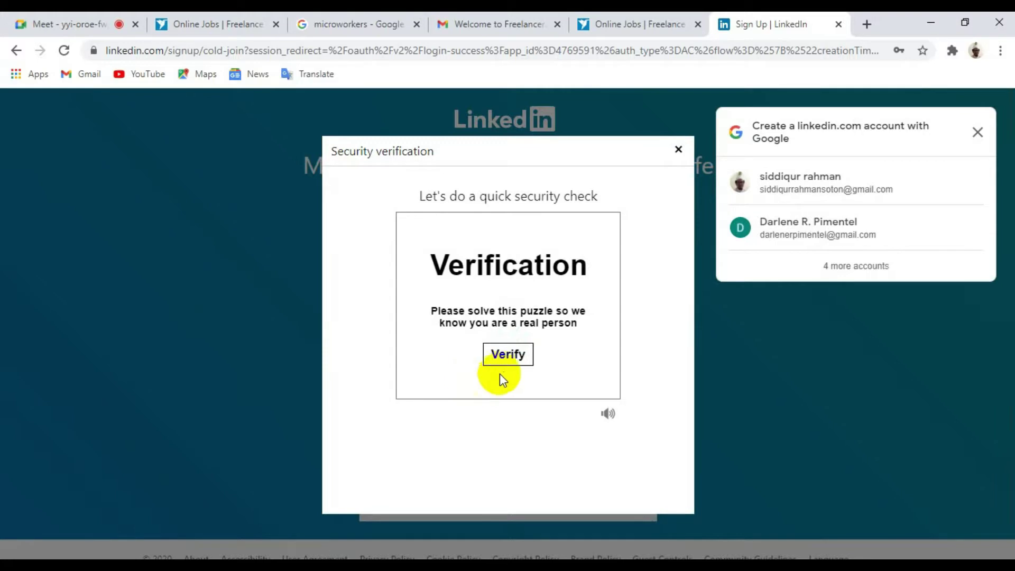
Step: Start the security puzzle and pick the spiral galaxy image in each round
click(508, 353)
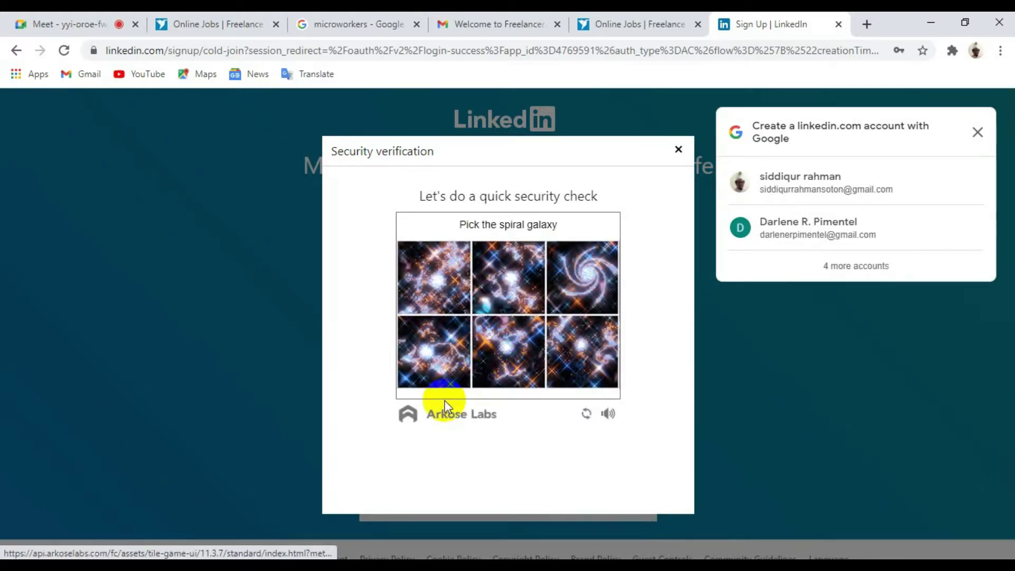
click(446, 400)
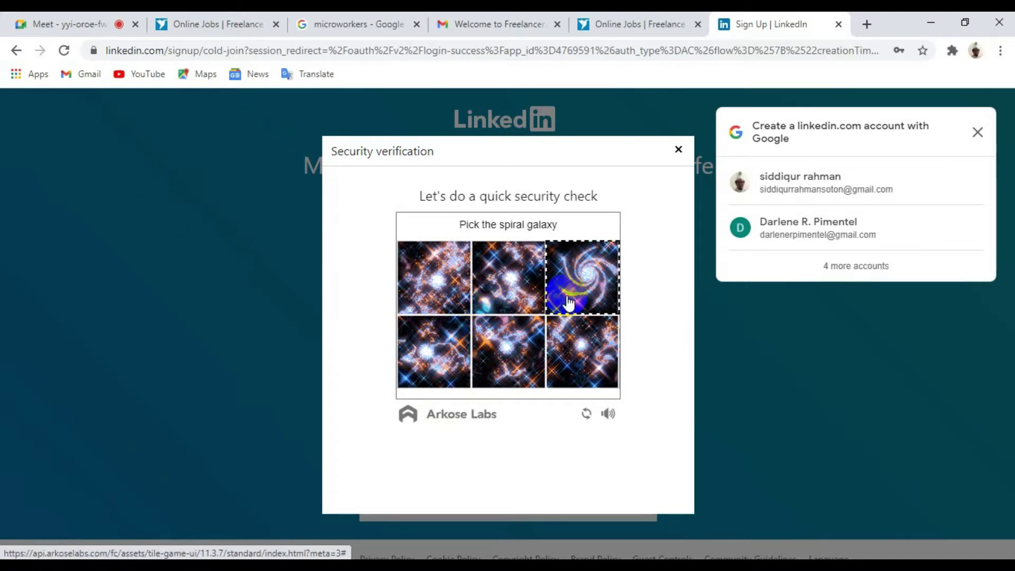
click(583, 286)
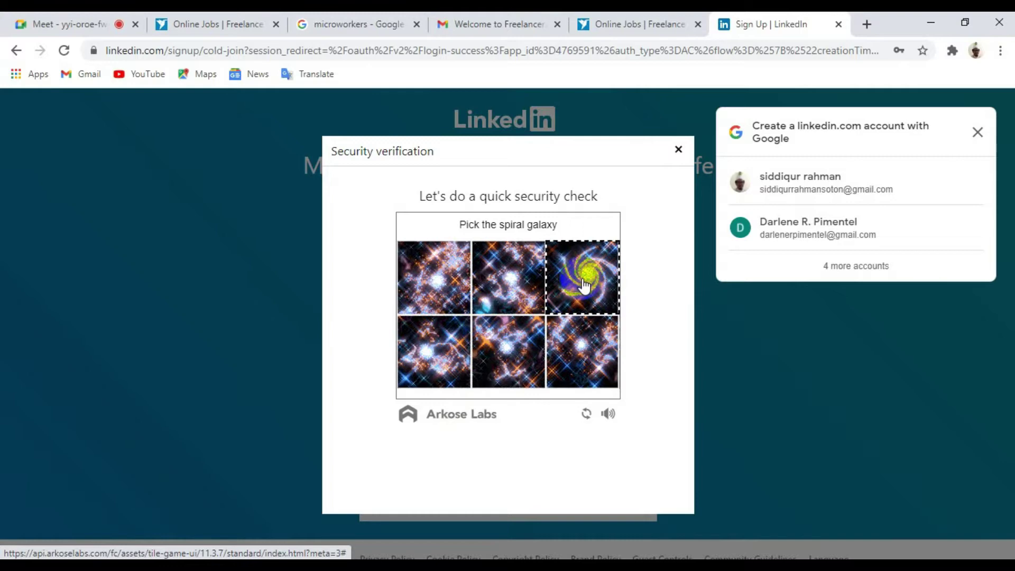
click(584, 280)
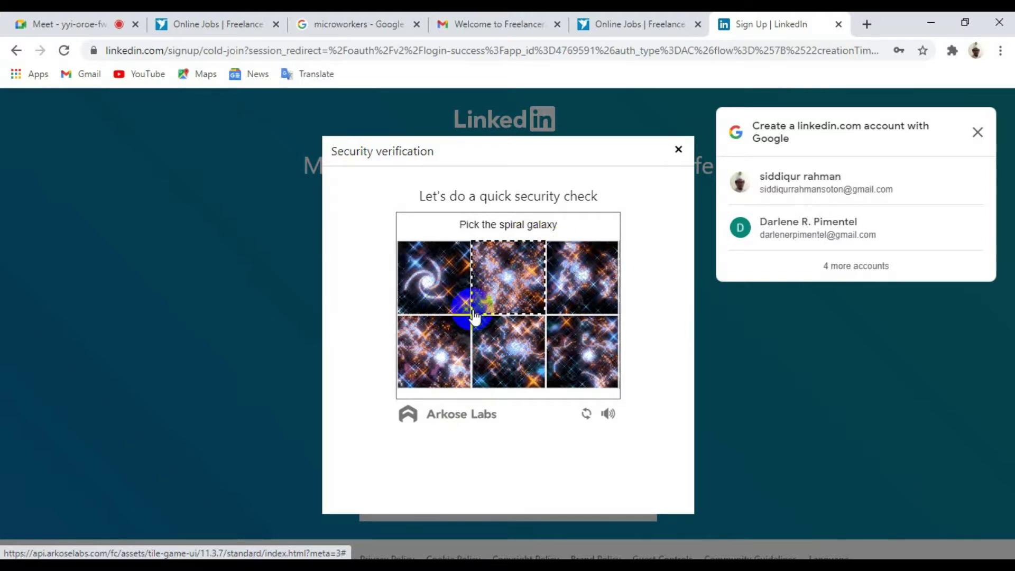
click(441, 295)
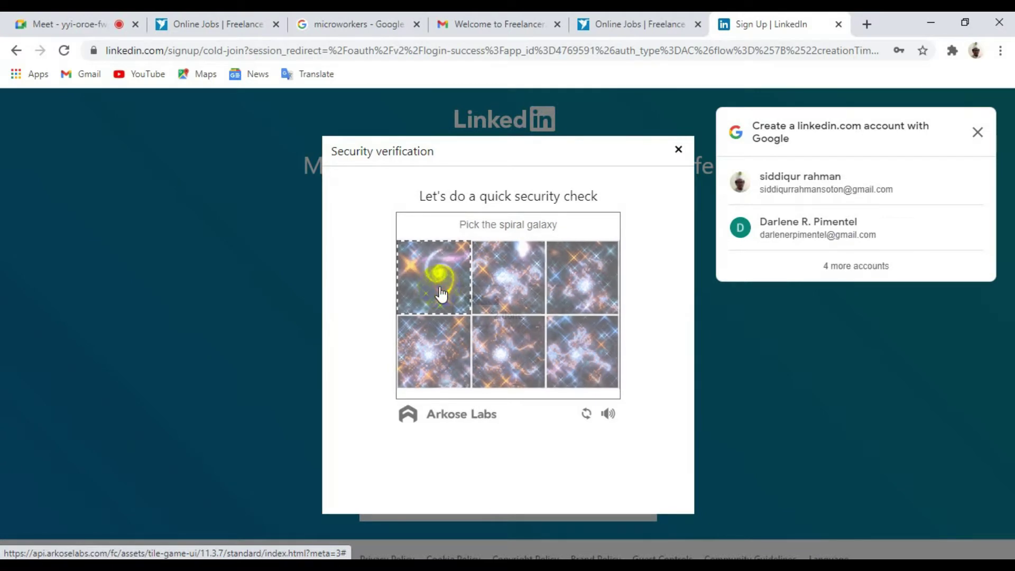
click(441, 295)
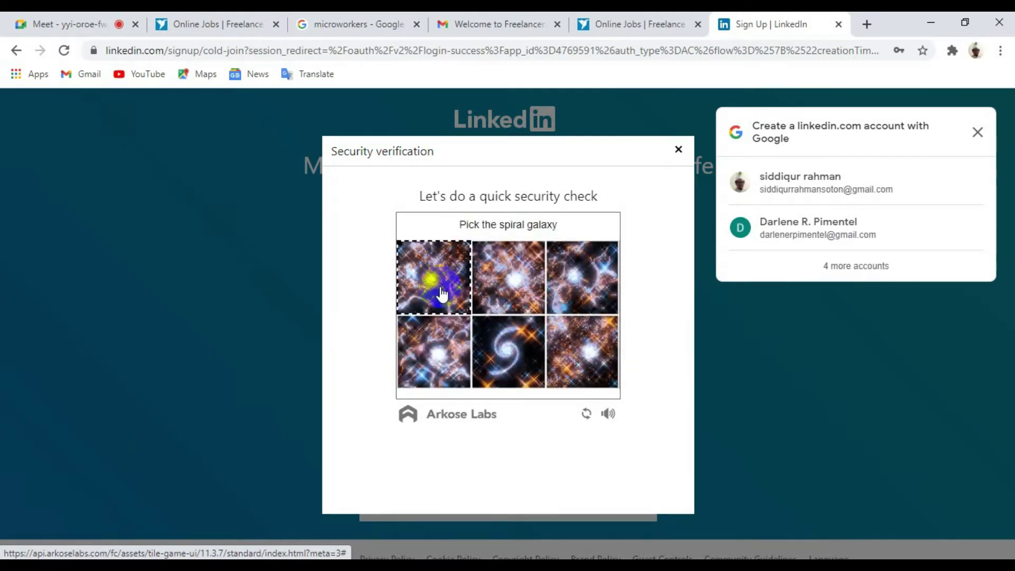
click(514, 351)
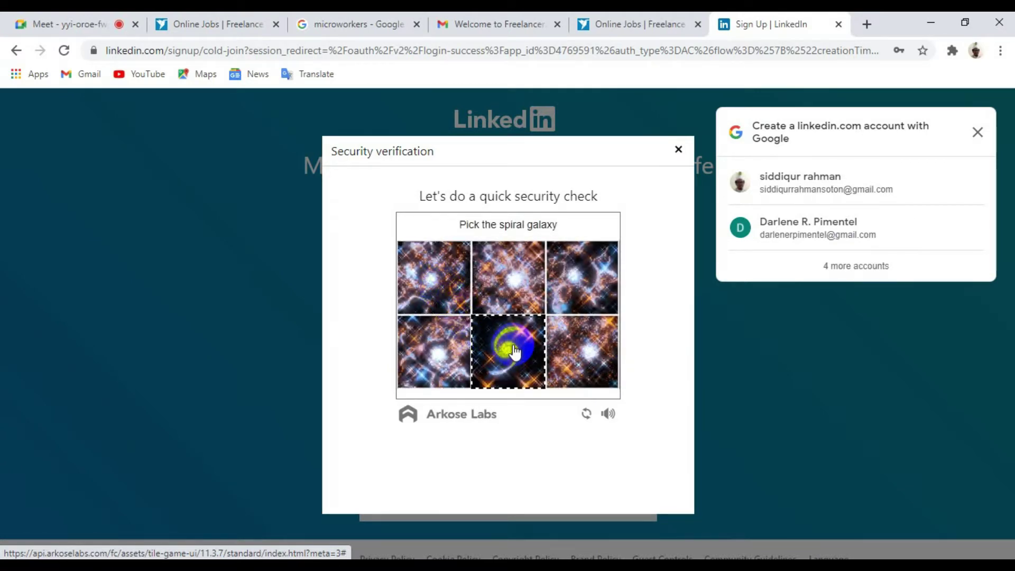
click(514, 351)
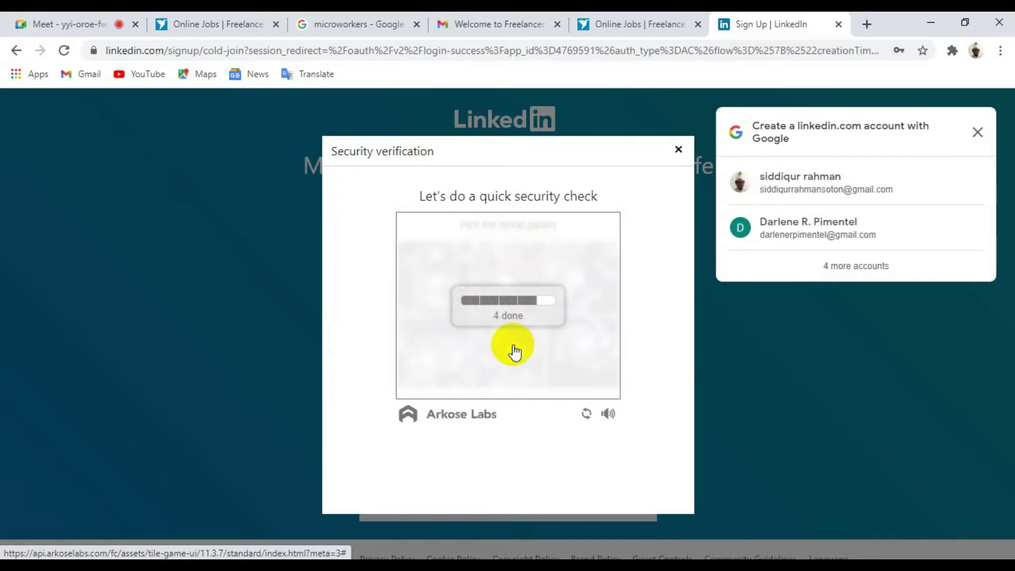
click(584, 346)
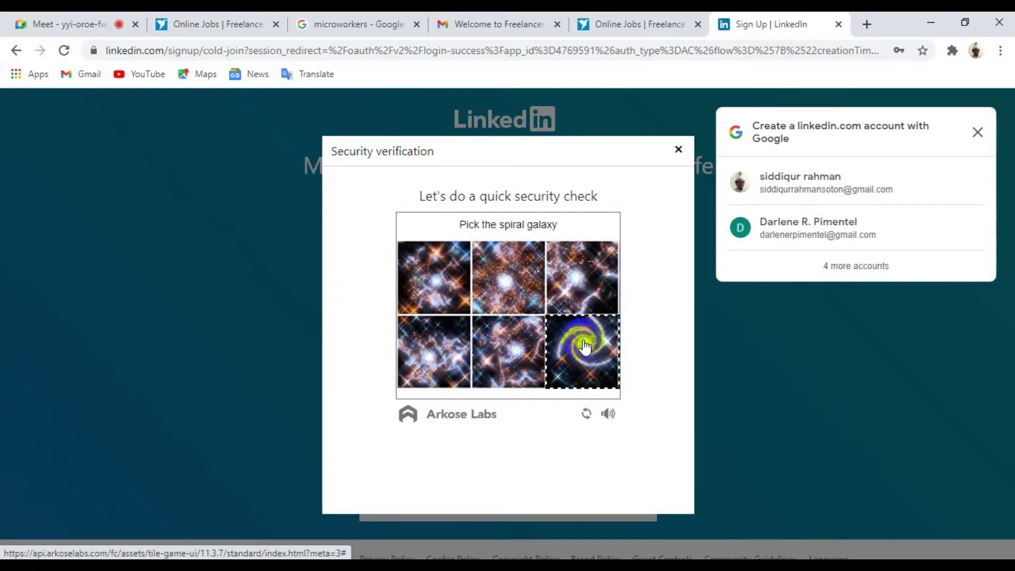
click(584, 346)
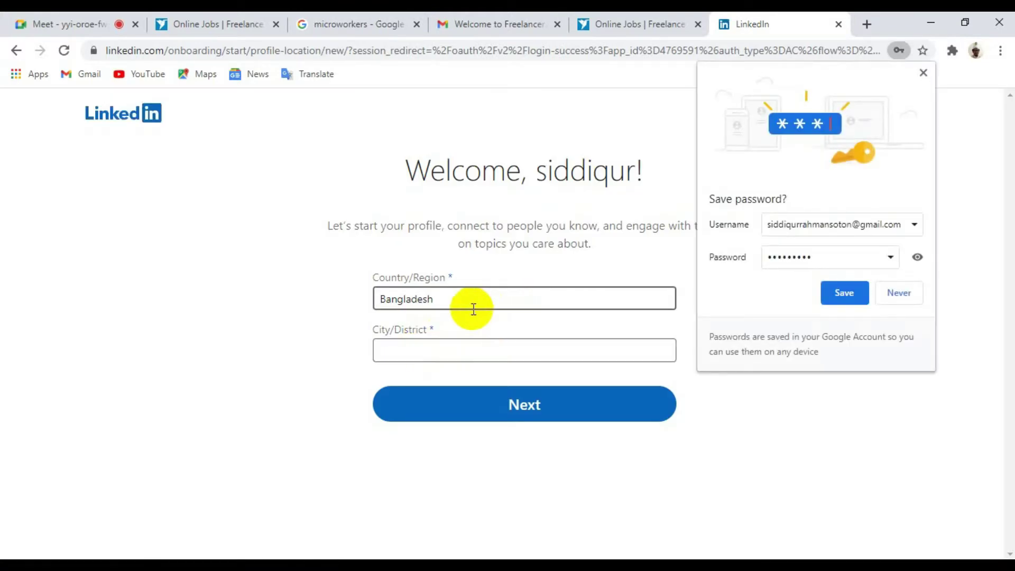
Step: Save the new LinkedIn password, choose Dhaka, Bangladesh as the city and submit; saving fails
click(836, 303)
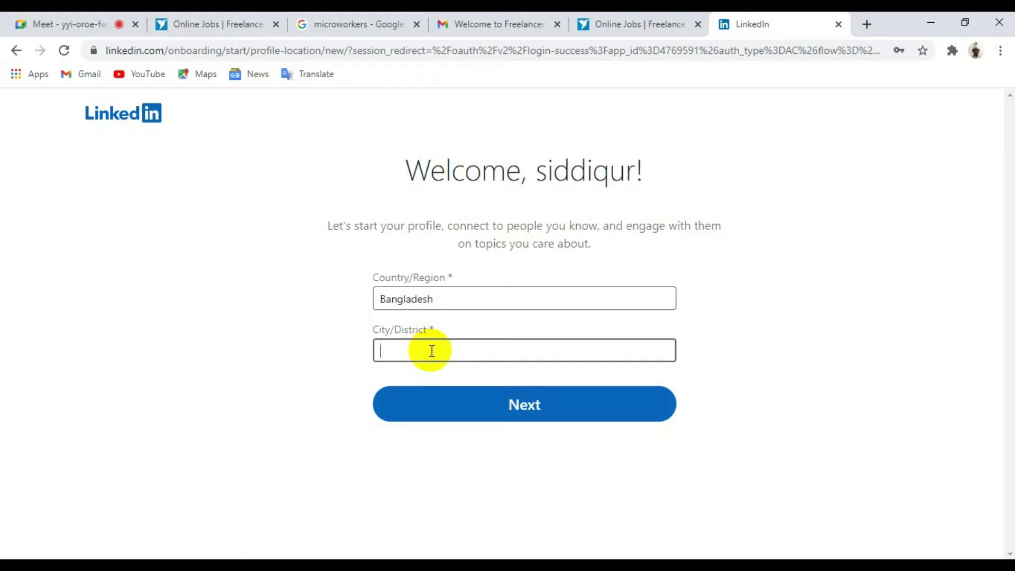
key(Caps_Lock)
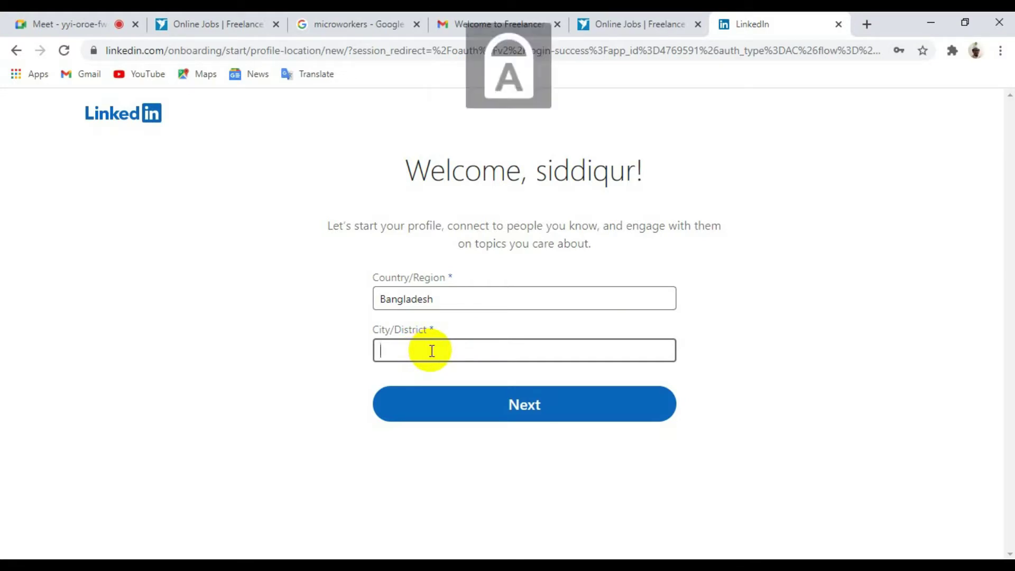
text(D)
key(Caps_Lock)
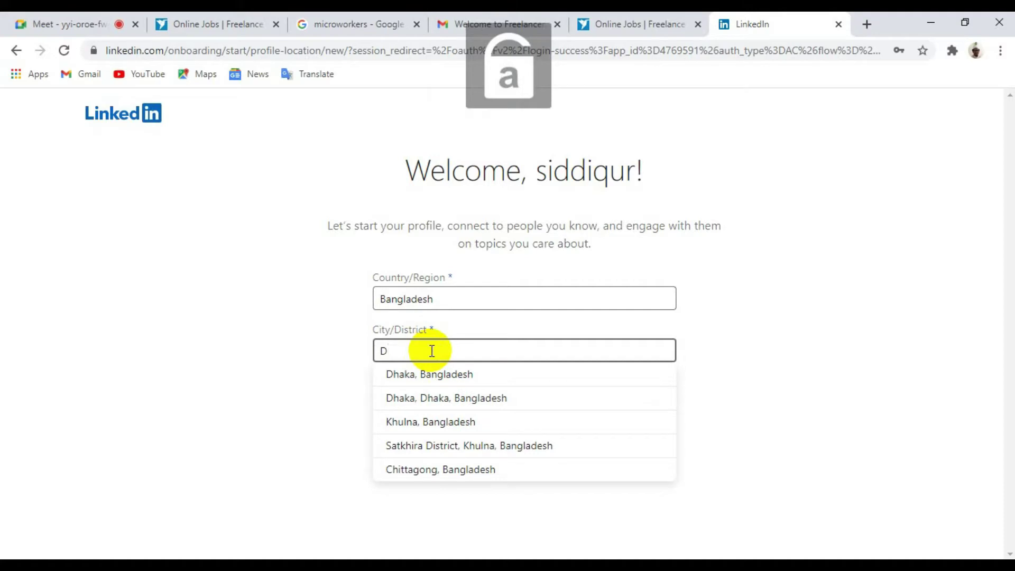
text(h)
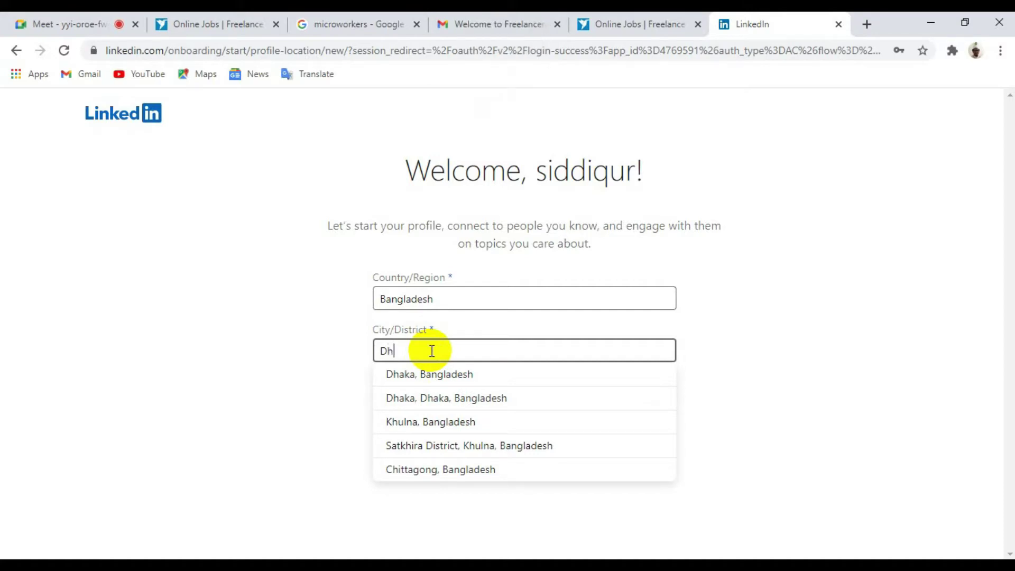
text(aka)
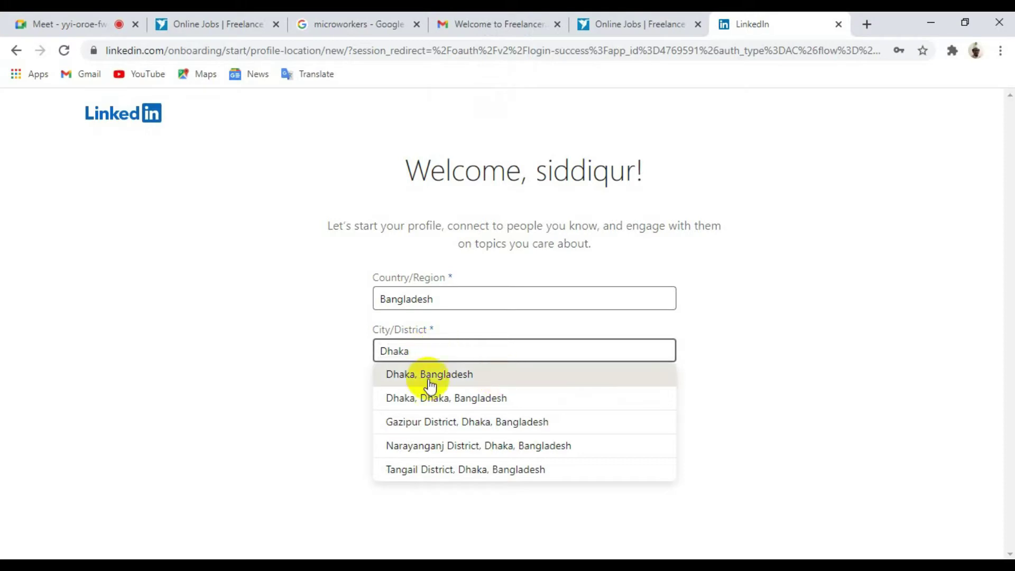
click(405, 377)
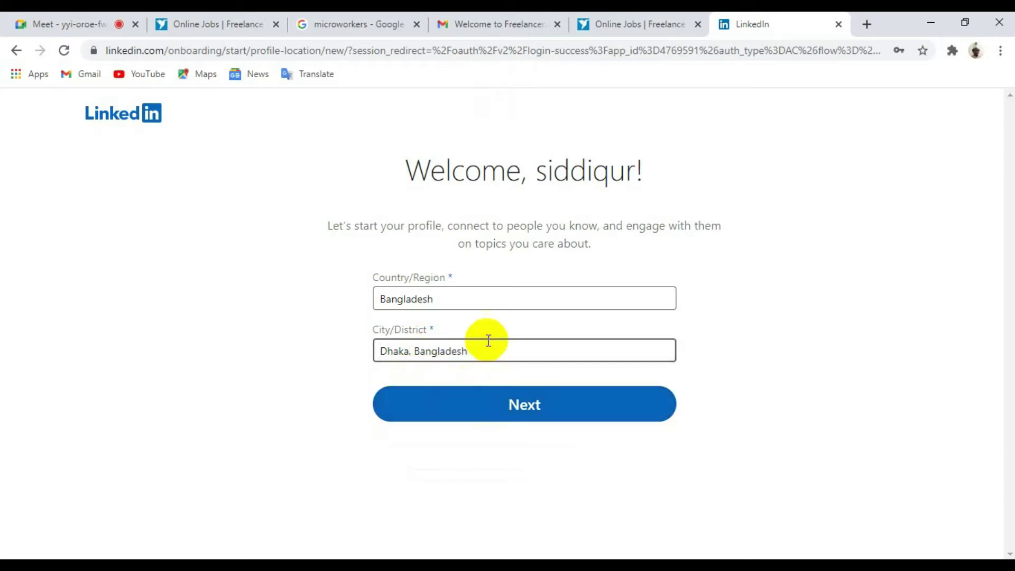
click(524, 412)
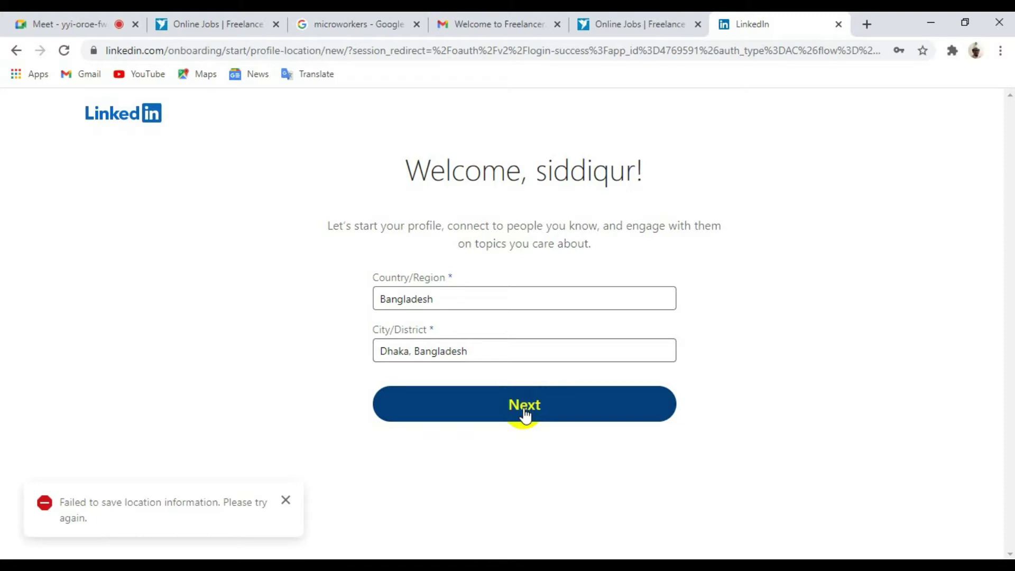
Step: Replace the city with Faridpur District, Dhaka, Bangladesh and submit the location
click(489, 357)
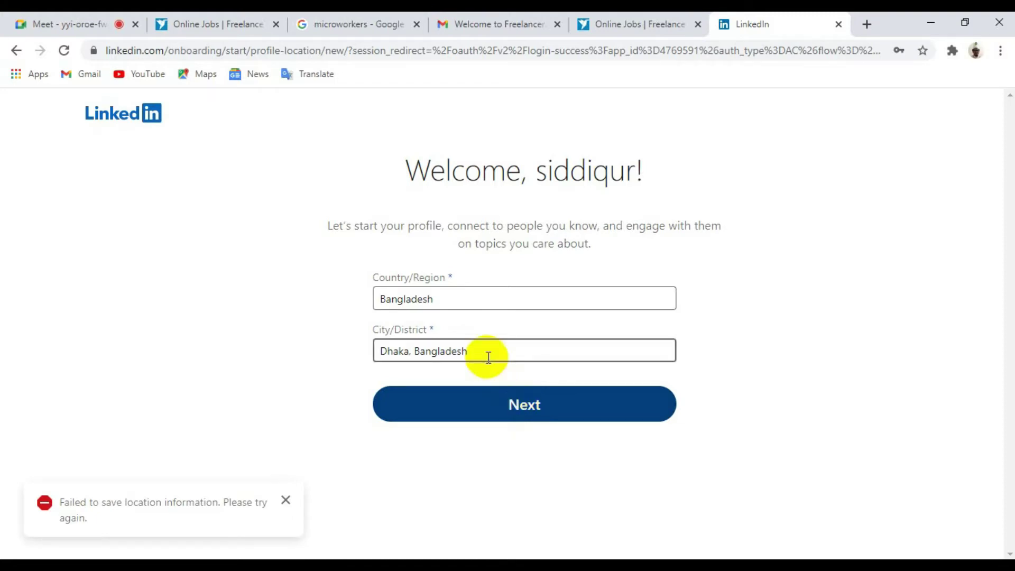
click(468, 351)
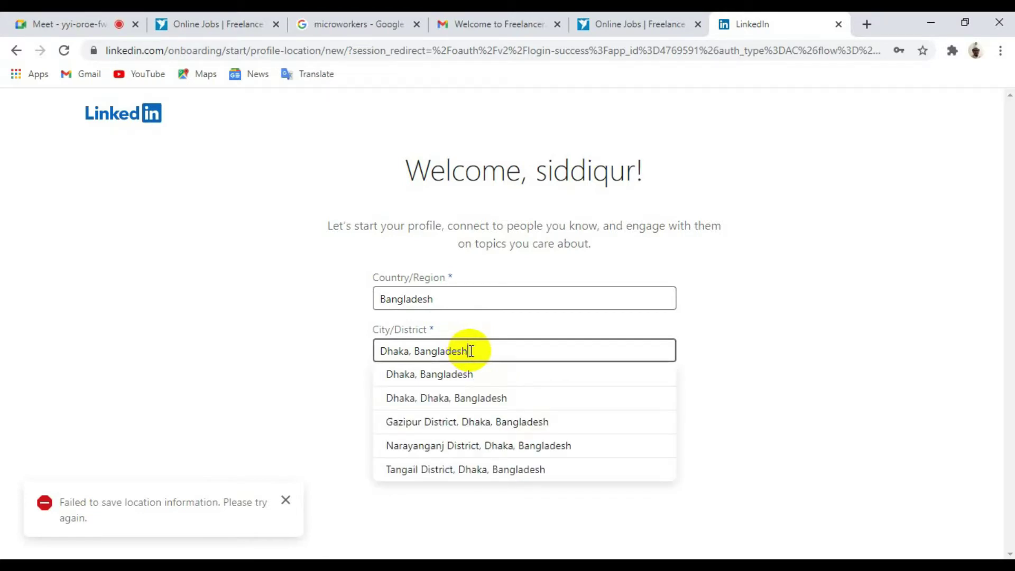
key(BackSpace)
key(BackSpace)
key(BackSpace)
key(BackSpace)
key(BackSpace)
key(BackSpace)
key(BackSpace)
key(BackSpace)
key(BackSpace)
key(BackSpace)
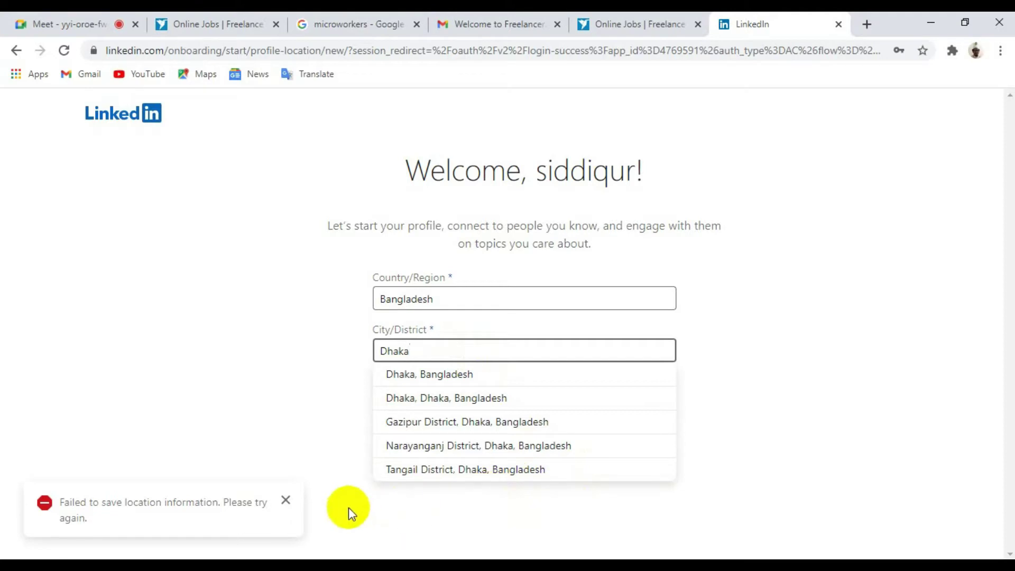
click(360, 413)
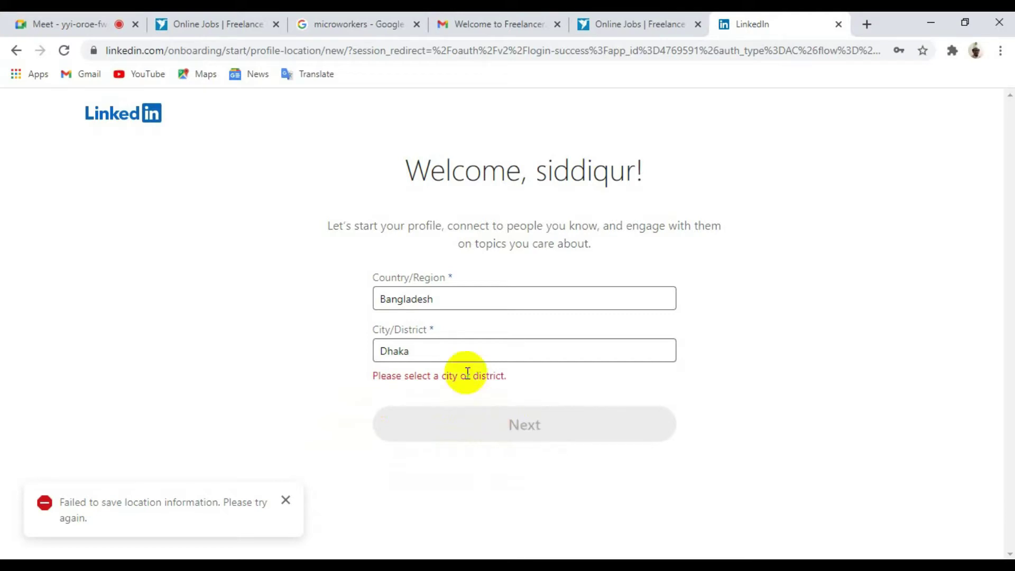
click(456, 352)
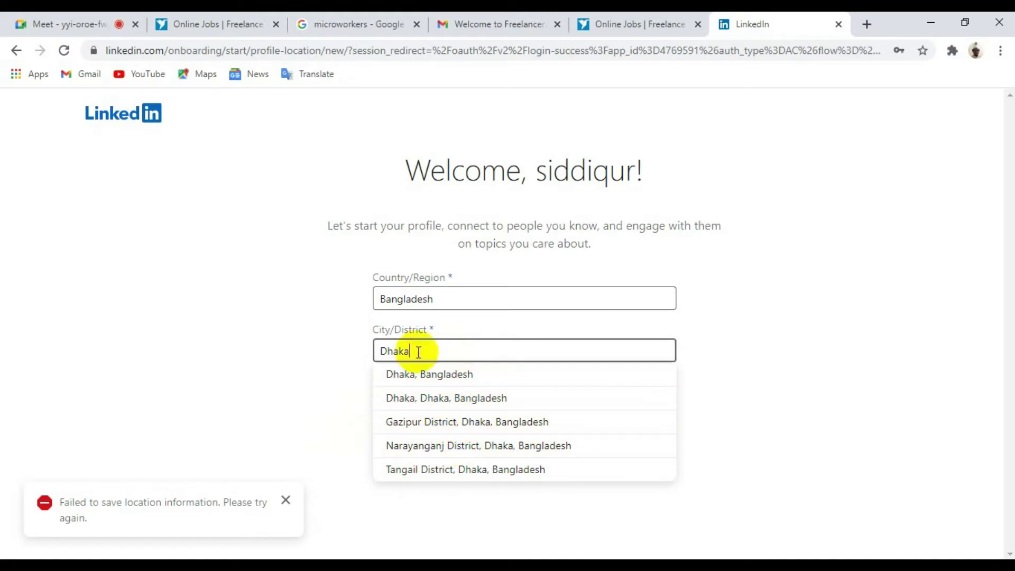
key(BackSpace)
key(BackSpace)
key(BackSpace)
key(BackSpace)
key(BackSpace)
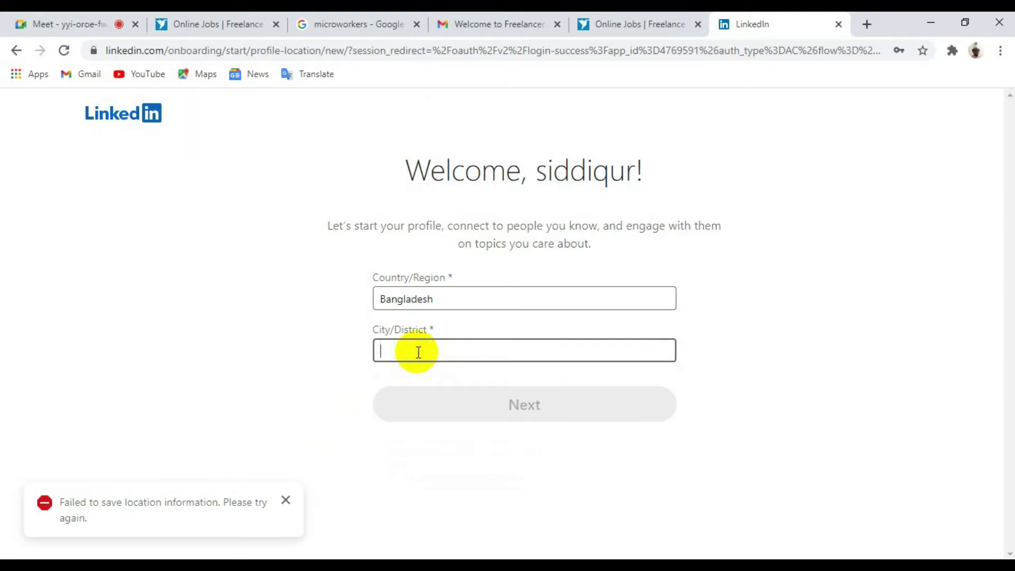
key(Caps_Lock)
text(F)
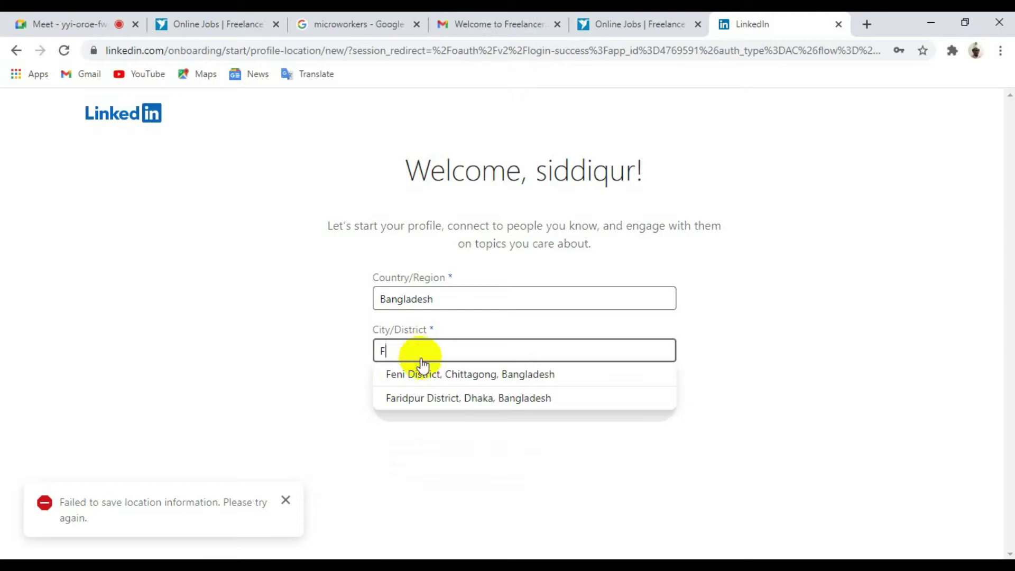
click(440, 398)
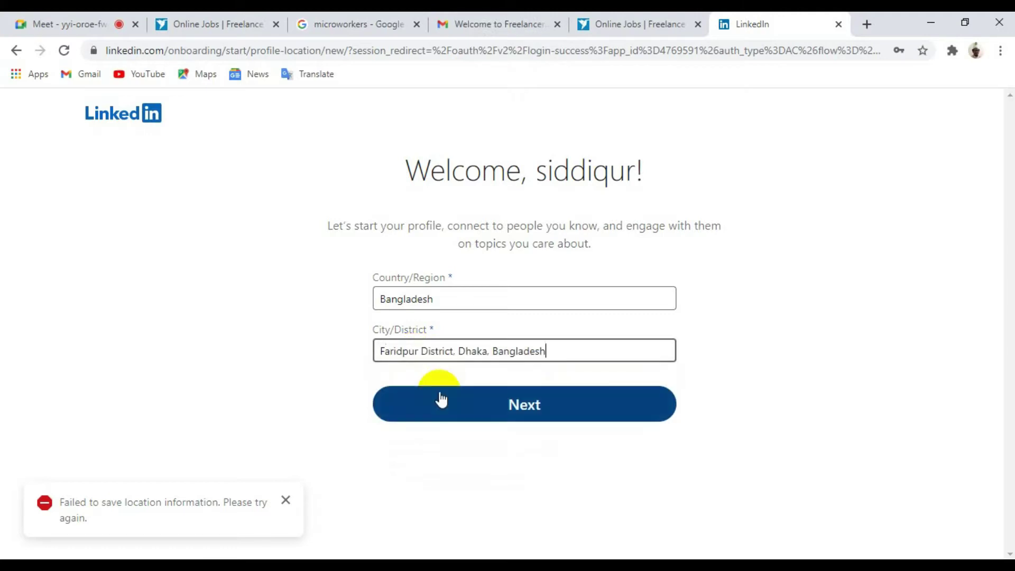
click(524, 405)
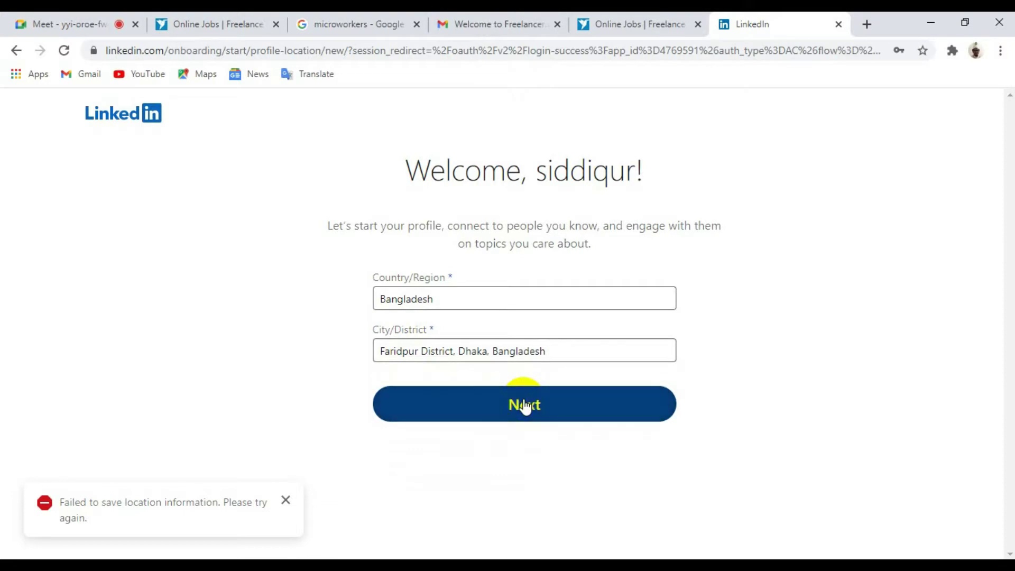
click(525, 405)
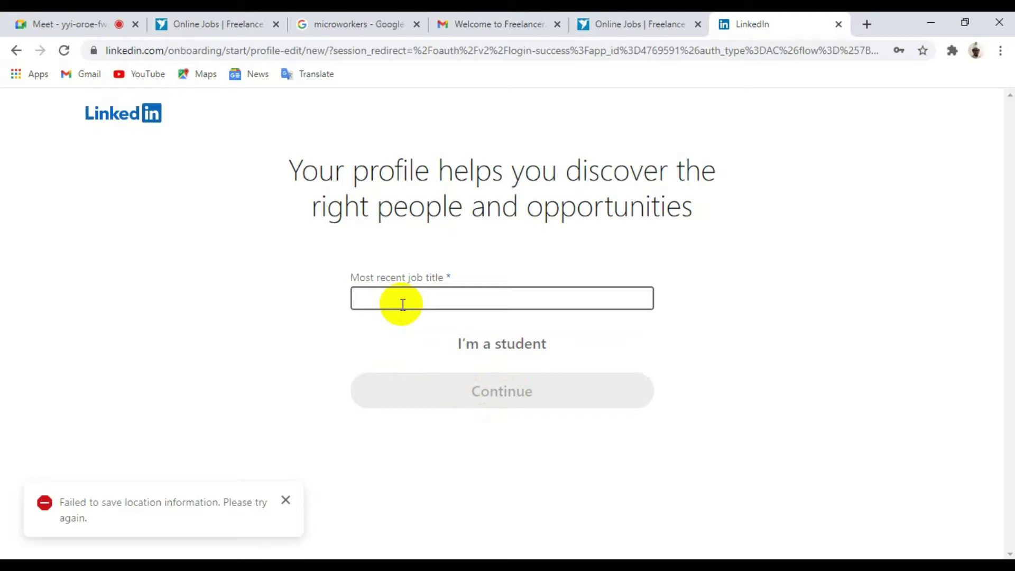
Step: Choose 'I'm a student', type 'Dh' in the school field, then clear it again
click(469, 346)
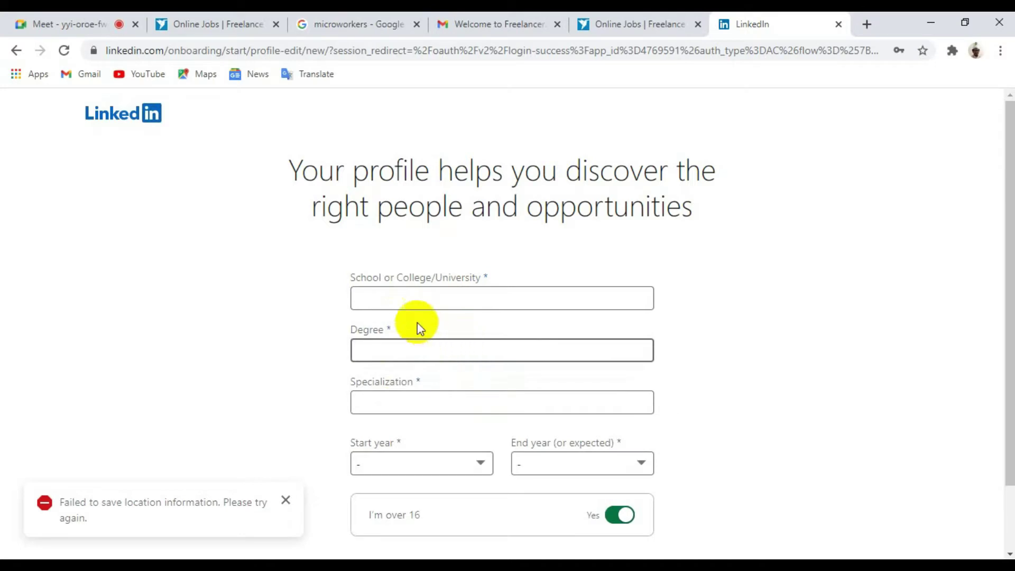
click(399, 297)
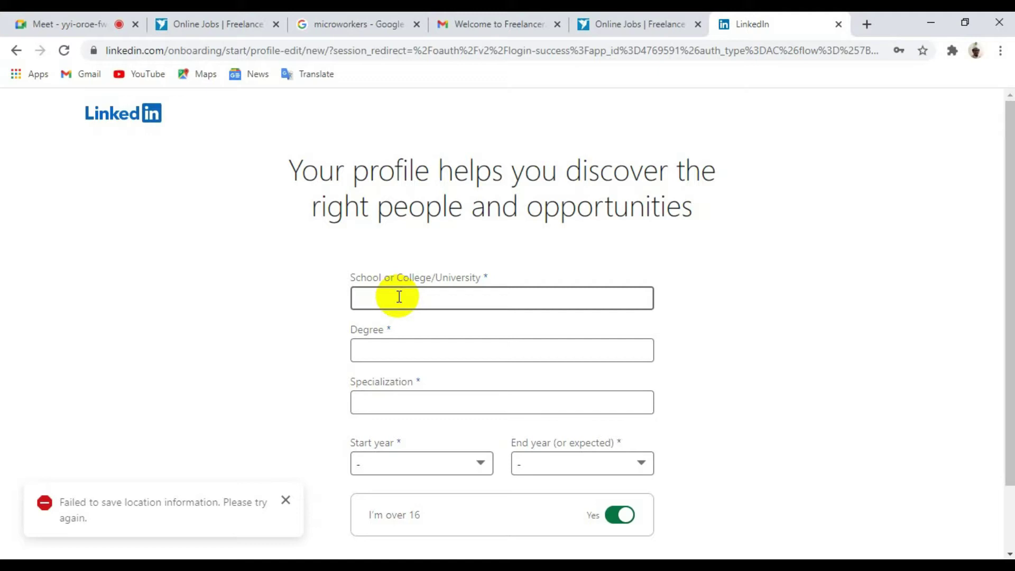
text(D)
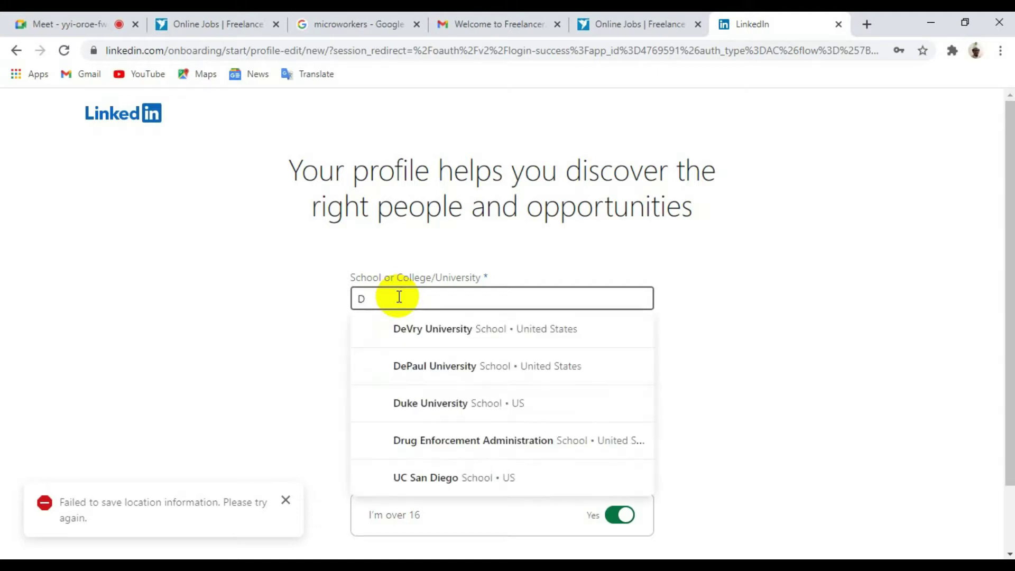
key(Caps_Lock)
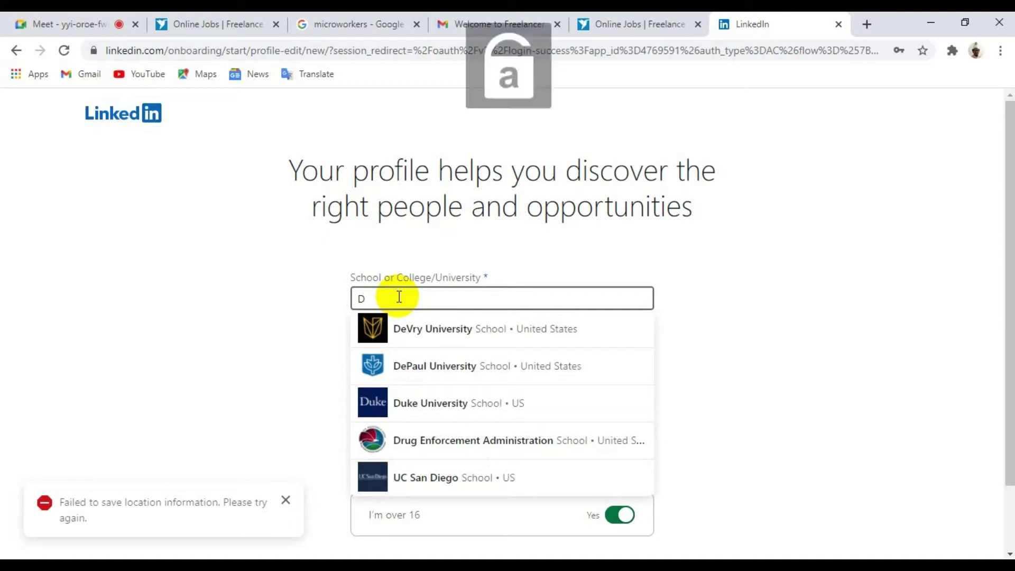
text(h)
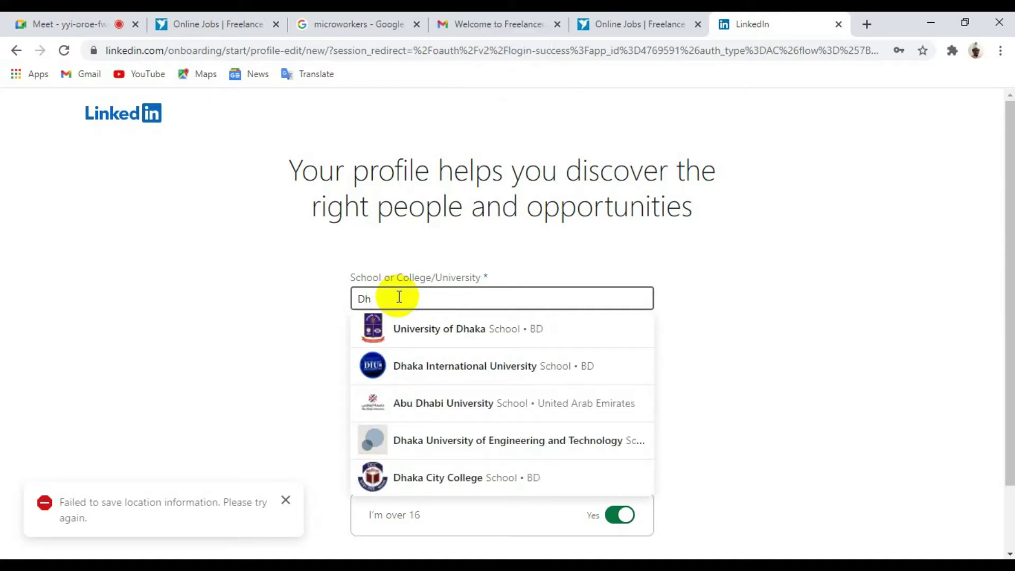
key(BackSpace)
key(BackSpace)
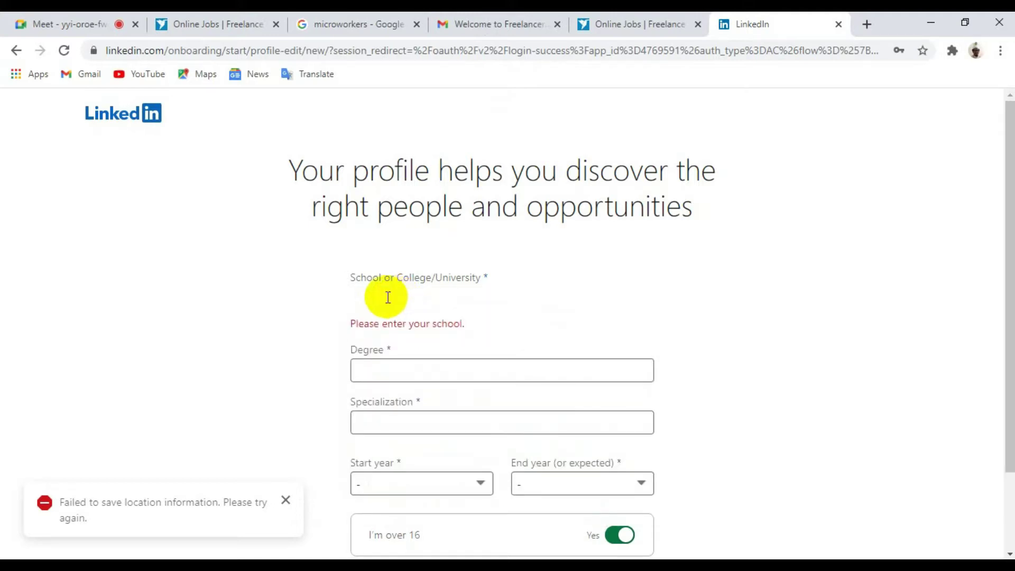
scroll(411, 312, down, 2)
scroll(411, 312, up, 2)
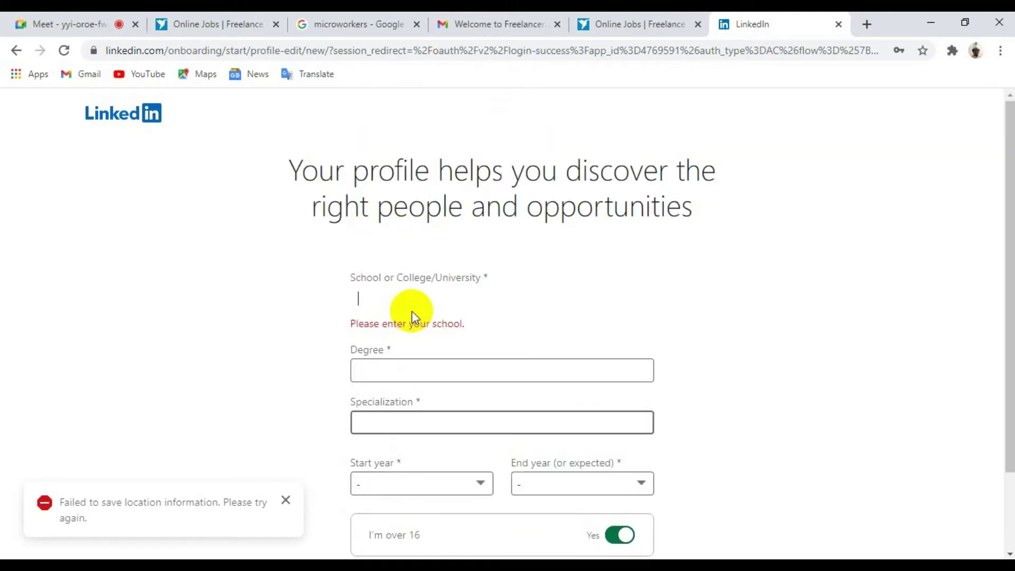
Step: Verify LinkedIn from Freelancer's Trust & Verification page and allow access, earning 20 points
click(627, 22)
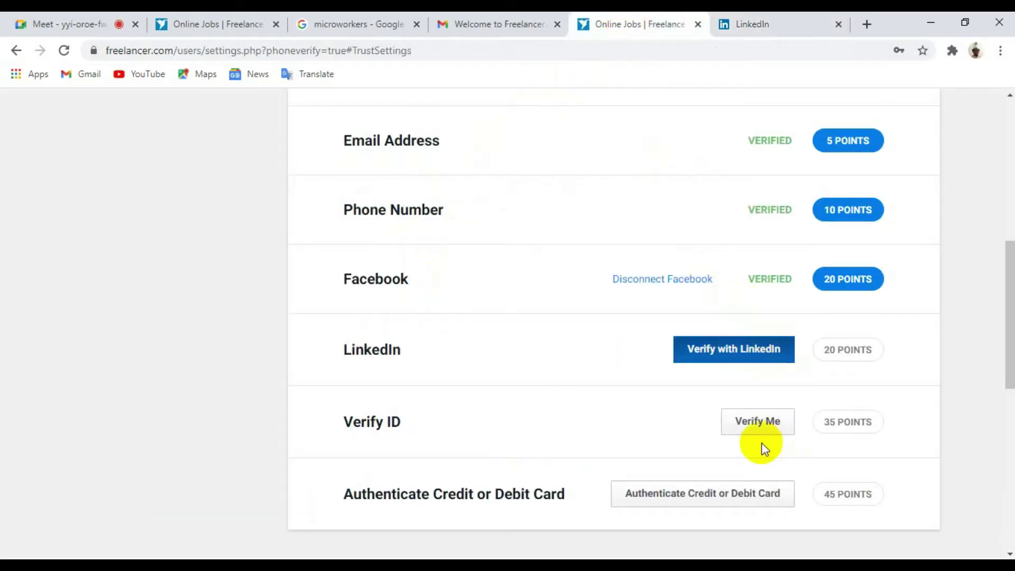
scroll(740, 431, down, 3)
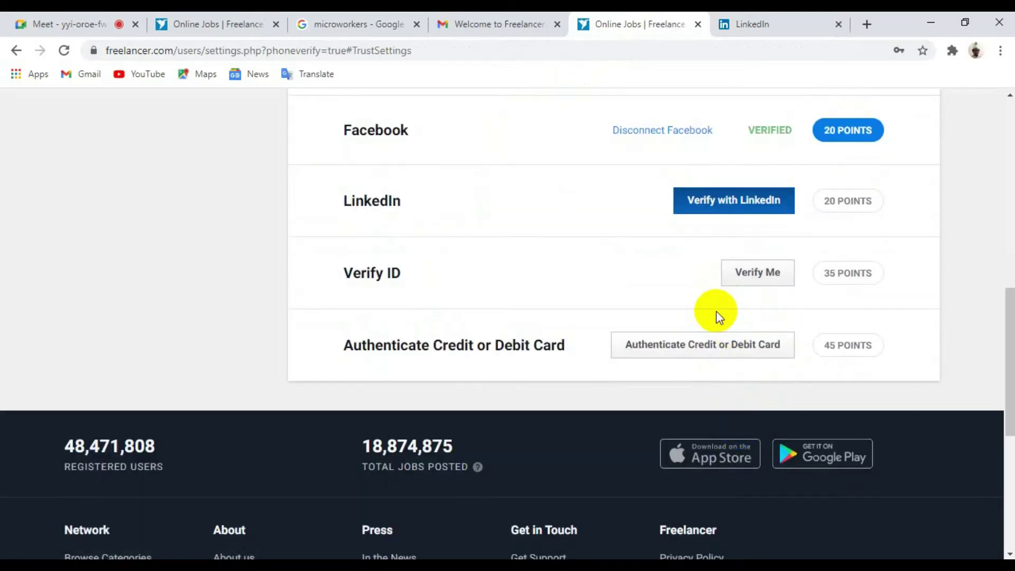
scroll(717, 315, up, 3)
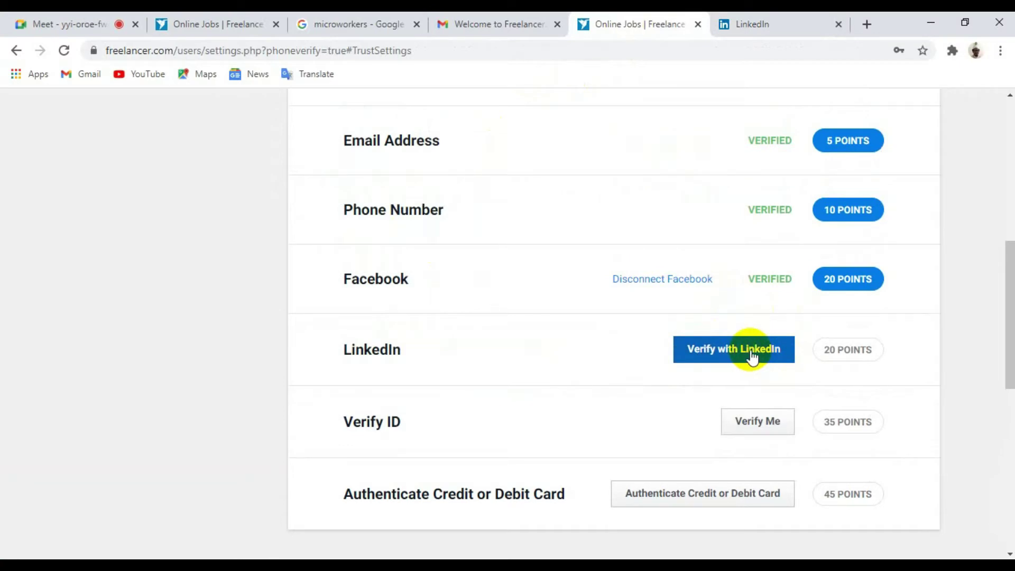
click(752, 355)
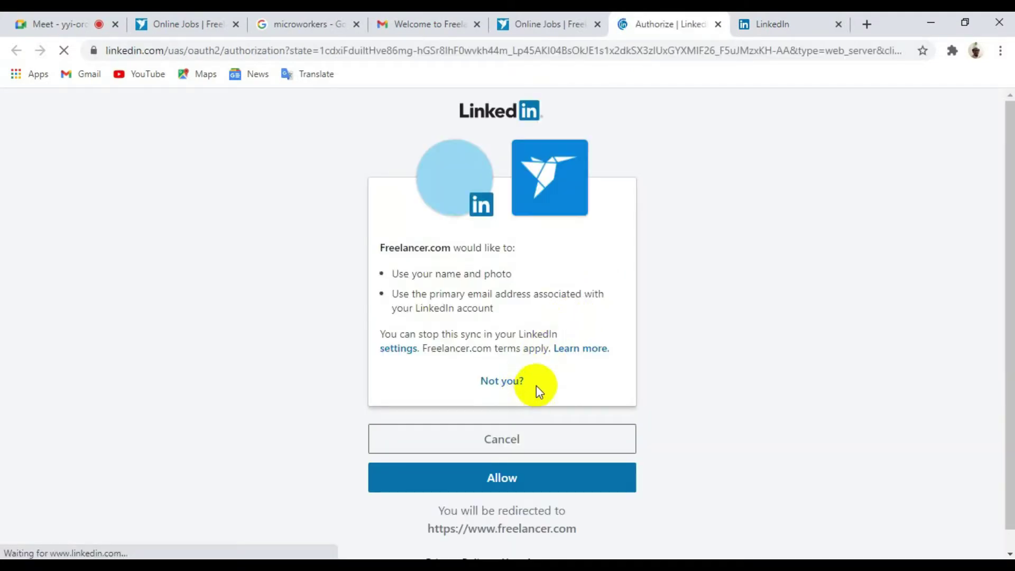
click(508, 477)
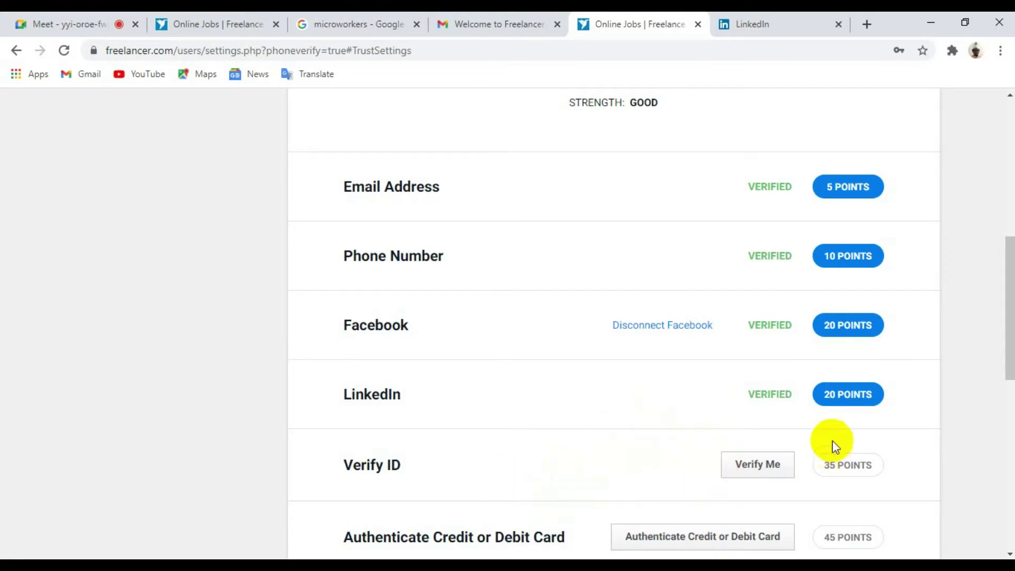
Step: Check the trust score of 55 (Good), then return to the Google Meet tab with Ctrl+1
scroll(757, 476, down, 3)
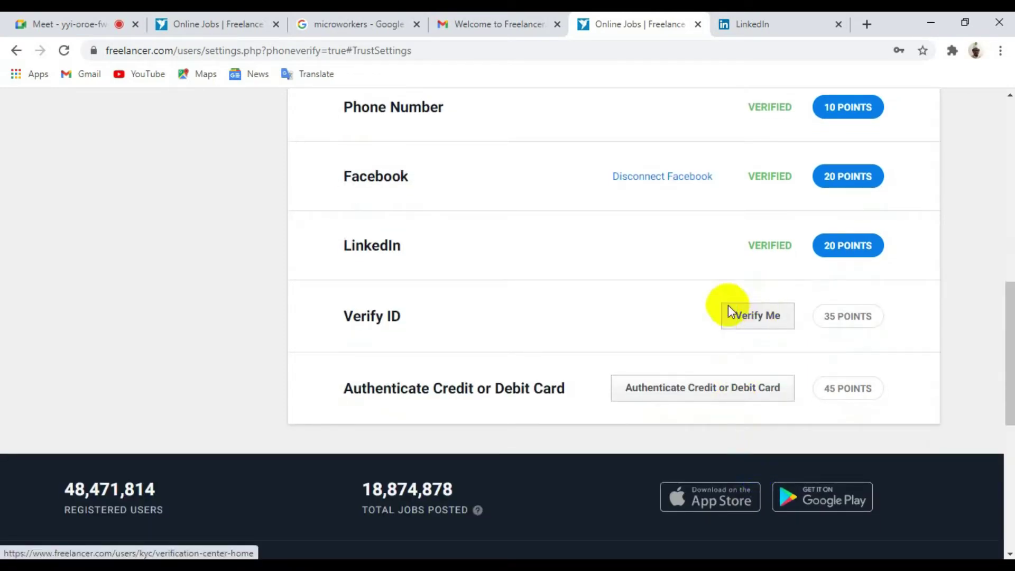
scroll(674, 307, up, 7)
scroll(675, 307, up, 4)
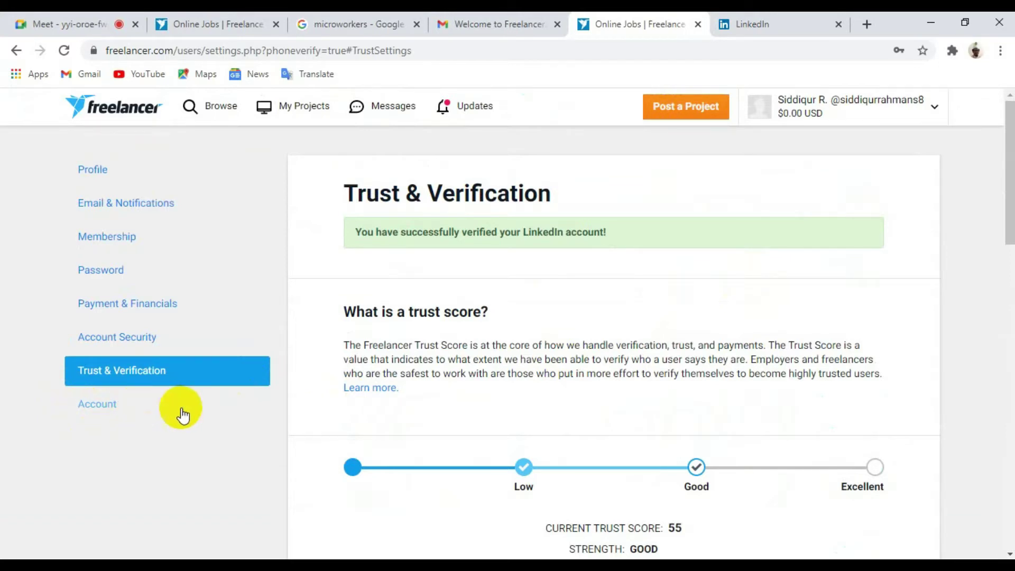
scroll(272, 407, down, 5)
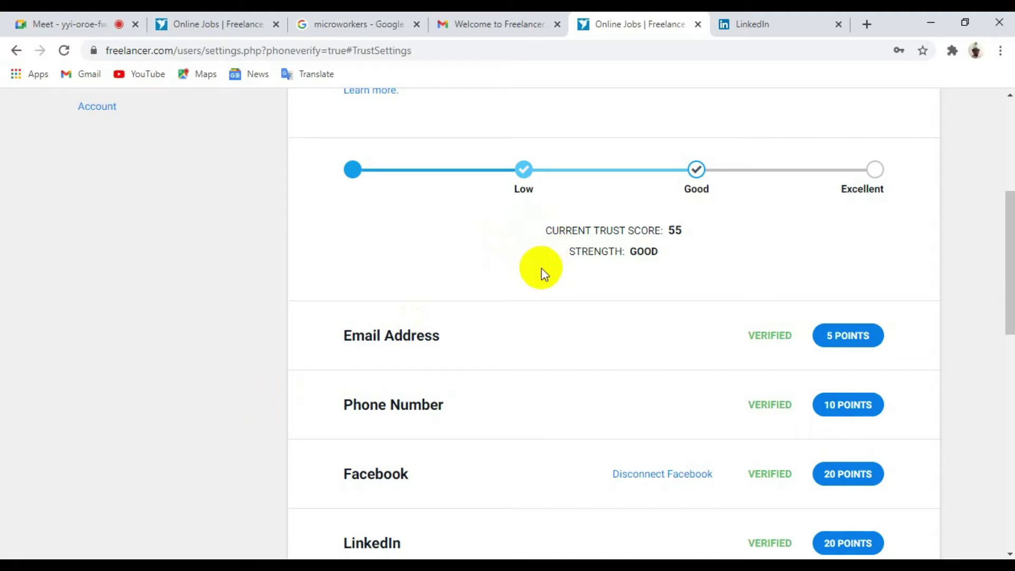
scroll(542, 274, up, 6)
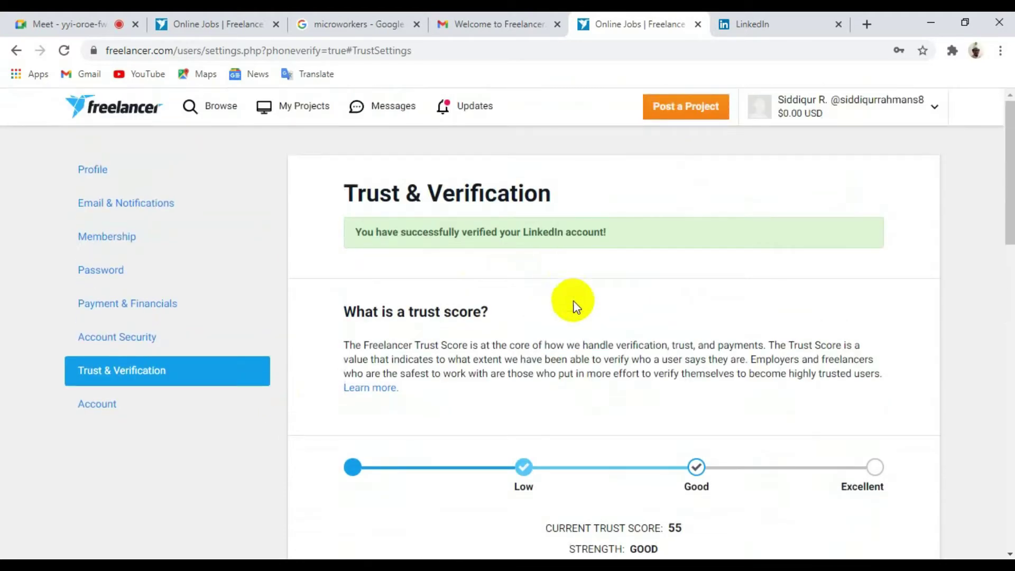
key(ctrl+1)
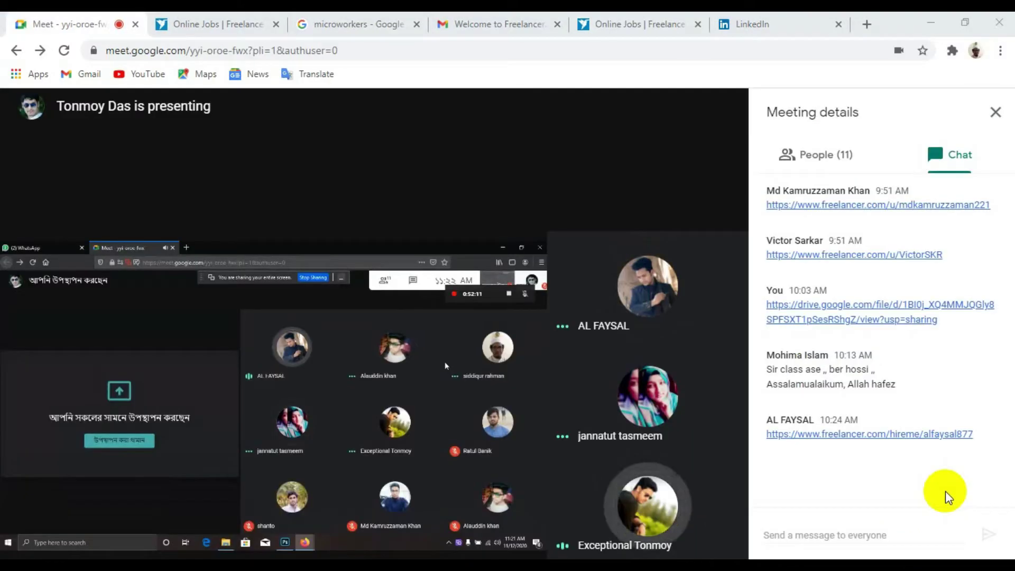
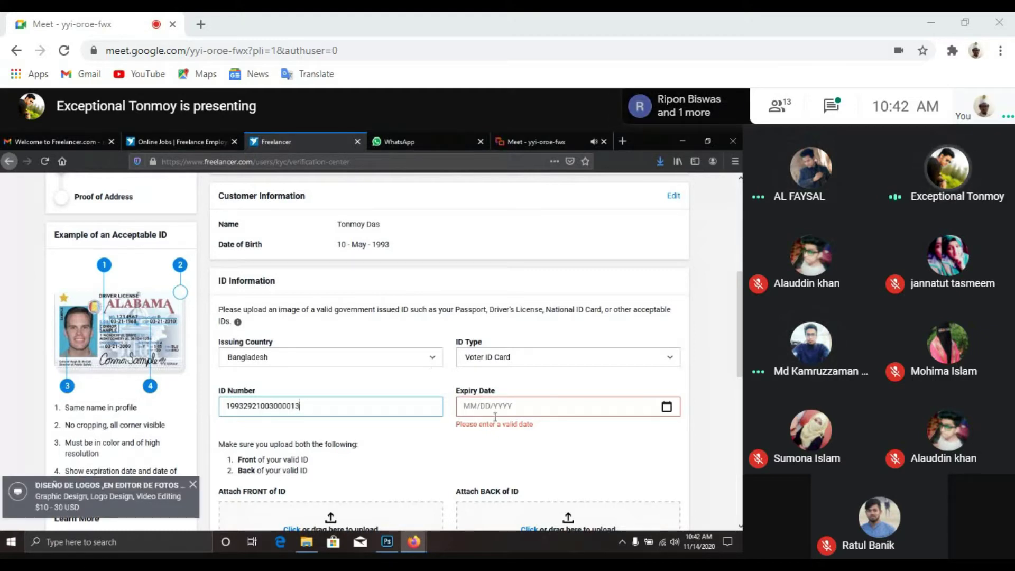
Step: Finish the voter ID number on the KYC form and set the expiry date to 01/01/2100
click(528, 453)
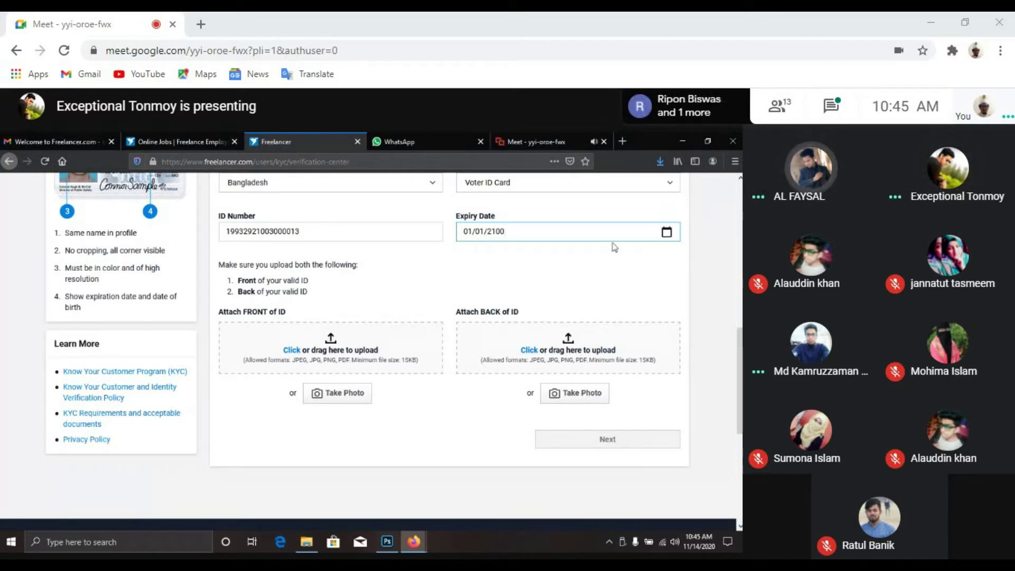
Step: Minimize the Freelancer Firefox window and bring up the Firefox window showing whatsapp.com
click(682, 142)
mouse_move(416, 550)
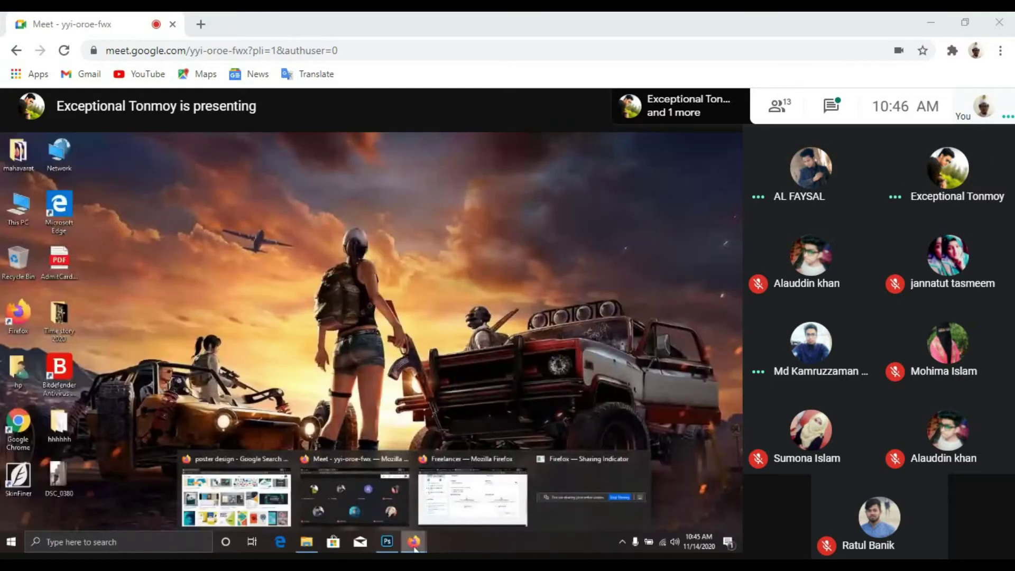
click(351, 493)
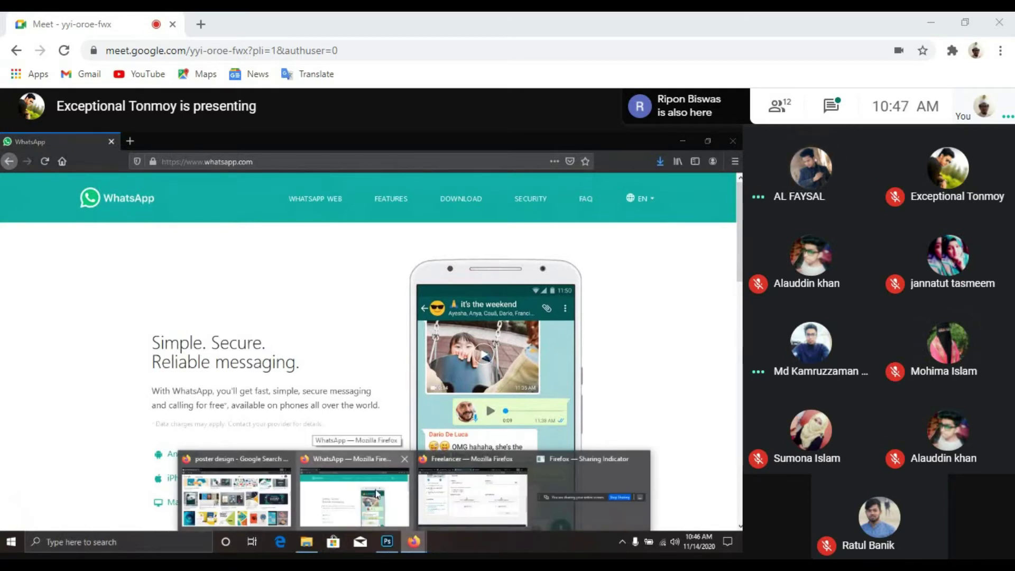
Step: Bring up the Firefox taskbar window previews while the WhatsApp homepage stays on screen
mouse_move(505, 475)
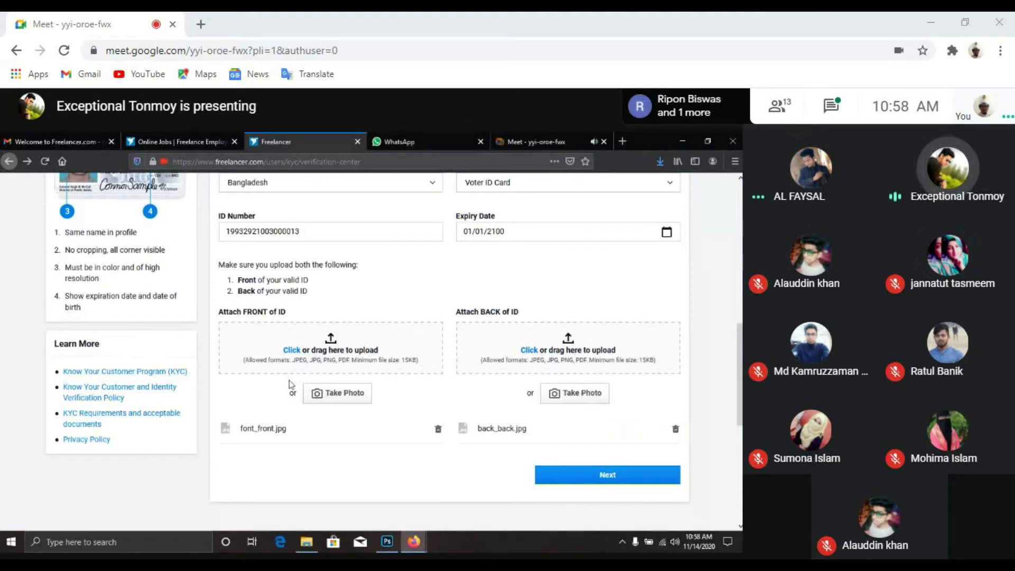
Step: Switch from the Google Meet tab to the 'Dashboard | Freelancer' tab
scroll(290, 384, up, 1)
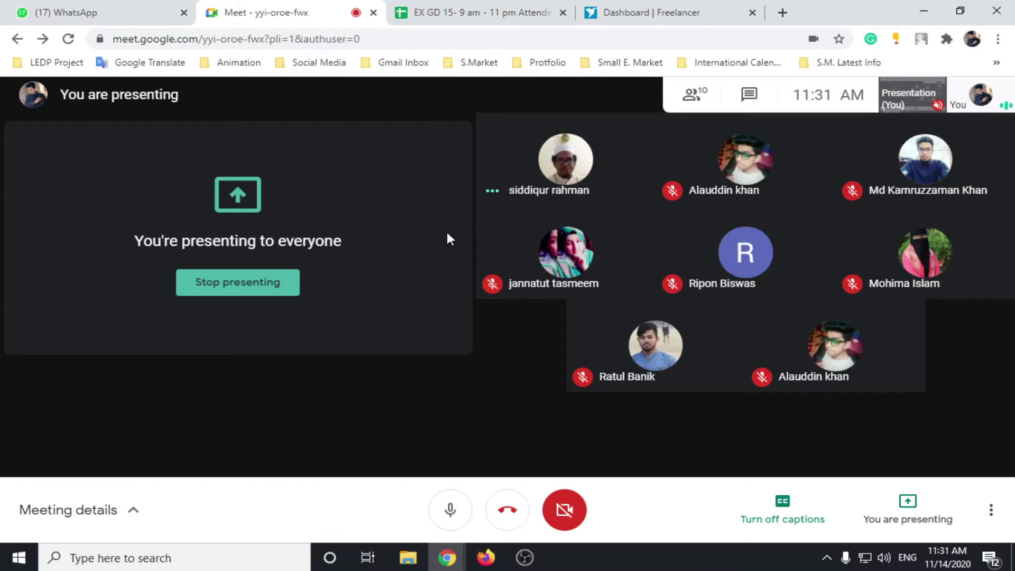
click(687, 13)
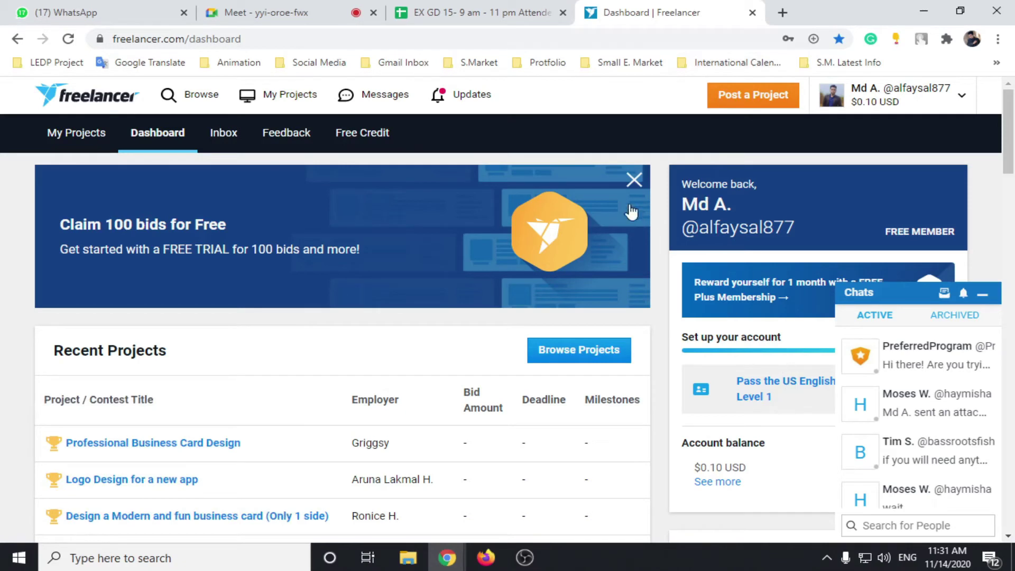
Step: Go to View Profile, collapse the Chats panel, and switch the profile into Edit Profile mode
click(962, 96)
click(757, 185)
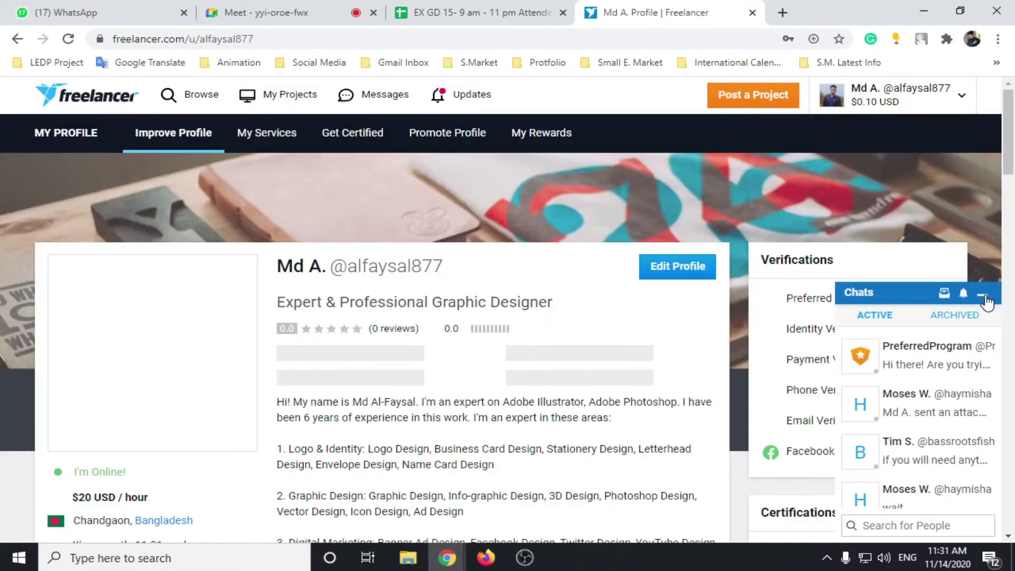
click(984, 293)
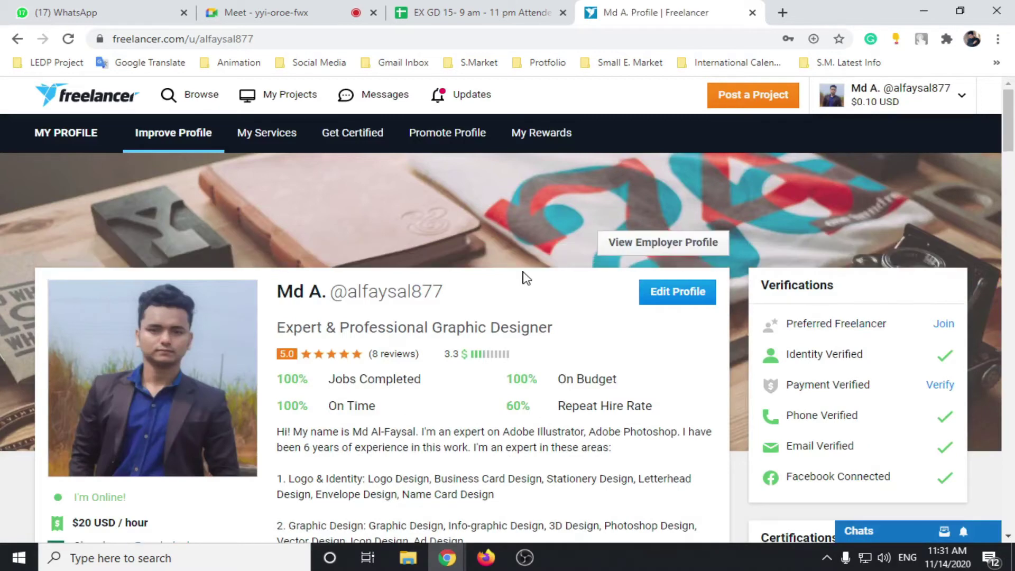
scroll(523, 282, down, 4)
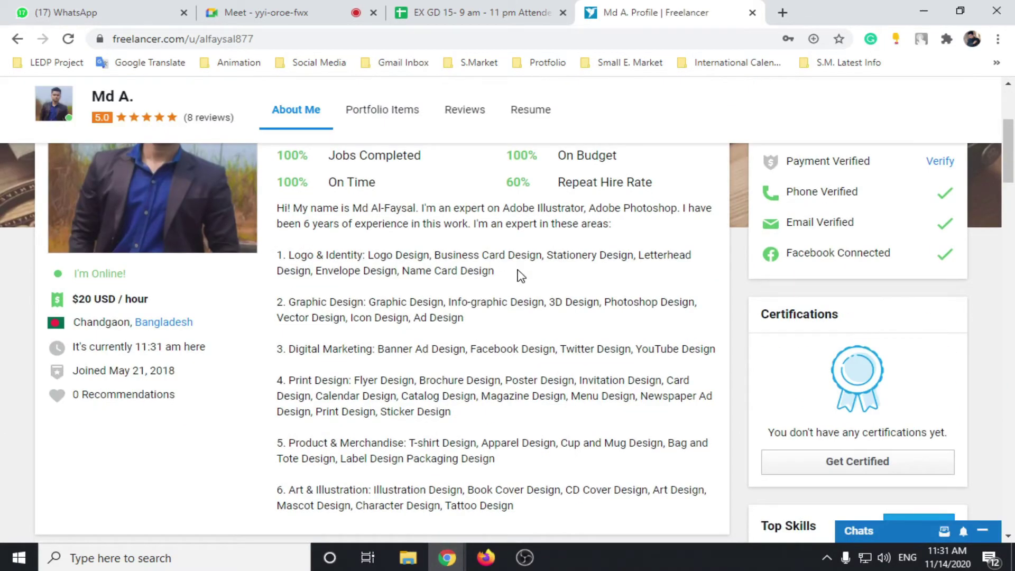
scroll(519, 274, up, 5)
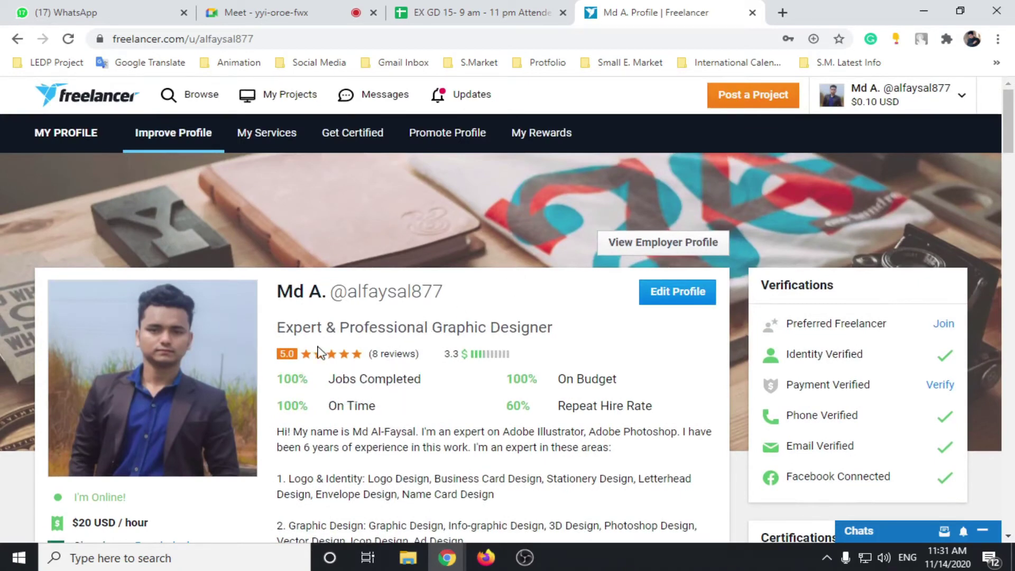
scroll(351, 318, down, 2)
scroll(661, 211, up, 3)
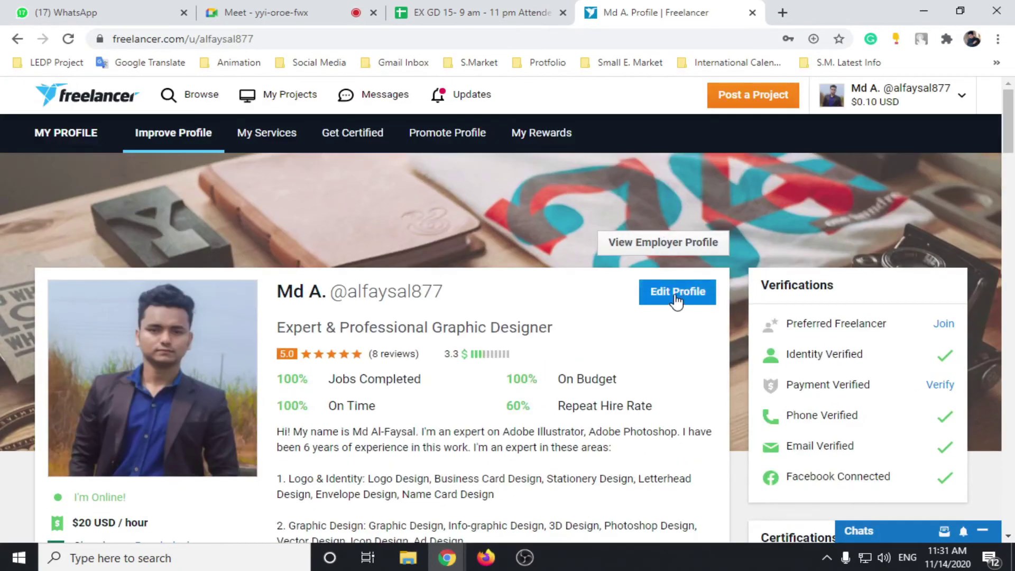
click(678, 292)
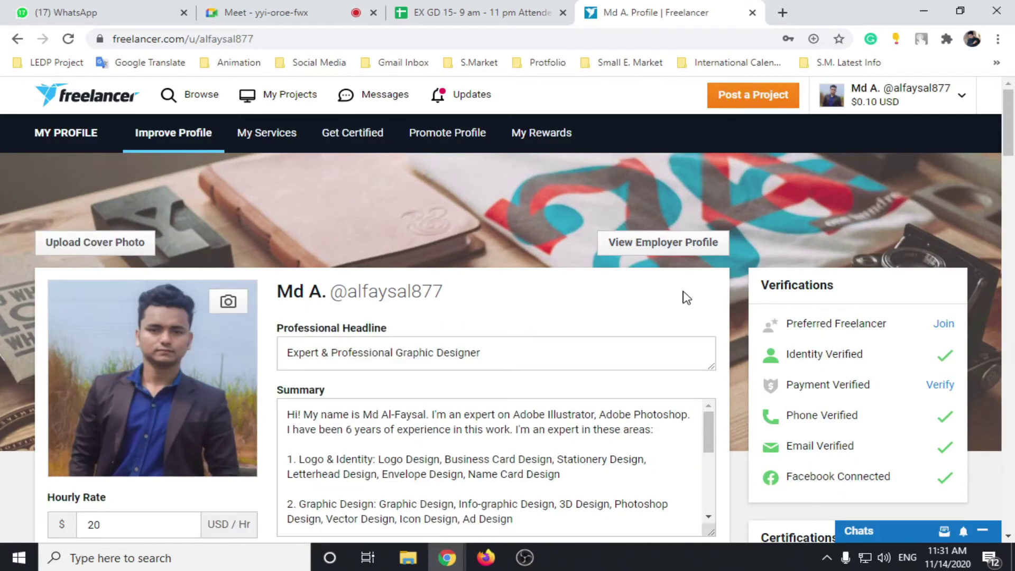
Step: Edit the headline 'Expert & Professional Graphic Designer' and the summary, selecting the years-of-experience 6
scroll(476, 310, down, 3)
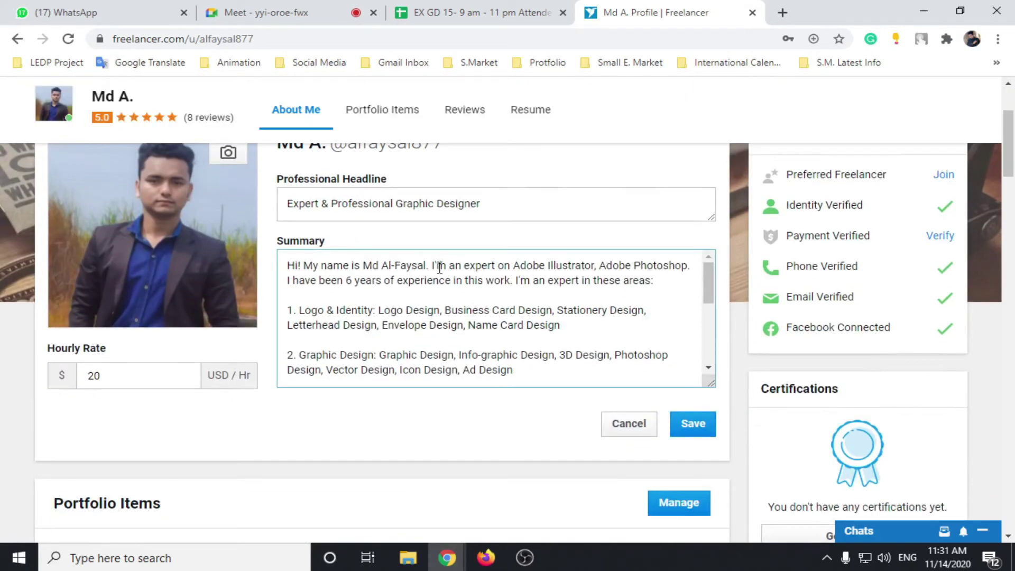
scroll(382, 267, up, 3)
click(330, 353)
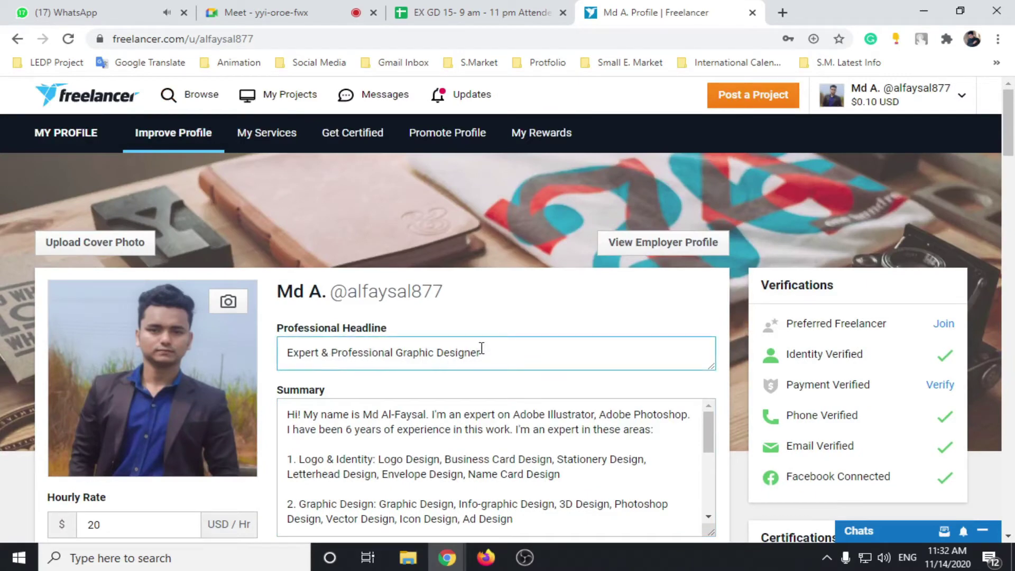
scroll(475, 339, down, 1)
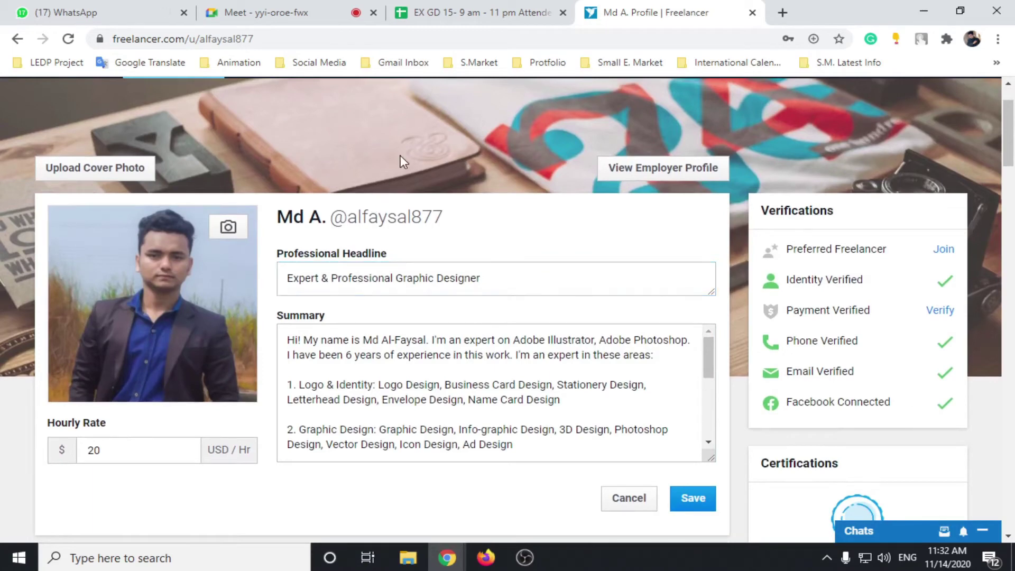
scroll(403, 280, down, 1)
click(357, 286)
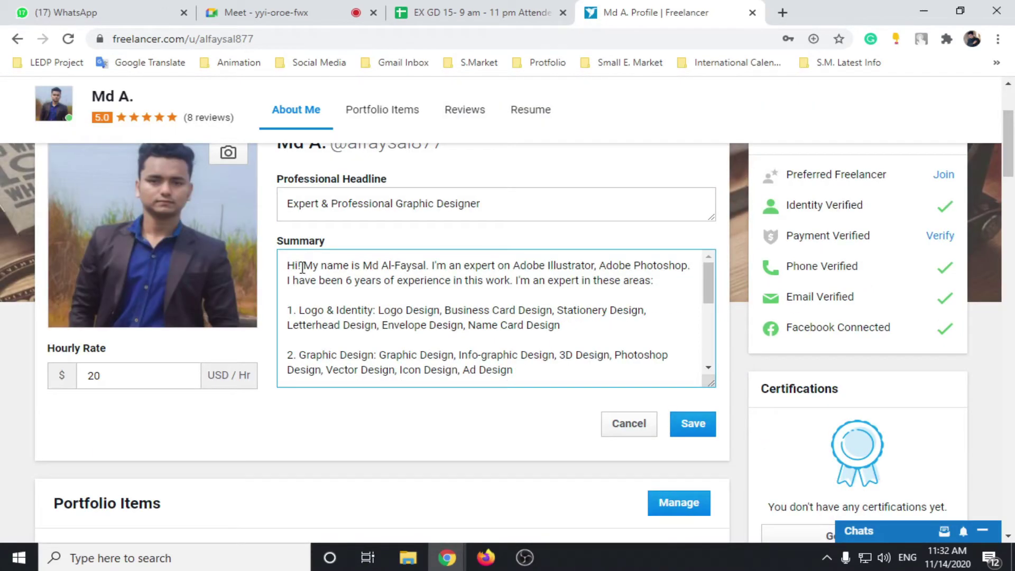
click(360, 267)
drag(491, 270, 590, 280)
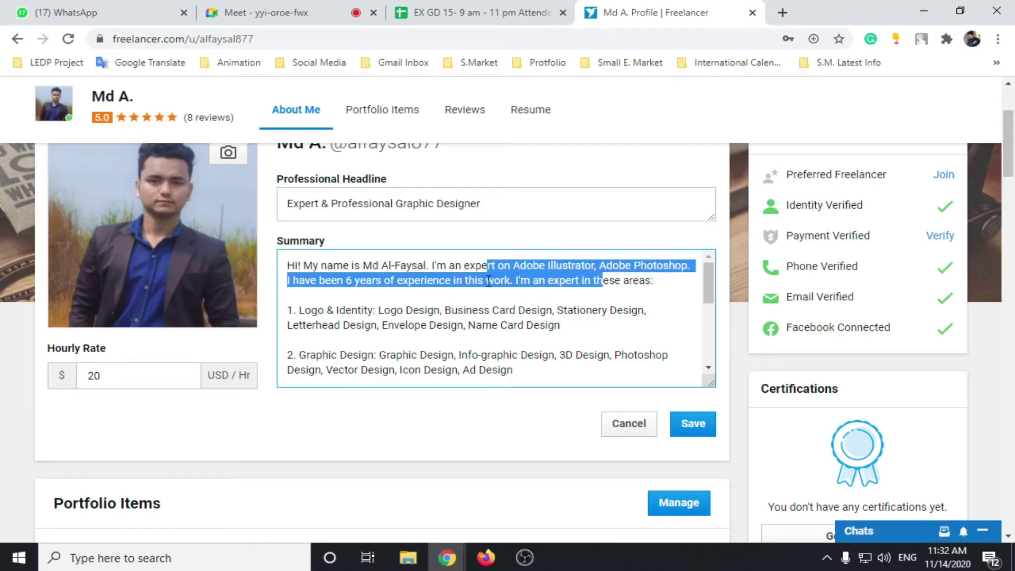
click(410, 276)
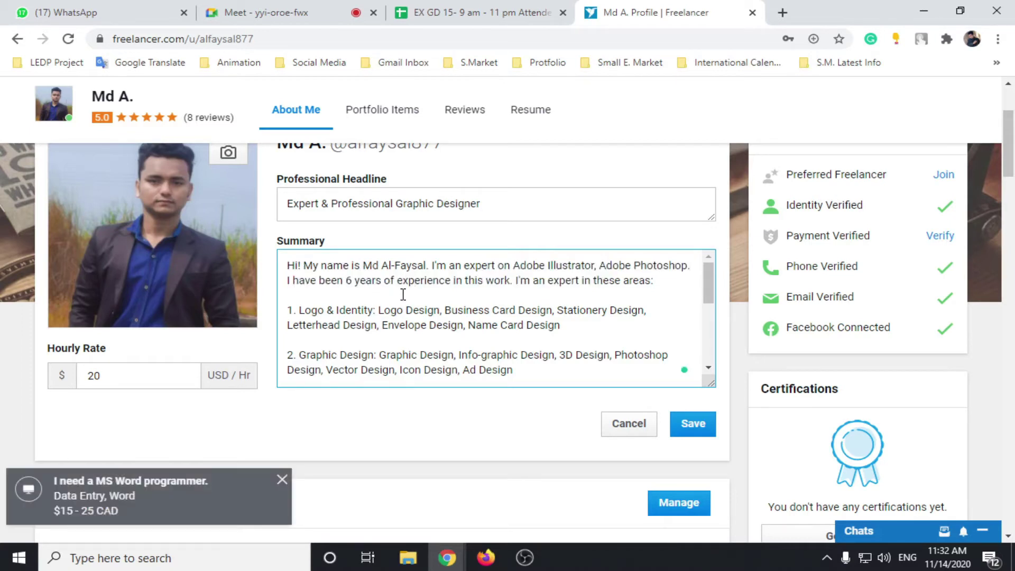
double_click(349, 281)
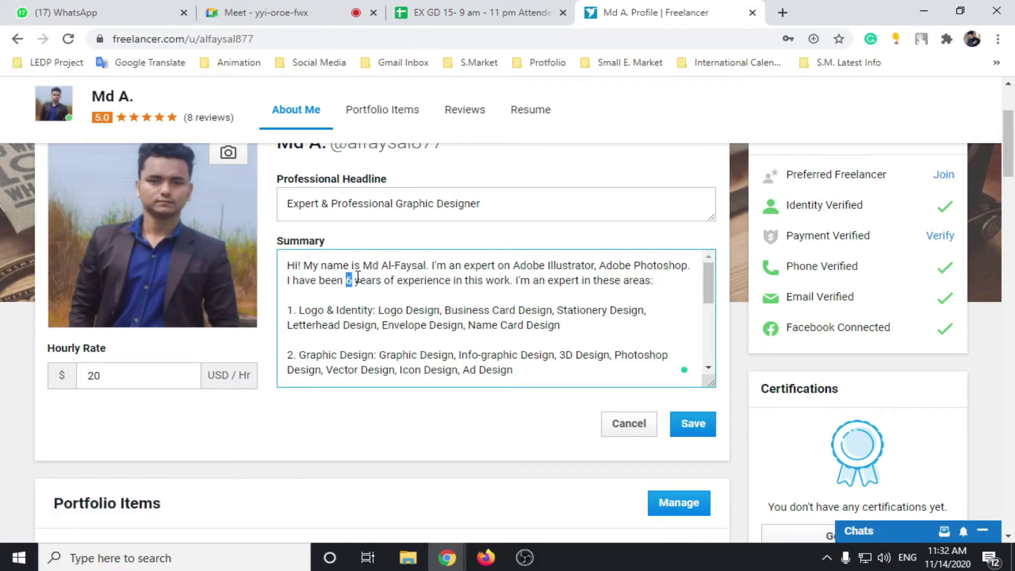
scroll(415, 277, up, 3)
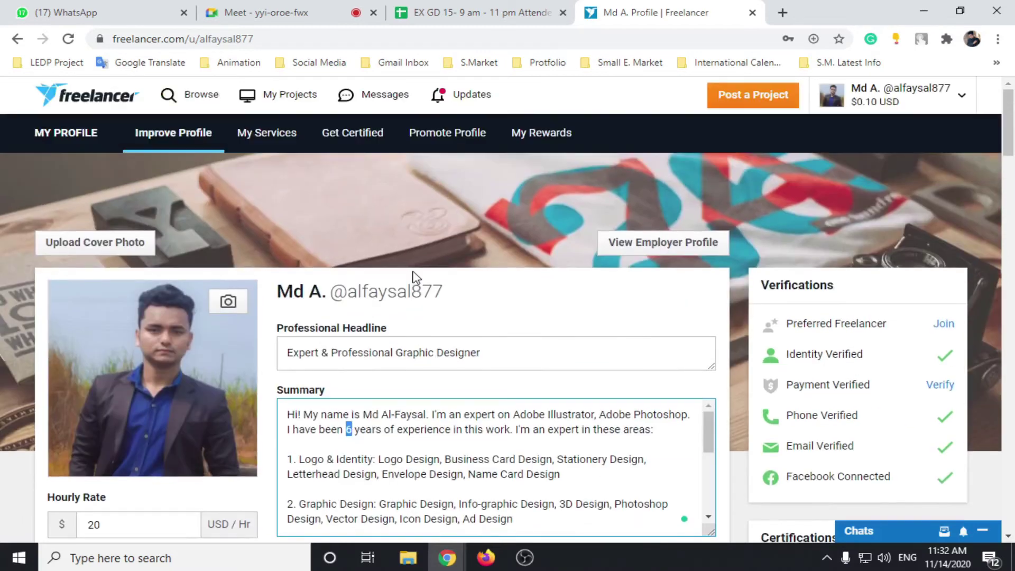
scroll(403, 268, down, 4)
Step: Check the 20 USD/hr rate, then save the six-category services summary
click(144, 301)
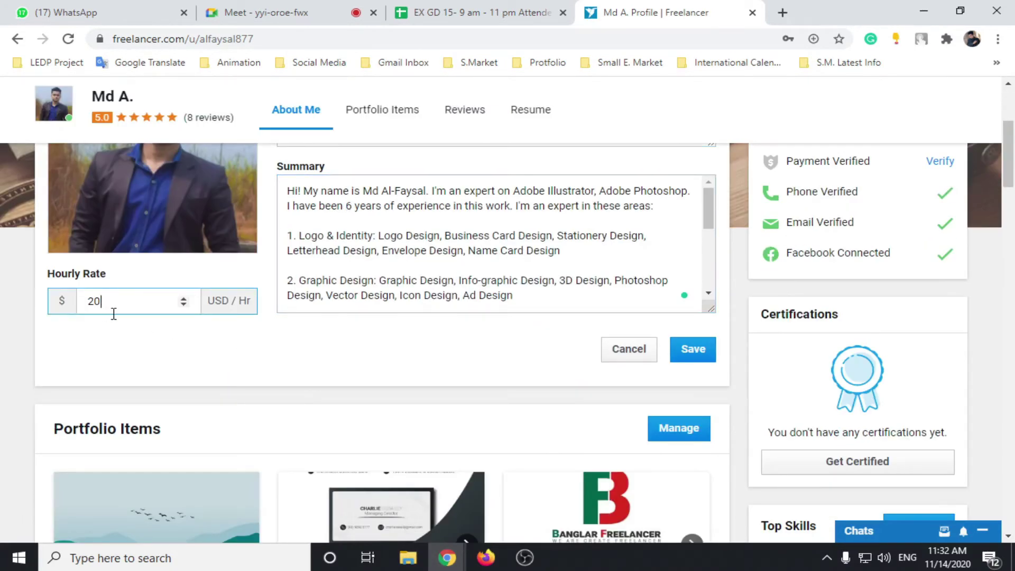
scroll(485, 320, up, 1)
click(481, 314)
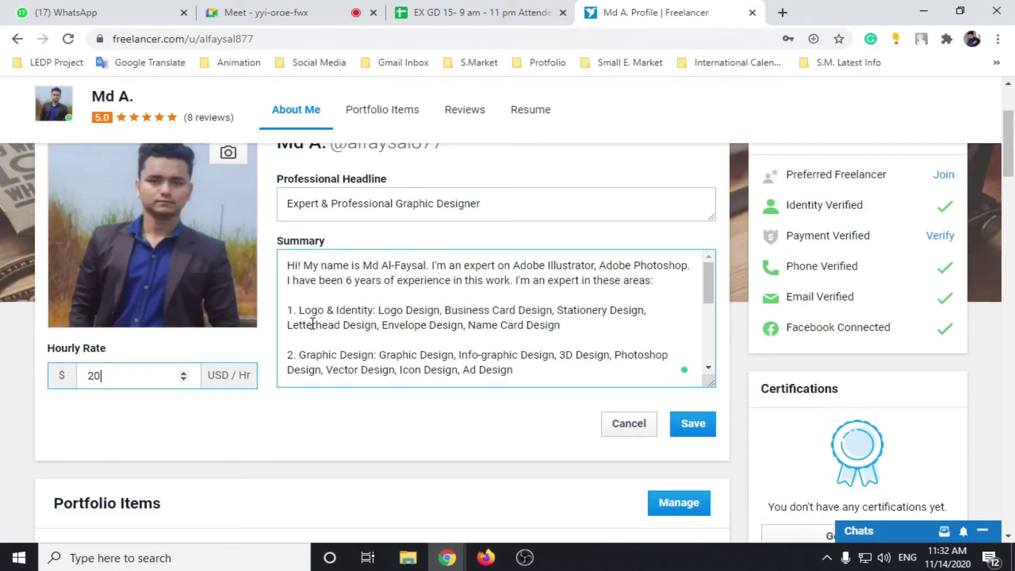
scroll(407, 293, down, 4)
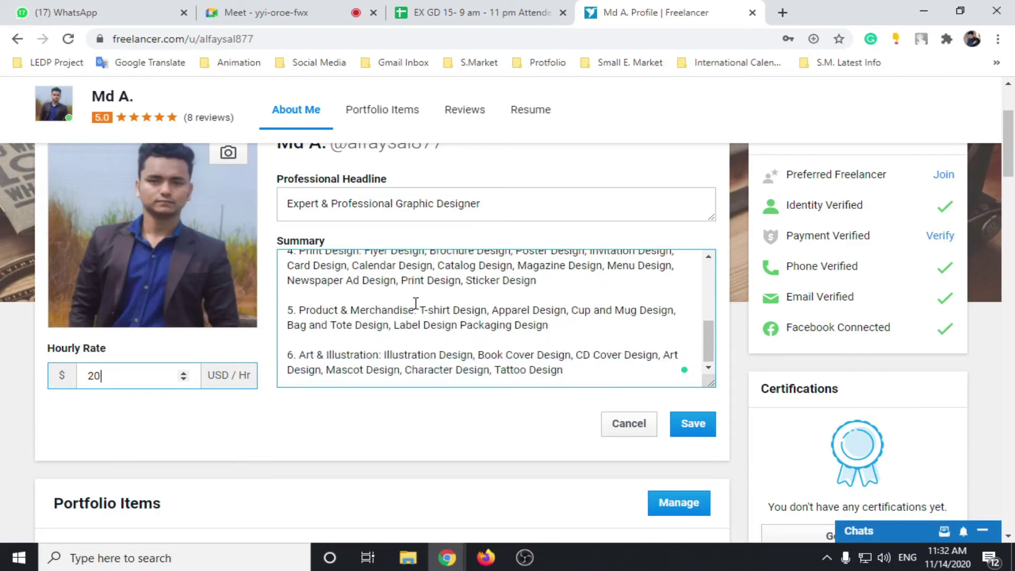
scroll(405, 324, up, 7)
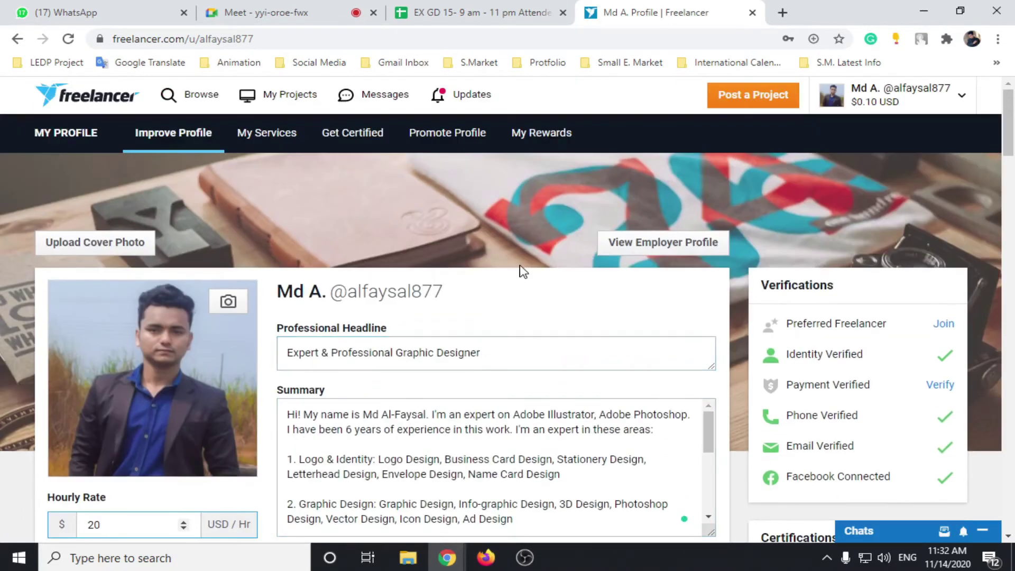
scroll(516, 439, down, 4)
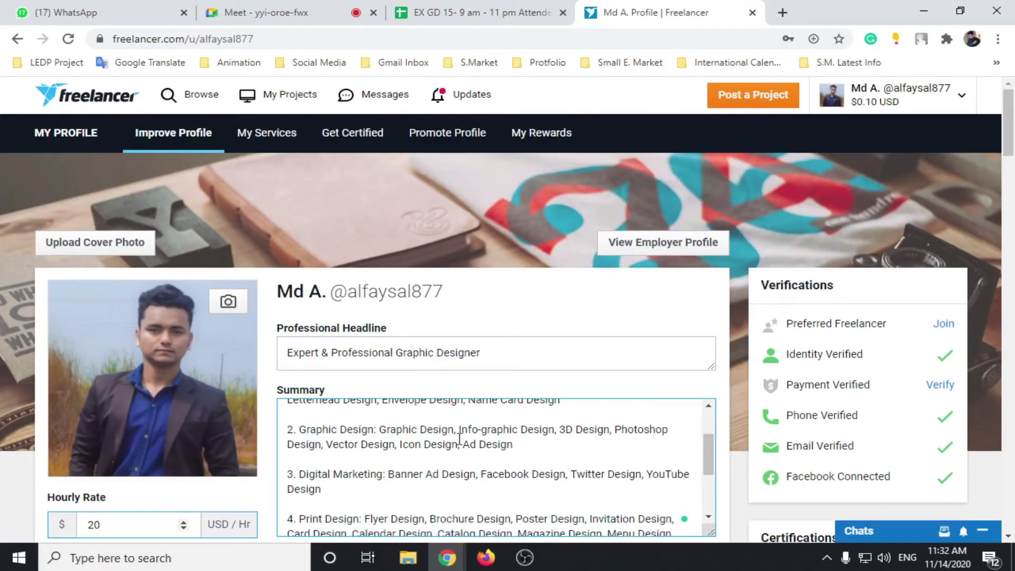
scroll(451, 451, down, 3)
scroll(430, 356, up, 4)
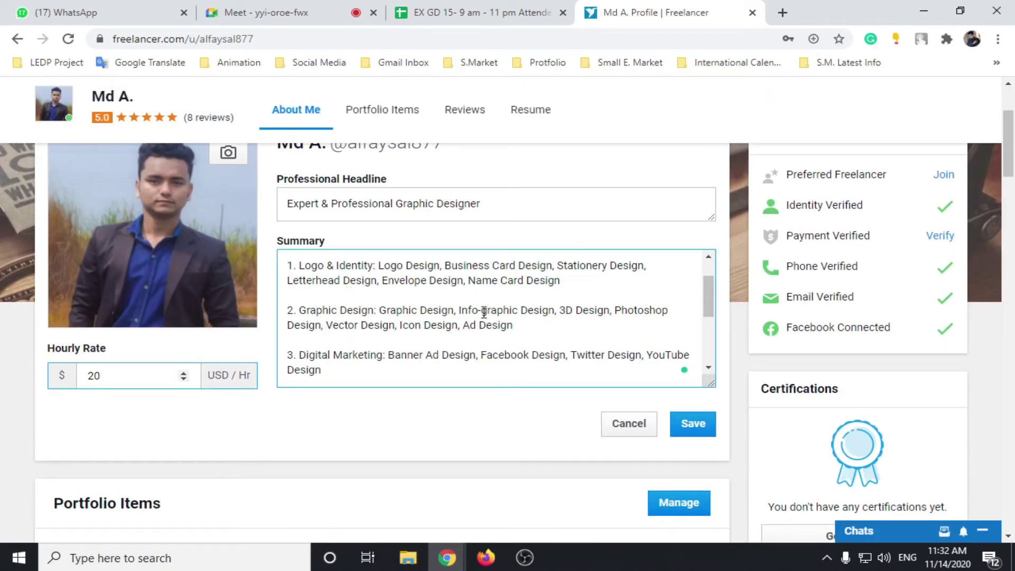
click(692, 429)
scroll(507, 317, down, 3)
scroll(449, 208, down, 5)
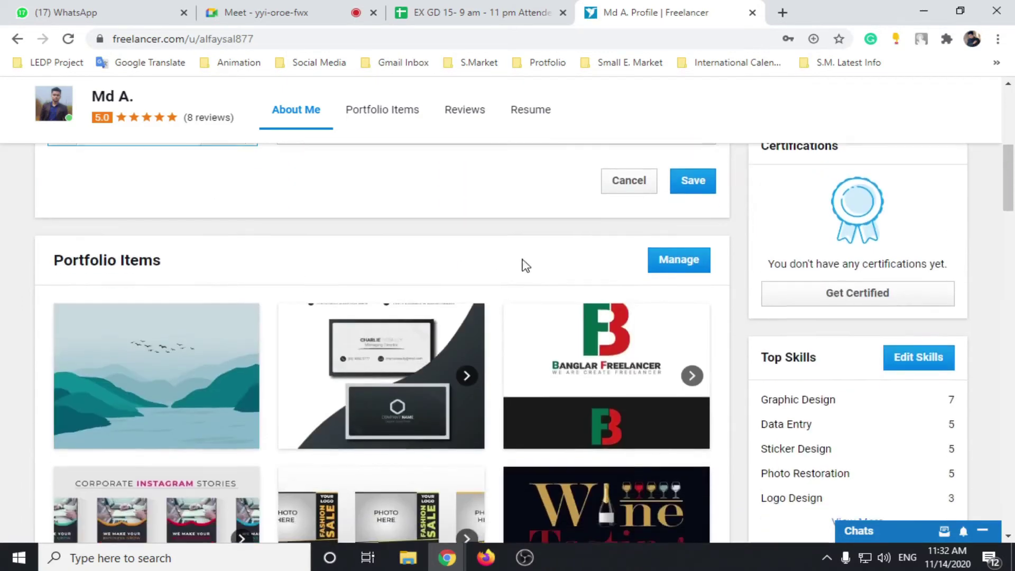
scroll(515, 264, up, 3)
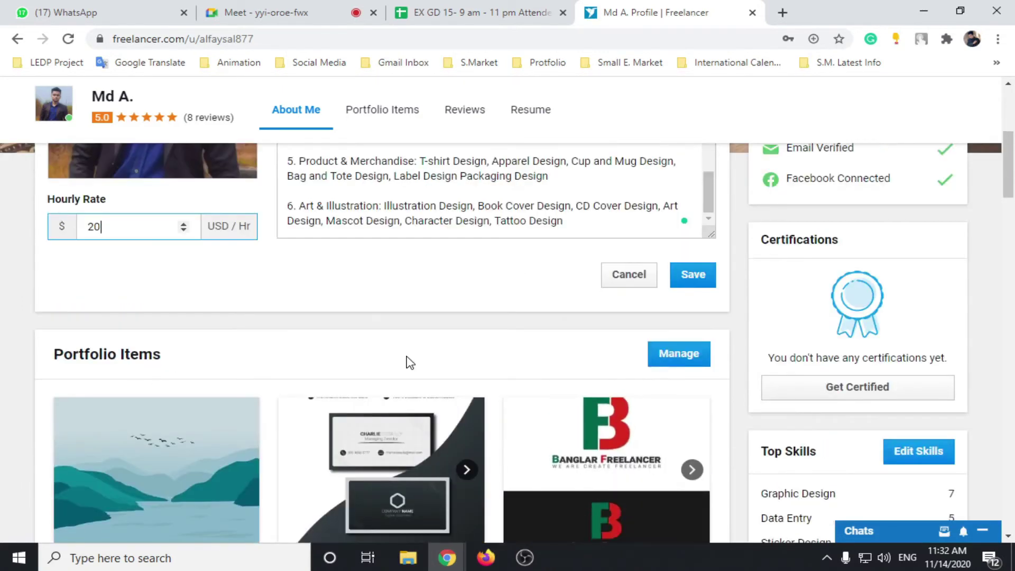
Step: Open the Manage page of the Portfolio Items section
click(669, 365)
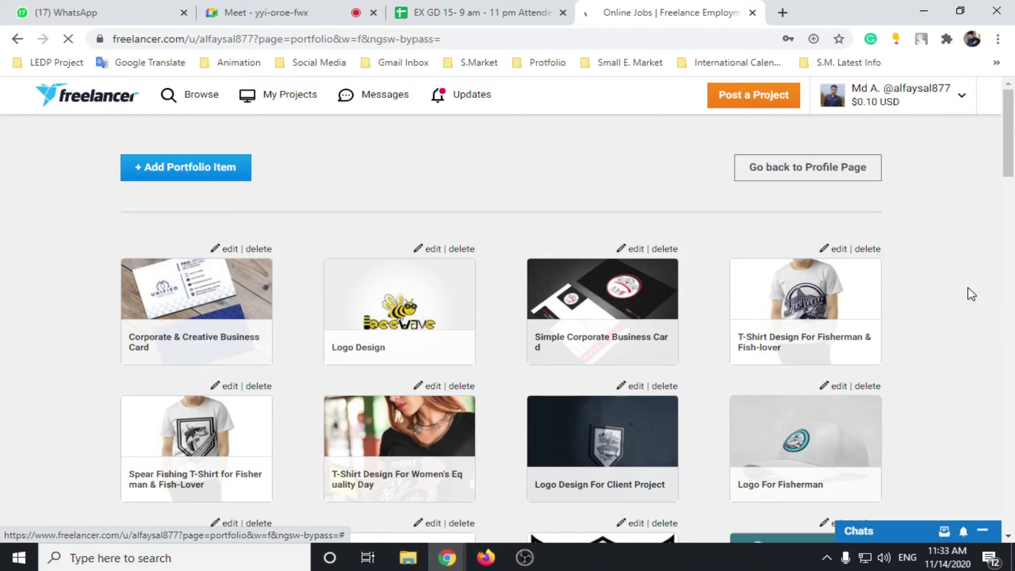
Step: Add a new Image portfolio item titled 'Corporate Poster Design'
click(175, 177)
scroll(400, 245, down, 2)
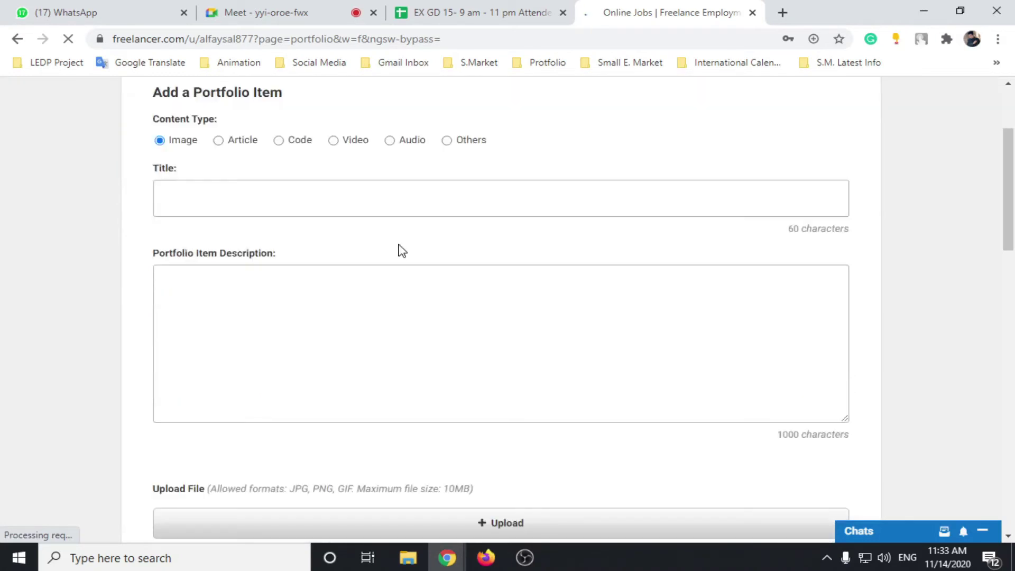
scroll(374, 248, up, 2)
click(336, 339)
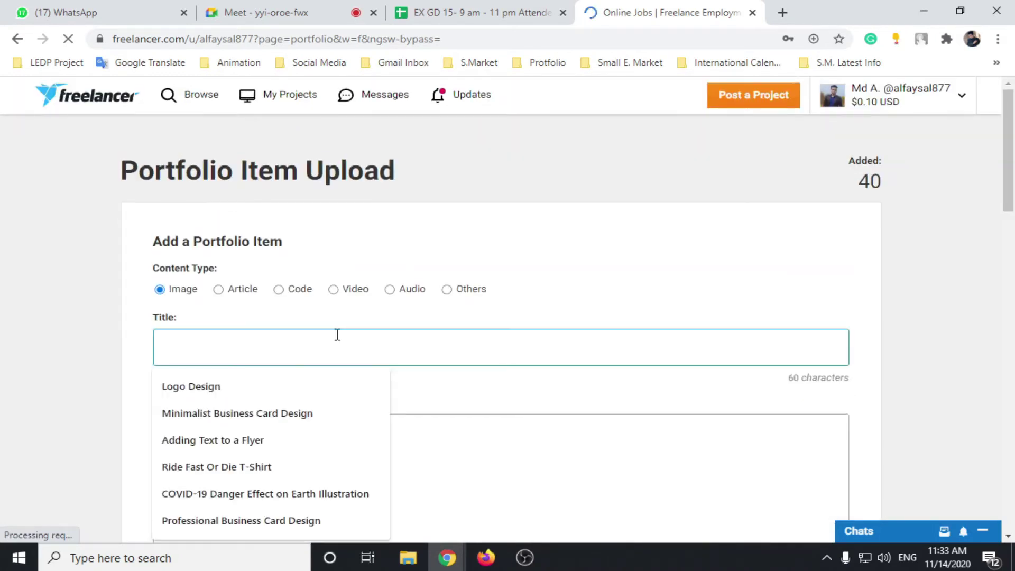
click(377, 344)
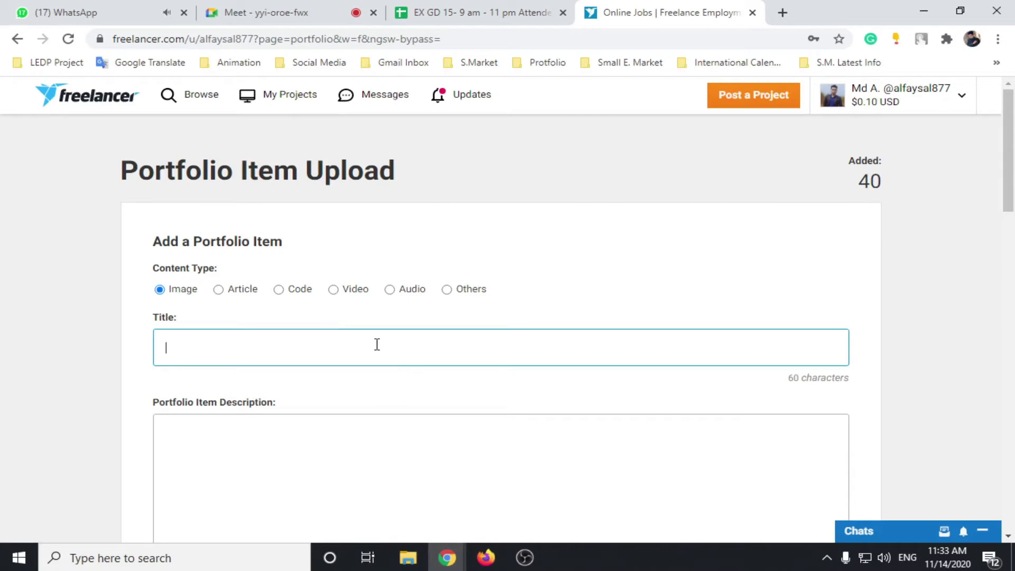
key(BackSpace)
text(Corpo)
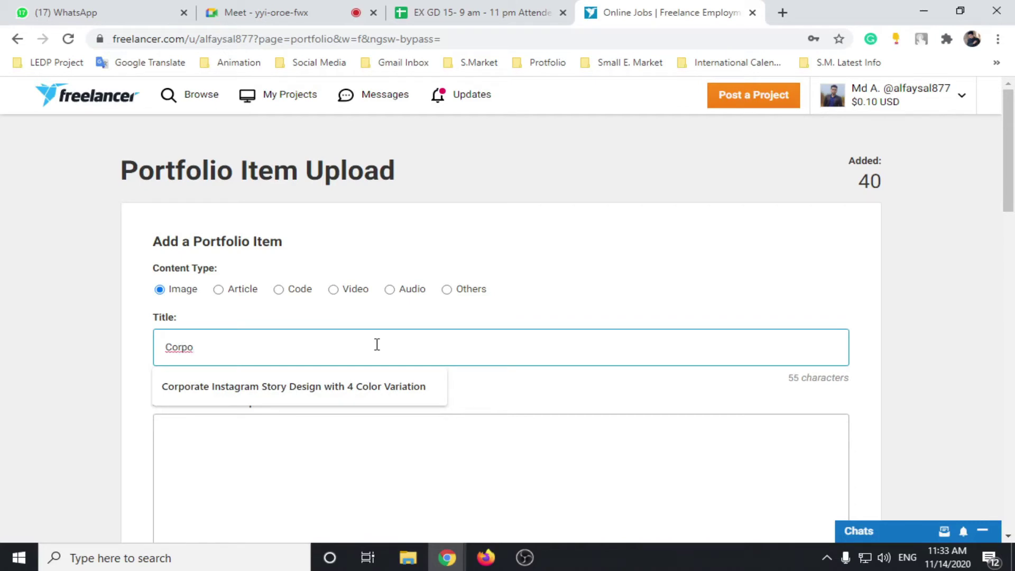
text(rate B)
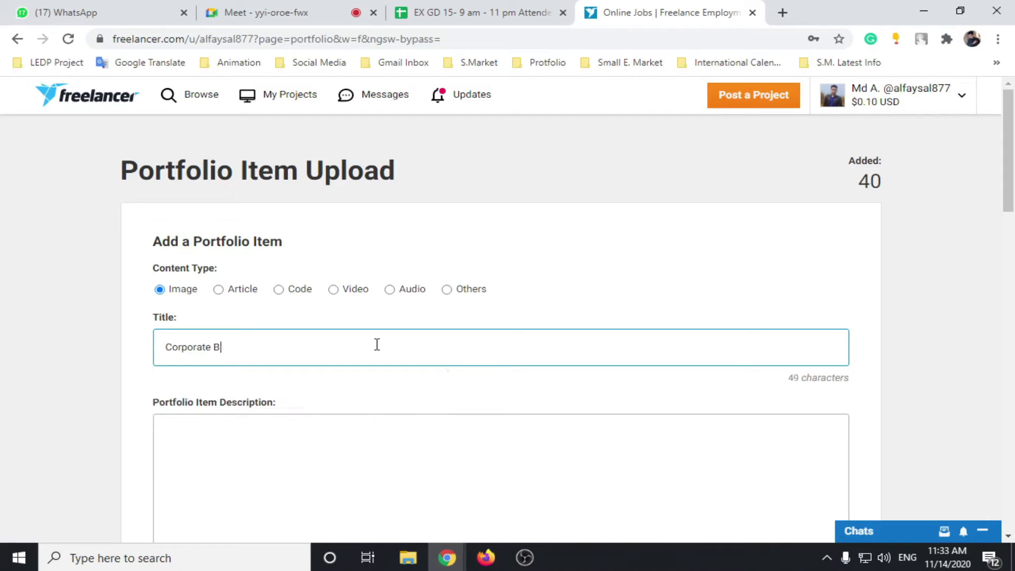
key(BackSpace)
text(Poster)
text( esq)
key(BackSpace)
text(Design)
scroll(383, 353, down, 3)
Step: Draft a description from the title plus '- Print Ready' lines, then clear it
click(327, 290)
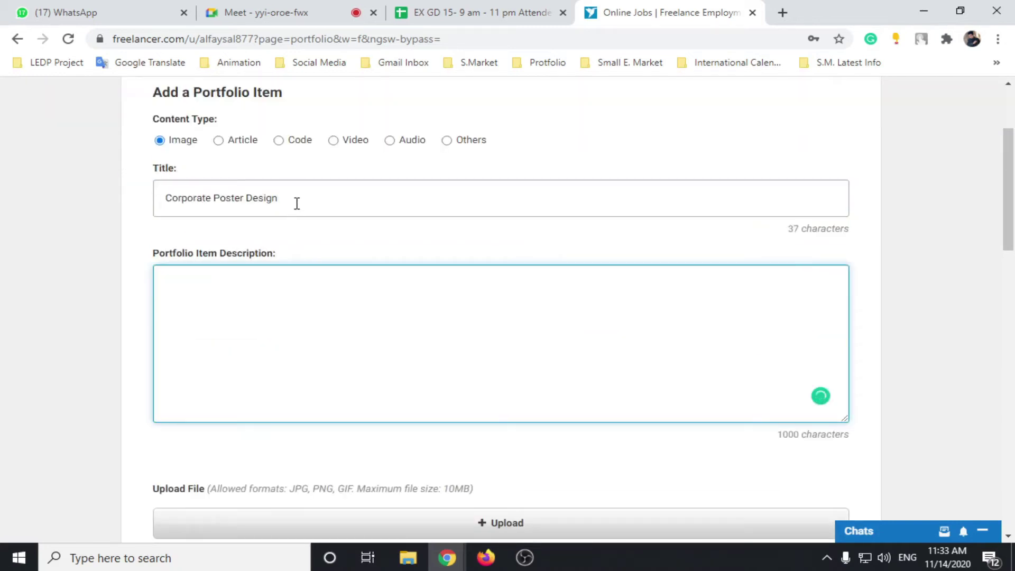
drag(296, 204, 141, 211)
key(ctrl+c)
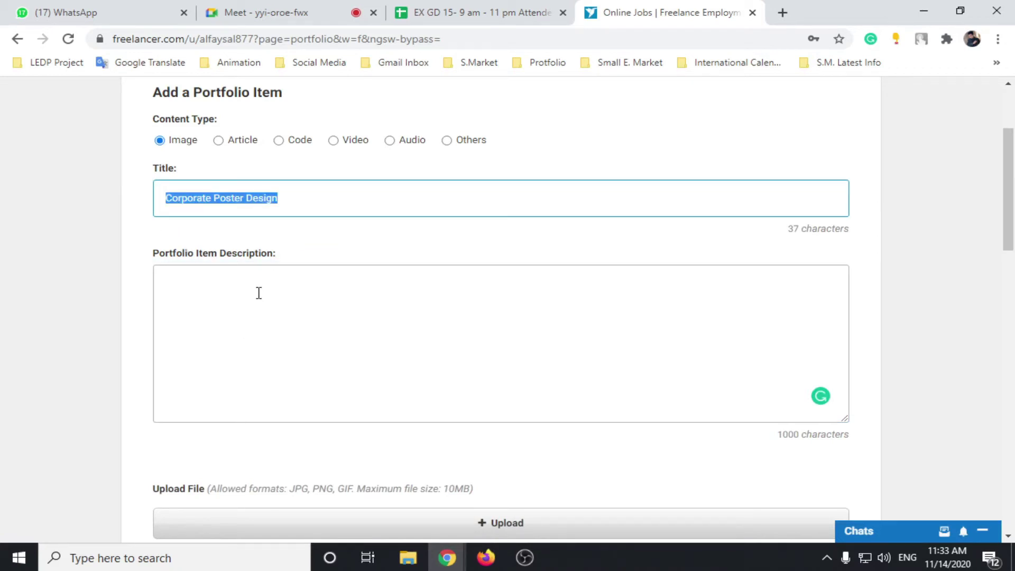
click(258, 293)
key(ctrl+v)
key(Return)
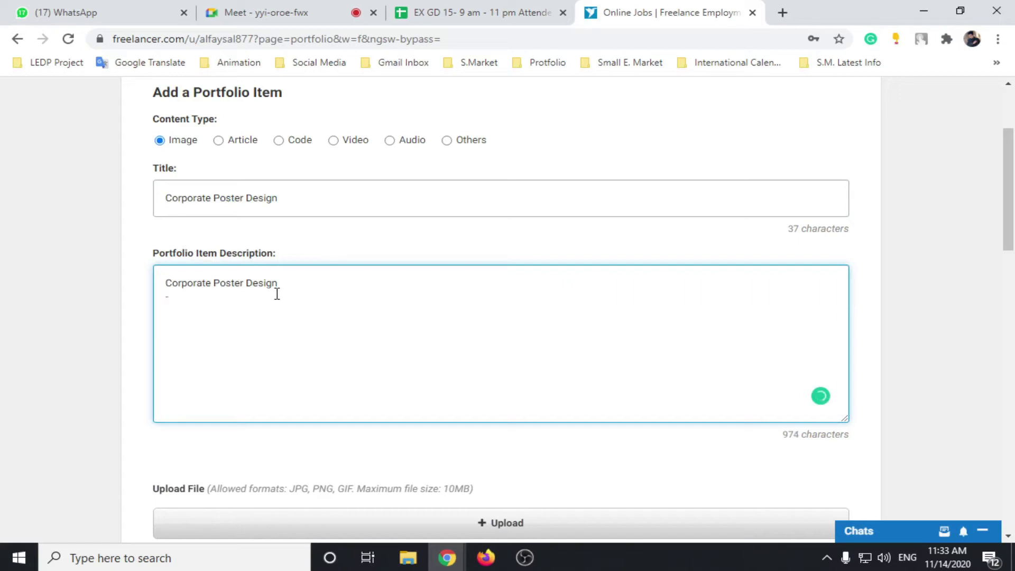
text(- Print Ready)
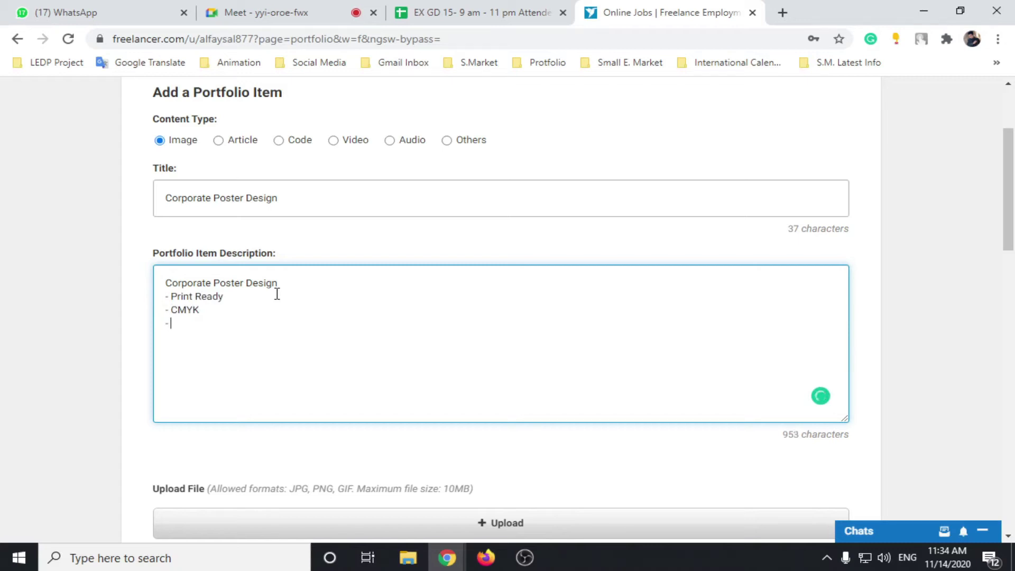
text(00 DPI)
drag(215, 347, 155, 283)
key(BackSpace)
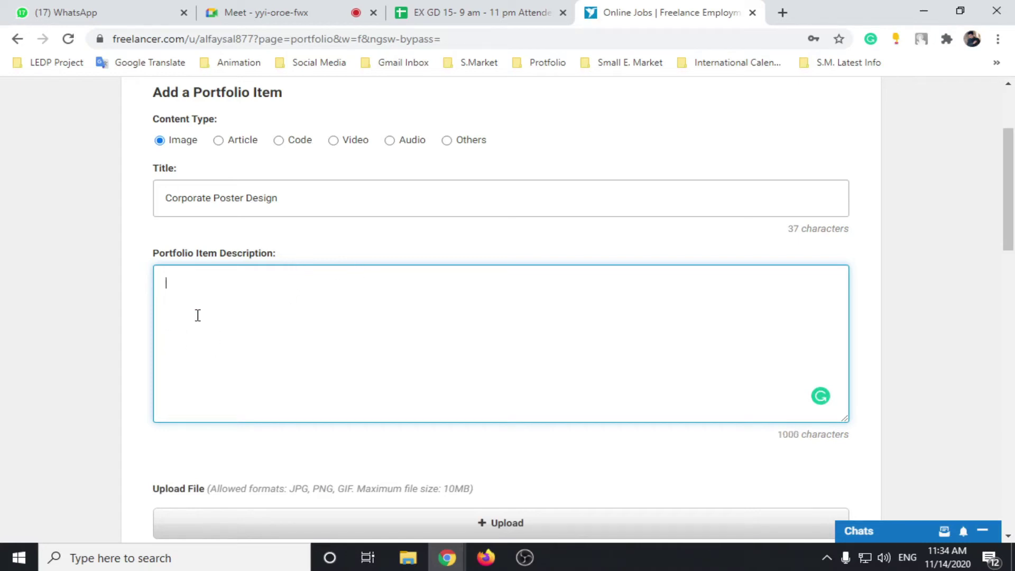
scroll(263, 351, down, 5)
scroll(370, 190, down, 1)
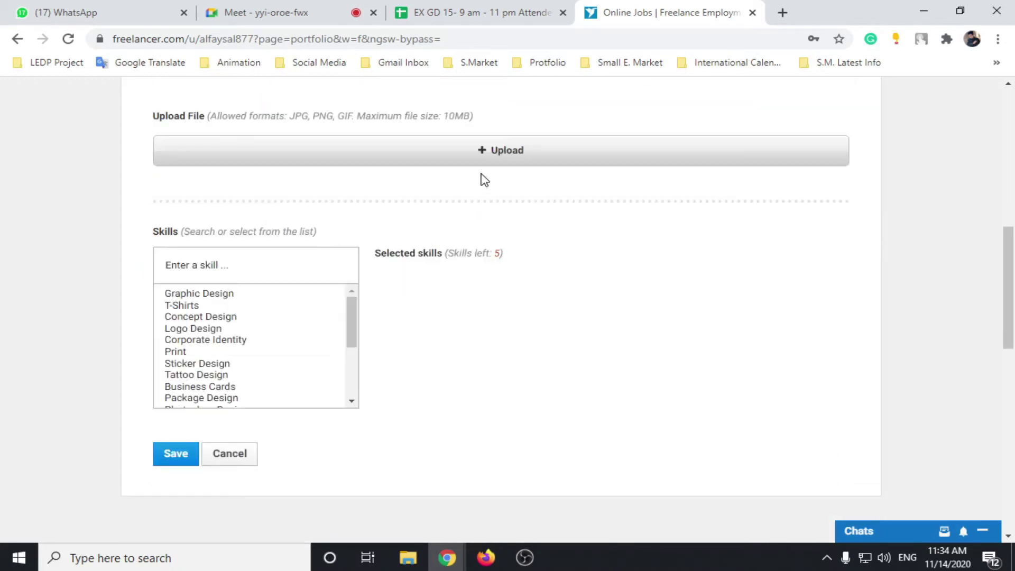
Step: Upload White-i-Pod-on-White-Surface.jpg from Videos (J:) > Ex GD new > Desktop as the item's image
click(483, 153)
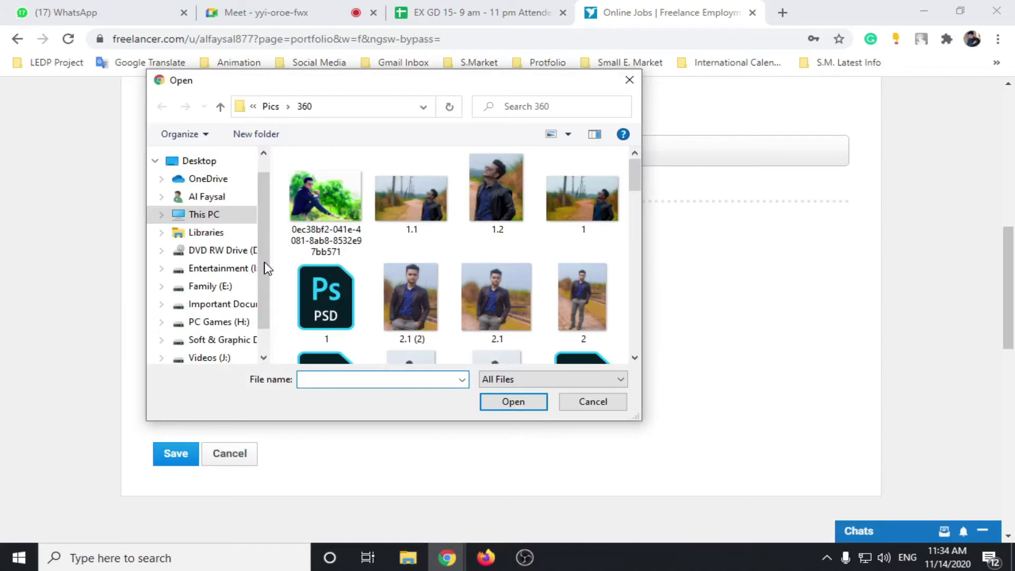
drag(267, 268, 266, 293)
click(211, 316)
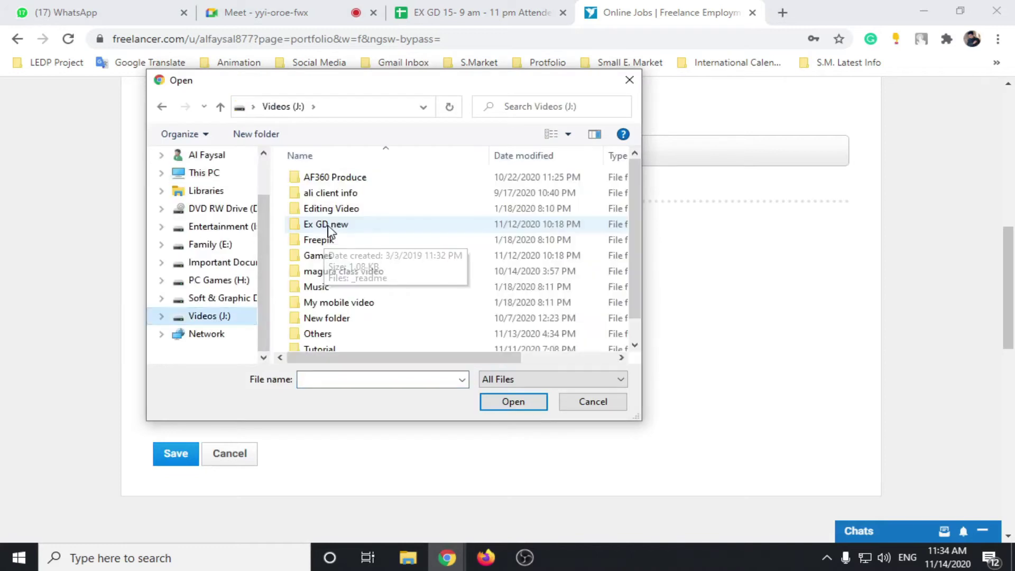
double_click(328, 226)
double_click(347, 178)
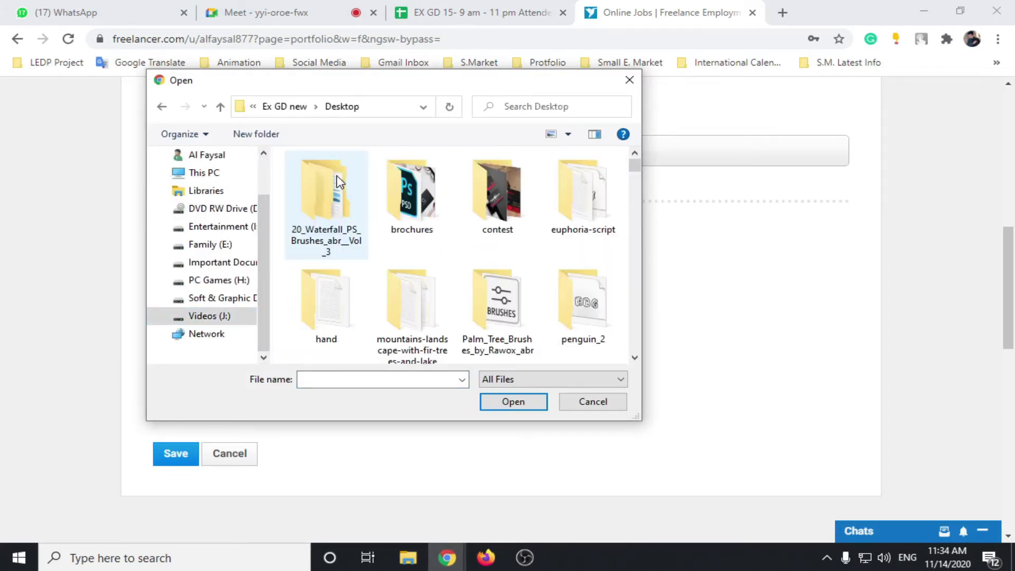
scroll(518, 233, down, 5)
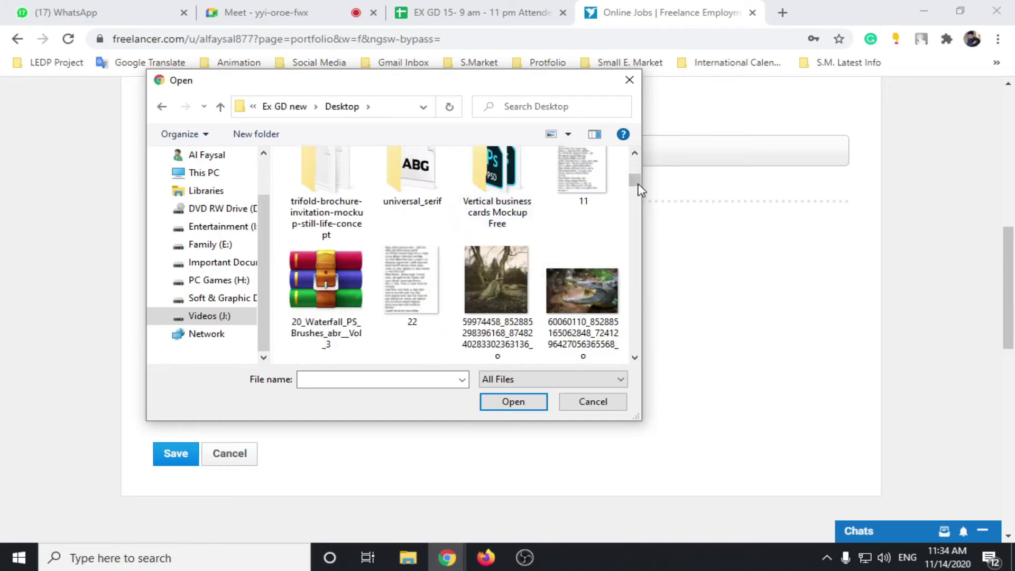
drag(635, 191, 605, 356)
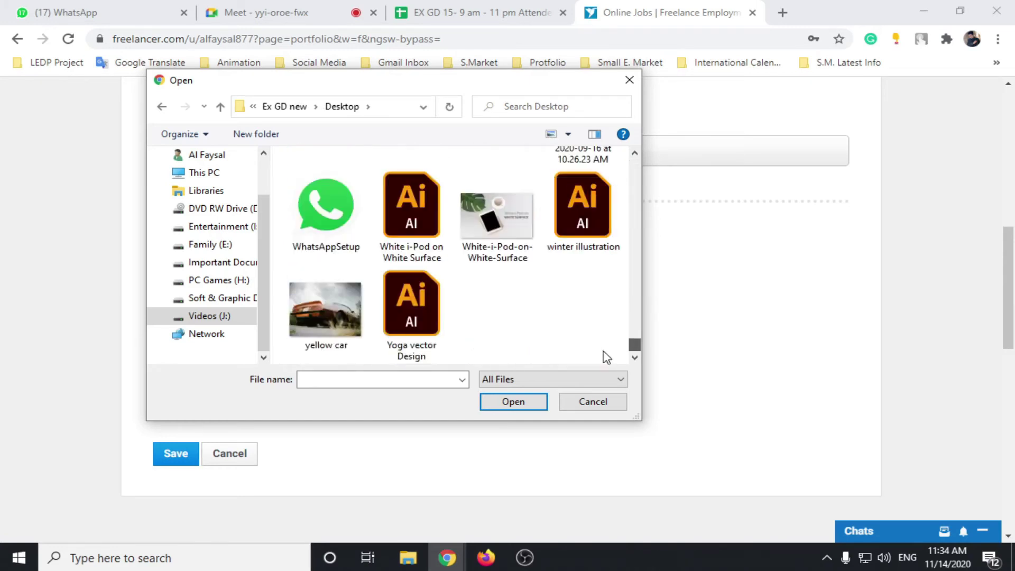
scroll(548, 325, up, 2)
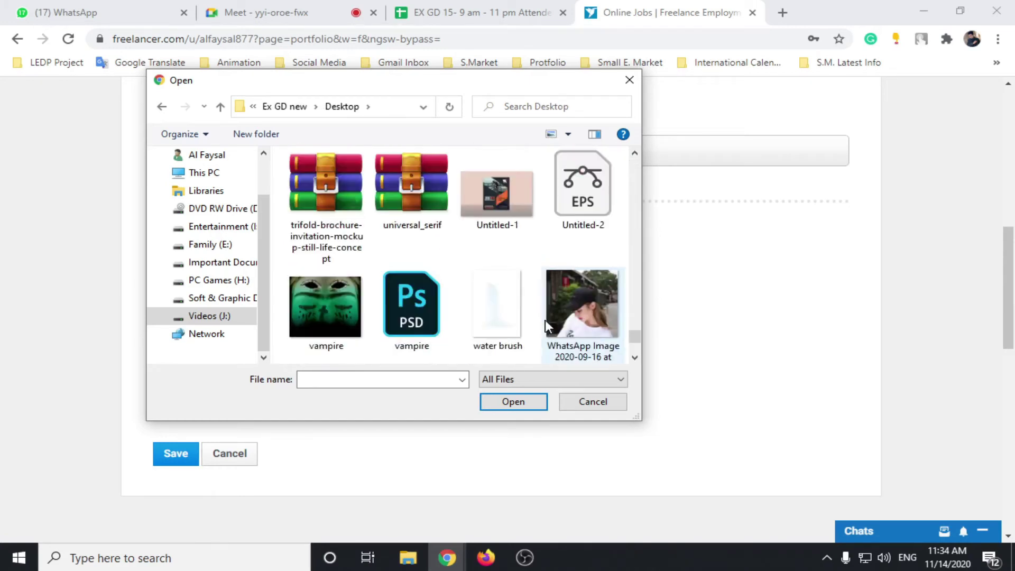
scroll(544, 318, down, 2)
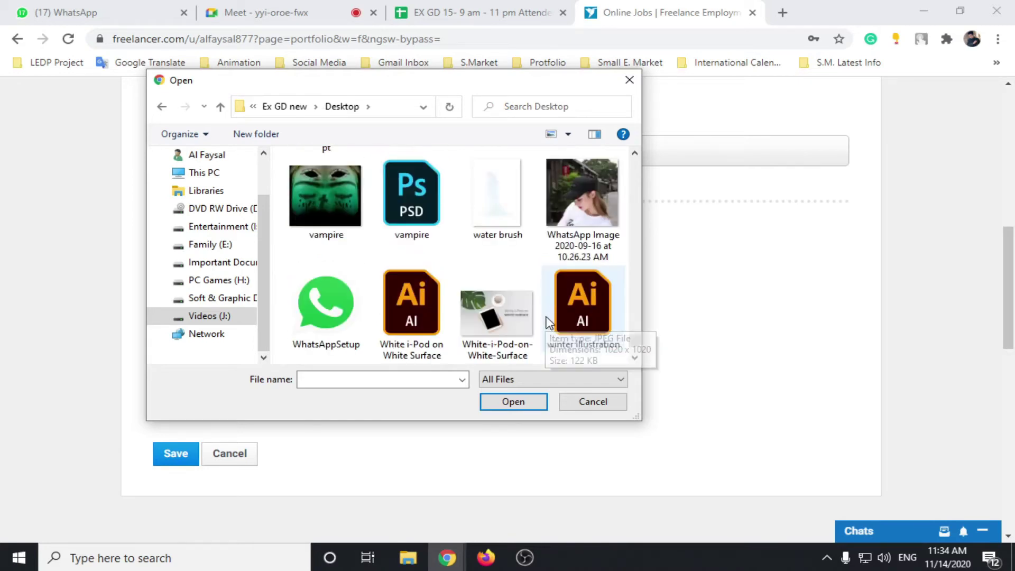
click(481, 325)
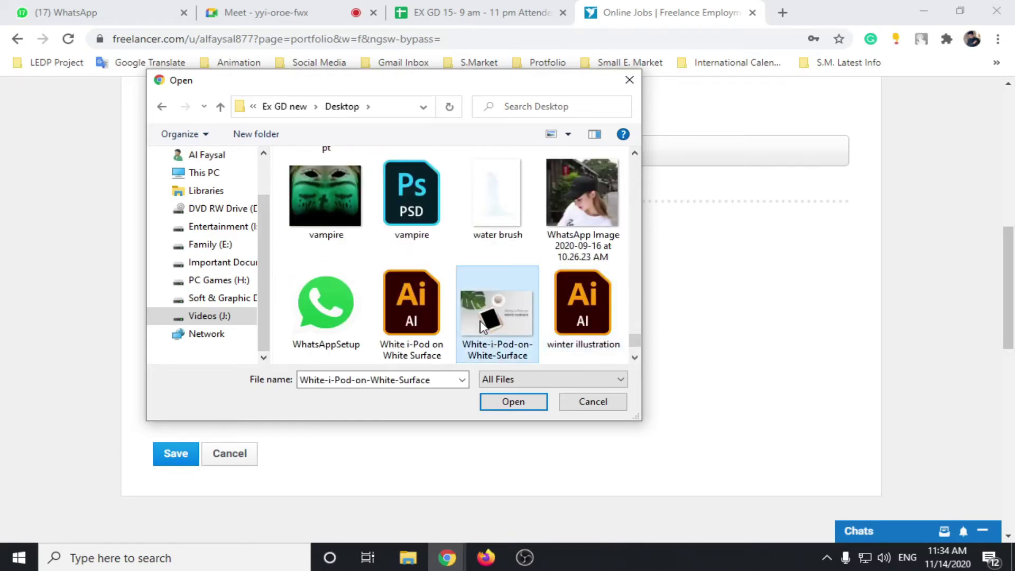
click(500, 356)
key(ctrl+c)
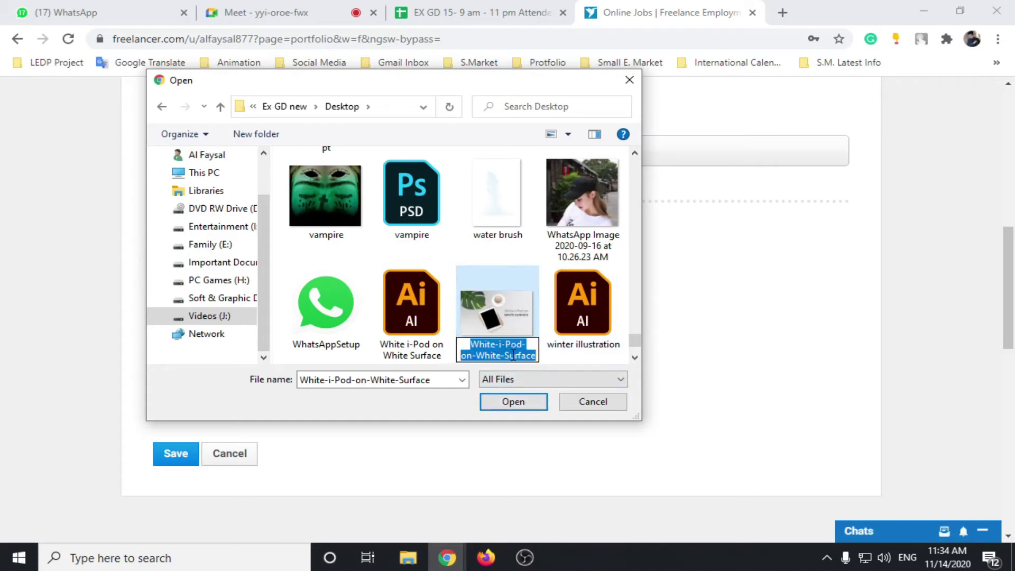
click(515, 402)
click(523, 404)
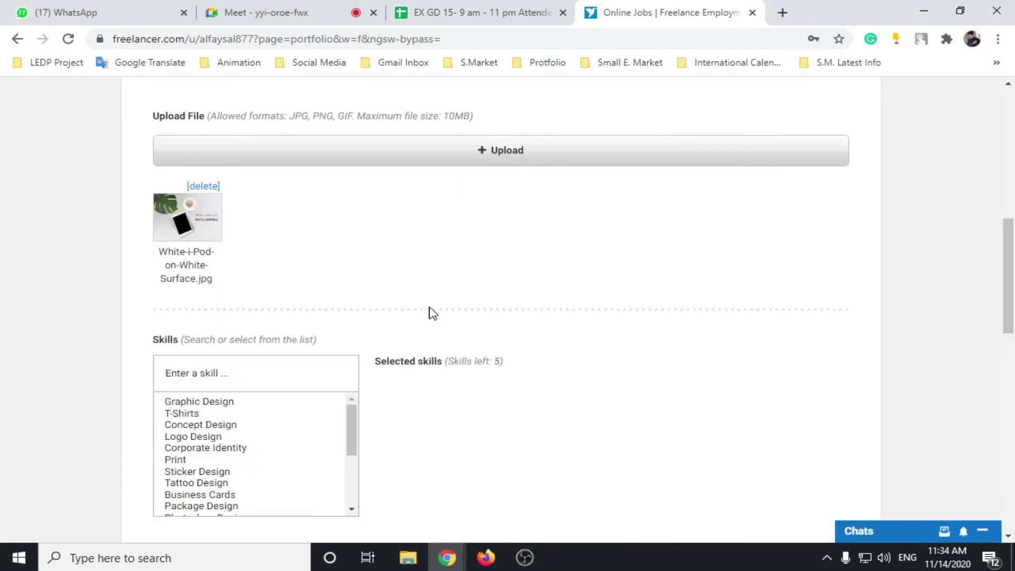
Step: Paste the file name as the title and replace its hyphens with spaces
scroll(351, 333, up, 9)
scroll(353, 312, down, 4)
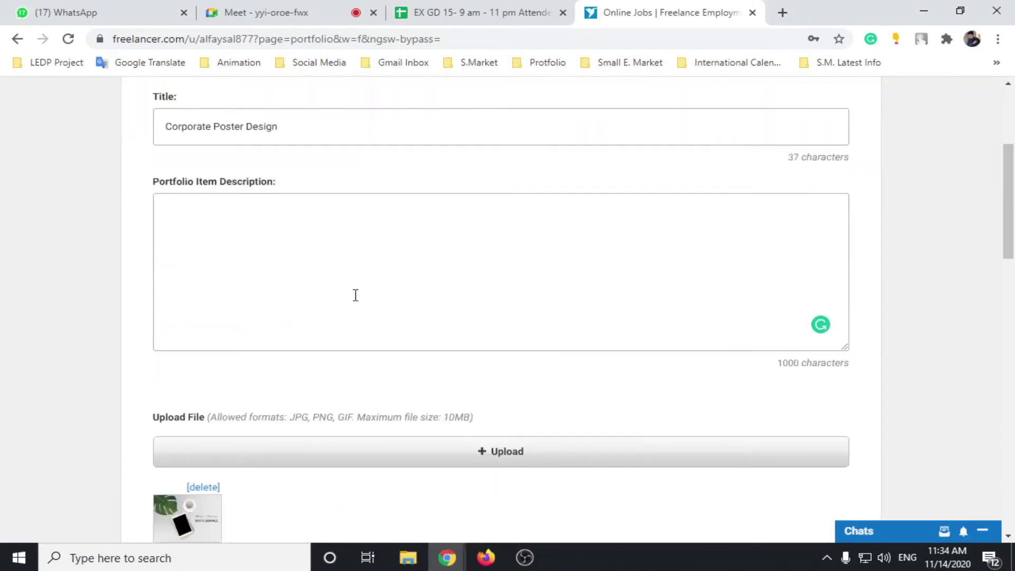
scroll(356, 295, up, 4)
drag(294, 347, 152, 363)
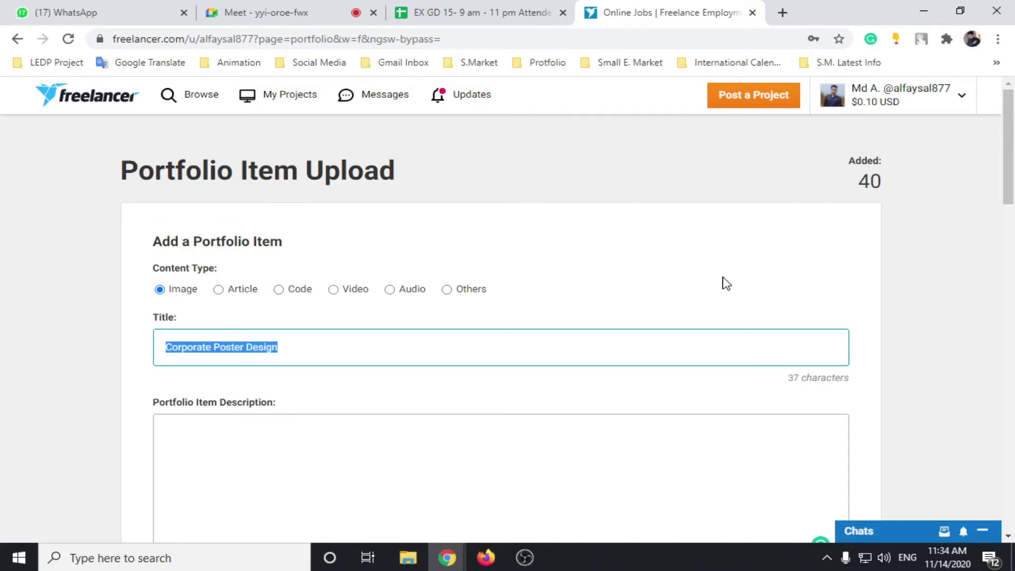
key(ctrl+v)
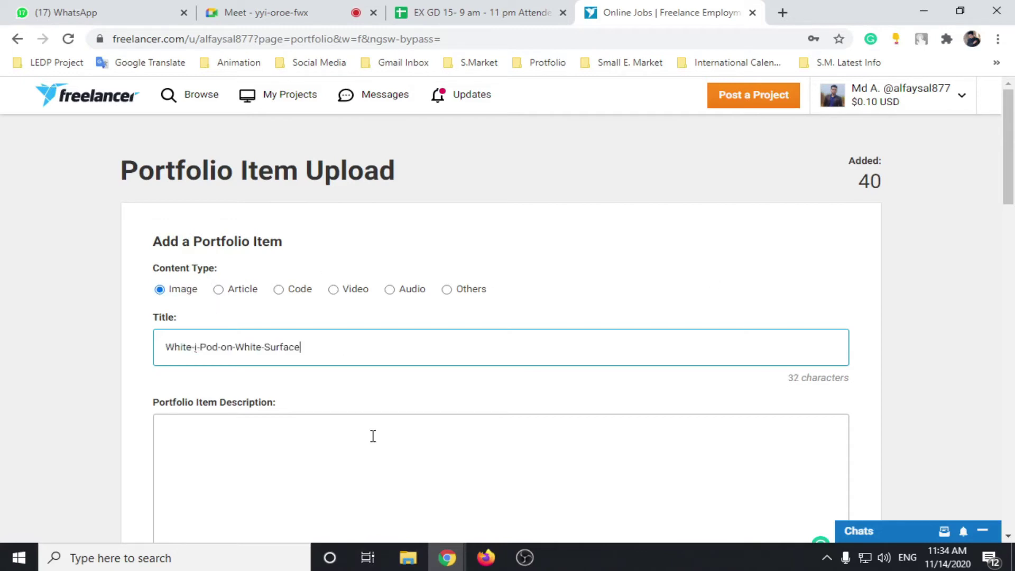
scroll(317, 370, down, 1)
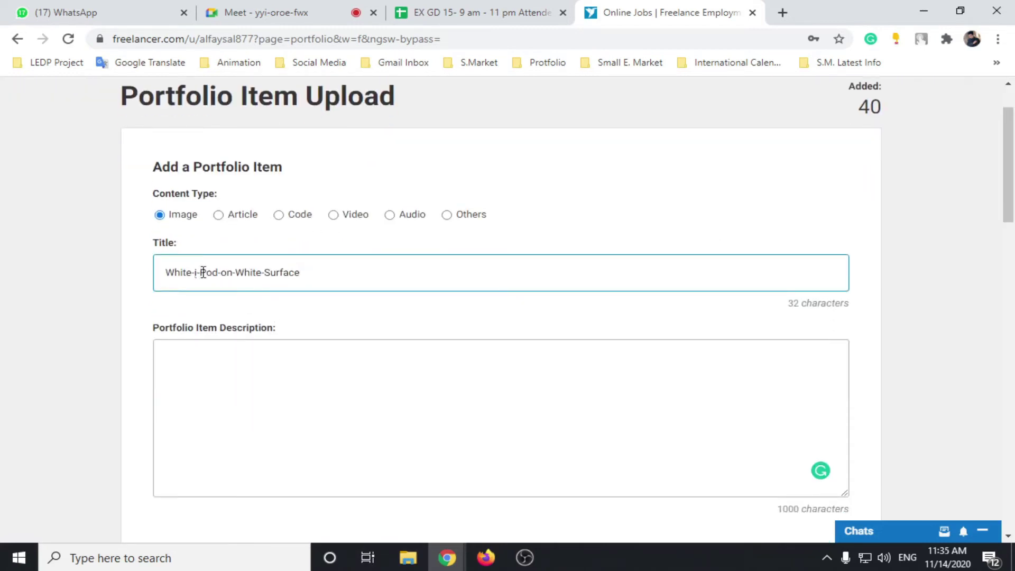
click(265, 273)
key(BackSpace)
click(236, 273)
key(BackSpace)
click(222, 273)
key(BackSpace)
click(199, 273)
key(BackSpace)
key(BackSpace)
key(BackSpace)
key(BackSpace)
Step: Capitalise the 'I' and append 'Vector Illustration Back Design' to the title
text(I)
click(328, 275)
text(Vector I)
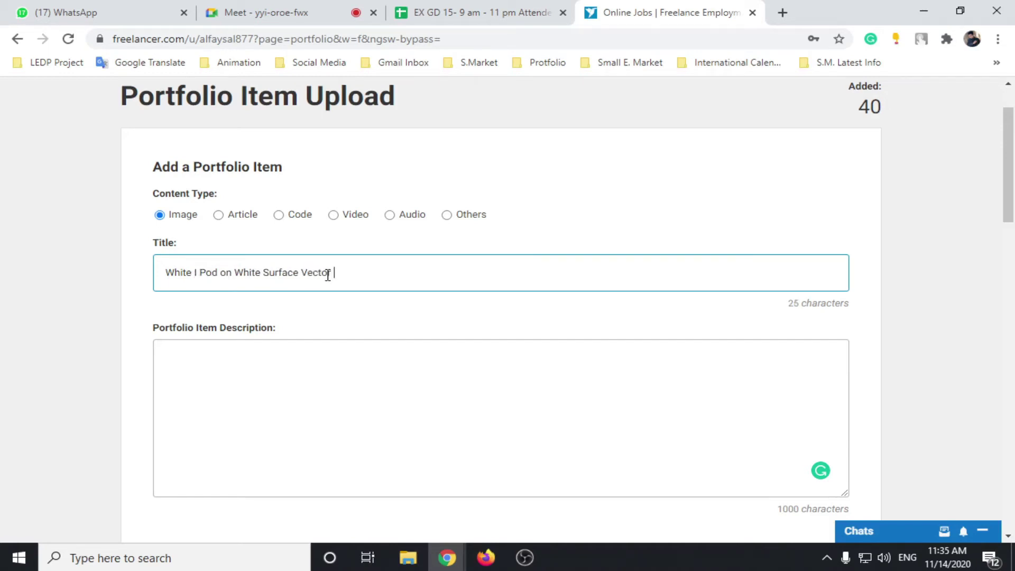
text(llustration Design)
key(Left)
key(Left)
key(Left)
key(Left)
key(Left)
key(Left)
text(L)
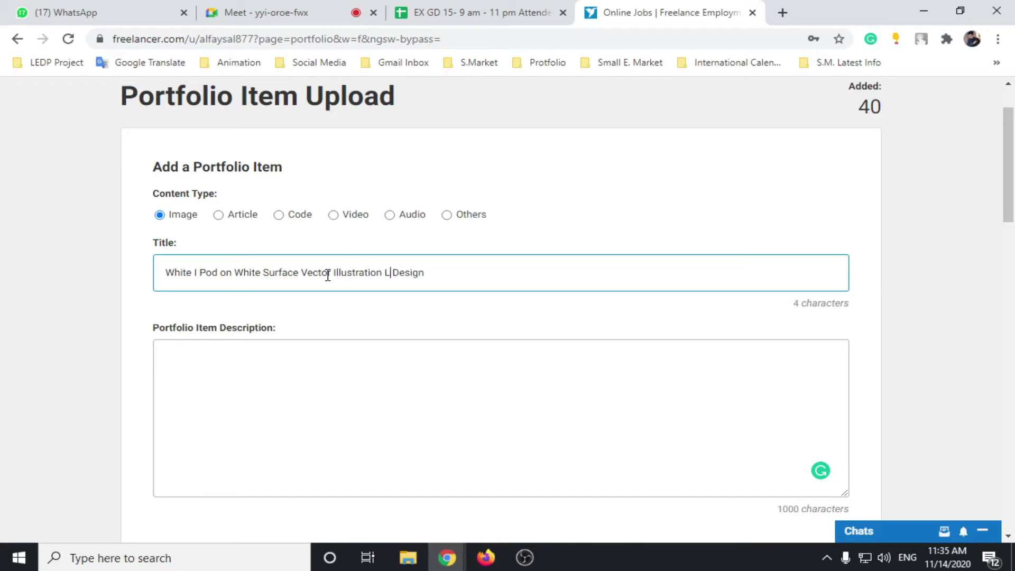
text(and)
key(BackSpace)
key(BackSpace)
key(BackSpace)
key(BackSpace)
text(Back)
click(445, 273)
key(BackSpace)
Step: Drop 'Vector' and complete 'Background' so the title ends 'Illustration Background Design'
key(ctrl+a)
key(ctrl+c)
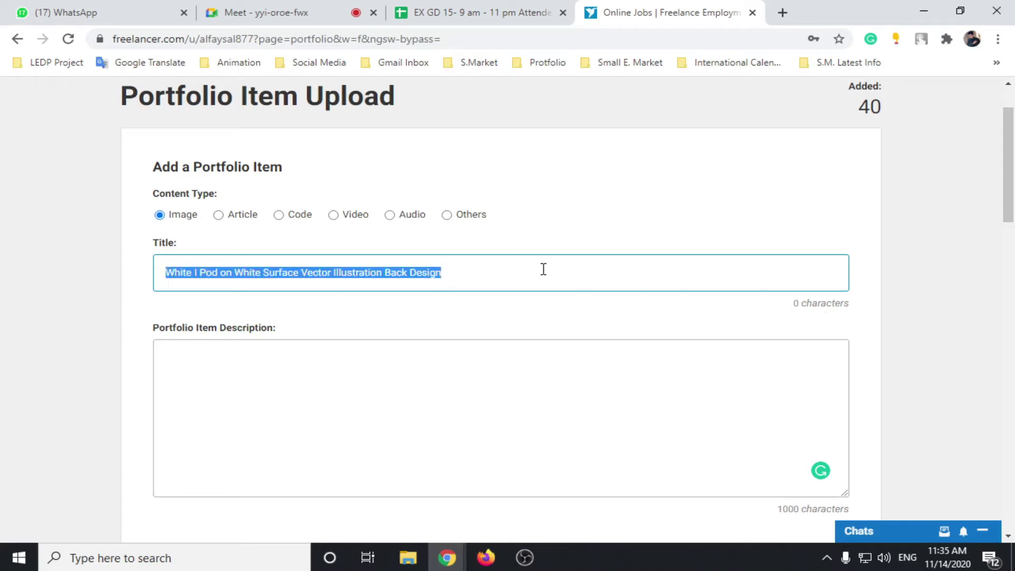
key(BackSpace)
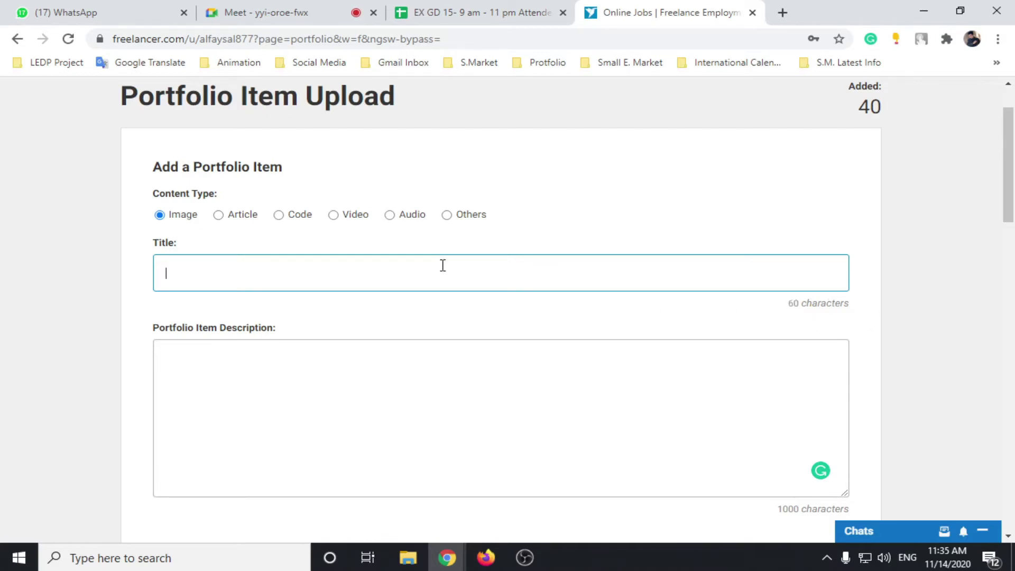
key(ctrl+v)
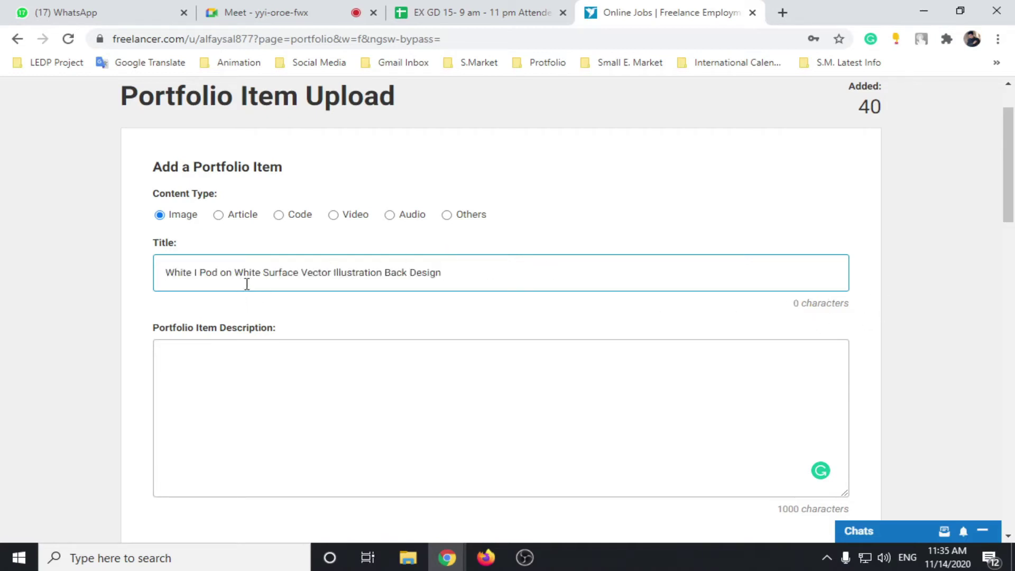
click(331, 273)
key(BackSpace)
key(BackSpace)
key(BackSpace)
key(BackSpace)
key(BackSpace)
key(BackSpace)
key(BackSpace)
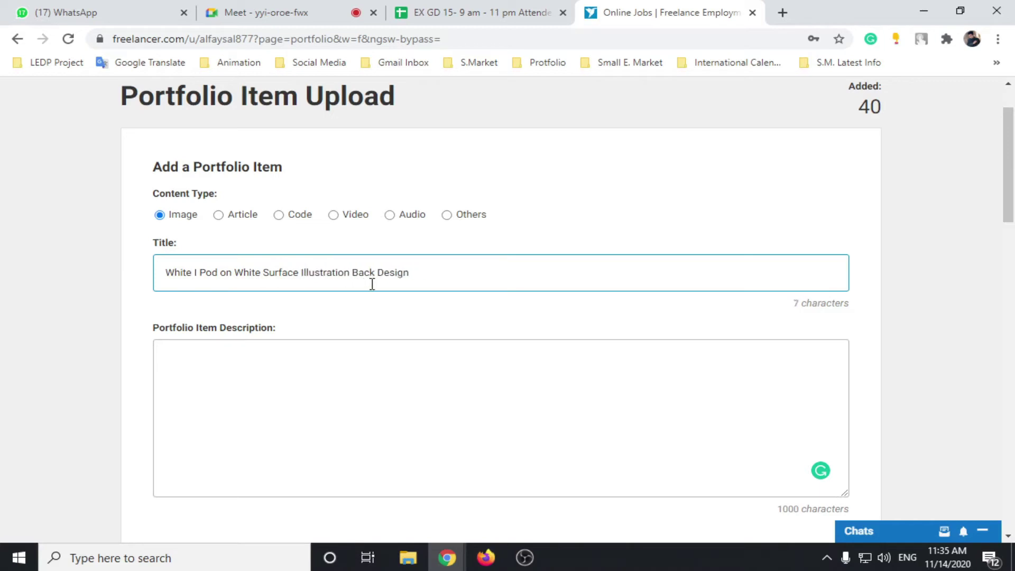
click(375, 273)
text(ground)
scroll(410, 379, down, 3)
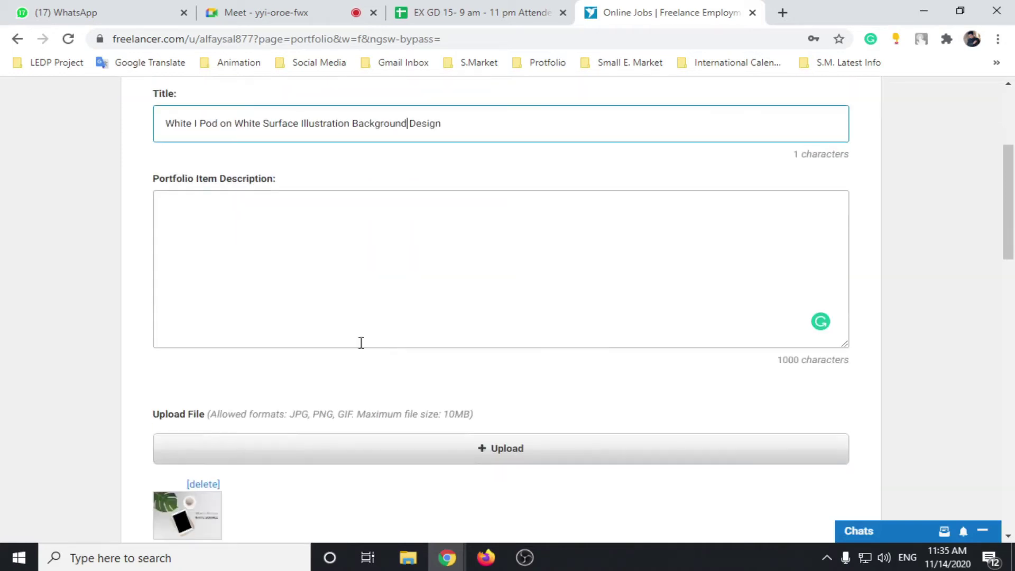
click(264, 231)
Step: Type 'This is backgrou' as the opening of the portfolio description, fixing the typo
scroll(272, 295, up, 1)
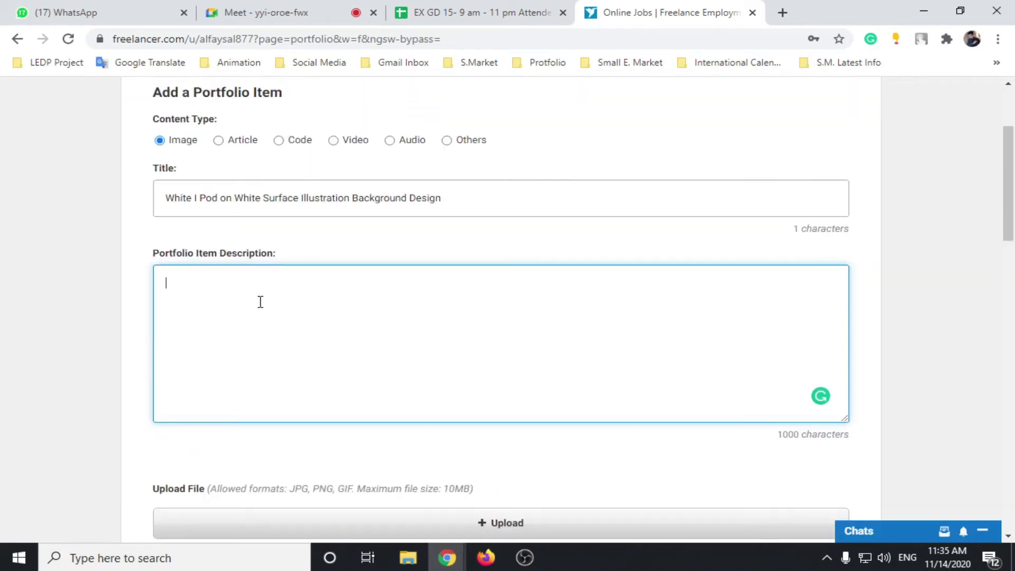
text(This is)
text( ban)
text(groun)
key(BackSpace)
key(BackSpace)
key(BackSpace)
key(BackSpace)
key(BackSpace)
key(BackSpace)
text(ckgrou)
Step: Mute a participant for everyone in the Google Meet call, then return to the upload form
click(254, 8)
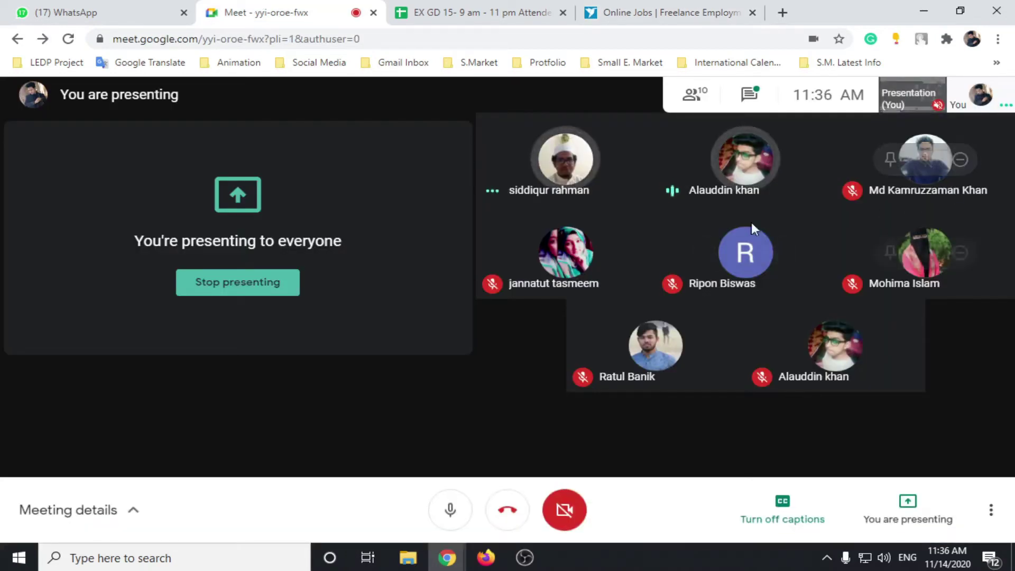
click(566, 158)
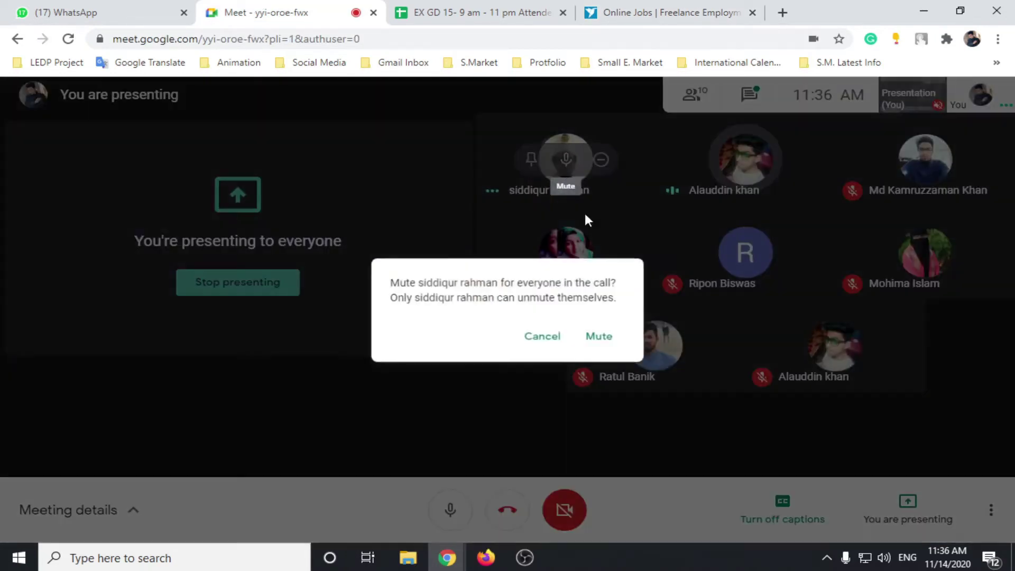
click(599, 337)
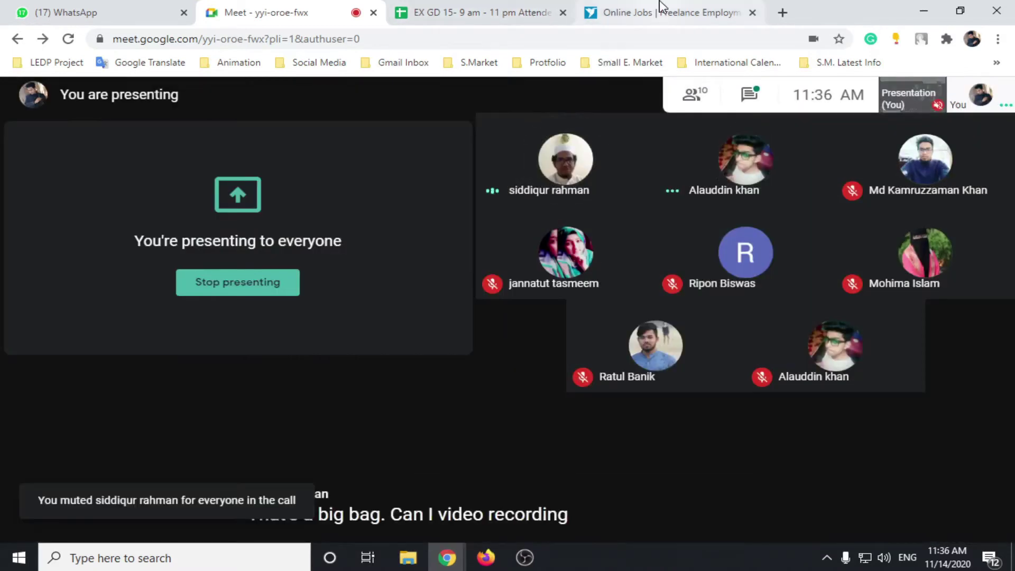
click(661, 7)
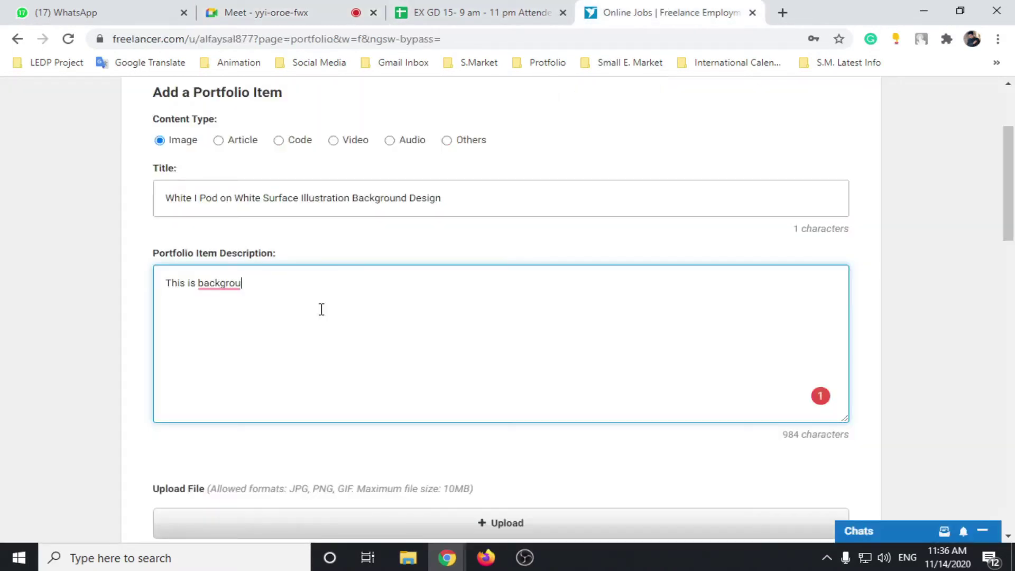
Step: Continue with 'nd design for commercial uses. If you need any design like that then inbox me.'
text(nd )
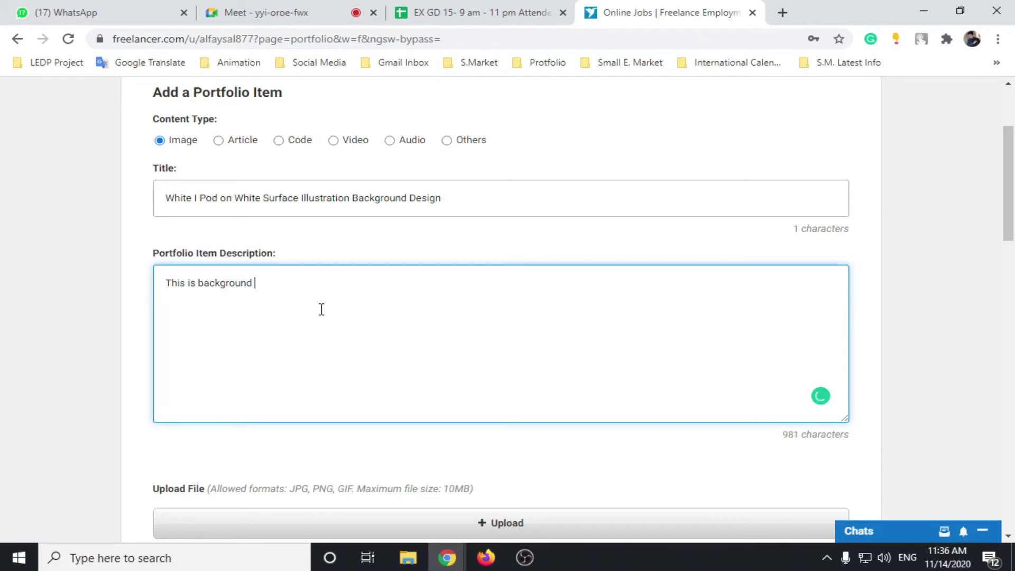
text(design)
mouse_move(245, 283)
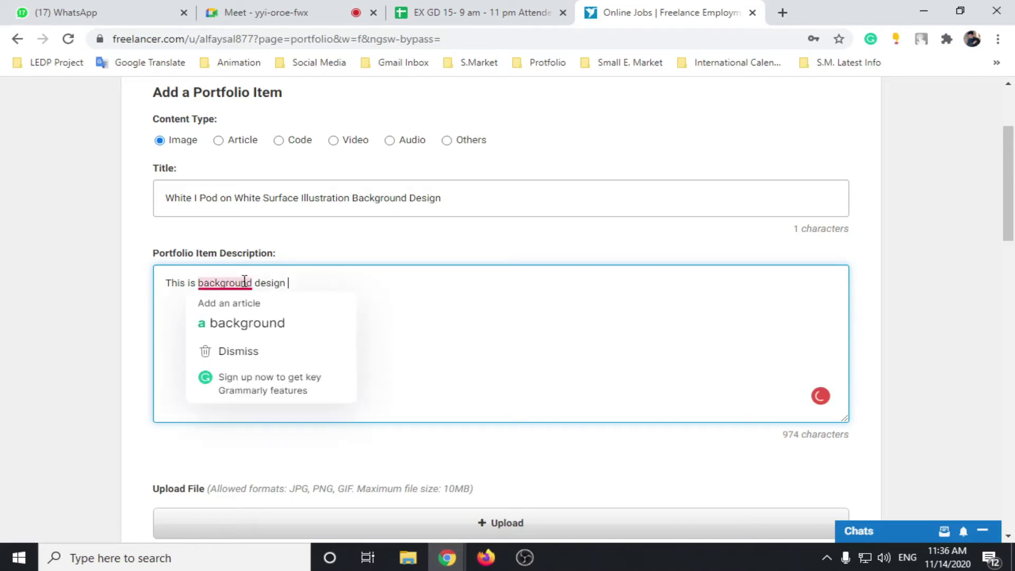
click(244, 318)
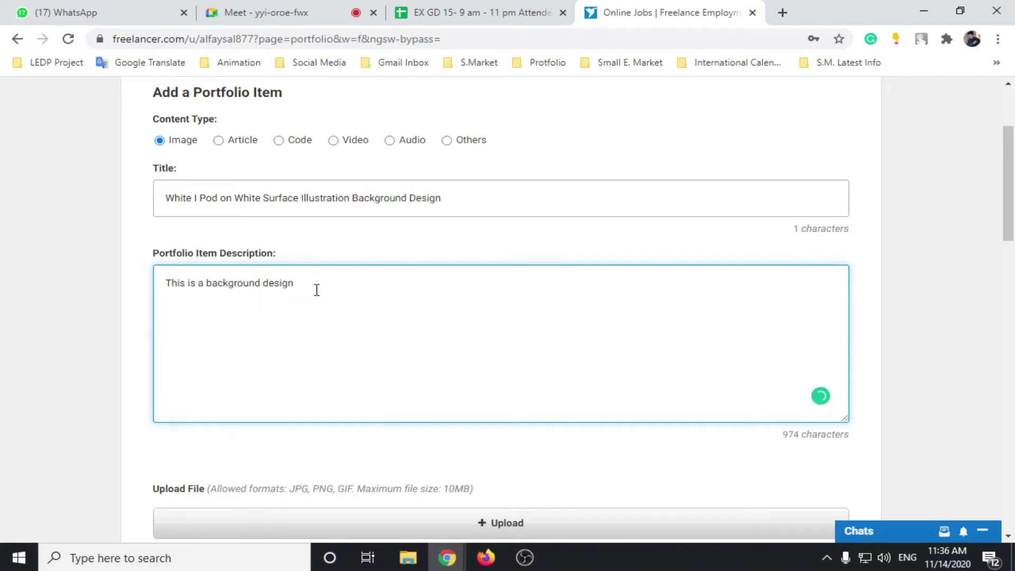
text(for)
scroll(323, 291, down, 3)
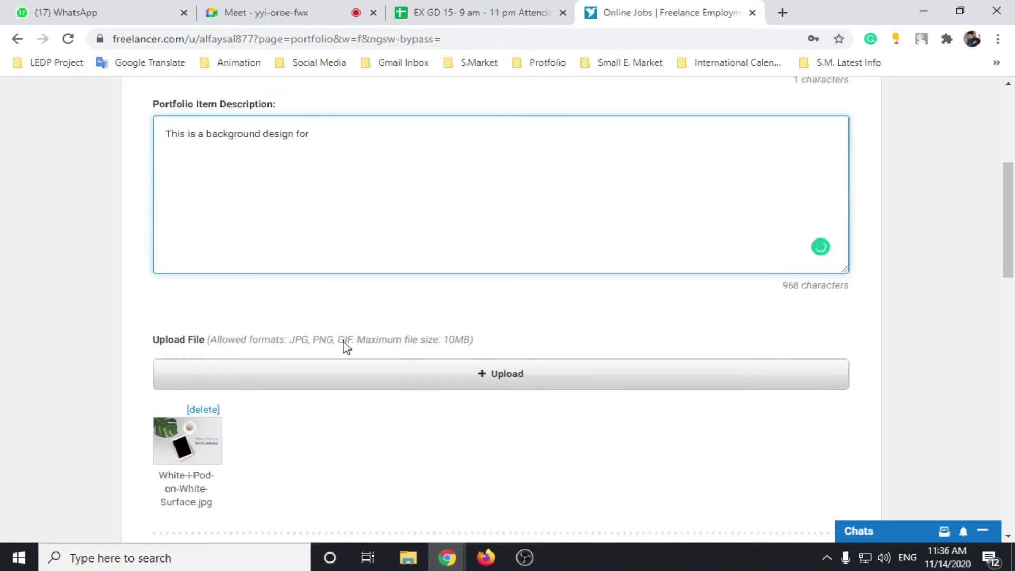
scroll(345, 347, up, 3)
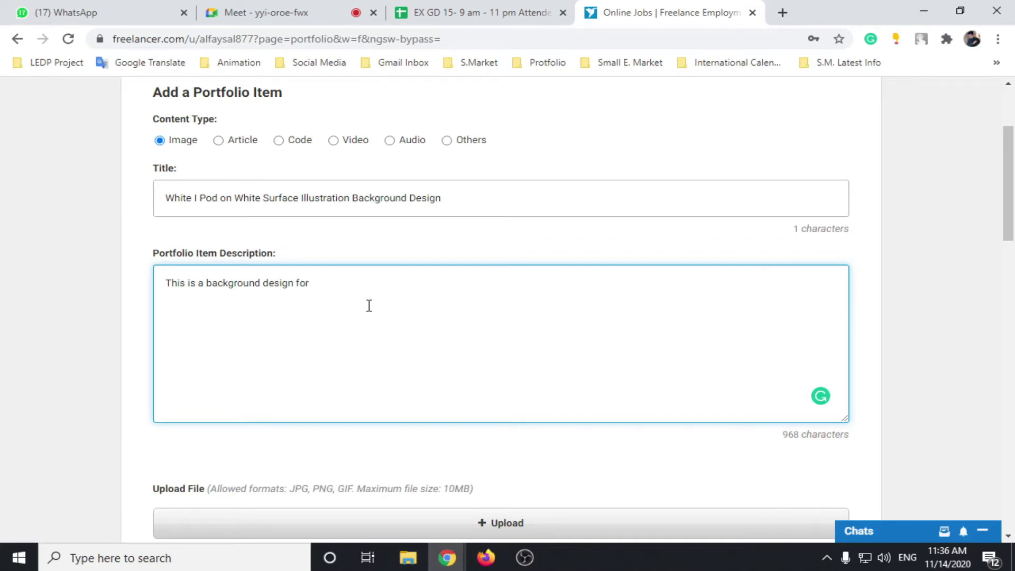
scroll(365, 307, down, 4)
scroll(359, 341, up, 4)
text(commercial uses. If you)
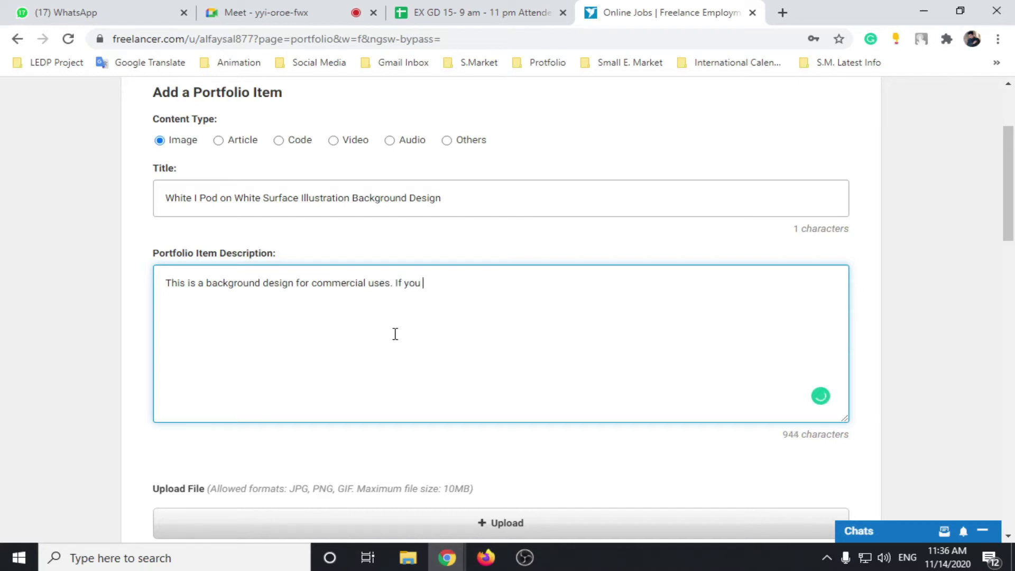
key(BackSpace)
key(BackSpace)
key(BackSpace)
text(If you need any design )
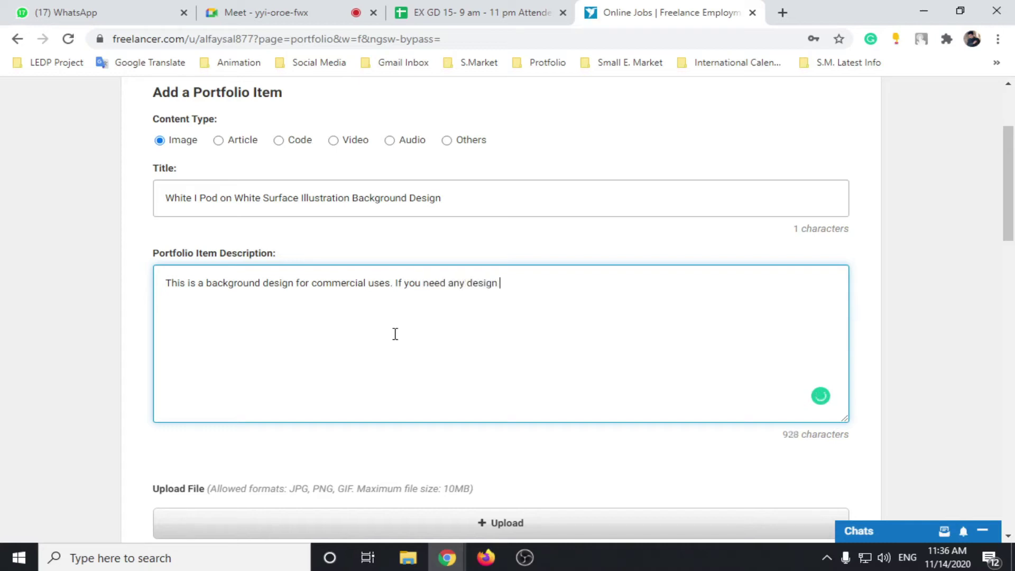
text(like that then contac)
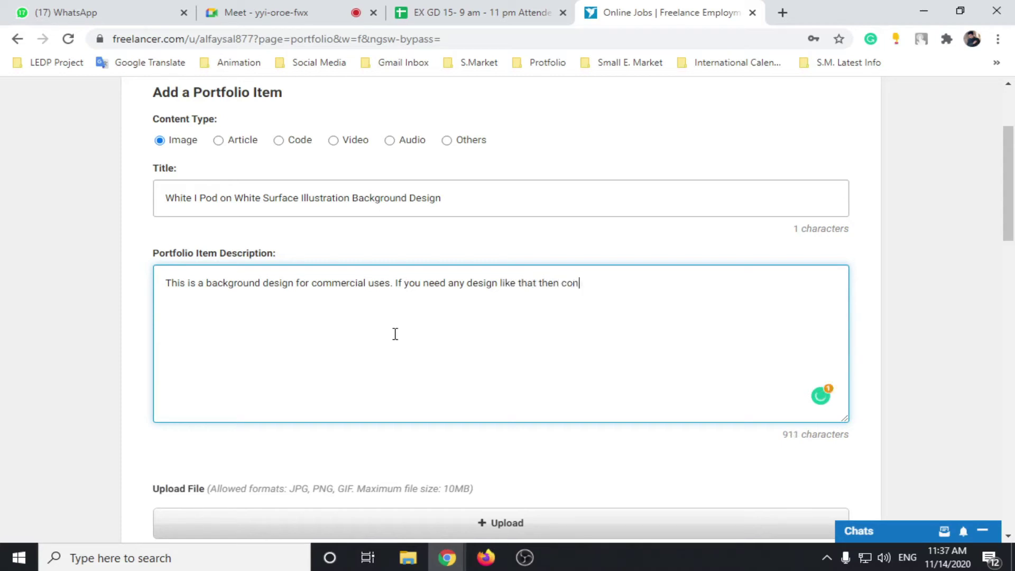
key(BackSpace)
key(BackSpace)
key(BackSpace)
key(BackSpace)
text(inbox me.)
Step: Add a new line offering unlimited revisions until 100% satisfaction, correcting 'untill' to 'until'
key(Return)
text(I'll revision you )
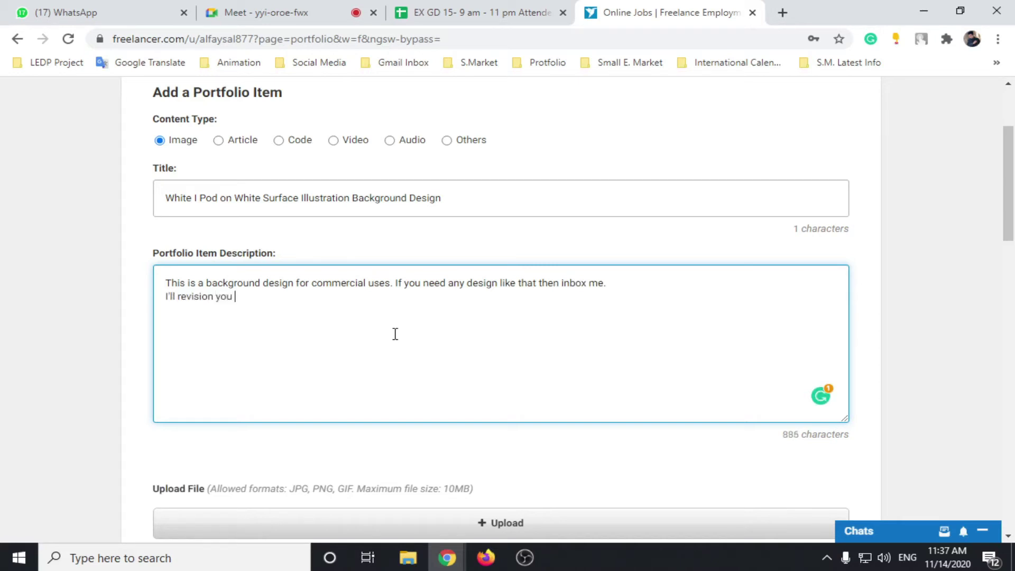
text(unlimited untill your )
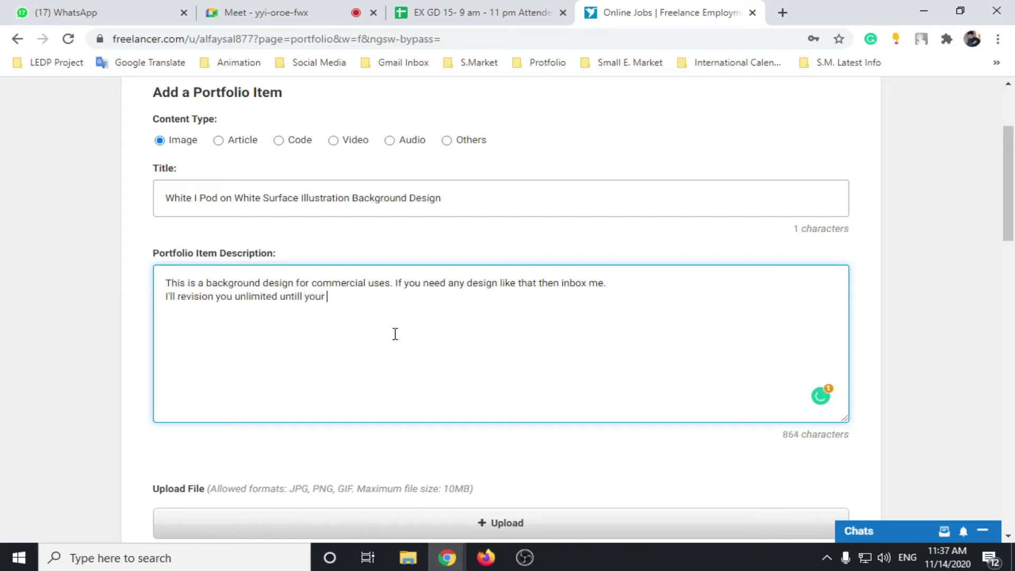
text(100%)
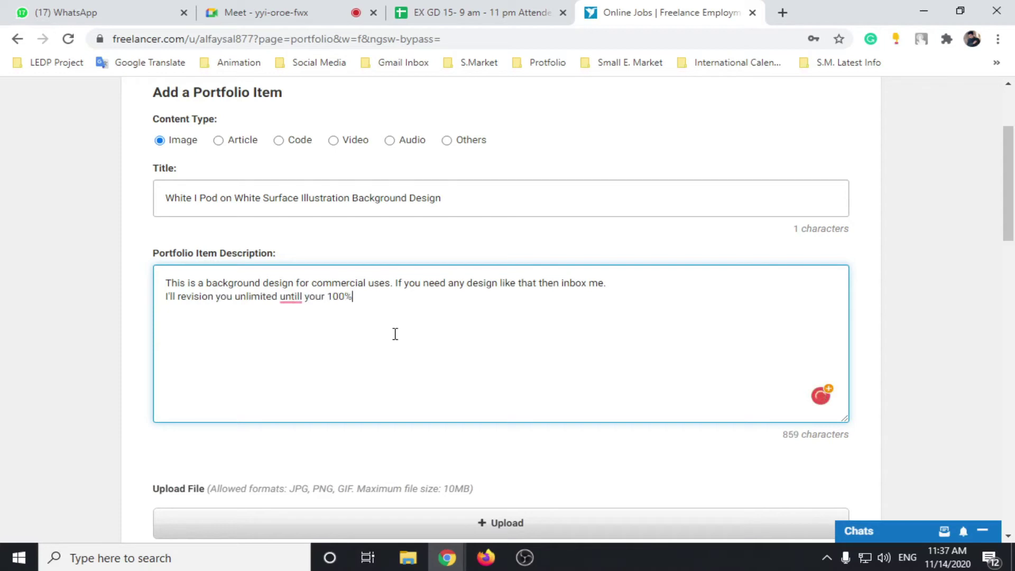
text( satisfaction.)
mouse_move(296, 298)
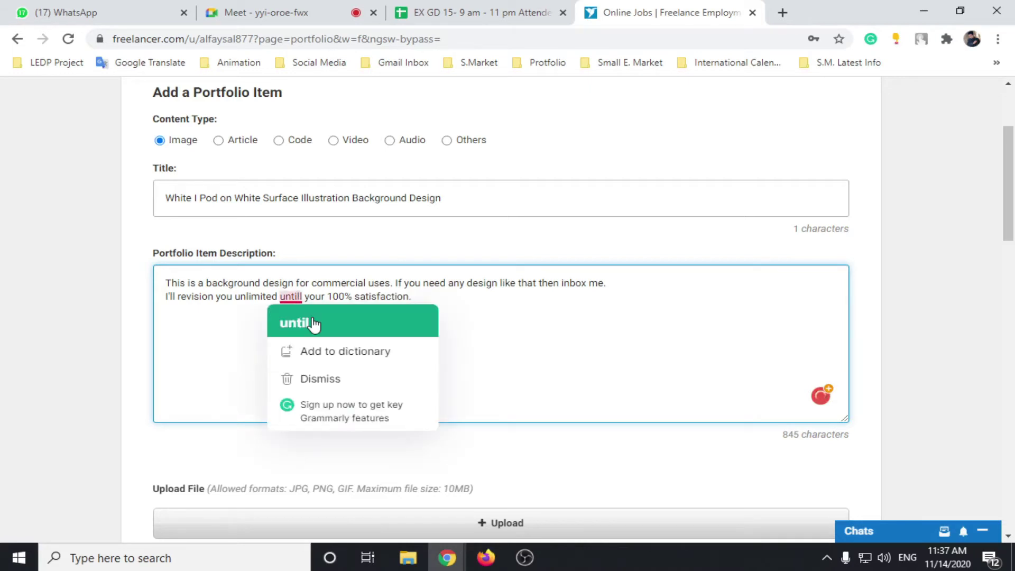
click(314, 324)
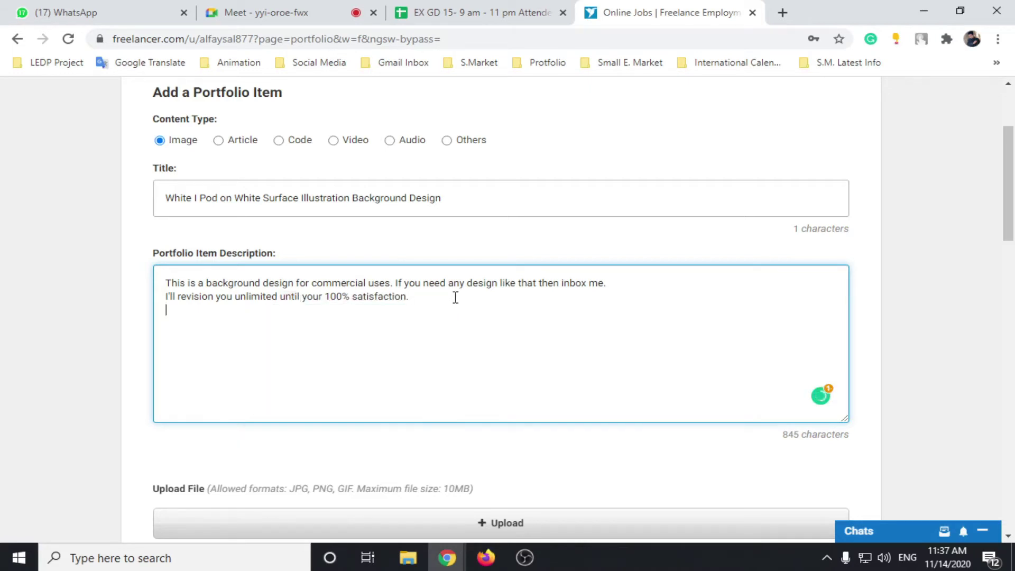
Step: Add a 'Thank you' sign-off with the author's name signed on the line below
text(Thank you)
click(163, 311)
key(Return)
click(219, 319)
key(Return)
text(M)
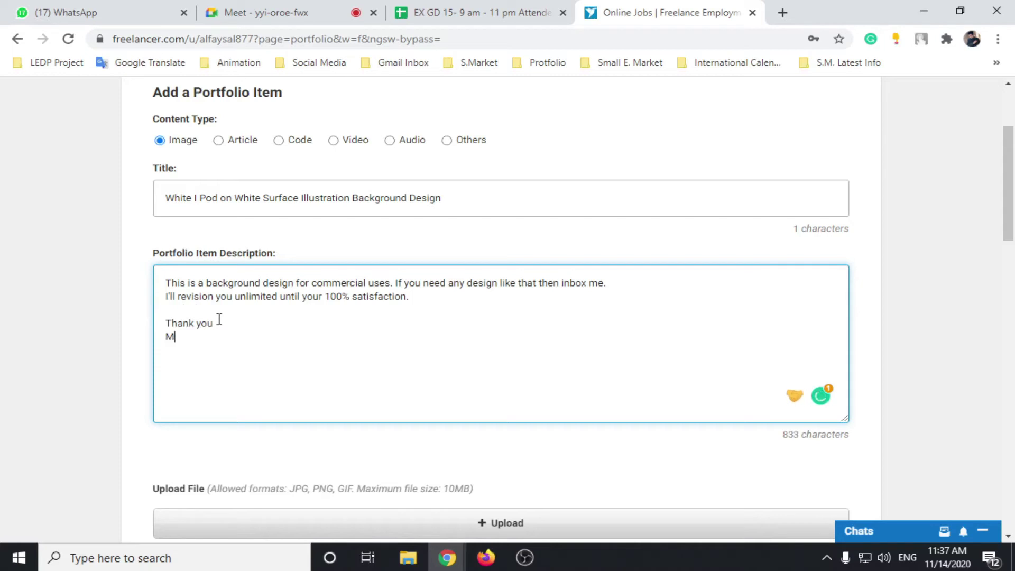
text(d. Al Faysal)
Step: Upload White-i-Pod-on-White-Surface.jpg, switching the Open dialog to Large icons to find it
scroll(385, 304, up, 2)
scroll(327, 357, down, 5)
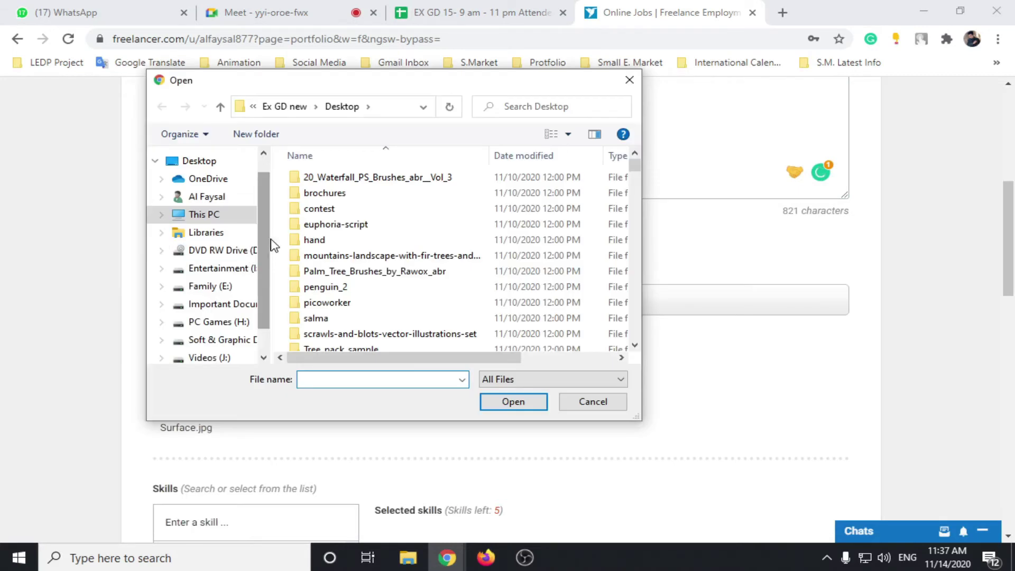
drag(635, 169, 634, 324)
click(385, 284)
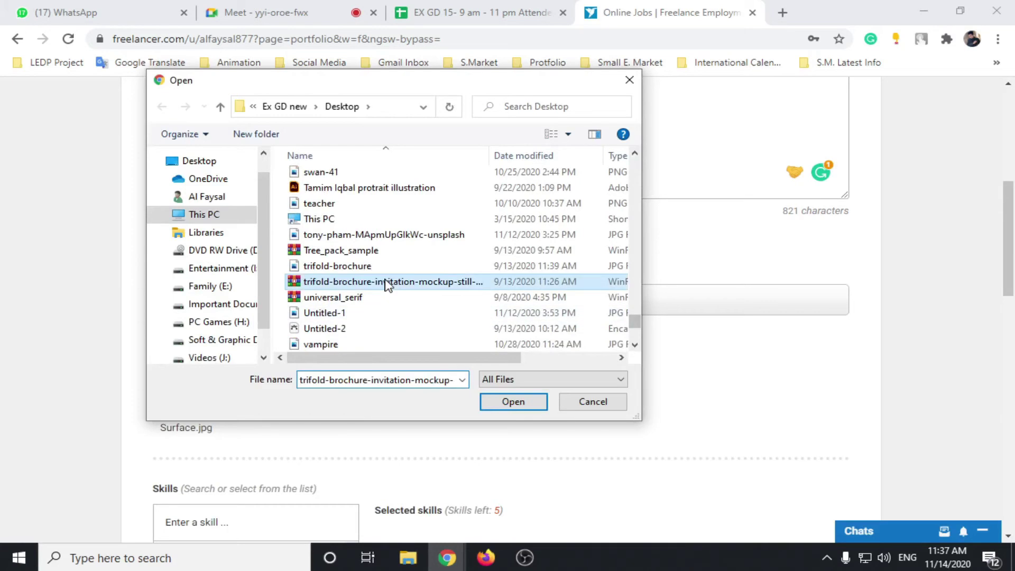
key(w)
scroll(385, 268, up, 4)
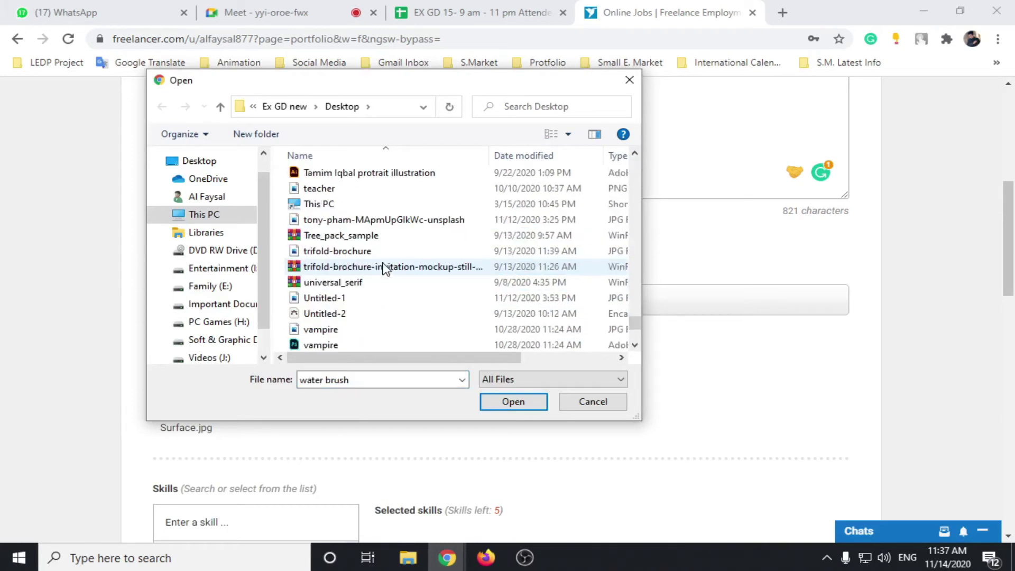
click(567, 135)
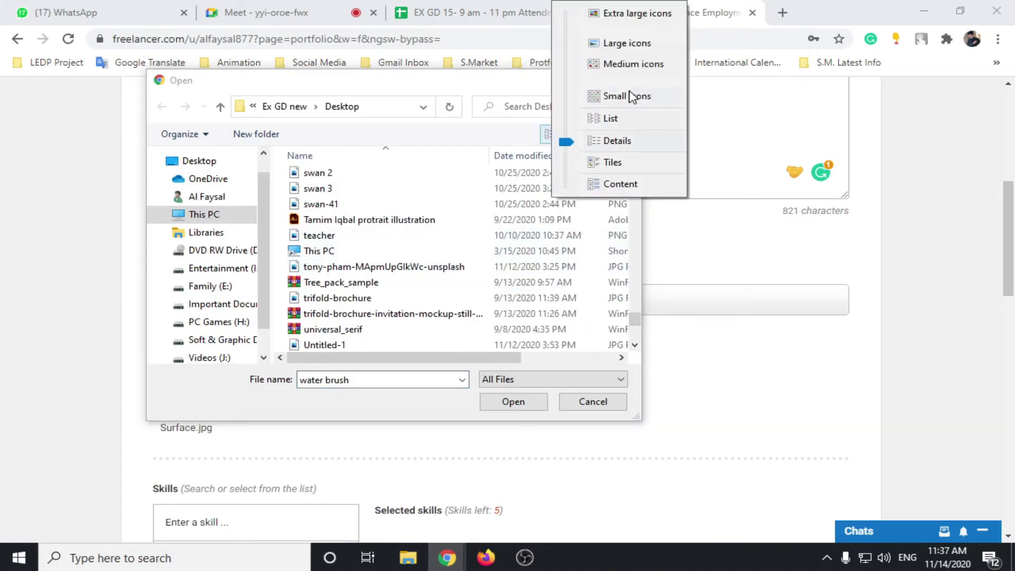
click(614, 44)
drag(635, 169, 635, 336)
scroll(565, 320, down, 3)
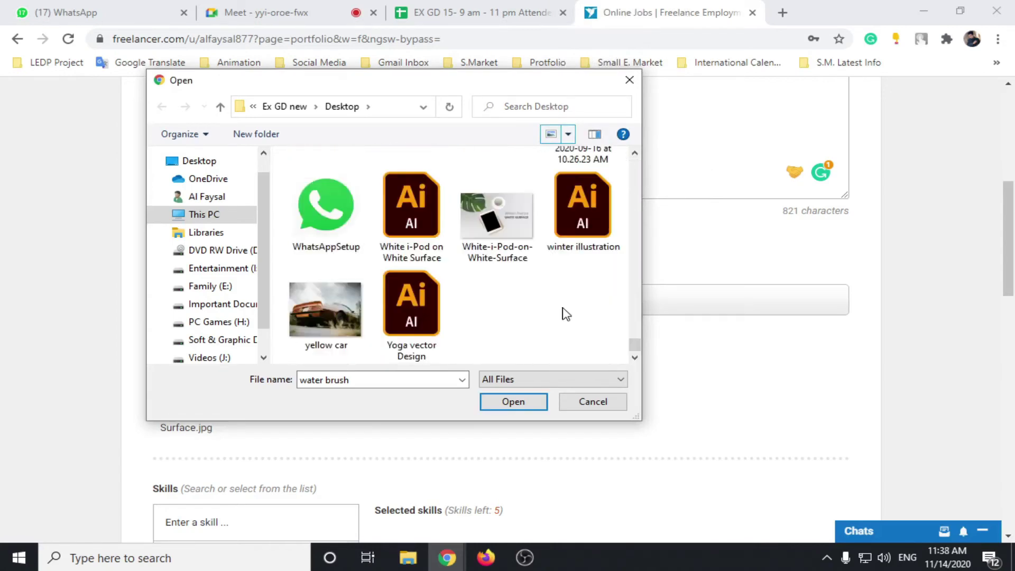
click(526, 251)
click(538, 405)
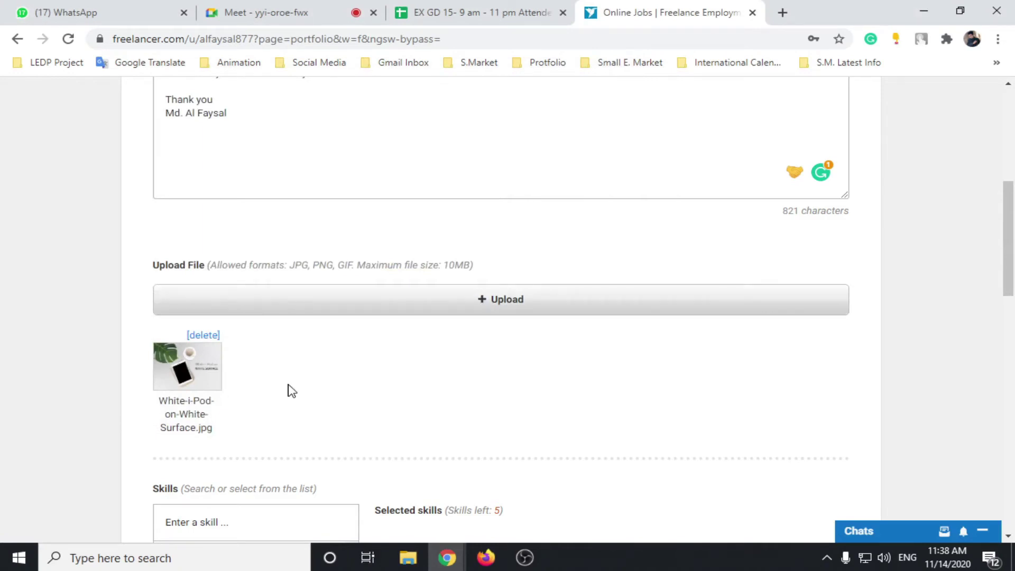
Step: Pick Graphic Design and Concept Design from the skill suggestions for the portfolio item
scroll(317, 338, down, 4)
click(344, 283)
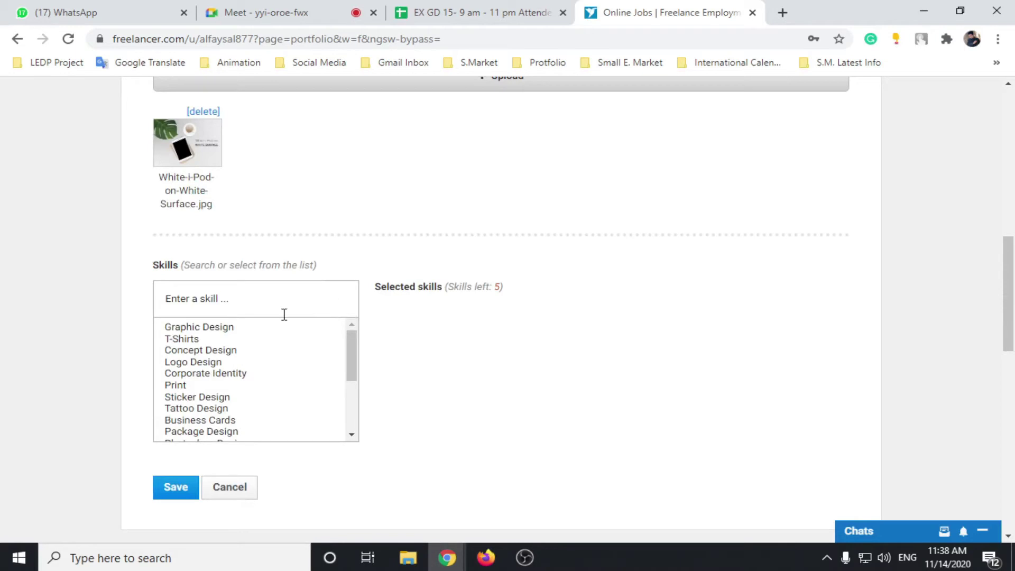
scroll(279, 394, up, 4)
scroll(268, 403, down, 7)
scroll(272, 356, up, 3)
click(217, 329)
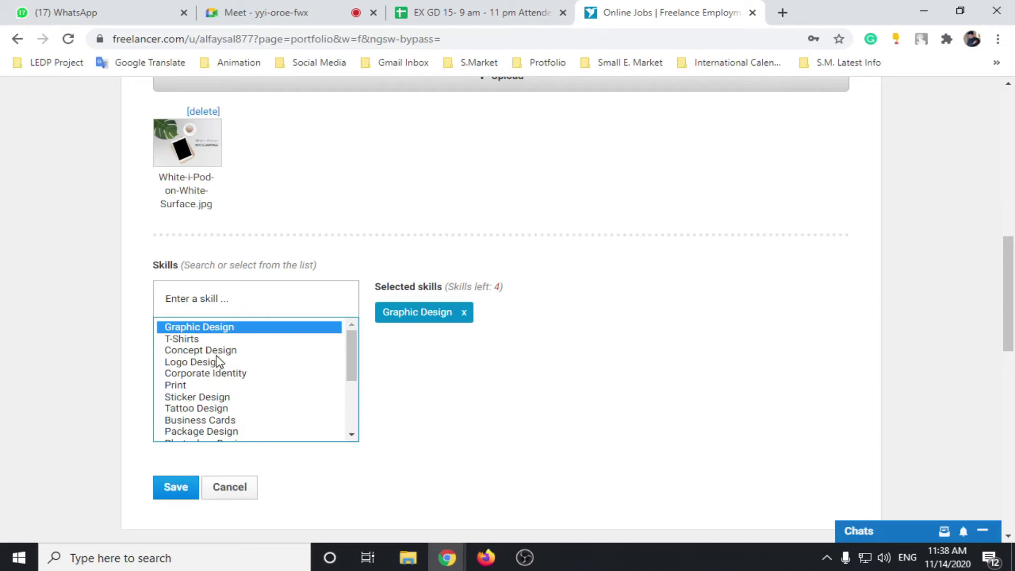
click(214, 351)
scroll(226, 375, down, 3)
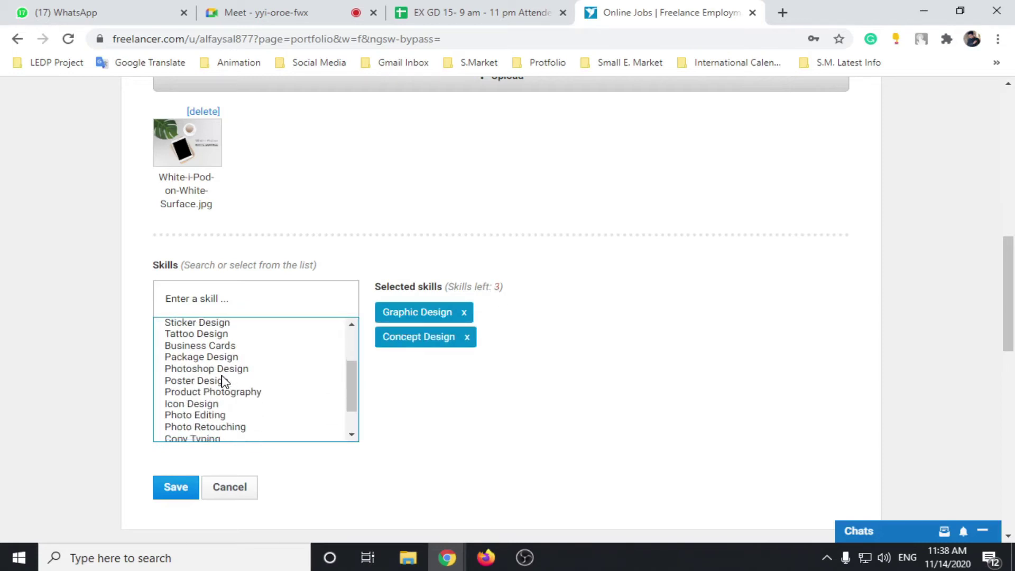
scroll(224, 386, down, 2)
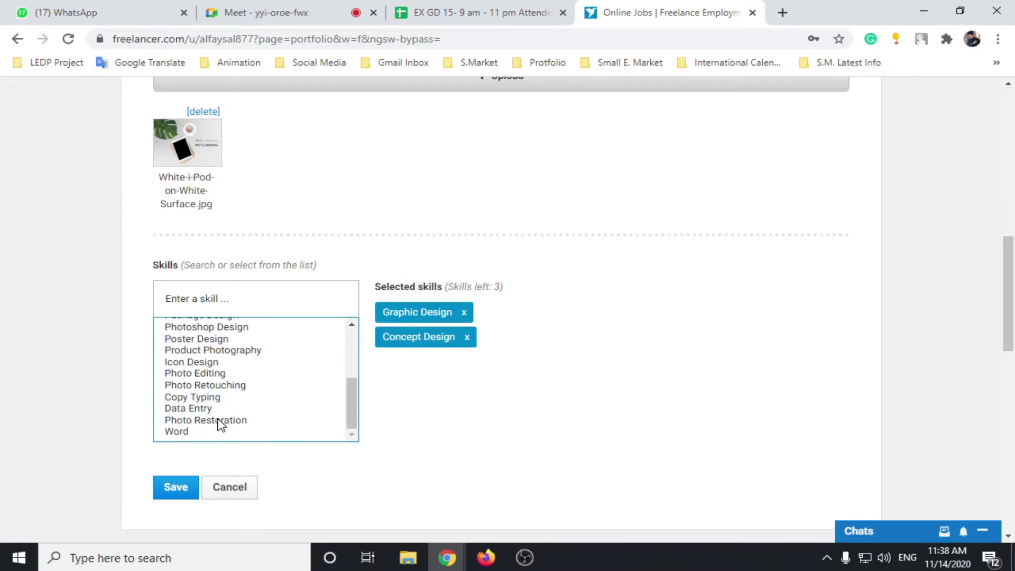
scroll(203, 408, up, 3)
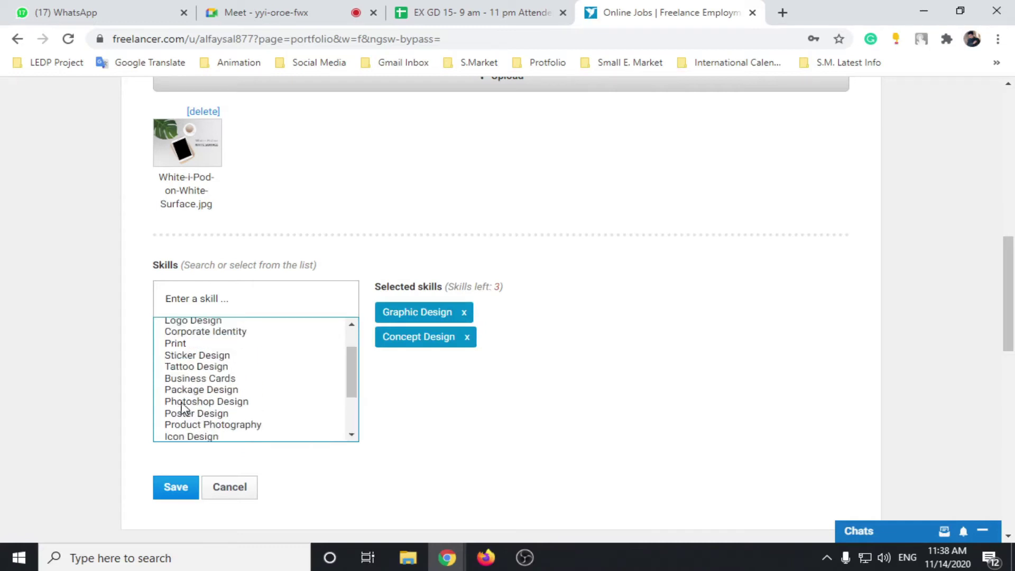
scroll(196, 413, up, 1)
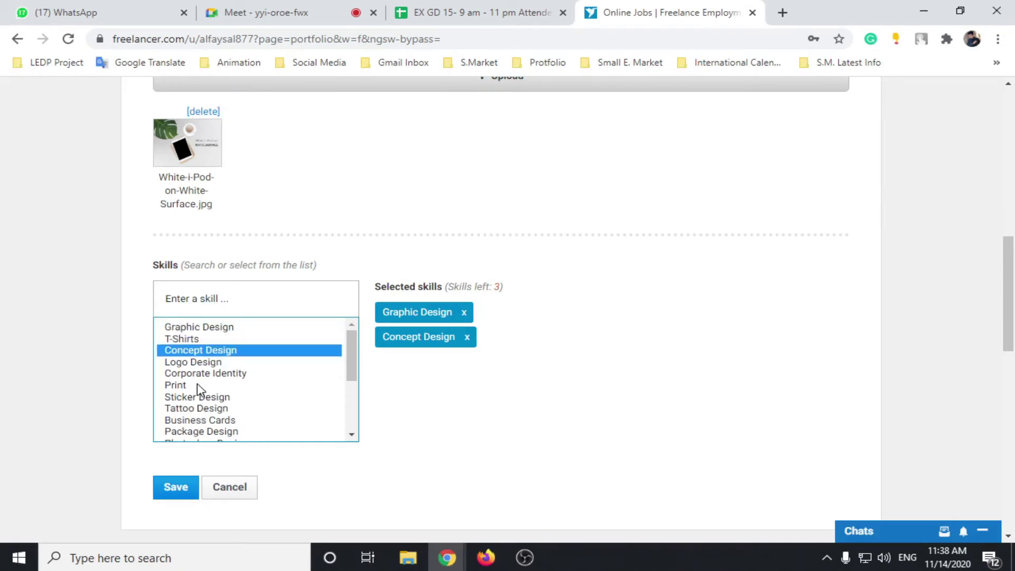
scroll(206, 418, down, 2)
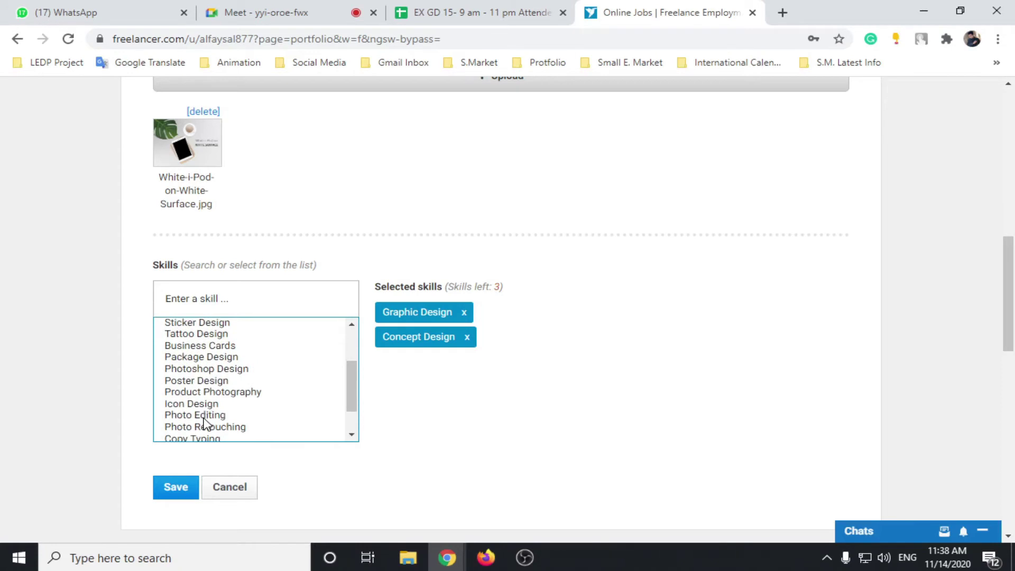
scroll(217, 431, down, 2)
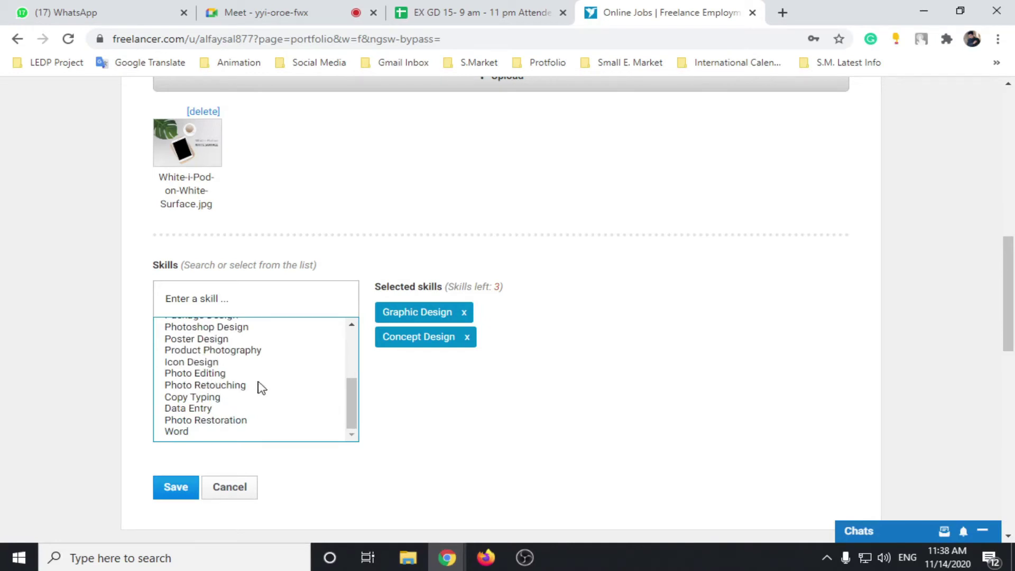
scroll(397, 367, up, 4)
scroll(397, 365, down, 7)
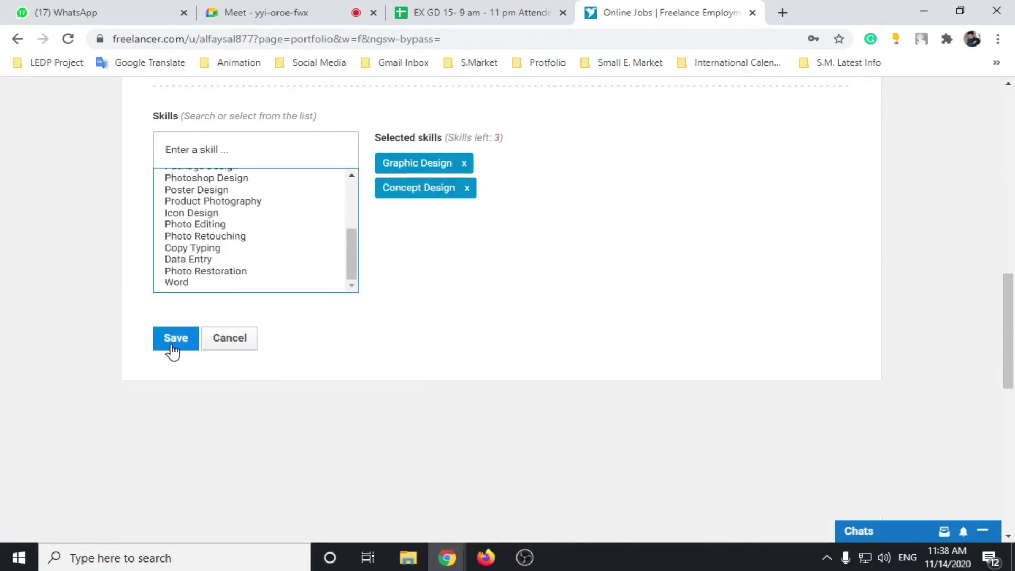
Step: Save the portfolio item and scroll the portfolio page to check the new White I Pod card
click(173, 348)
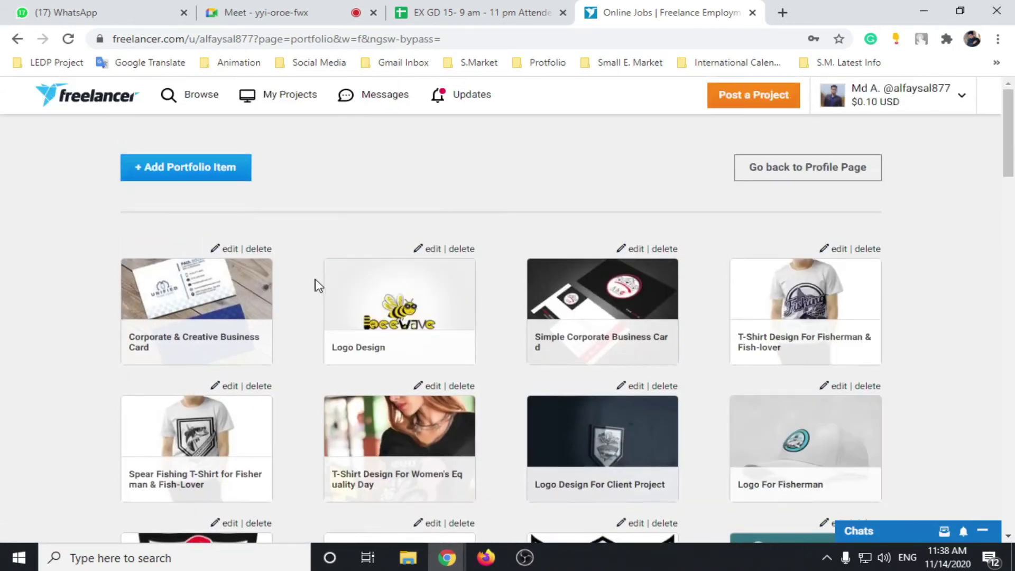
scroll(476, 328, down, 20)
scroll(806, 356, down, 6)
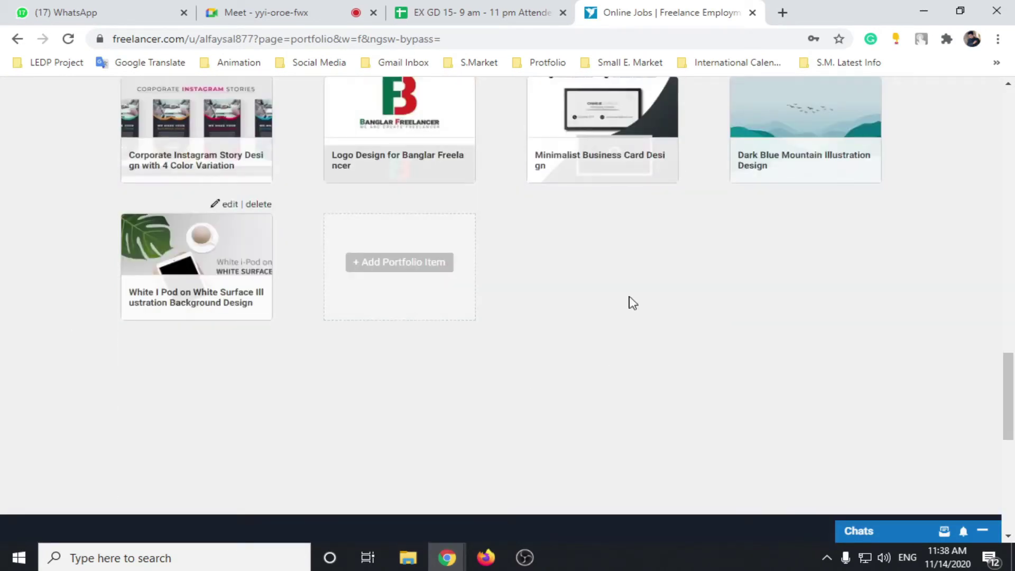
click(397, 263)
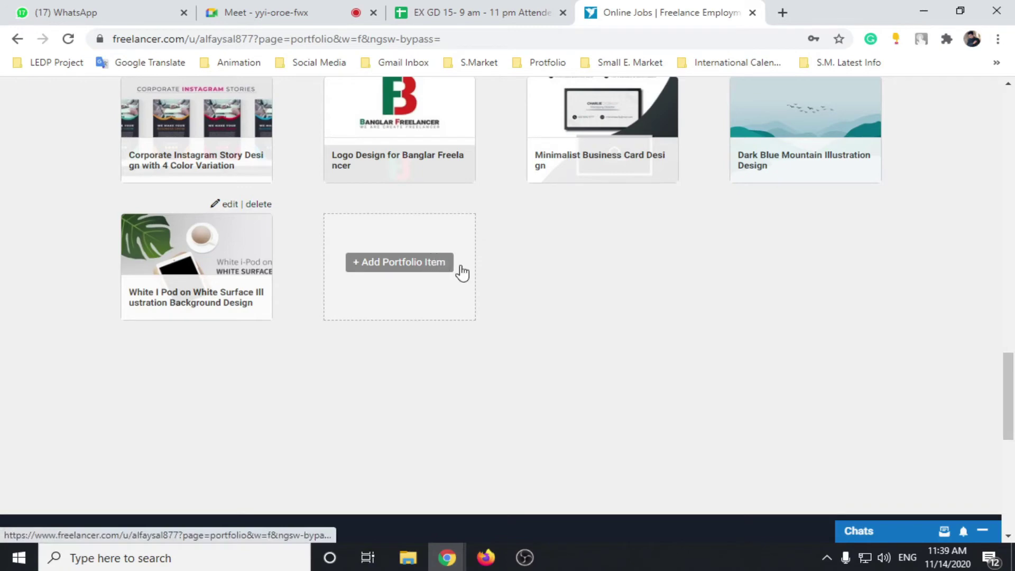
scroll(681, 269, up, 15)
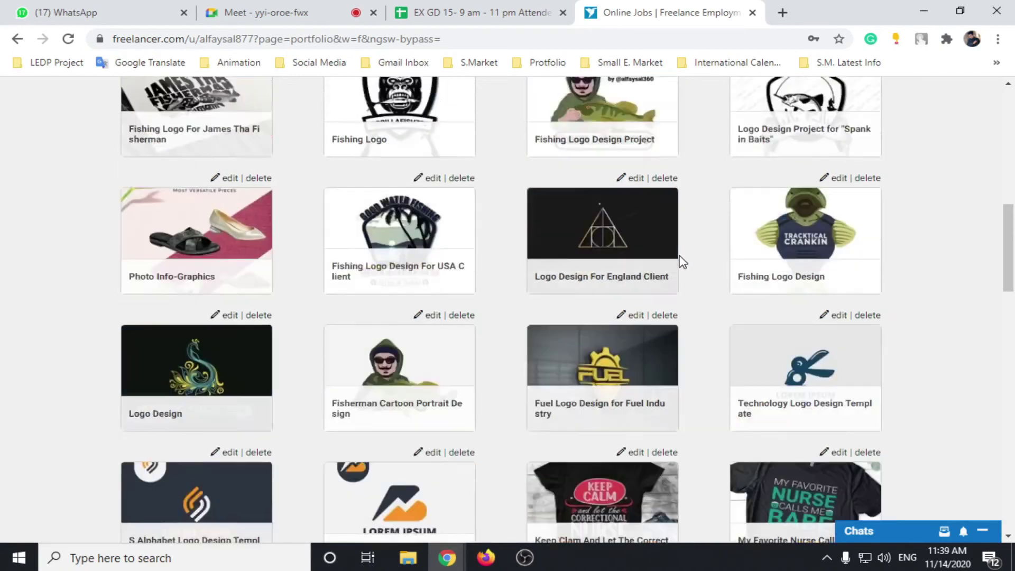
scroll(680, 256, up, 10)
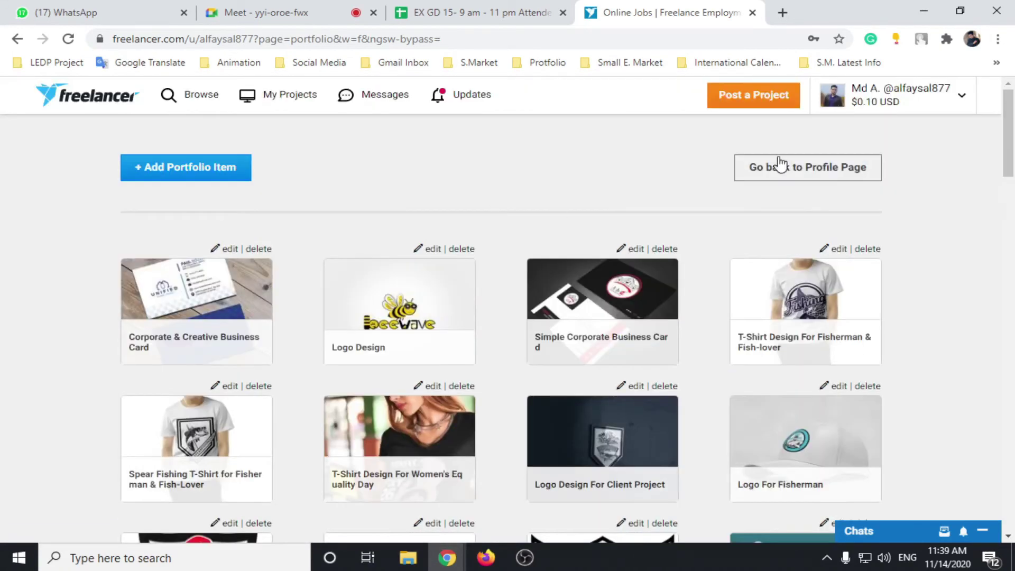
Step: Check the new item under Portfolio Items on the profile page, then open the dashboard
click(794, 179)
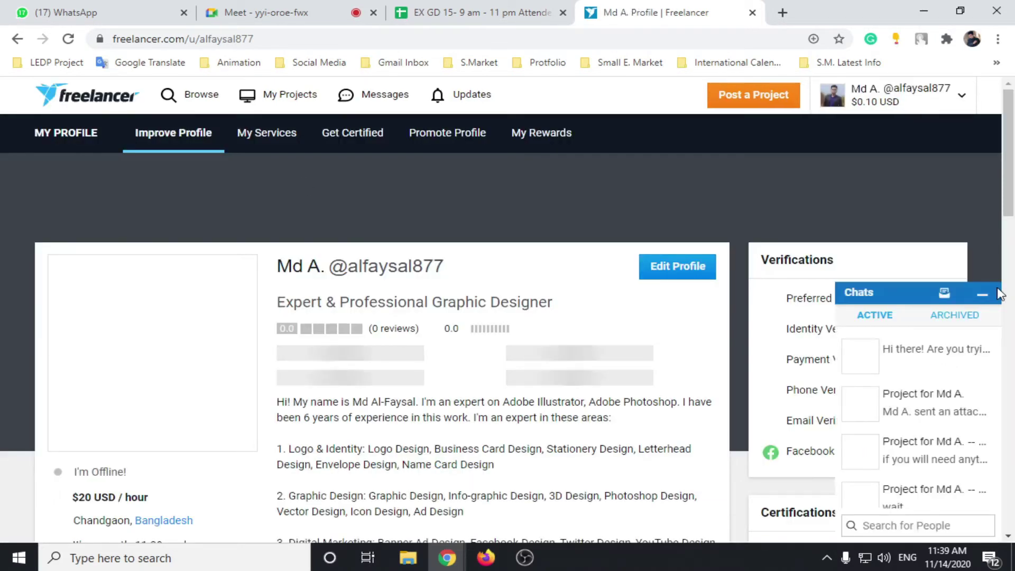
click(985, 295)
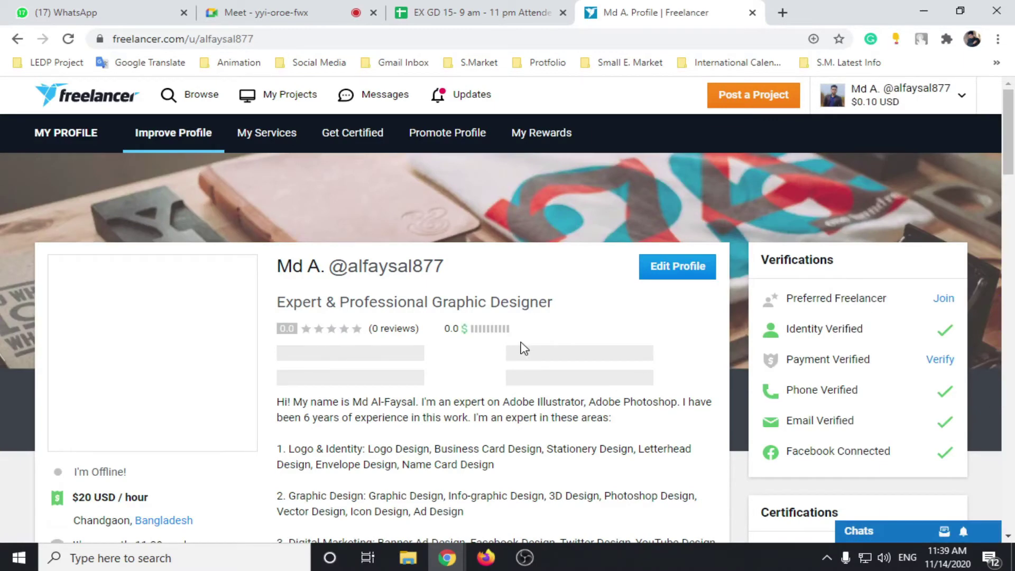
scroll(523, 349, down, 6)
scroll(521, 356, down, 2)
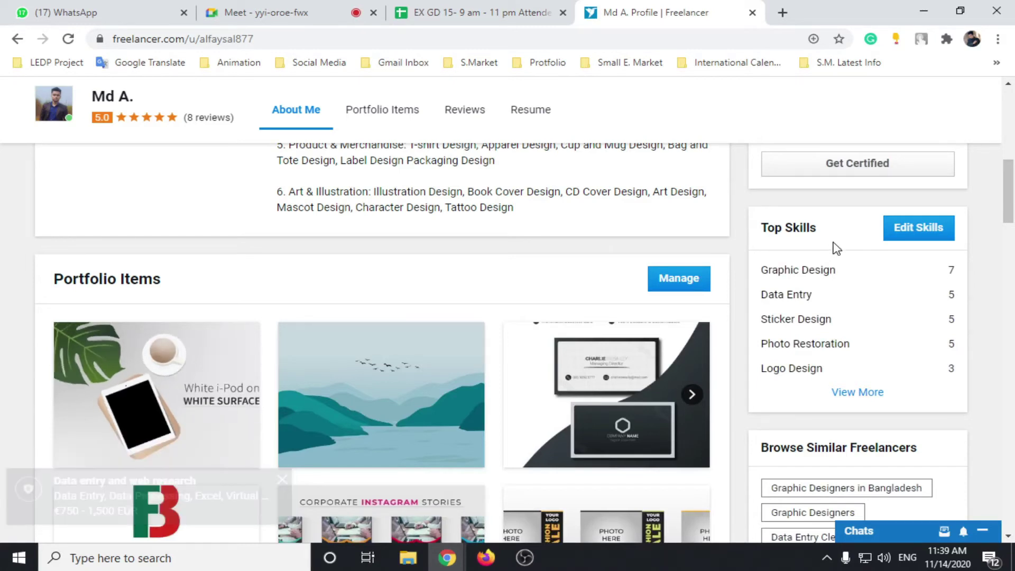
click(291, 39)
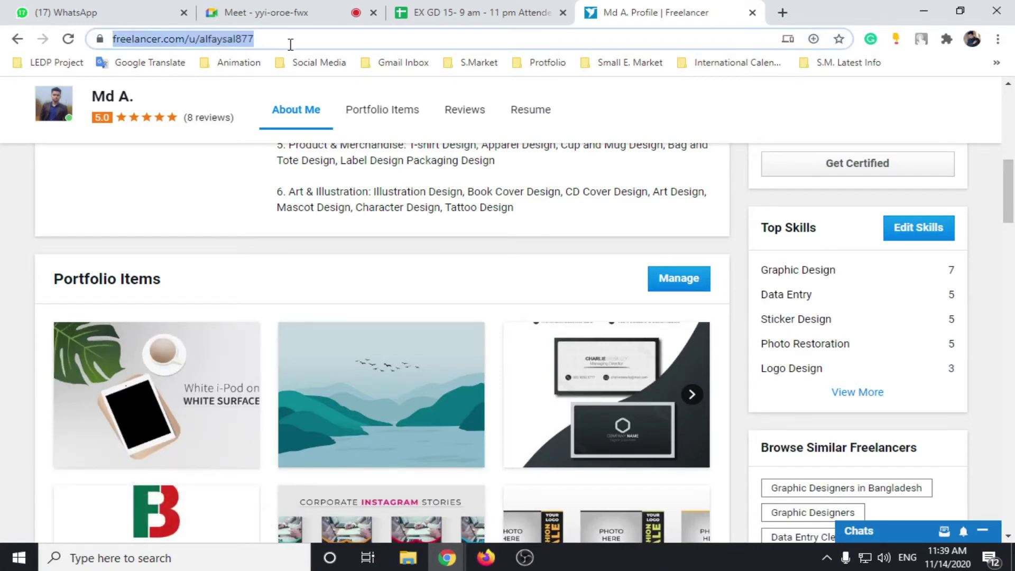
scroll(560, 259, up, 10)
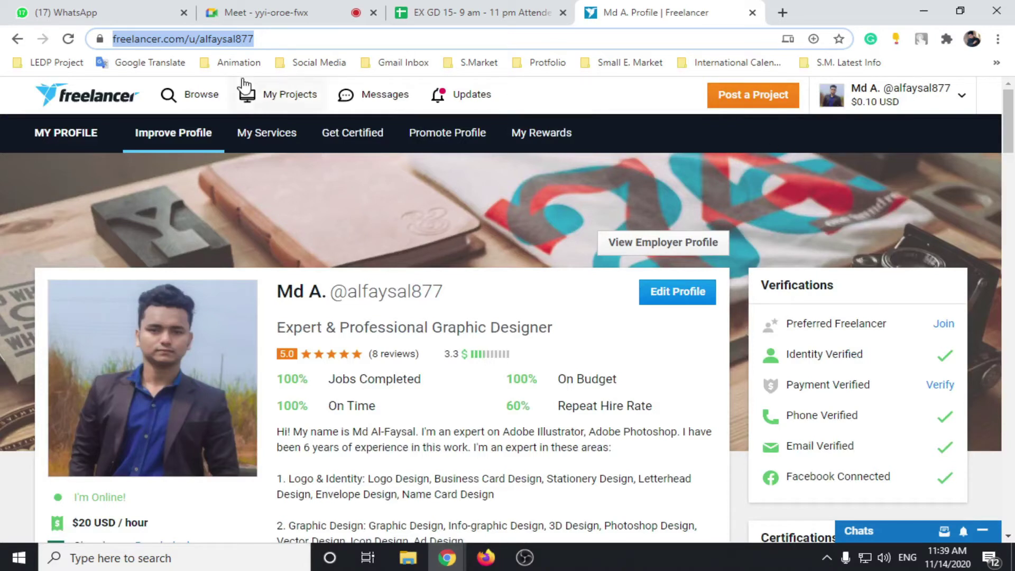
click(62, 100)
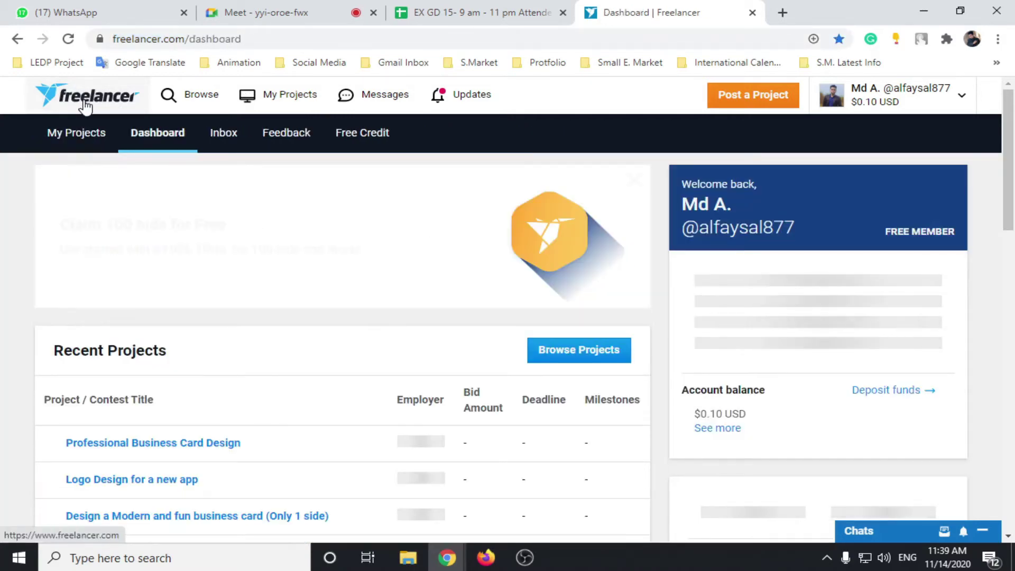
scroll(225, 267, down, 3)
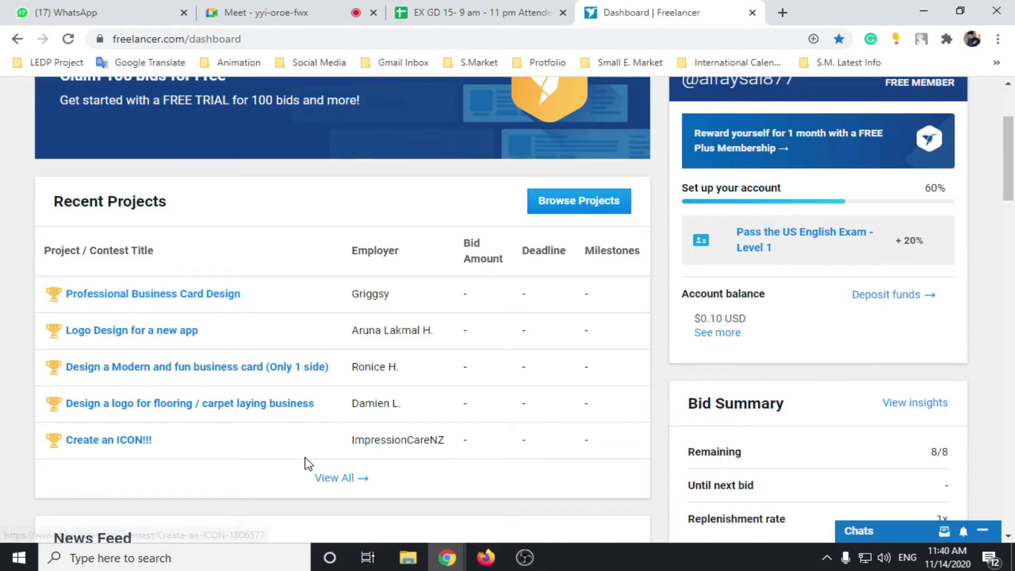
scroll(327, 324, down, 4)
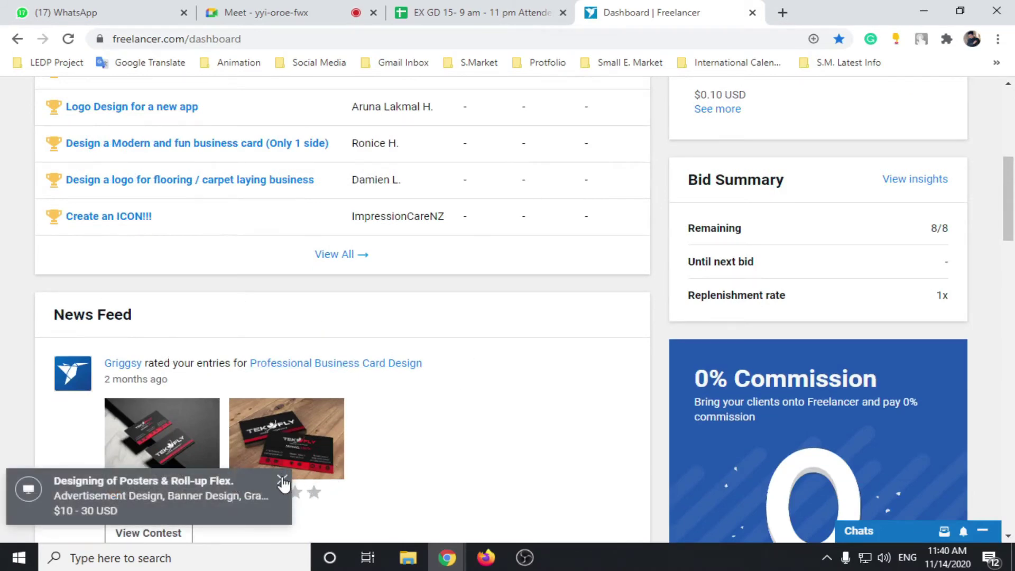
click(283, 480)
scroll(502, 390, up, 3)
scroll(515, 391, down, 3)
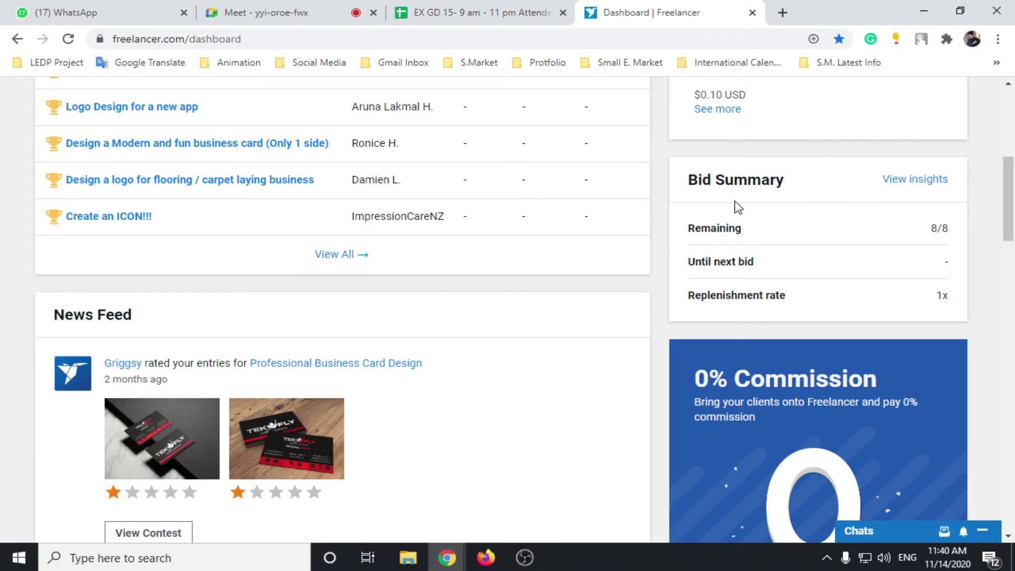
scroll(736, 206, up, 4)
scroll(803, 371, down, 3)
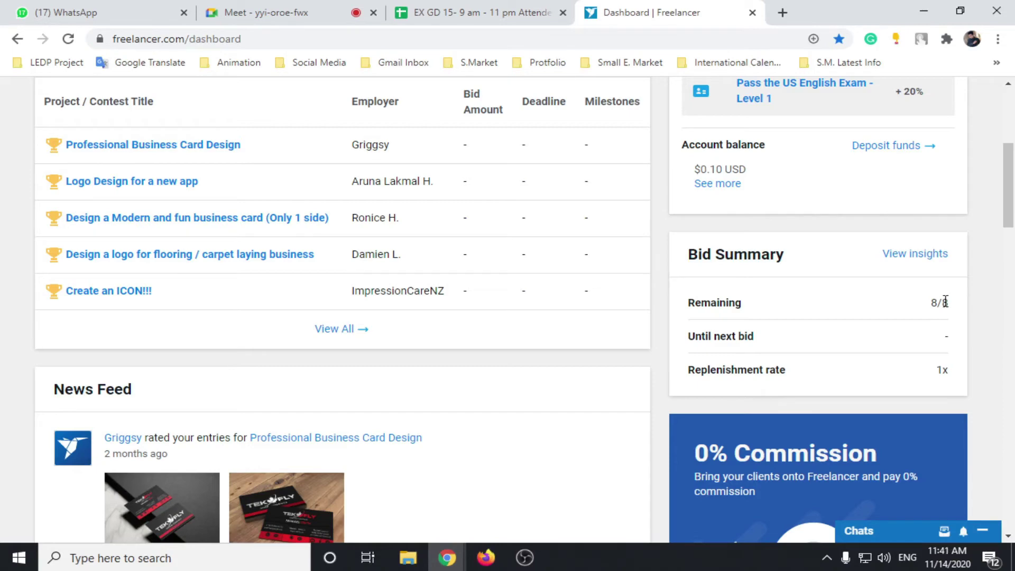
scroll(629, 386, up, 6)
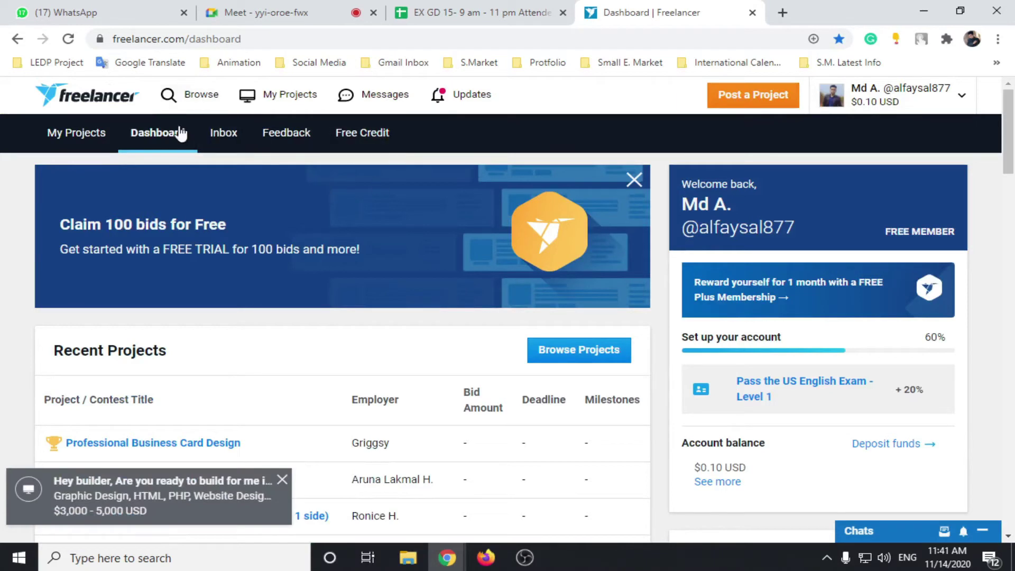
Step: Choose Contests under Search By Type in the Browse menu
click(195, 97)
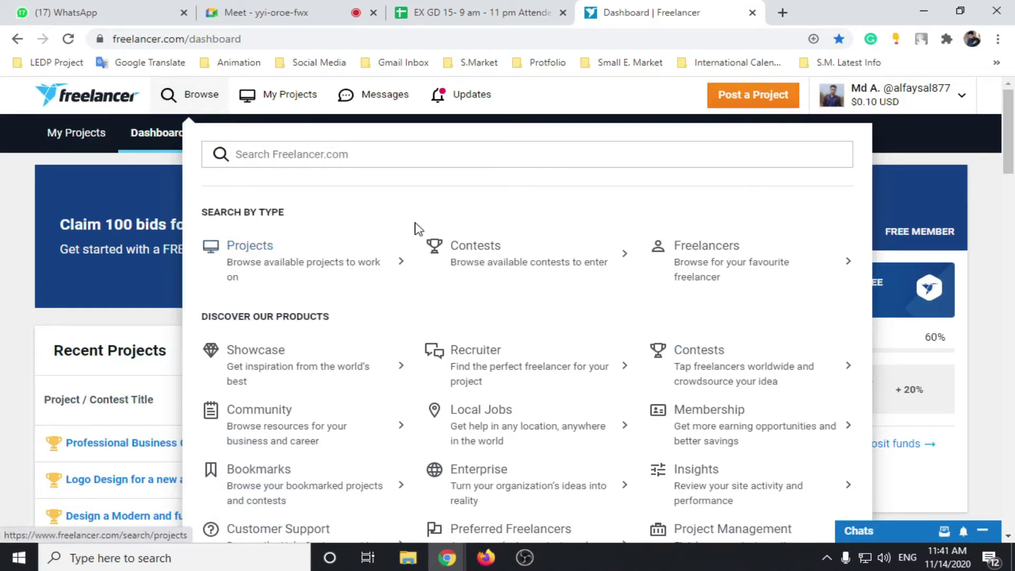
click(485, 257)
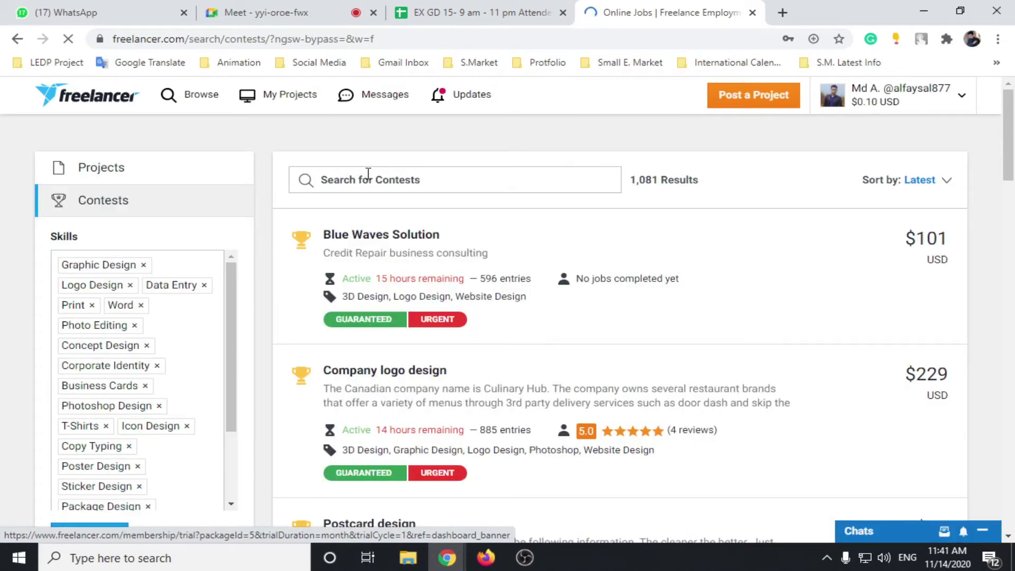
Step: Review the selected design skills in the Skills filter and clear them all
scroll(198, 260, down, 2)
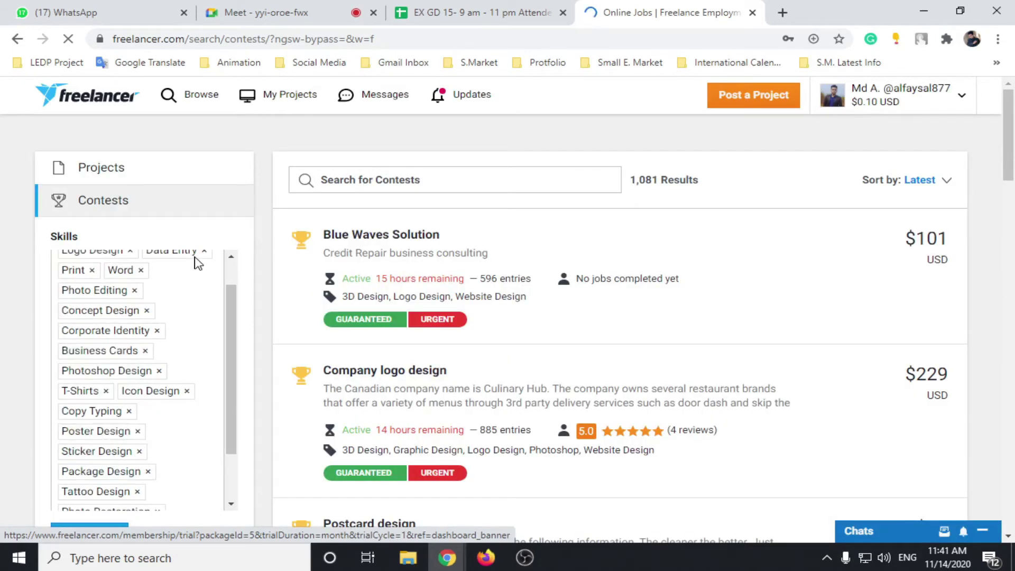
scroll(129, 387, up, 2)
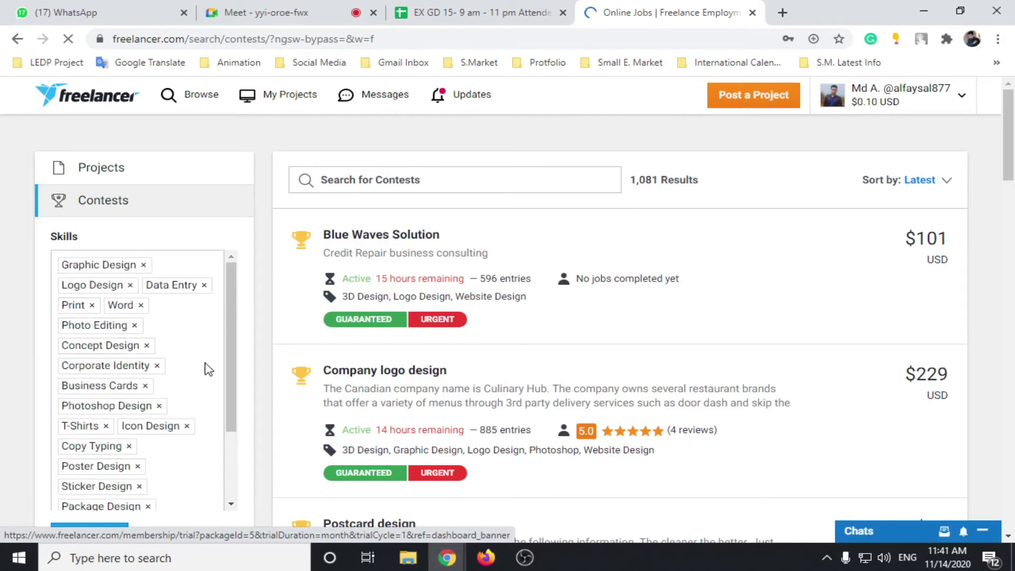
scroll(206, 367, down, 6)
scroll(190, 363, down, 7)
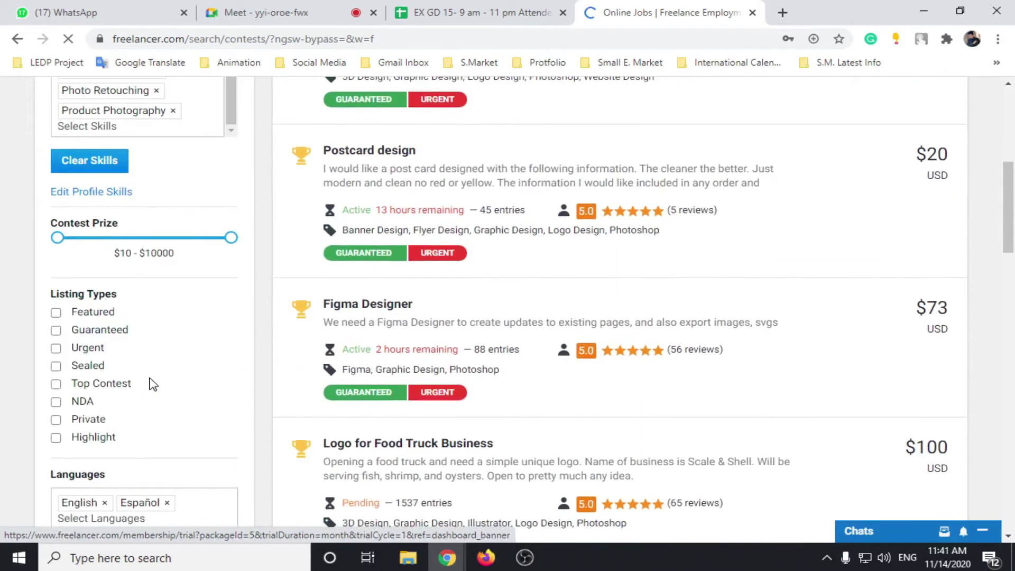
scroll(132, 324, up, 10)
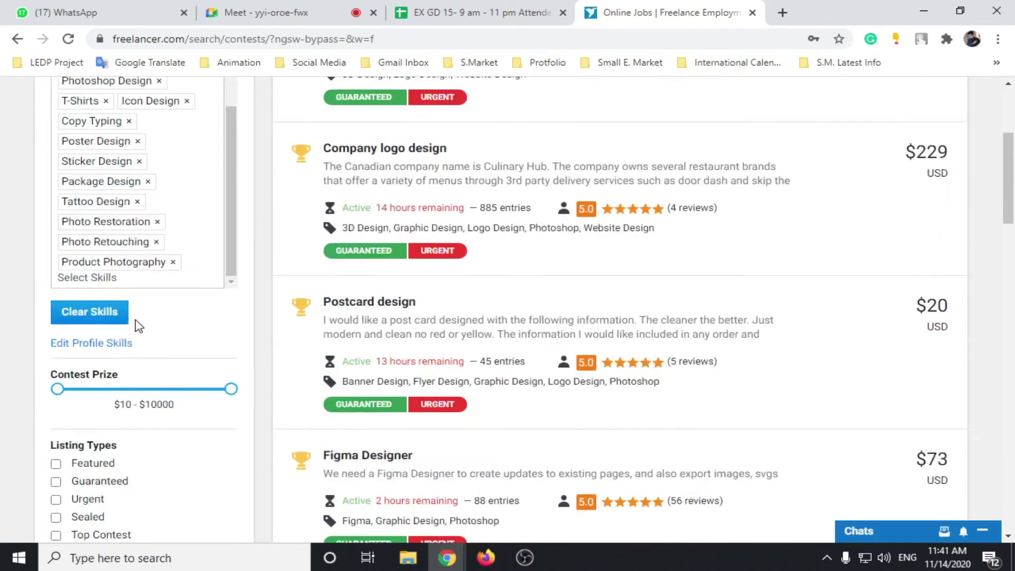
scroll(181, 306, down, 7)
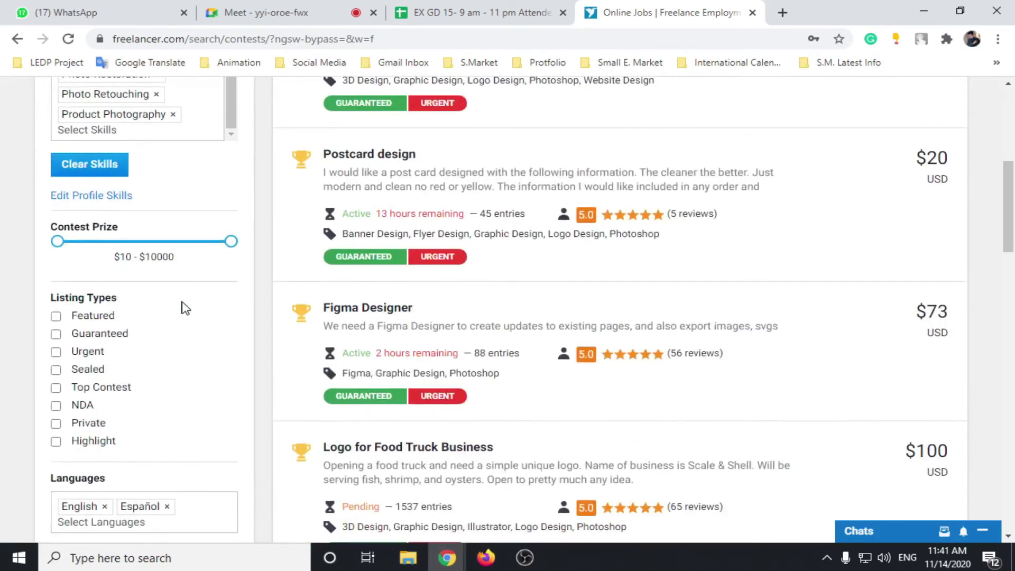
scroll(90, 259, up, 7)
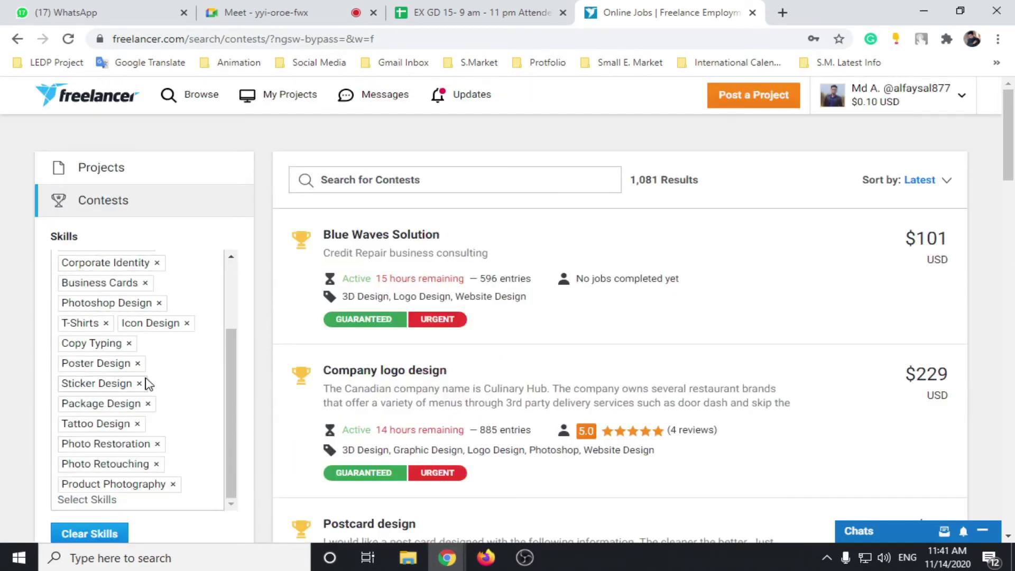
scroll(143, 331, down, 7)
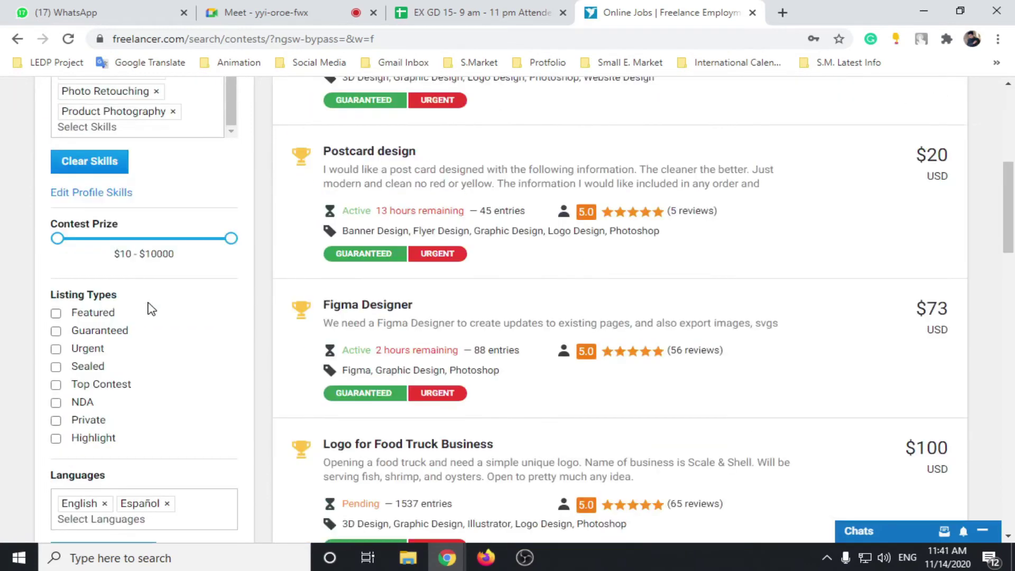
scroll(124, 344, down, 4)
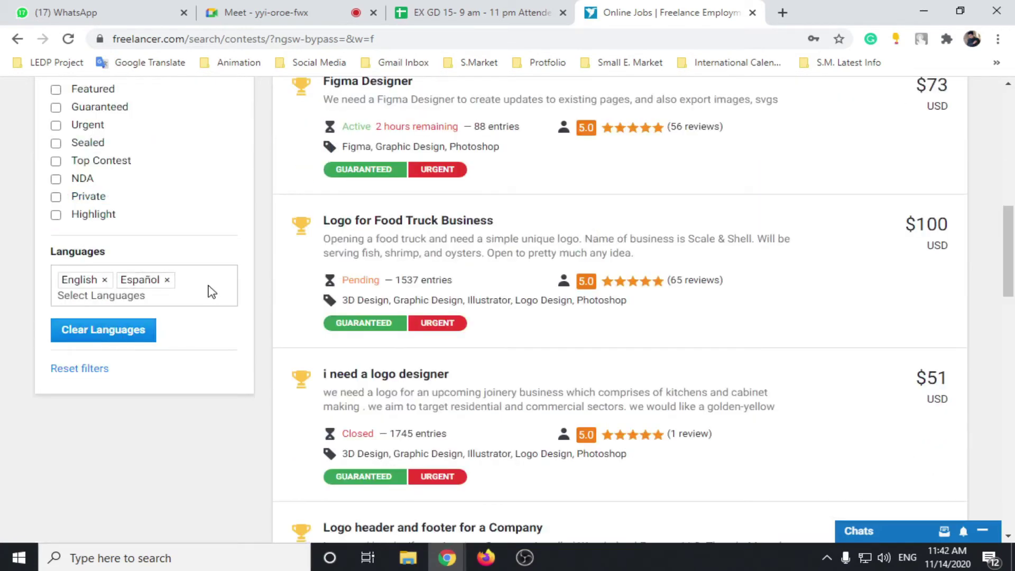
scroll(485, 288, up, 10)
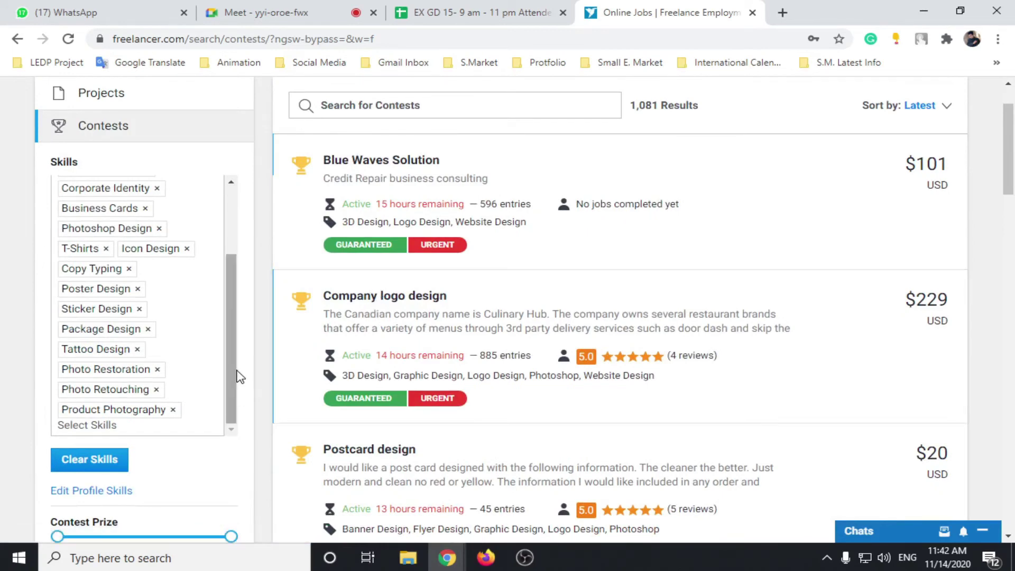
click(70, 467)
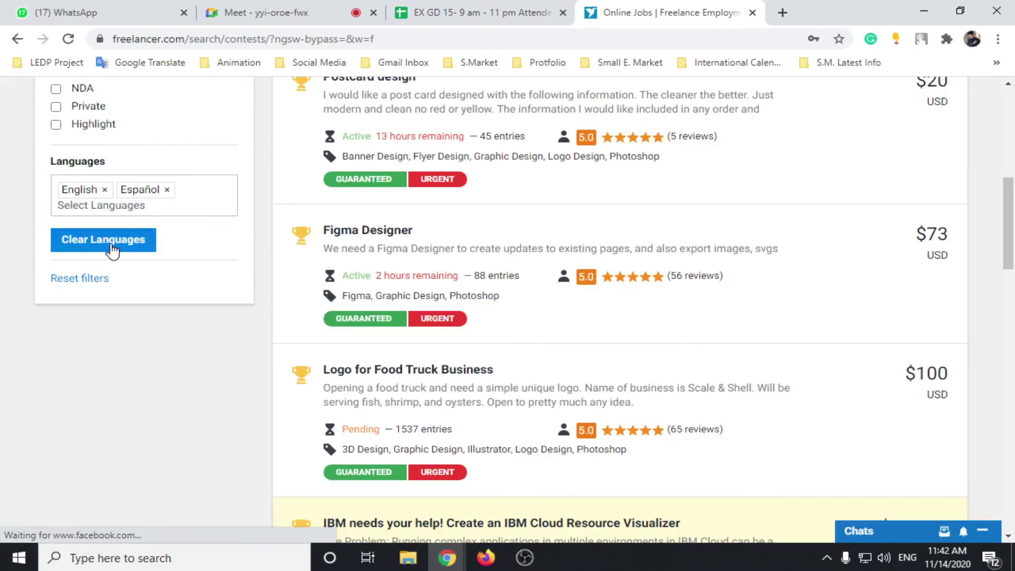
Step: Clear the English and Español language filters from the contest search
click(115, 237)
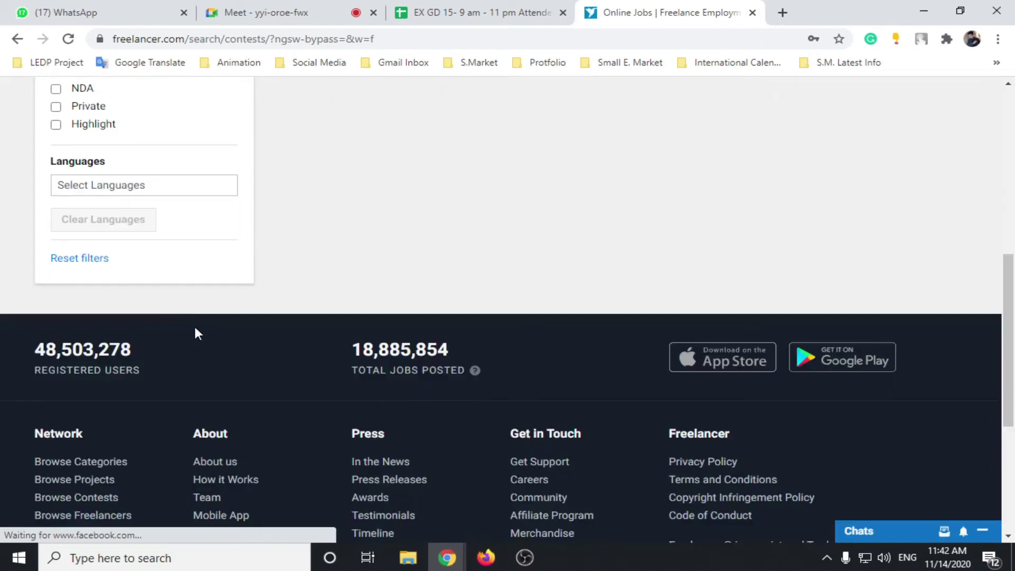
scroll(240, 404, up, 8)
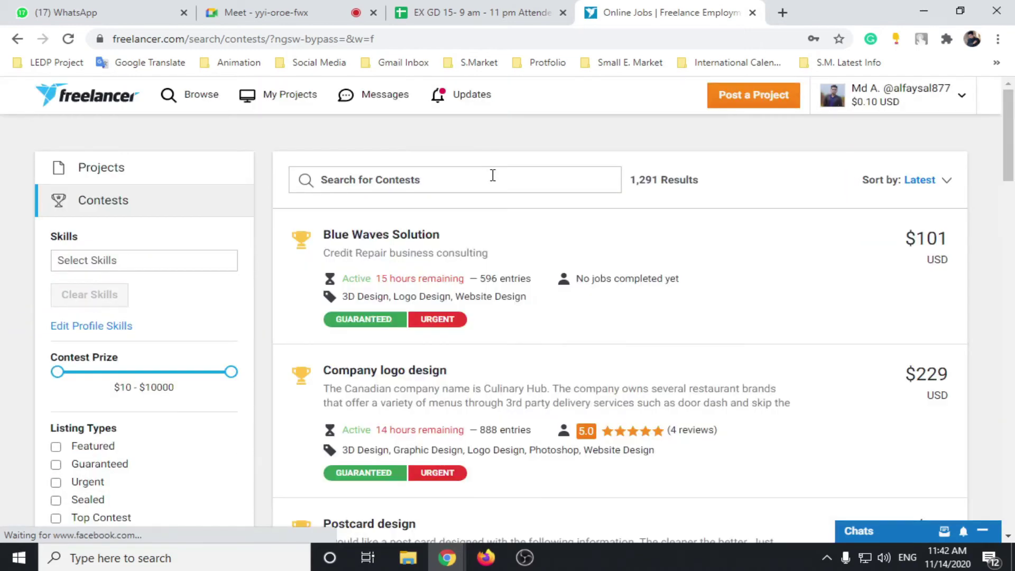
scroll(493, 175, down, 5)
scroll(303, 423, up, 5)
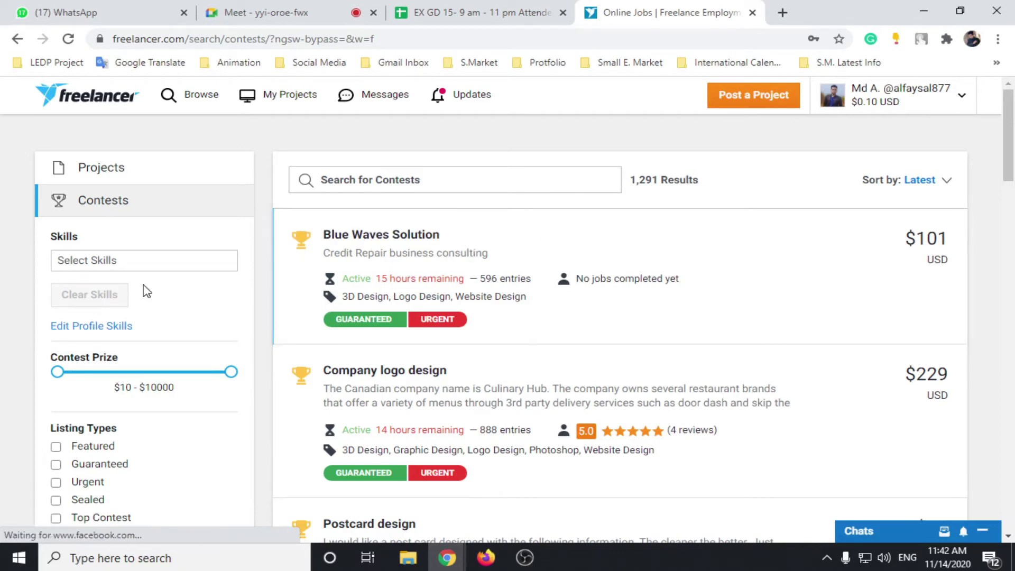
scroll(138, 296, down, 3)
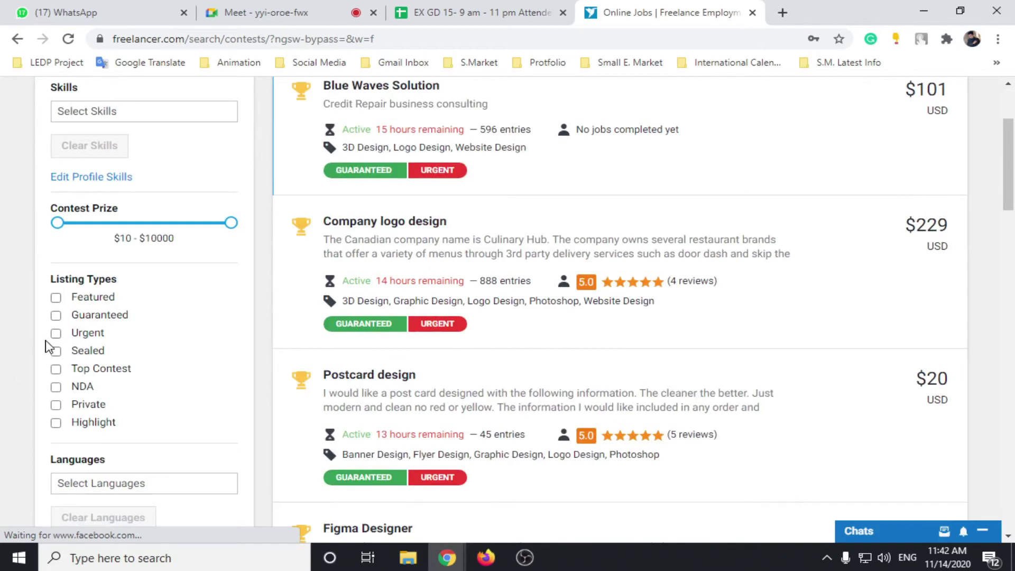
scroll(127, 351, up, 3)
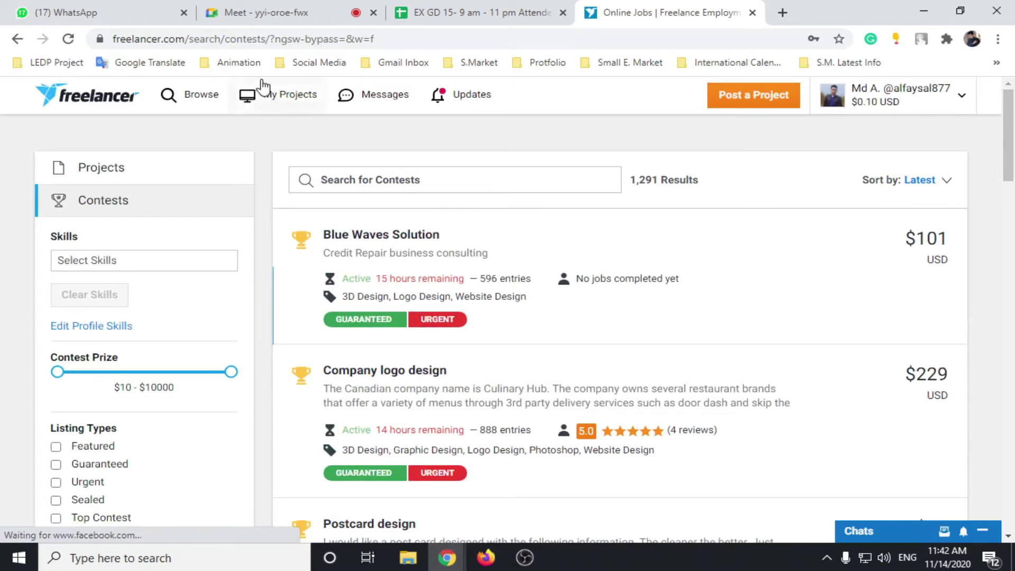
scroll(140, 328, down, 3)
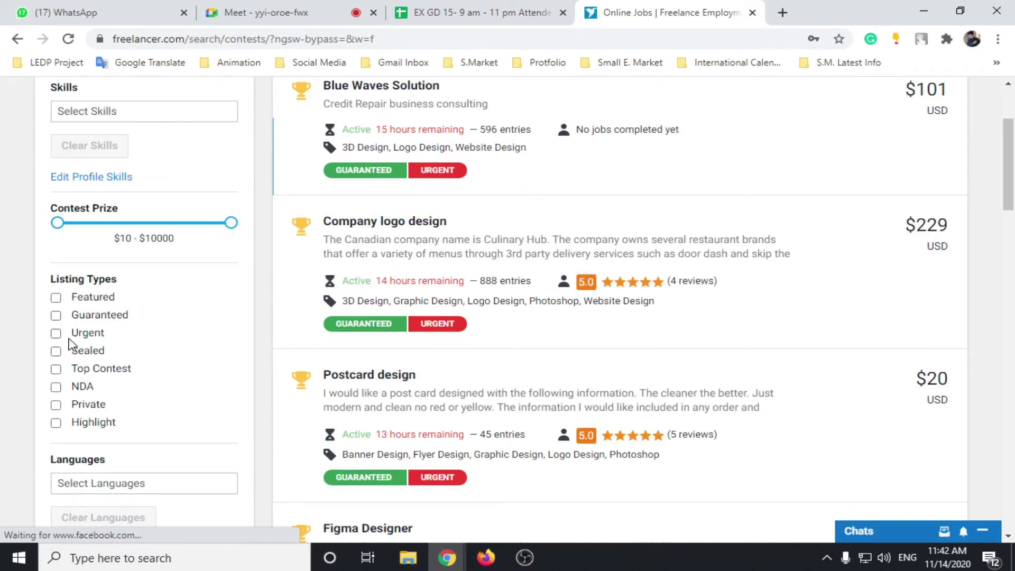
Step: Try the Guaranteed and Sealed filters, then untick both again
click(55, 315)
scroll(192, 316, down, 1)
scroll(191, 316, down, 2)
scroll(154, 310, up, 3)
click(57, 316)
click(56, 352)
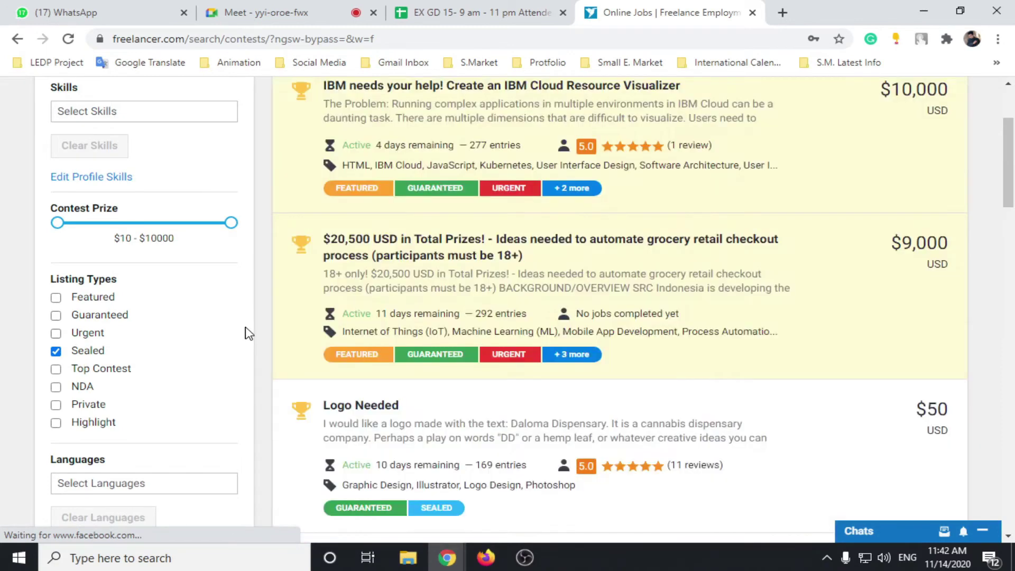
scroll(465, 328, up, 3)
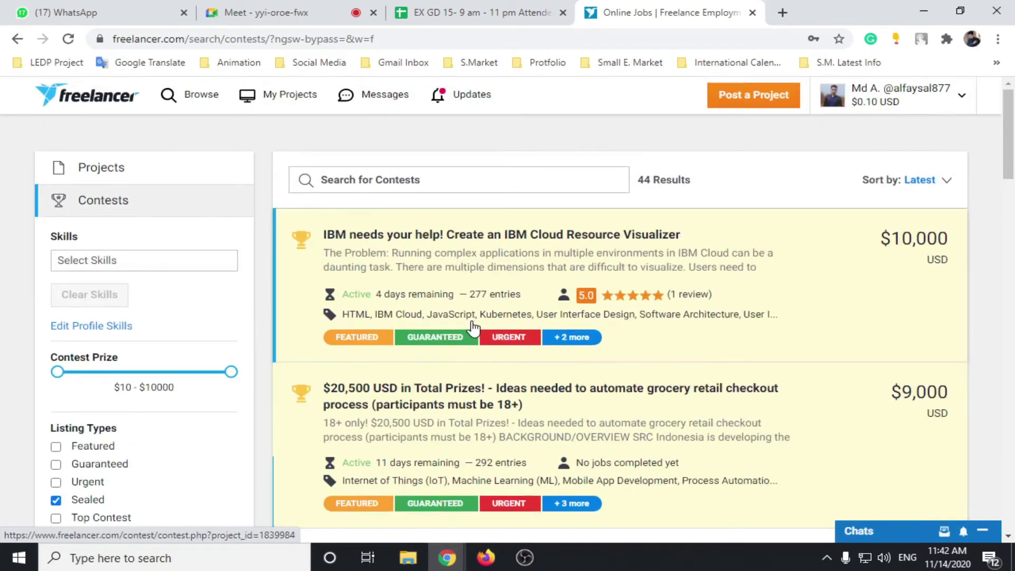
click(56, 500)
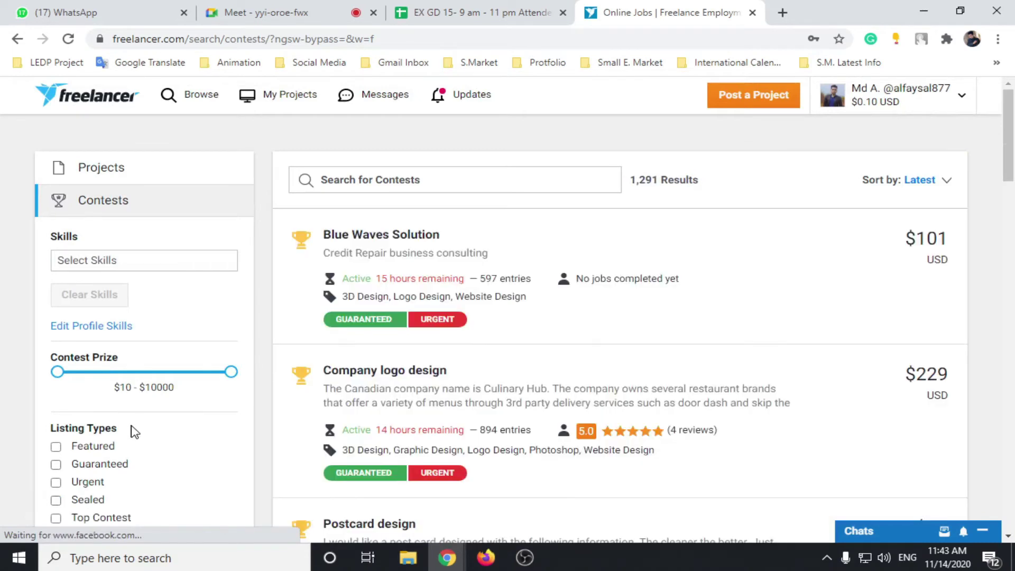
Step: Search contests for 'logo' and open the Company logo design result in a new tab
click(402, 178)
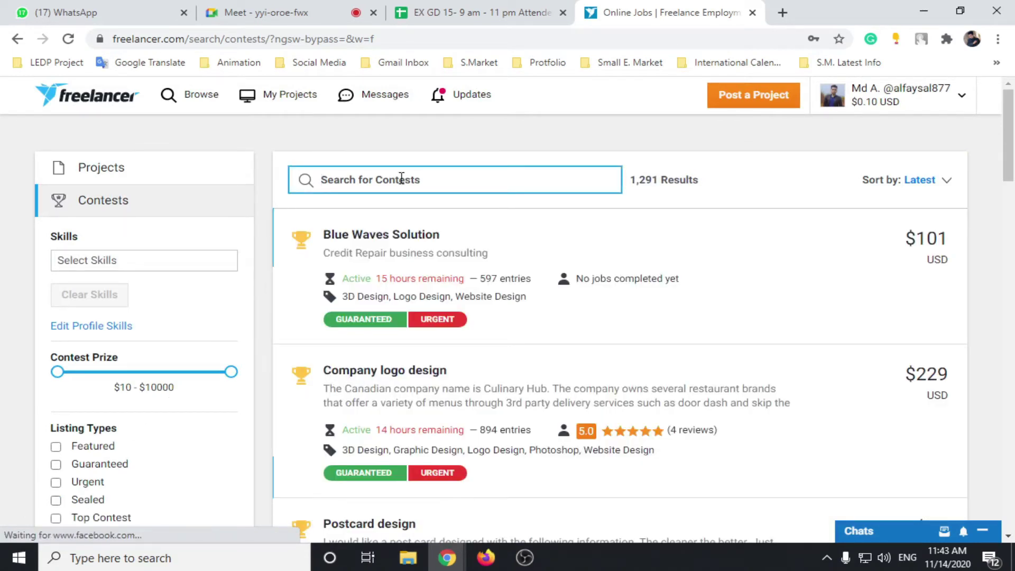
text(logo)
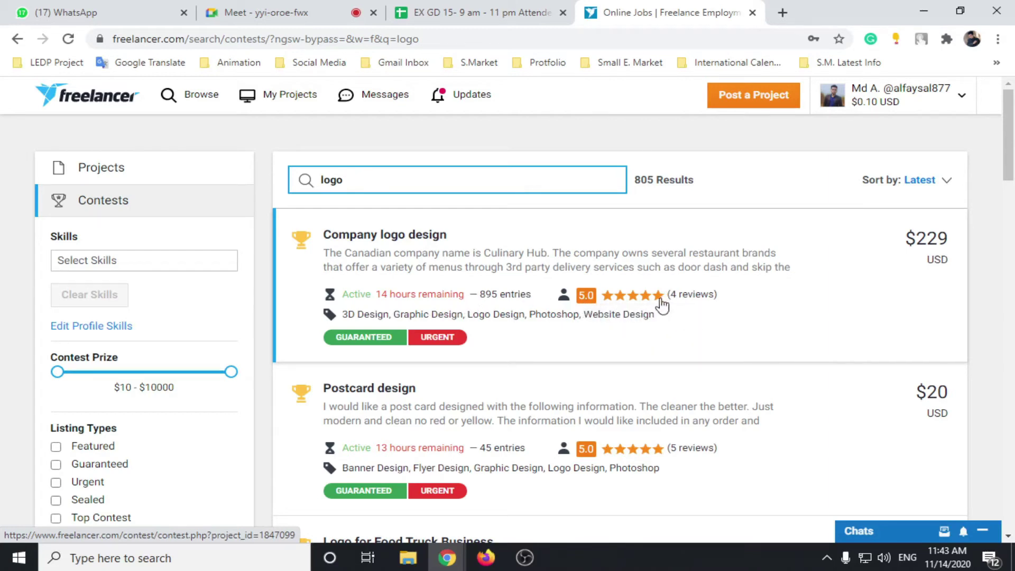
mouse_move(671, 295)
click(377, 235)
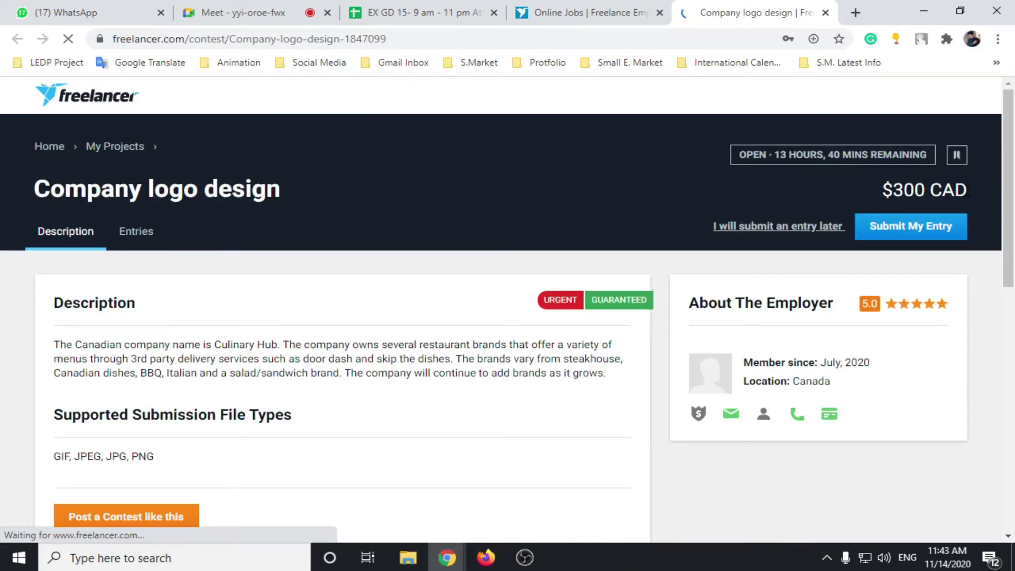
click(581, 12)
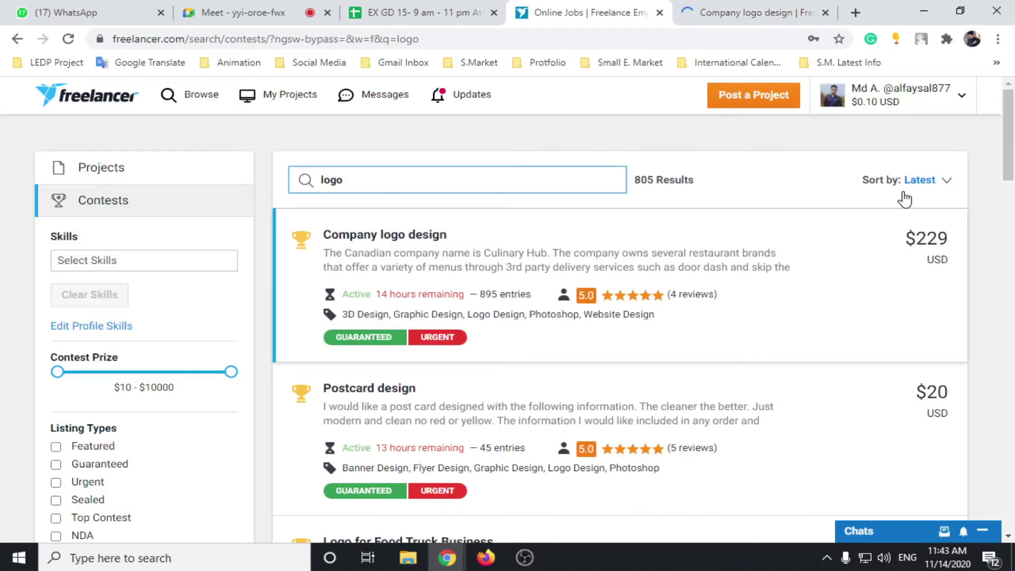
click(972, 278)
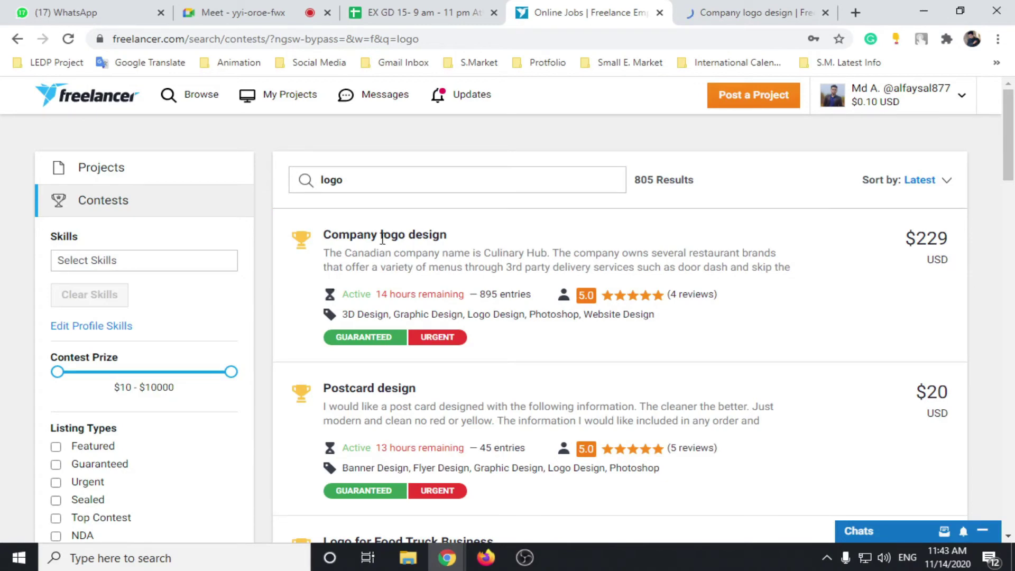
click(383, 237)
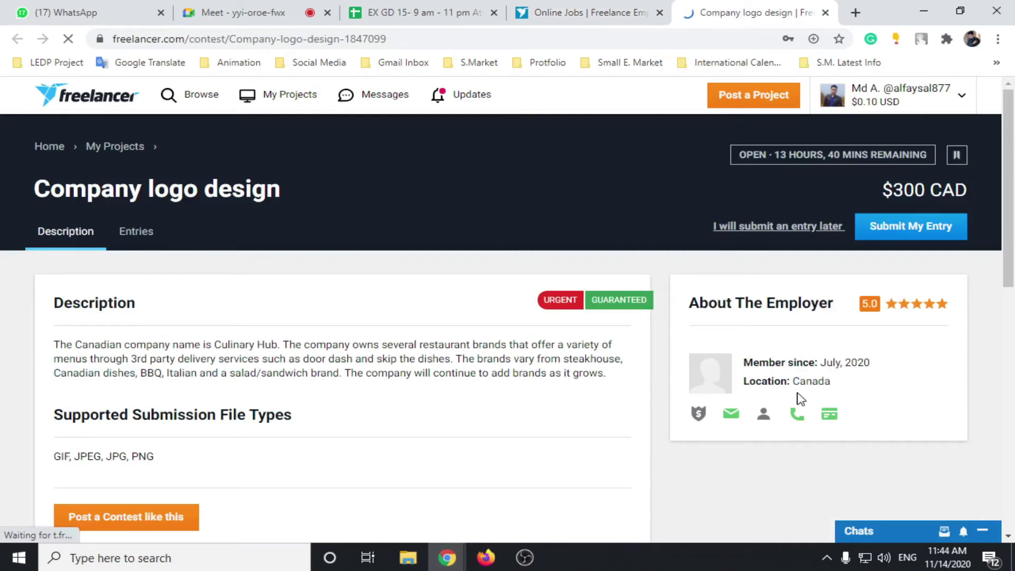
mouse_move(827, 332)
drag(801, 383, 840, 296)
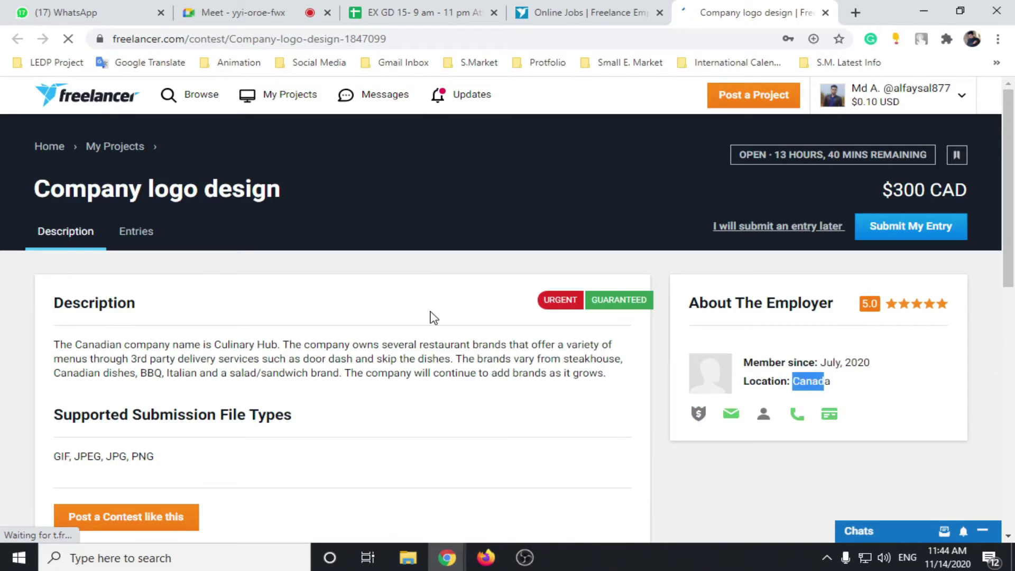
scroll(402, 333, down, 1)
scroll(380, 351, up, 1)
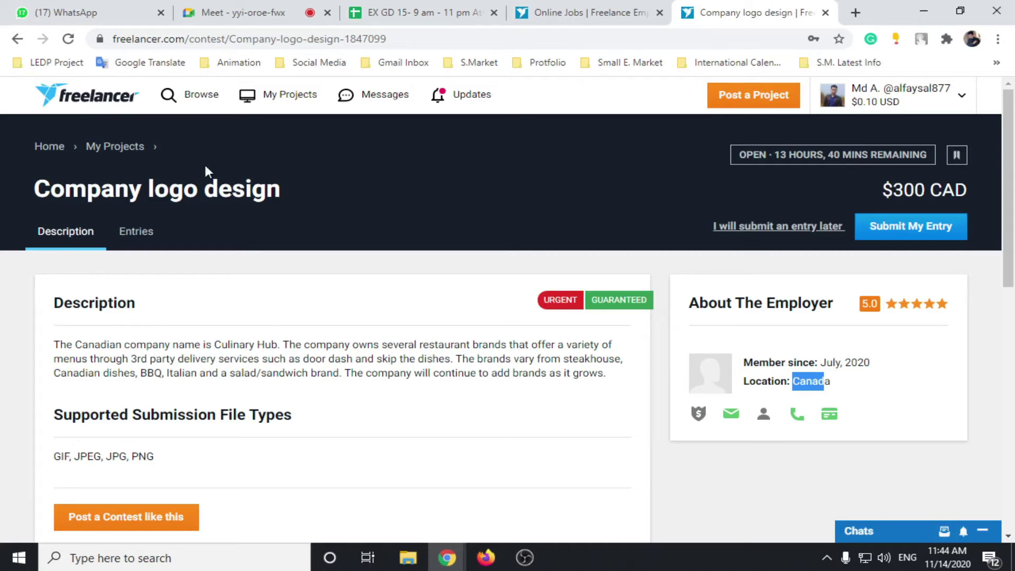
scroll(157, 266, down, 1)
scroll(89, 394, up, 1)
drag(56, 346, 265, 362)
click(266, 362)
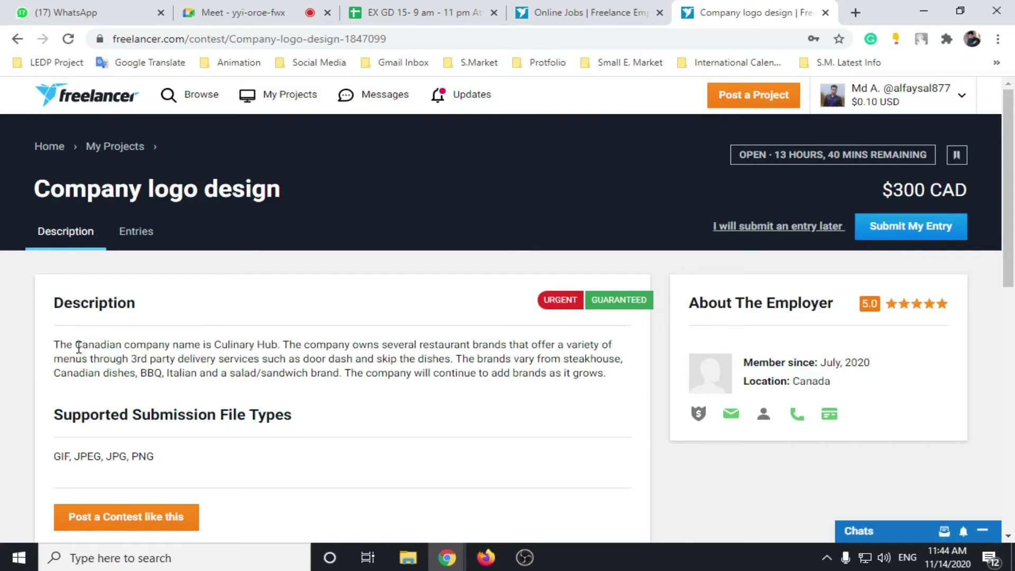
scroll(148, 330, down, 3)
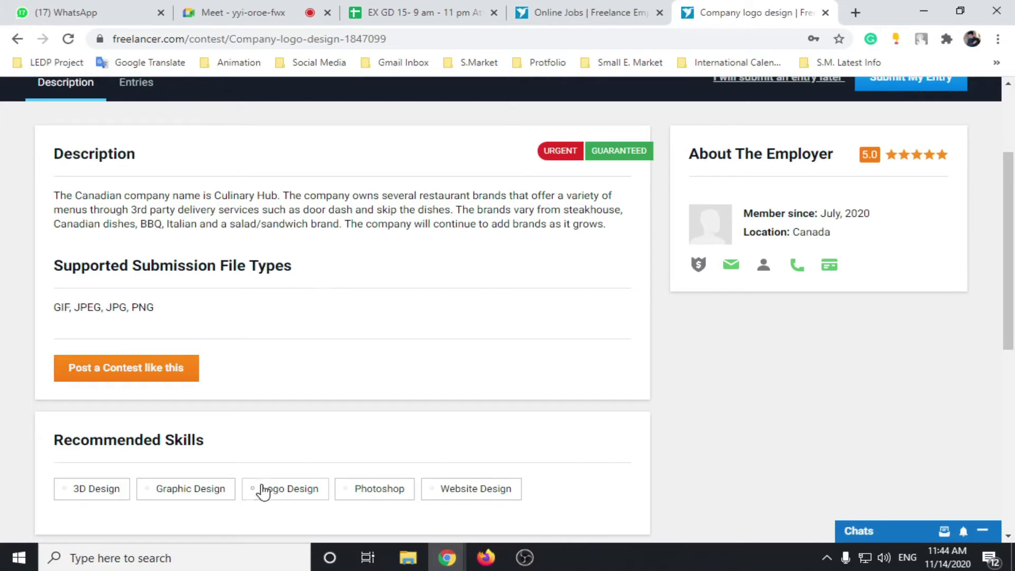
scroll(261, 486, down, 3)
scroll(507, 385, up, 6)
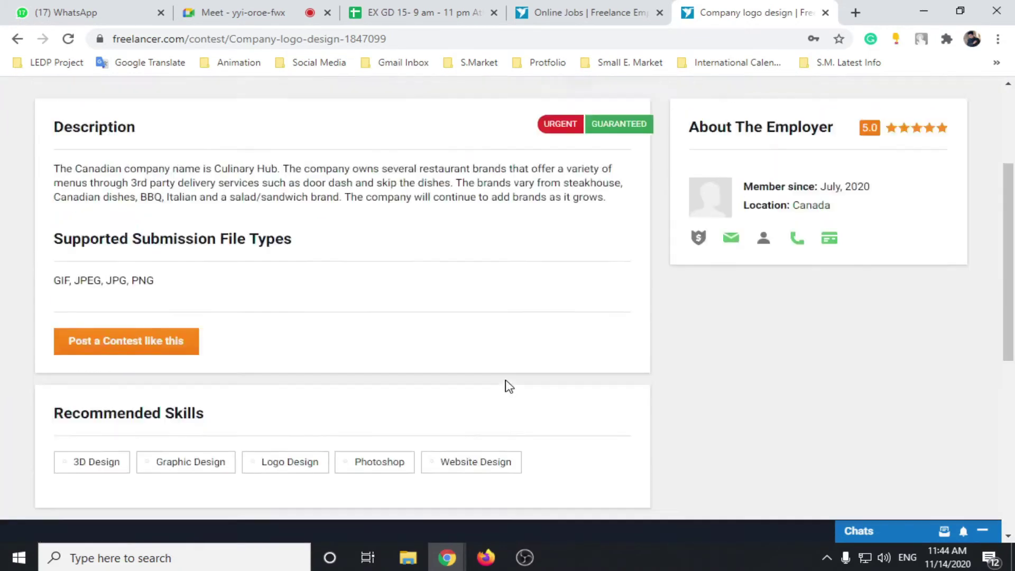
mouse_move(732, 422)
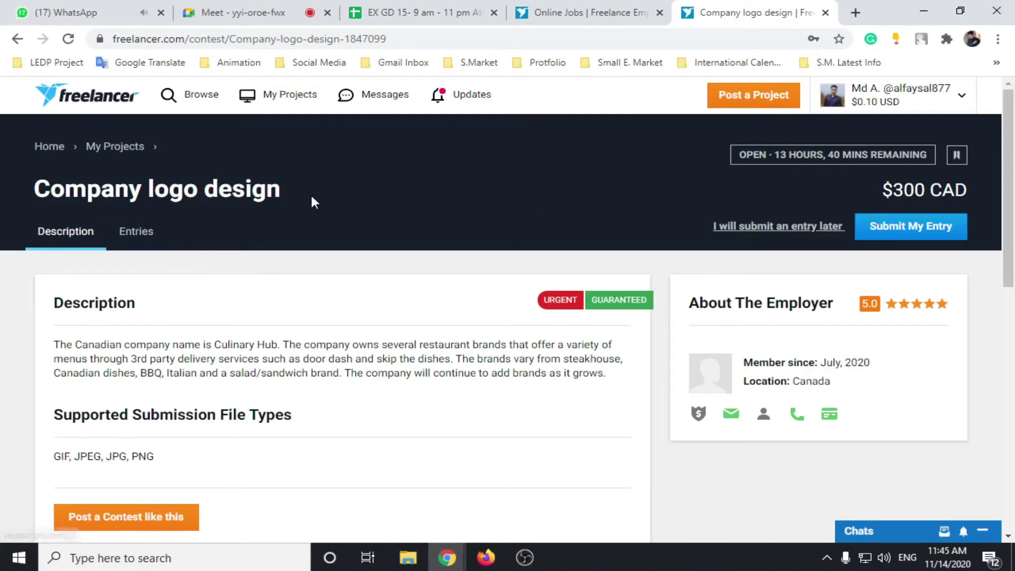
Step: Open the contest's Entries tab and scroll through the first logo submissions
click(139, 234)
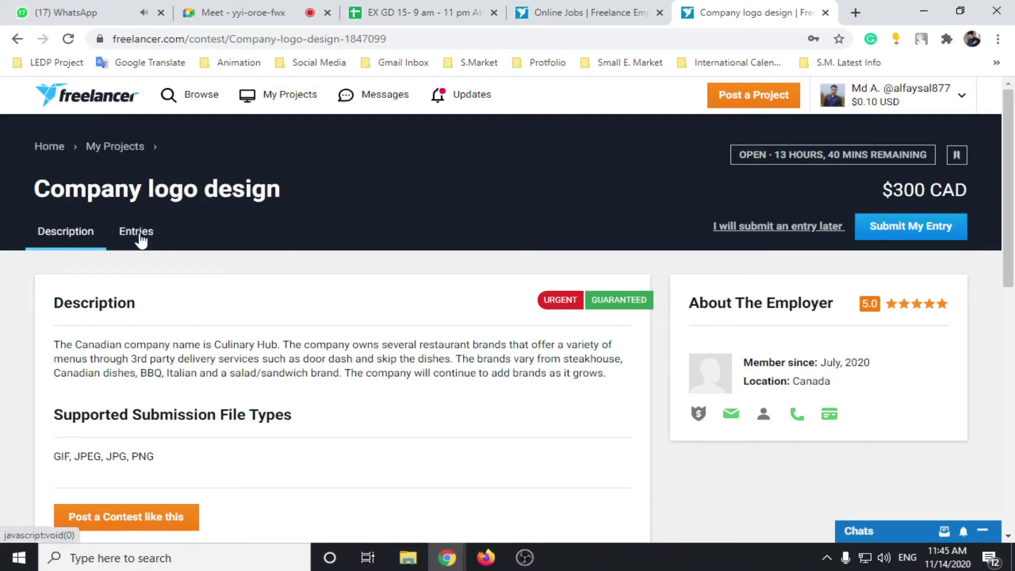
scroll(270, 310, down, 4)
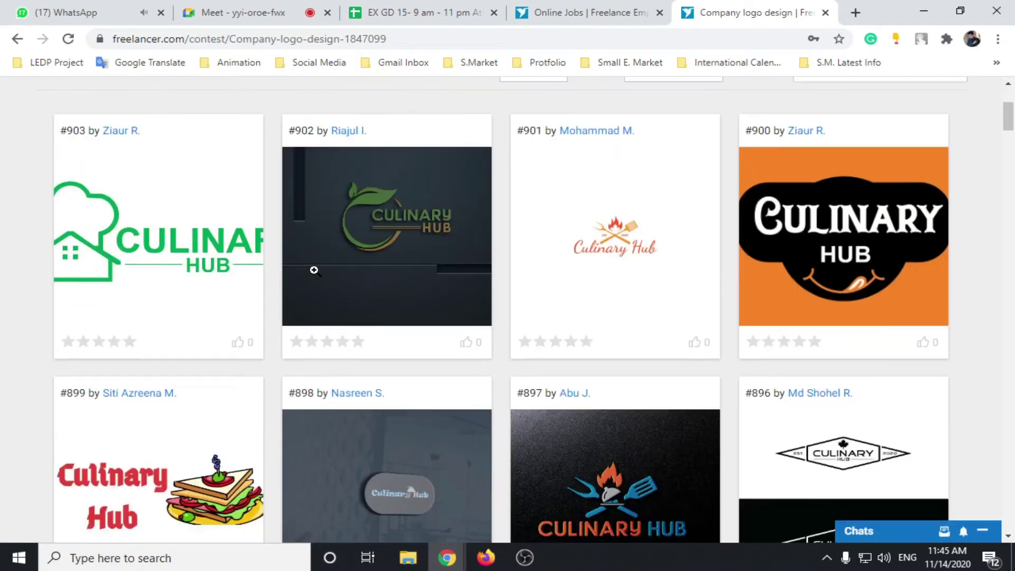
scroll(314, 270, up, 3)
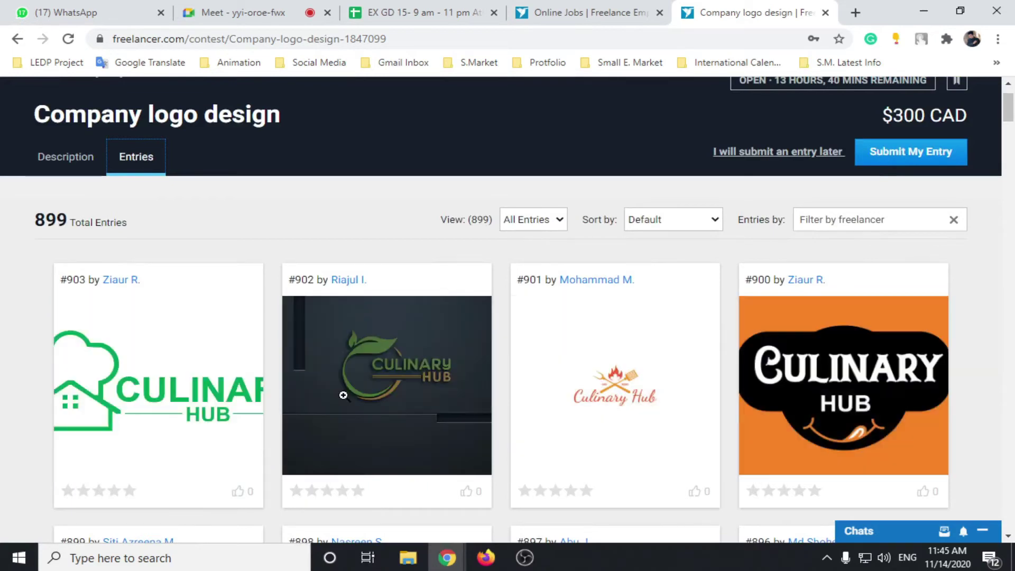
scroll(301, 356, down, 7)
scroll(229, 337, up, 8)
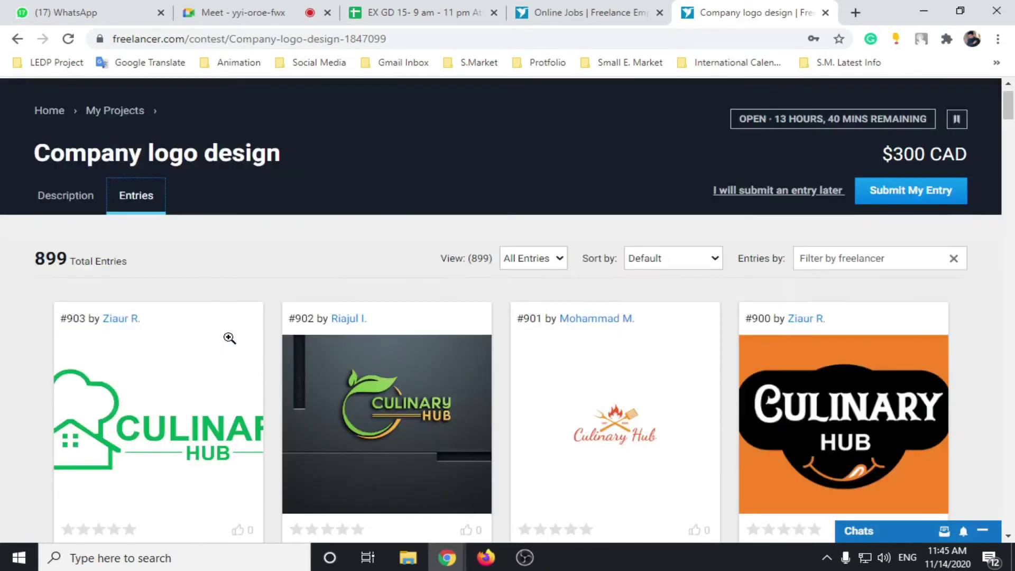
Step: Flip to Description and back to Entries, then browse the grid of 899 Culinary Hub logos
click(63, 232)
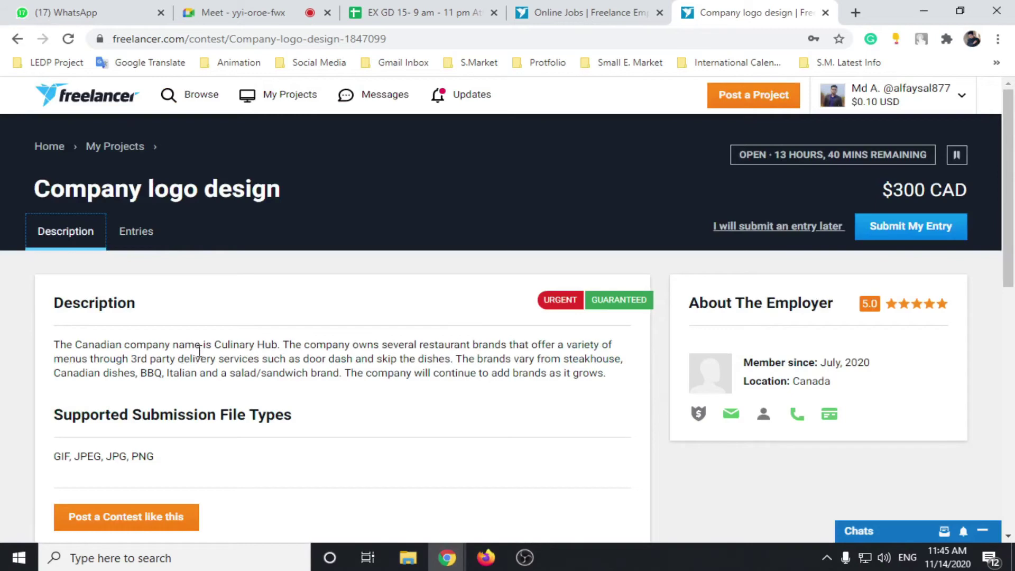
click(136, 239)
scroll(181, 288, down, 4)
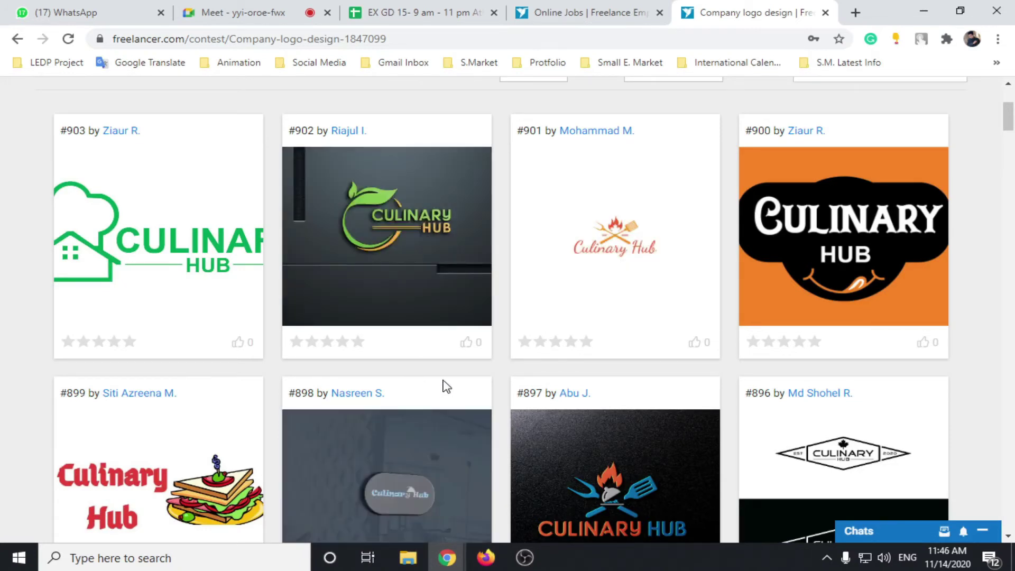
scroll(351, 340, down, 3)
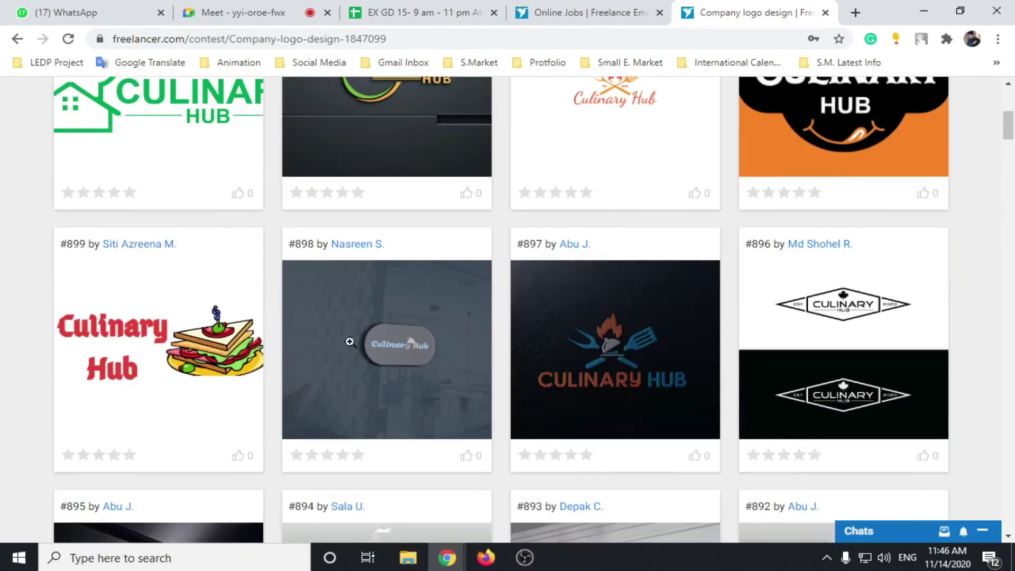
scroll(239, 300, up, 4)
scroll(238, 300, down, 6)
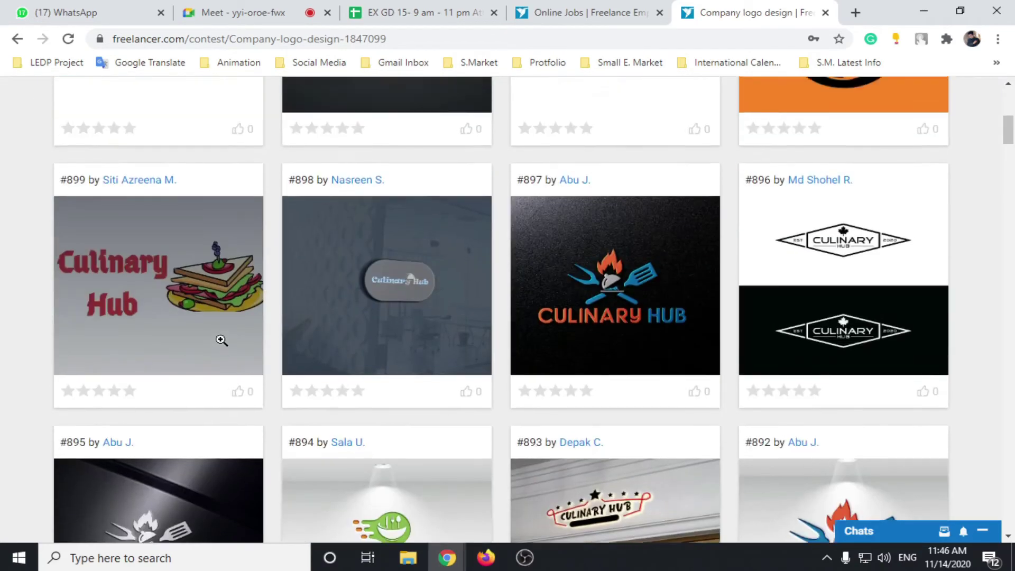
scroll(220, 341, up, 4)
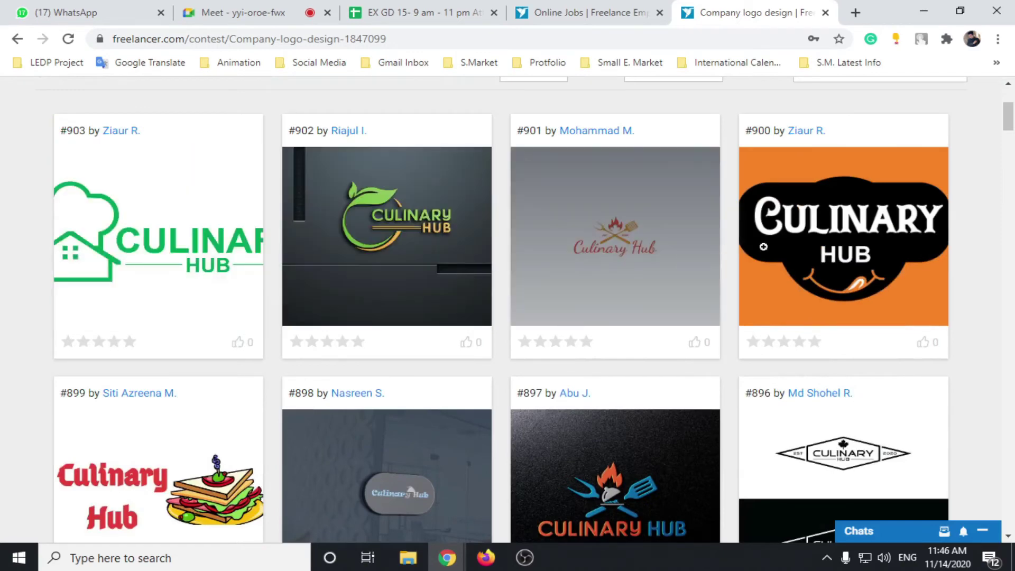
scroll(804, 385, down, 4)
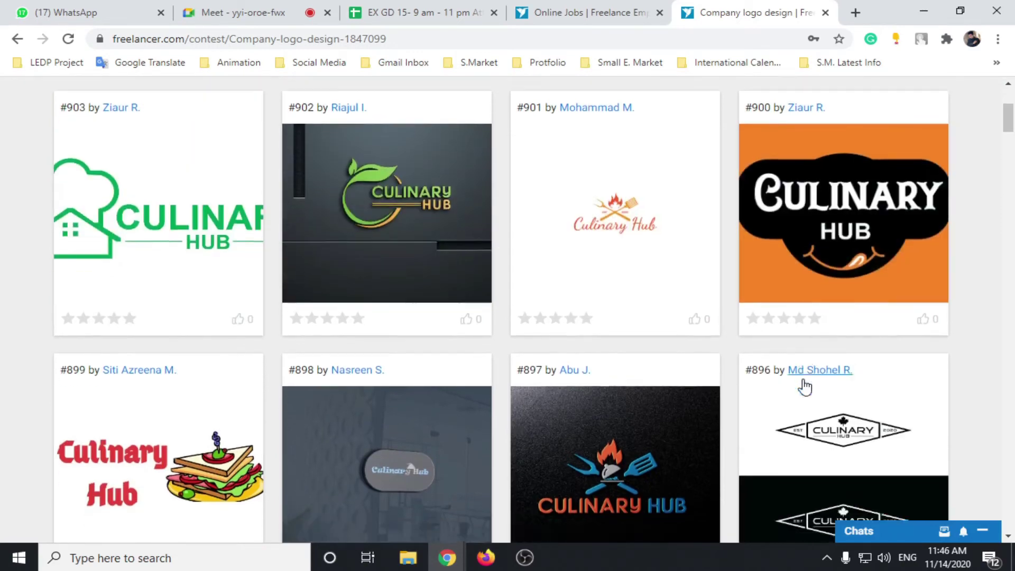
scroll(512, 412, down, 5)
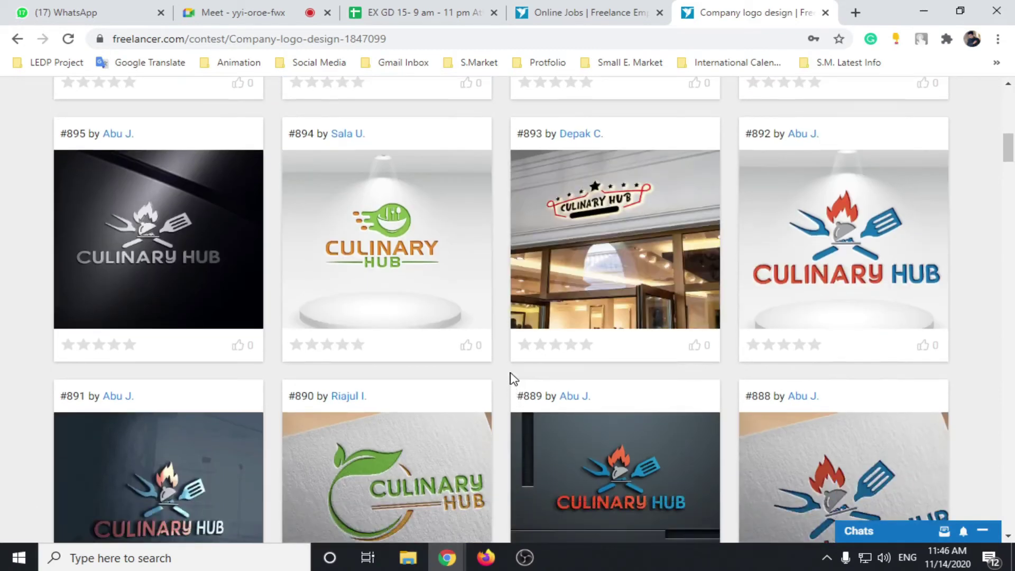
scroll(511, 378, up, 14)
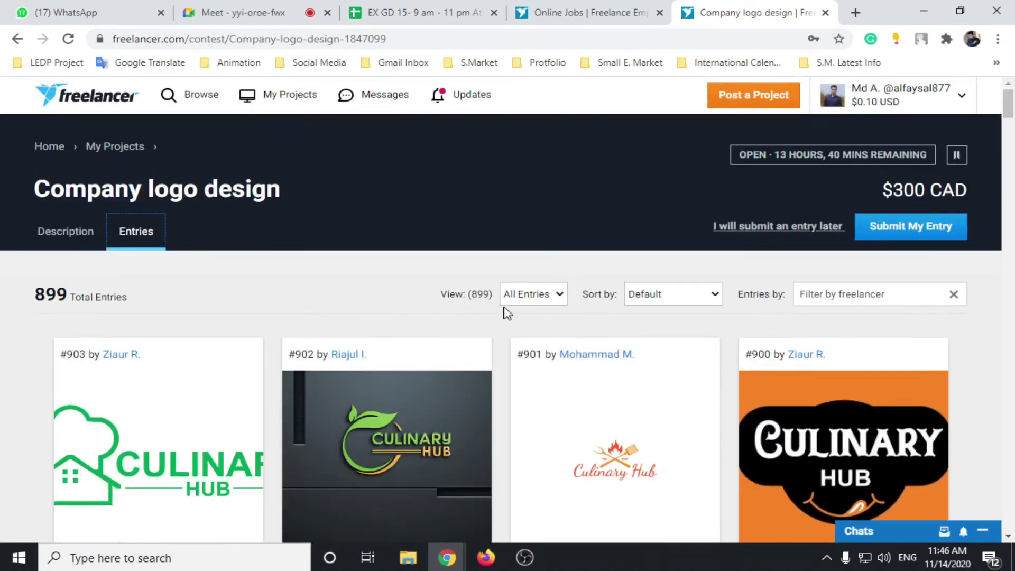
scroll(536, 298, down, 3)
Step: Filter the entries view to Rejected (1), then Withdrawn (22), and look them over
click(549, 148)
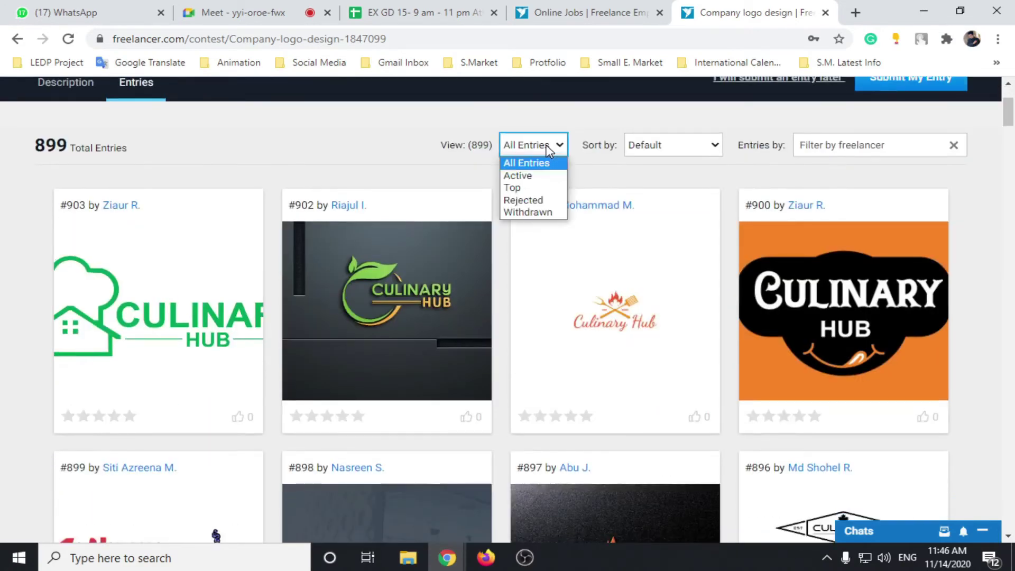
click(533, 199)
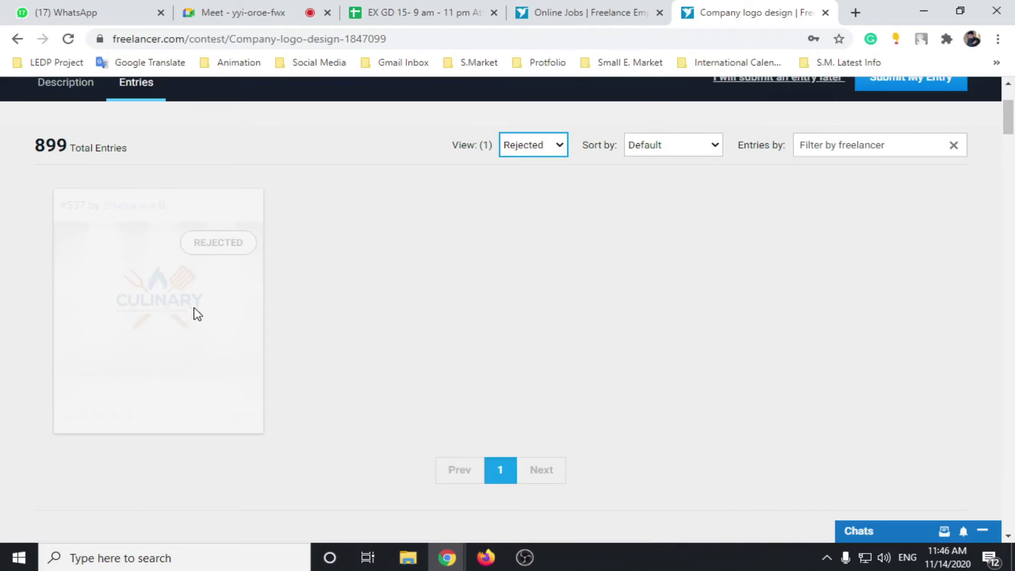
scroll(196, 314, up, 3)
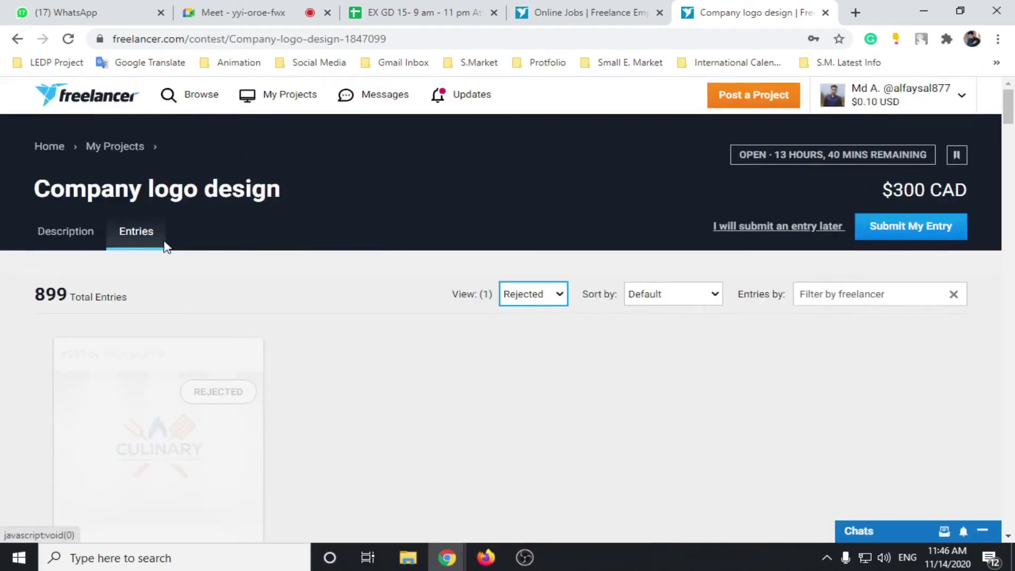
click(538, 295)
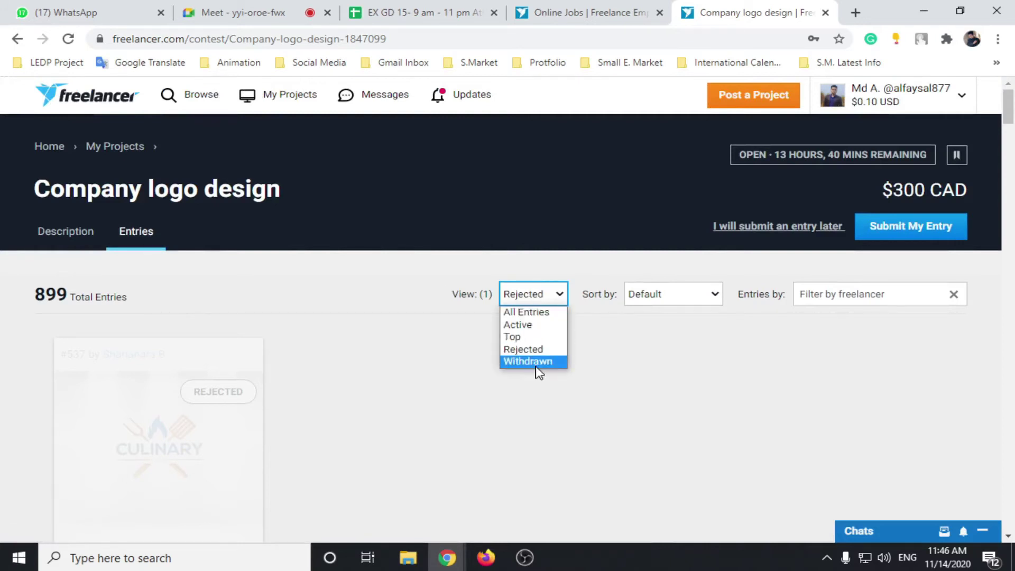
click(528, 361)
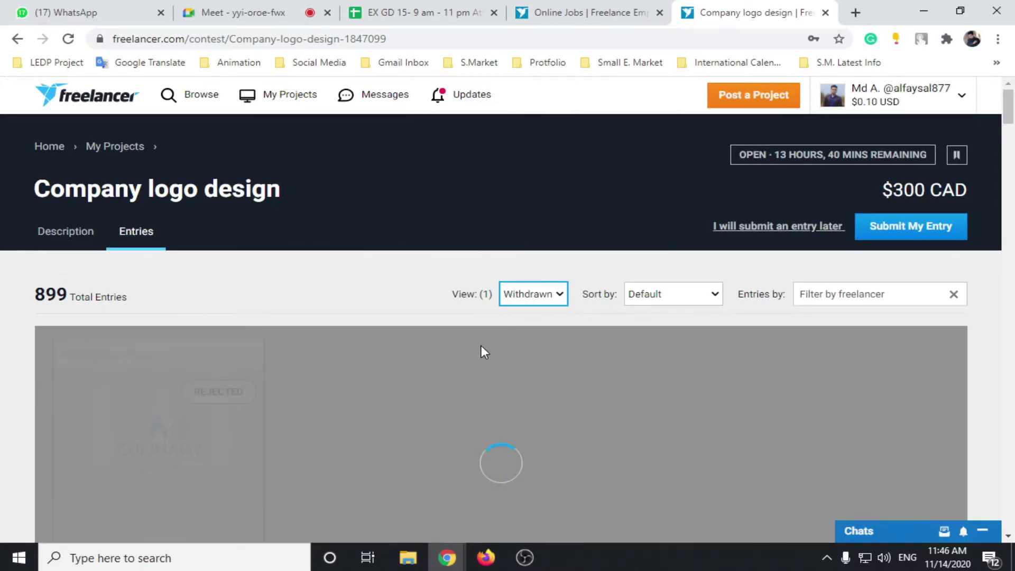
scroll(478, 338, down, 4)
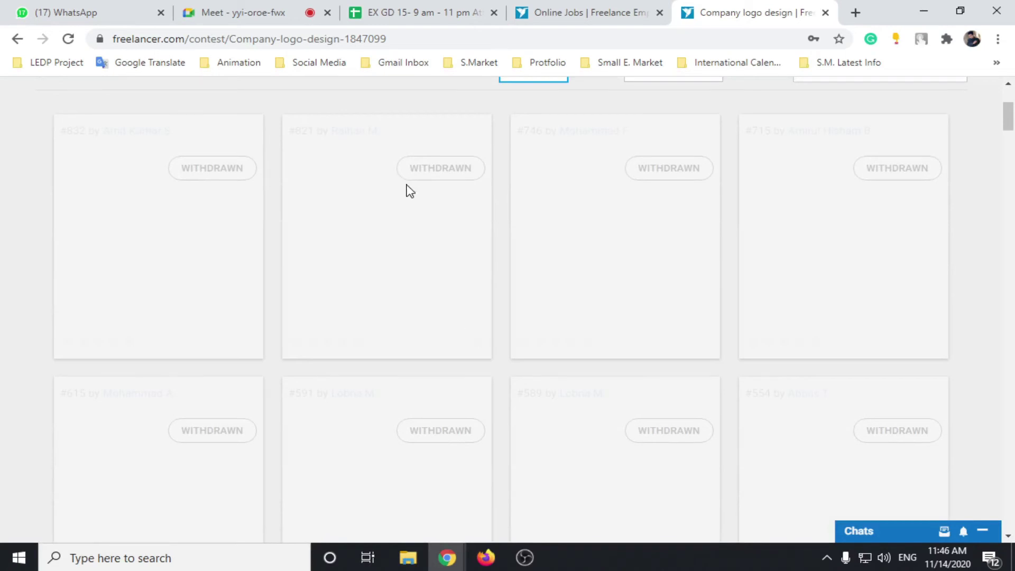
scroll(409, 190, up, 4)
Step: Set the View filter back to All Entries to list all 899 entries
click(553, 294)
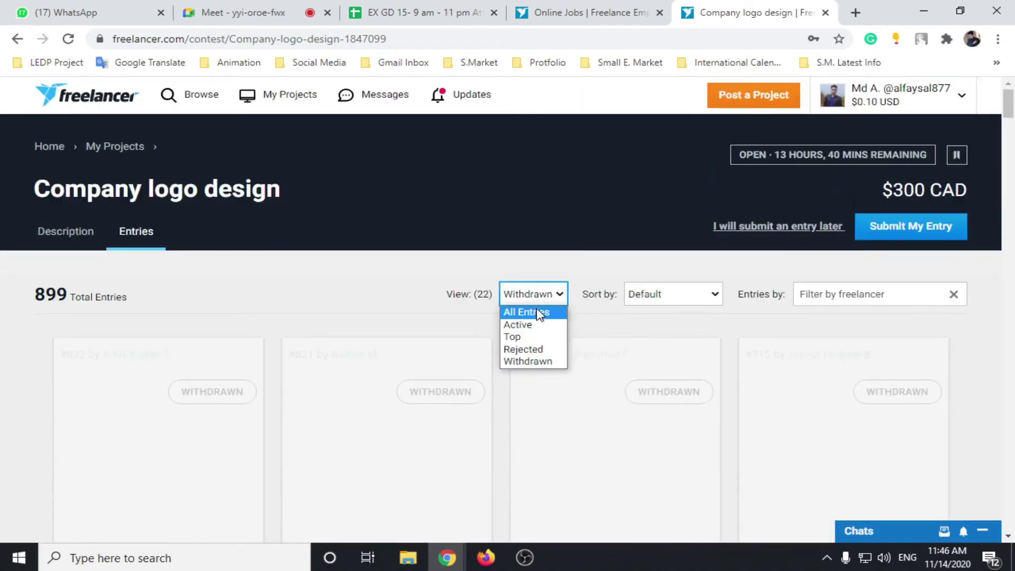
click(658, 293)
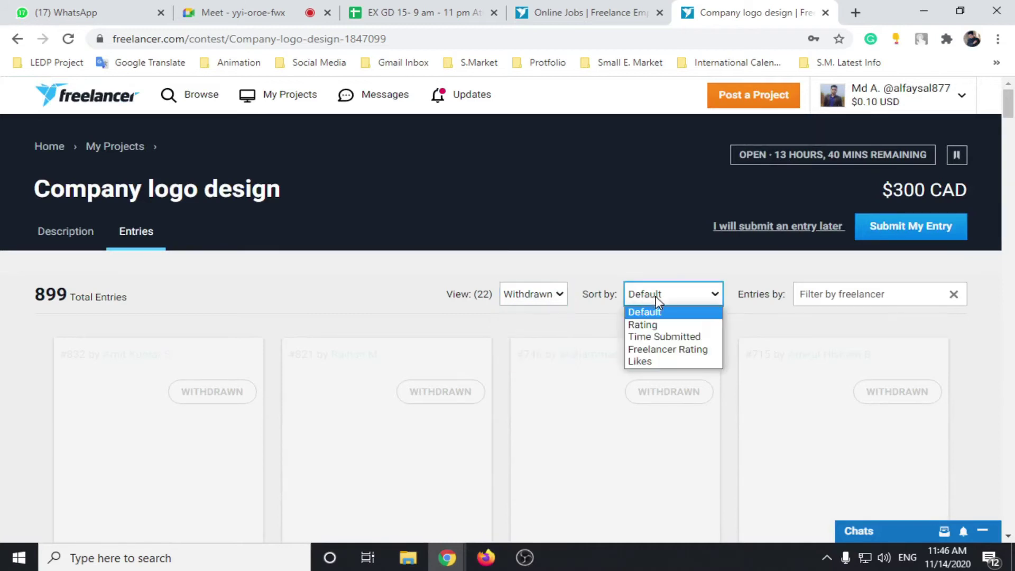
click(550, 296)
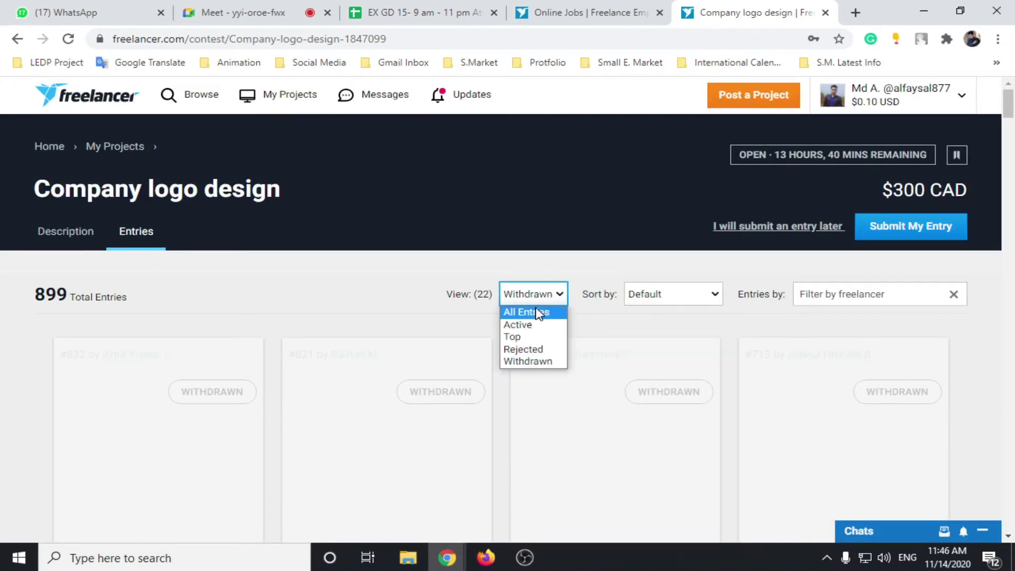
click(550, 312)
click(673, 297)
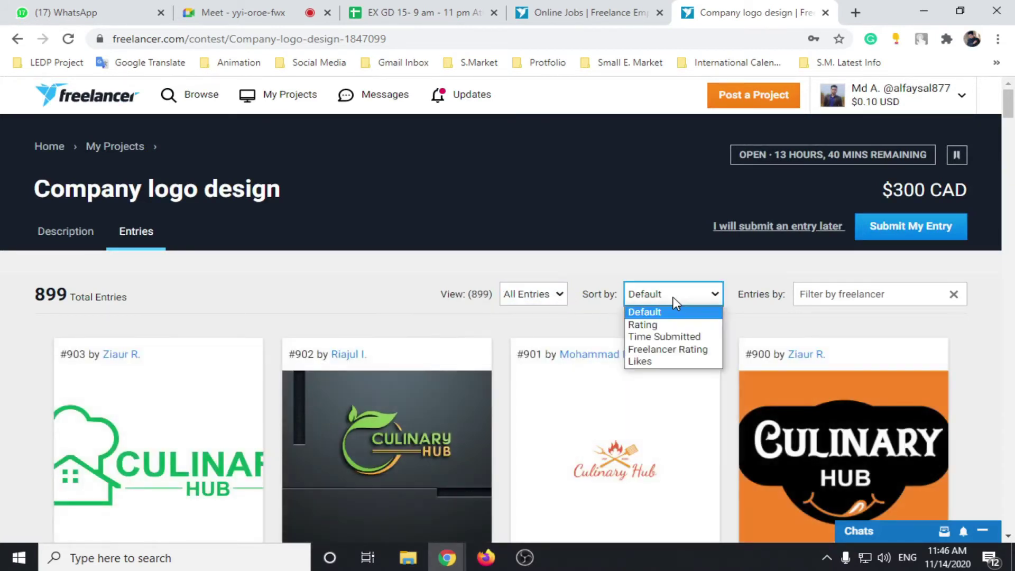
Step: Sort the 899 entries by Rating and scroll through the top-rated logos, starting with #912
click(655, 323)
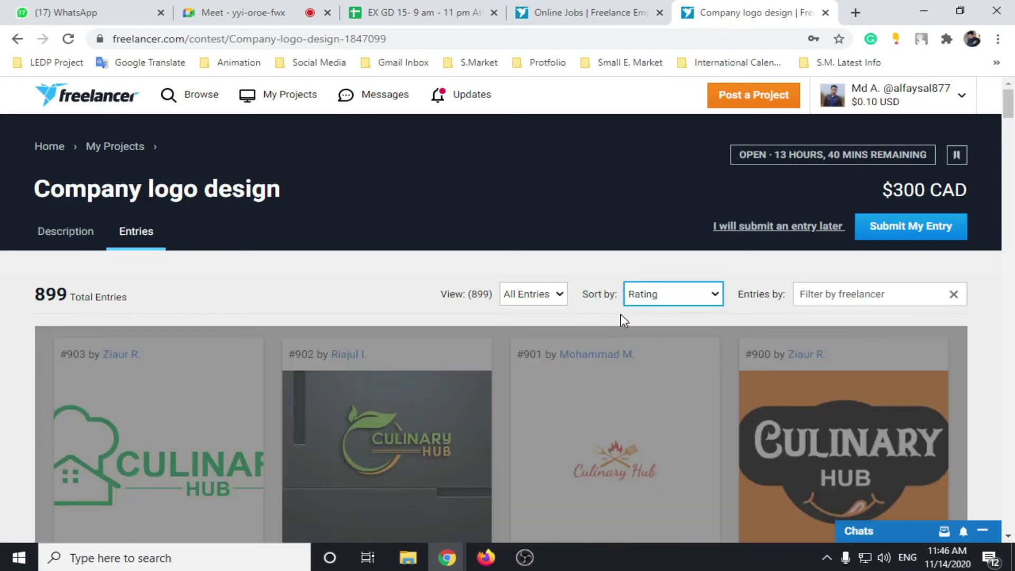
scroll(614, 306, down, 3)
scroll(320, 247, down, 3)
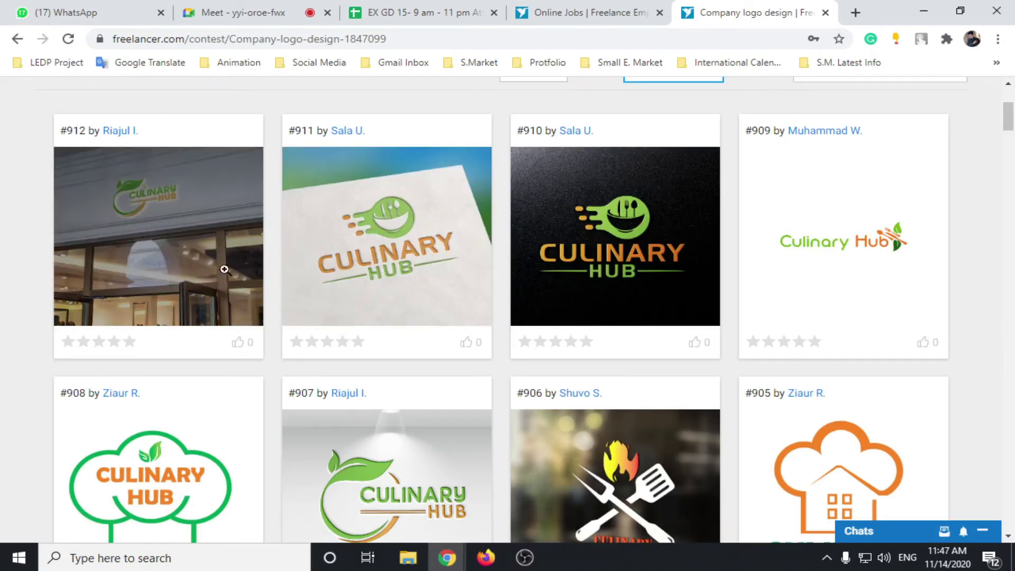
scroll(418, 346, up, 4)
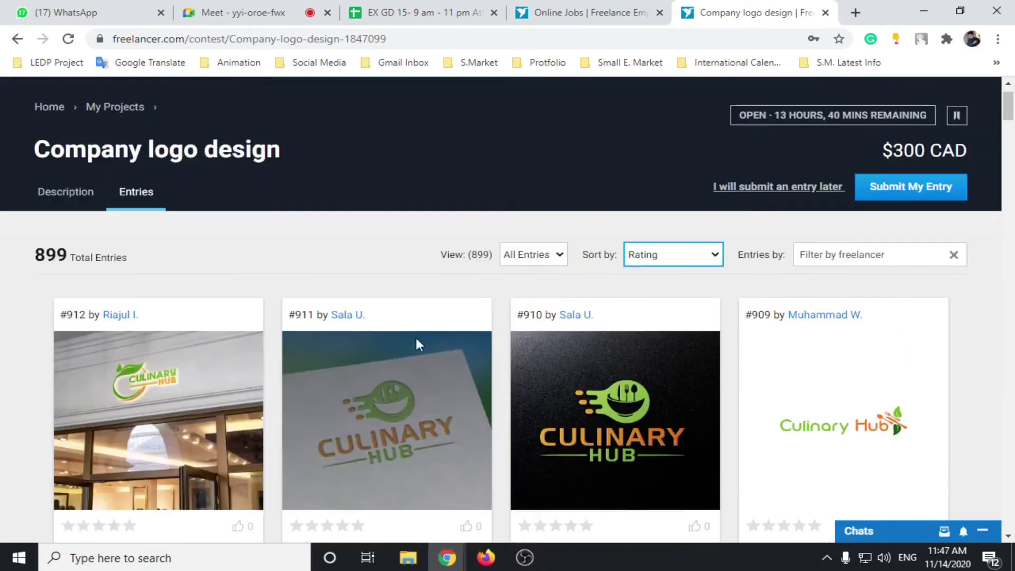
scroll(648, 347, down, 4)
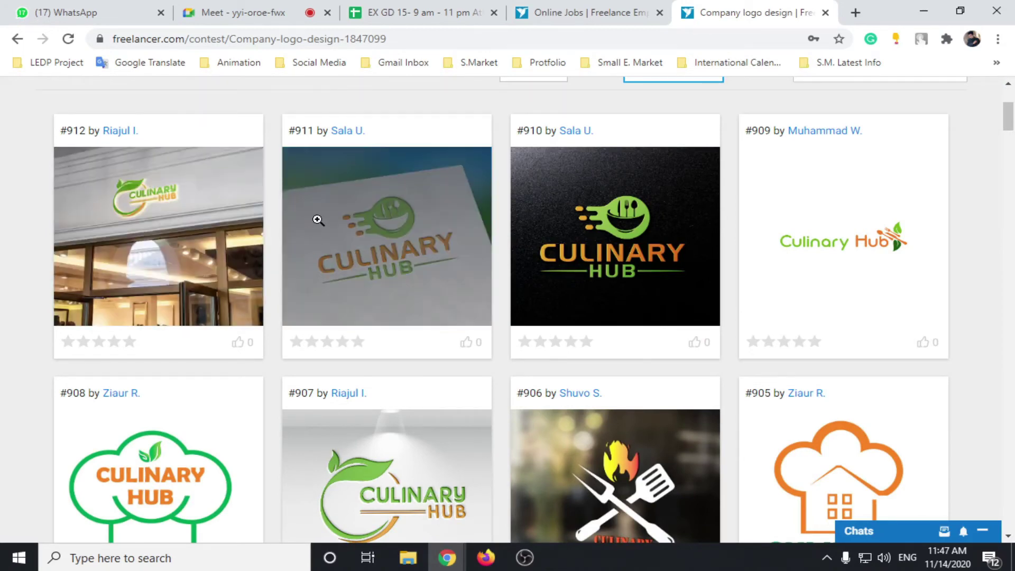
scroll(318, 220, up, 3)
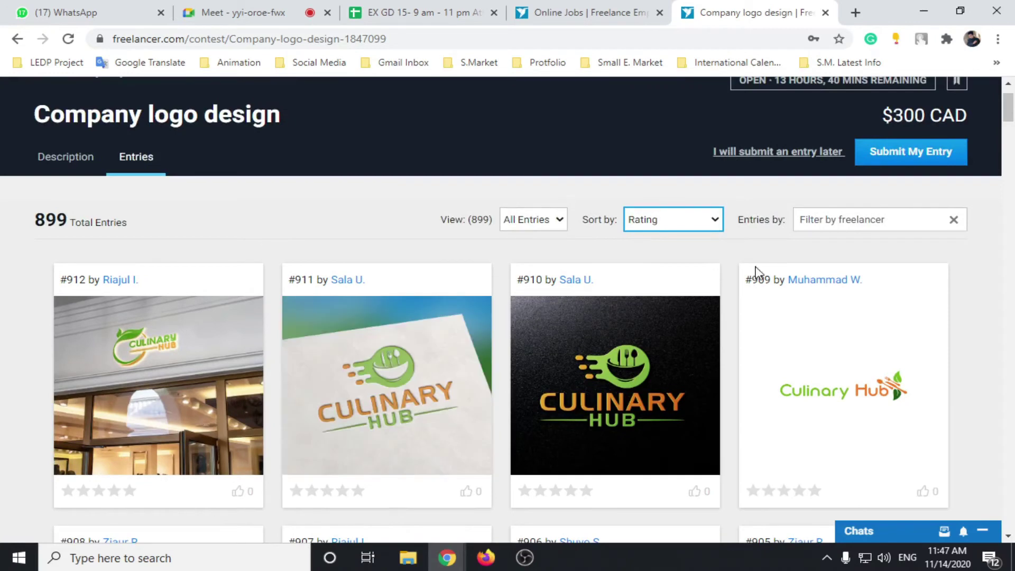
scroll(756, 273, down, 3)
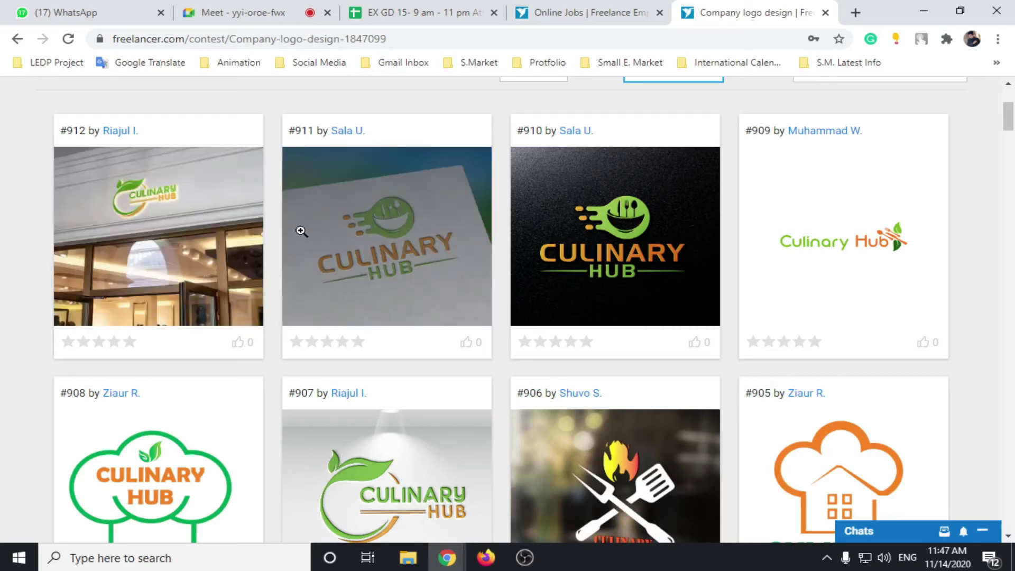
scroll(541, 339, up, 4)
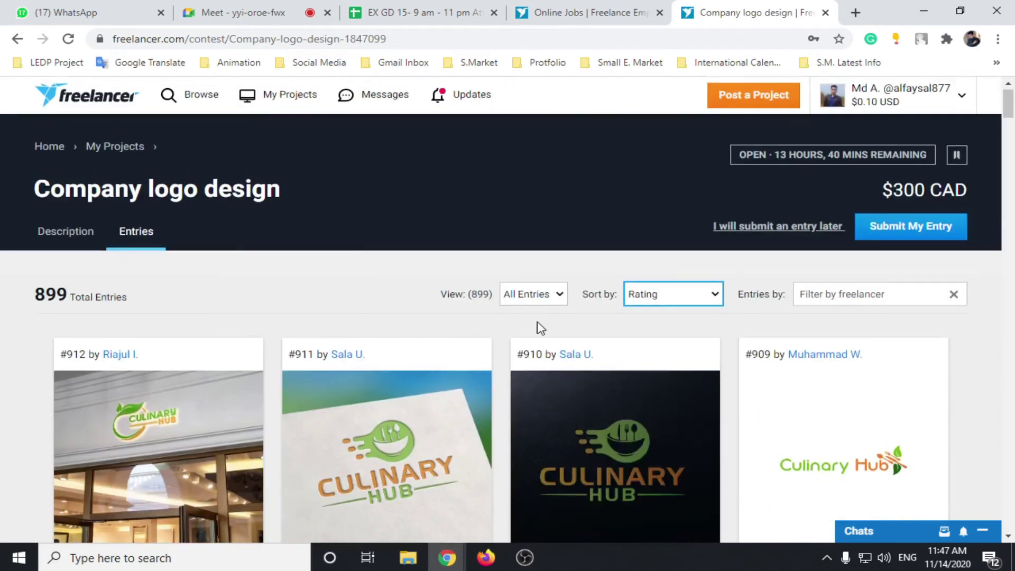
scroll(249, 313, down, 3)
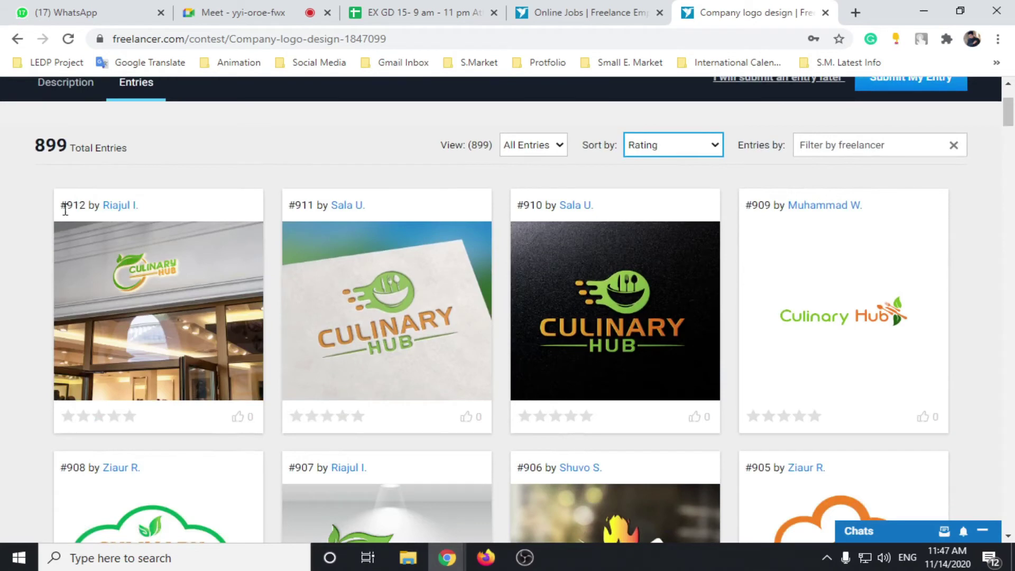
Step: Open entry #912's designer profile, read their single 5.0 client review, then go back to the contest
click(125, 207)
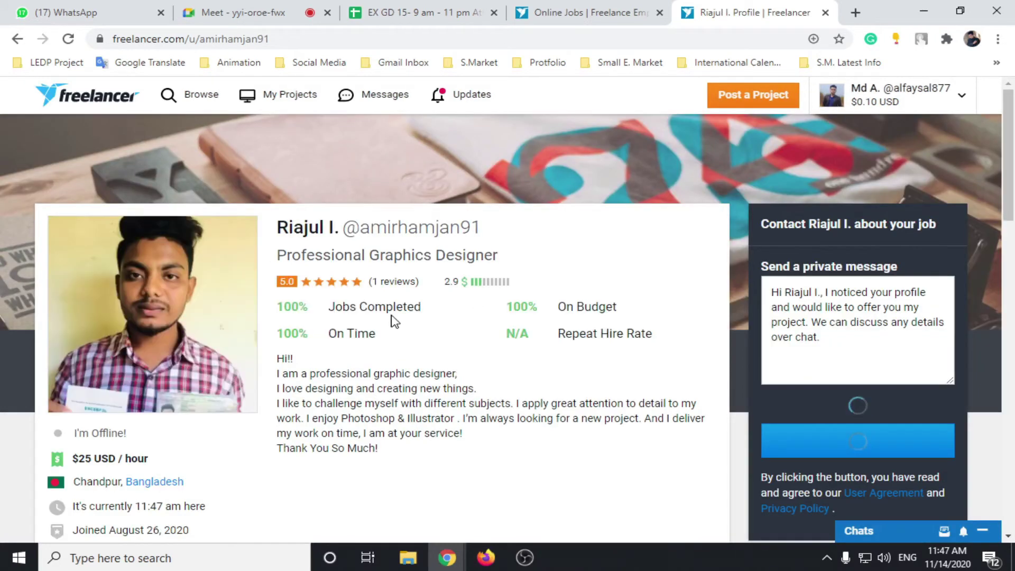
scroll(458, 429, down, 10)
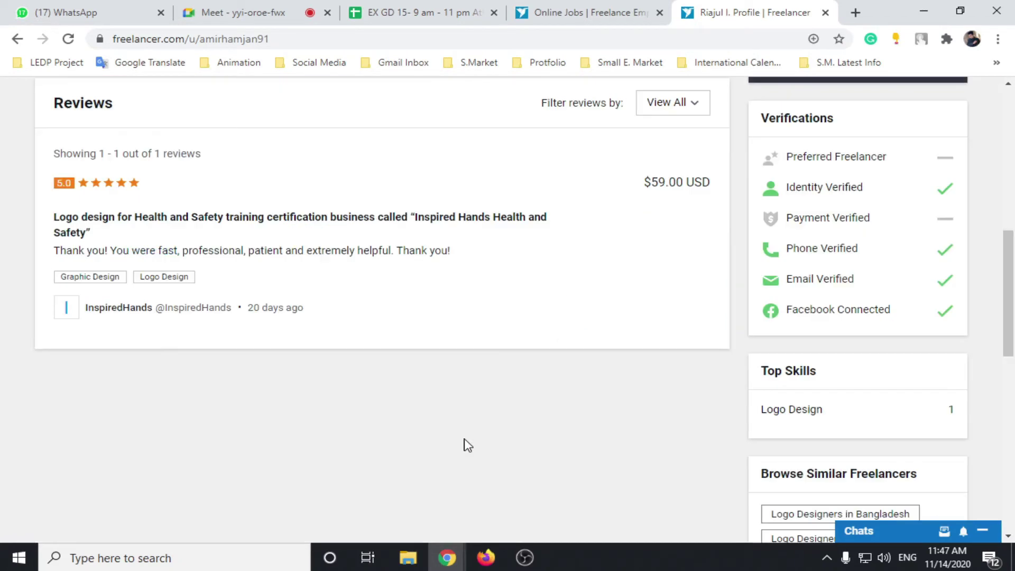
scroll(243, 370, up, 1)
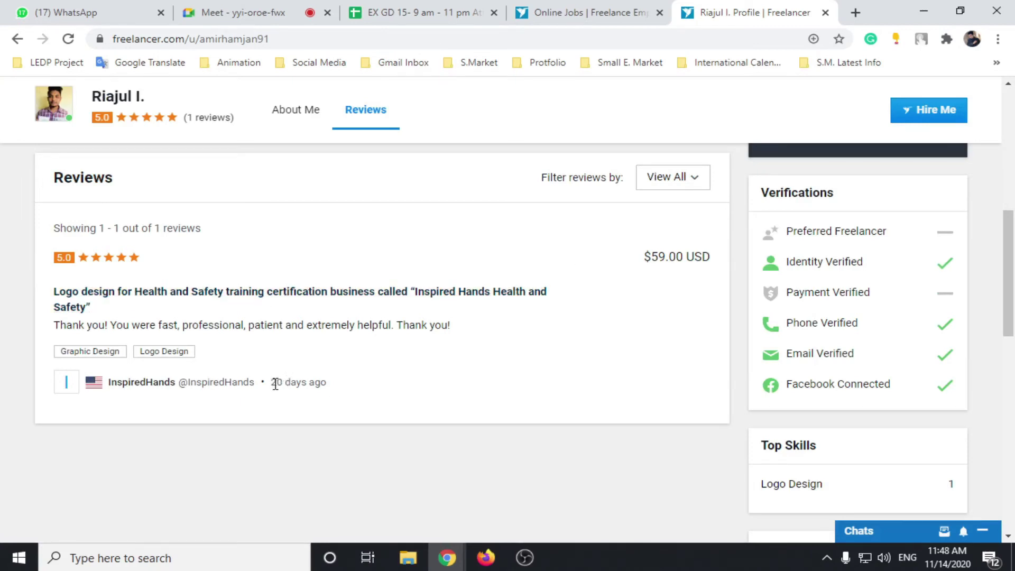
drag(275, 384, 340, 389)
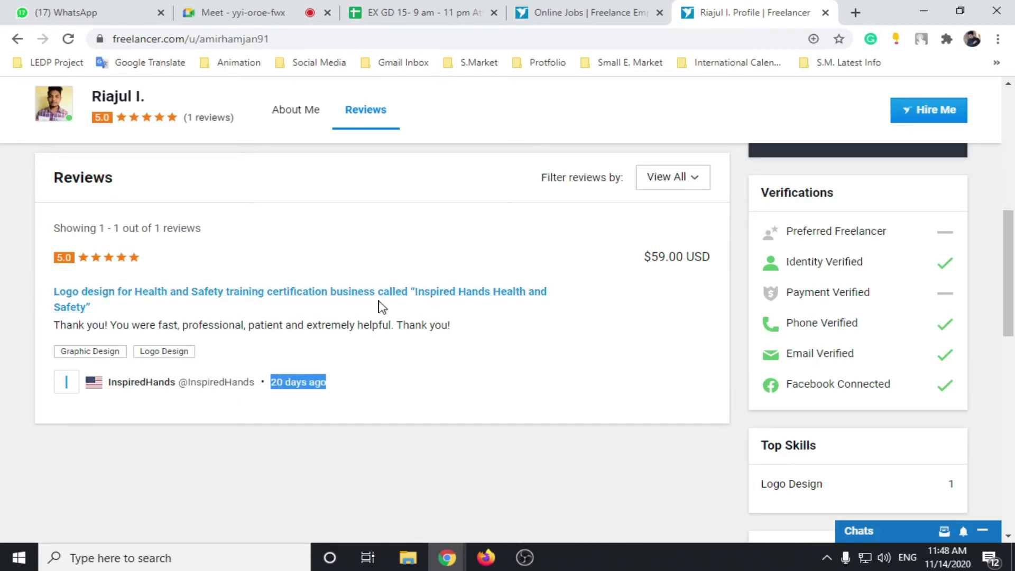
click(166, 323)
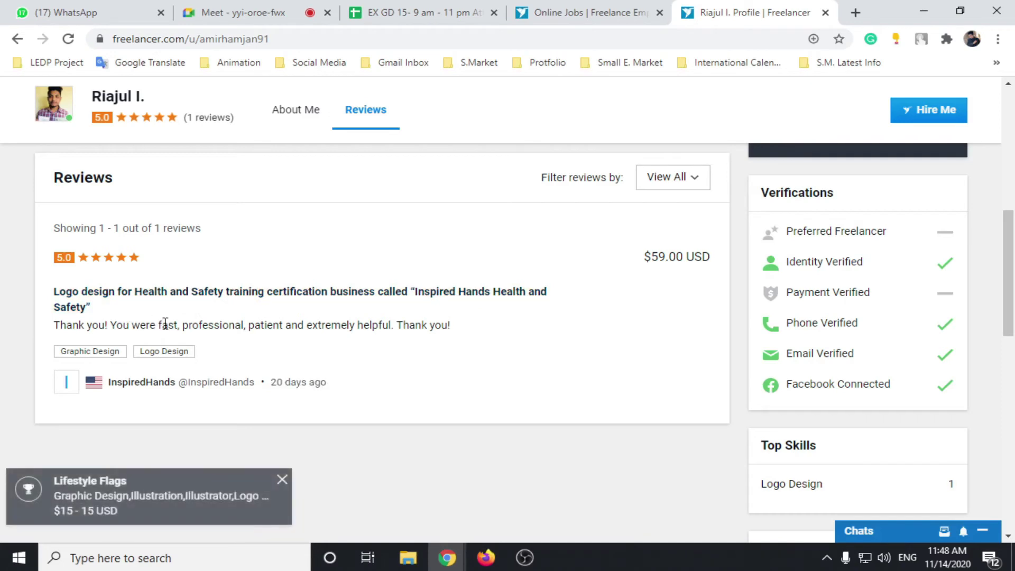
drag(55, 325, 419, 324)
click(351, 324)
scroll(344, 326, up, 1)
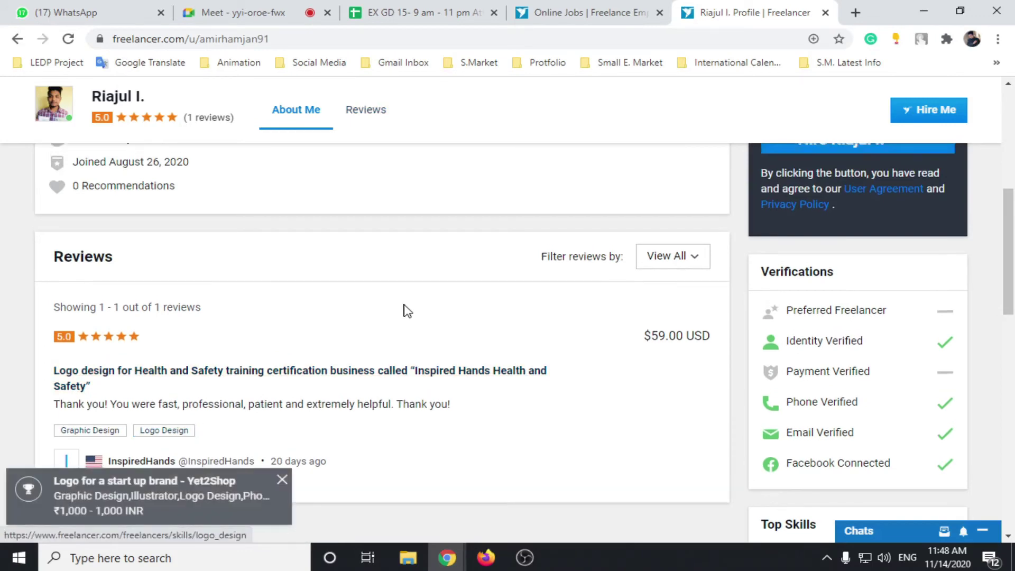
scroll(404, 311, up, 5)
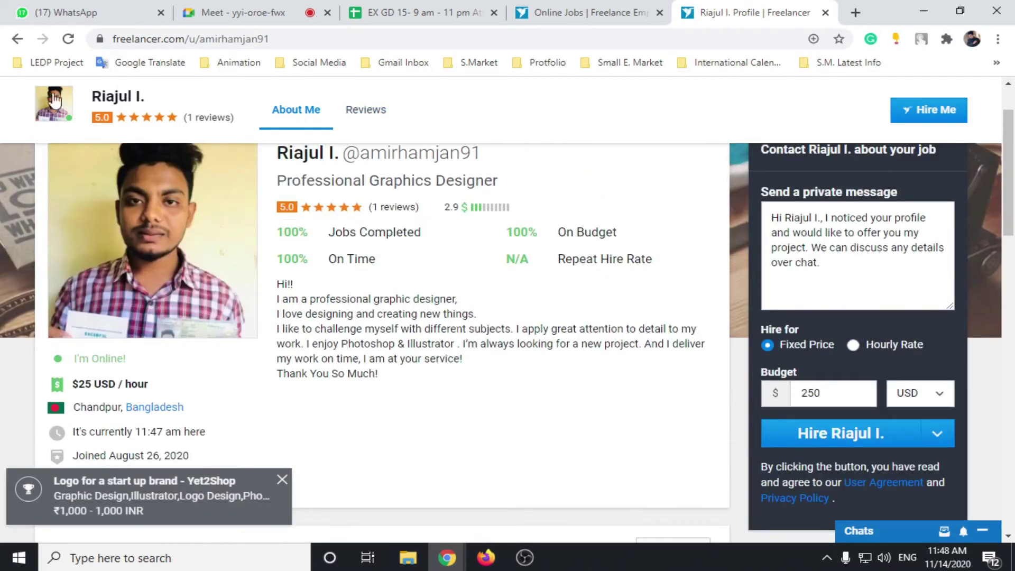
click(18, 39)
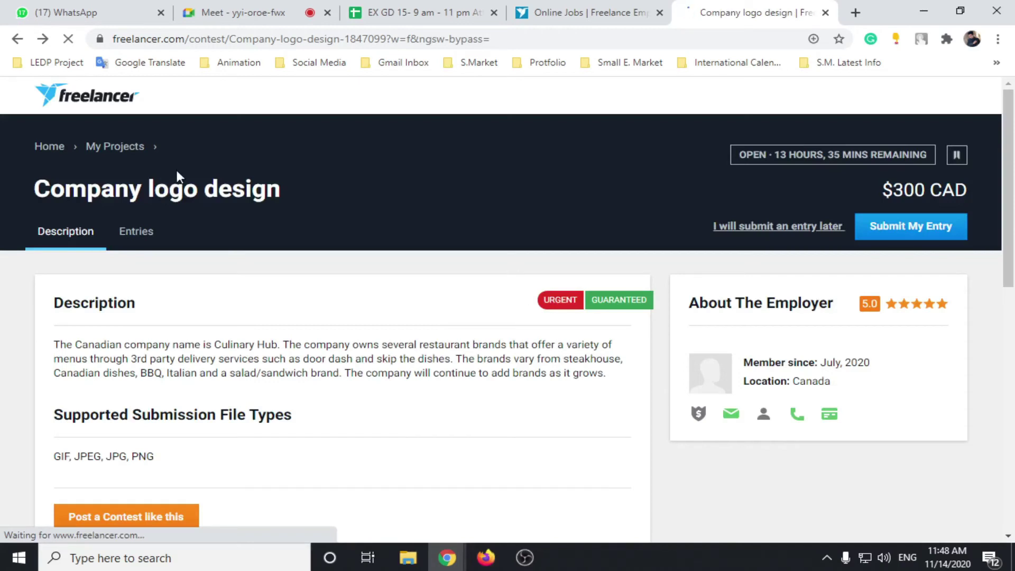
Step: Switch to the logo contest search tab and filter Listing Types to Sealed, leaving 25 results
key(ctrl+shift+Tab)
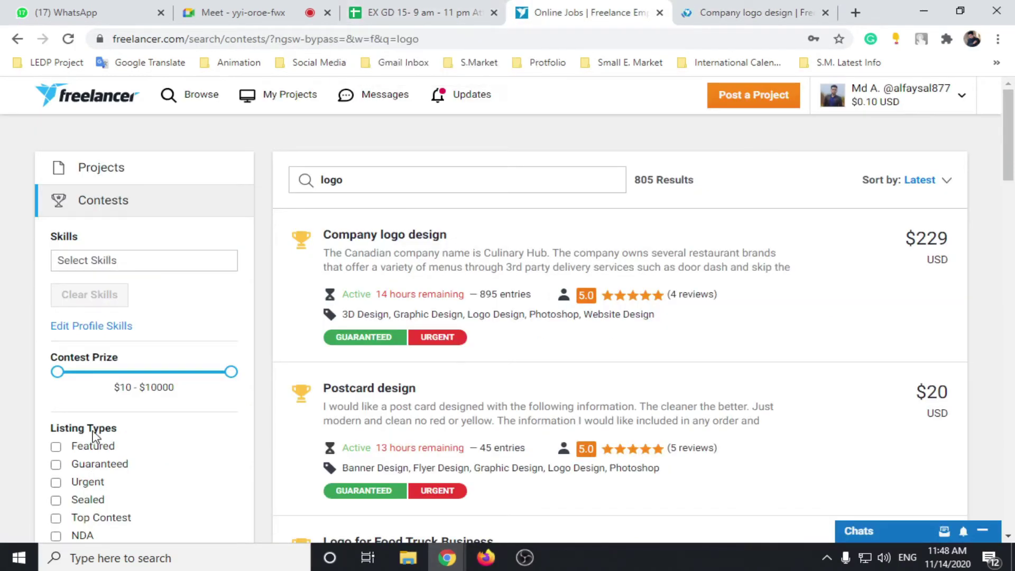
scroll(93, 436, down, 1)
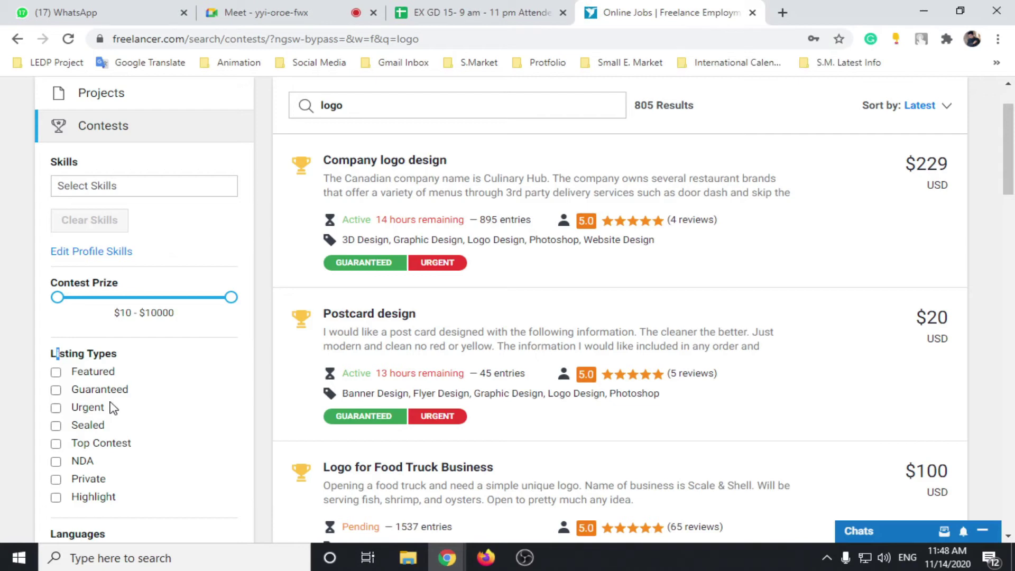
click(56, 424)
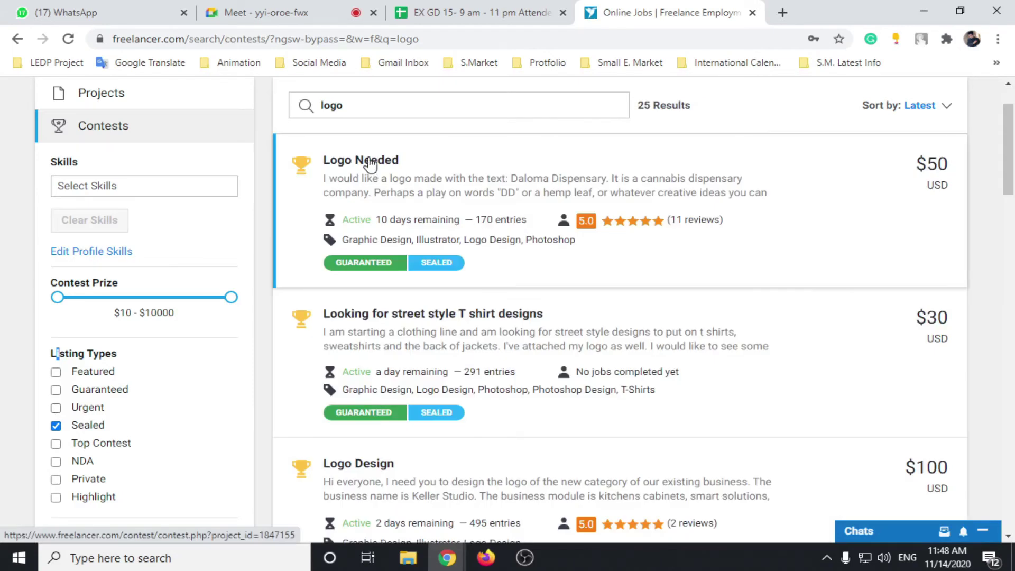
click(370, 162)
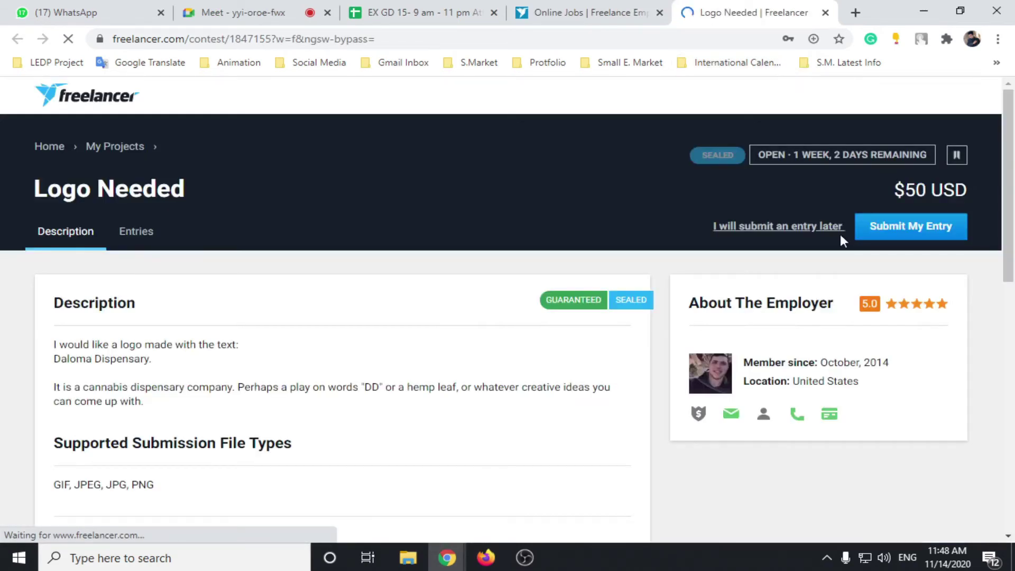
click(142, 239)
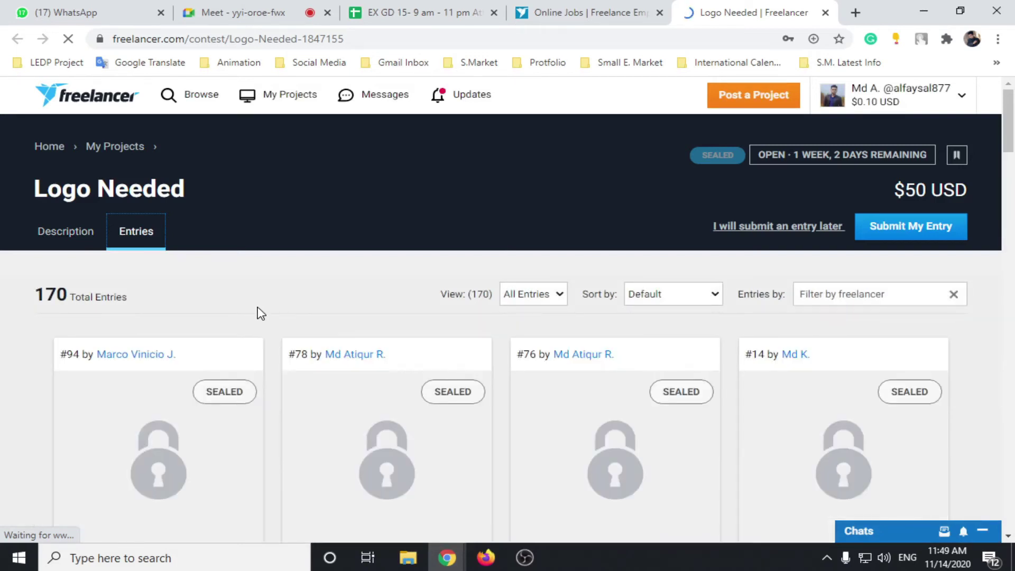
key(ctrl+shift+Tab)
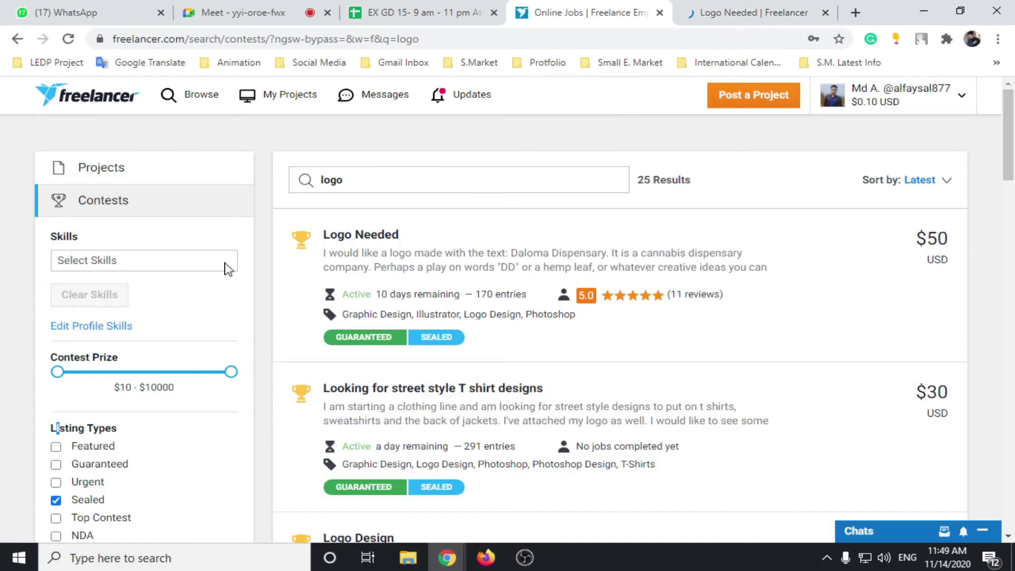
key(ctrl+Tab)
scroll(331, 410, down, 4)
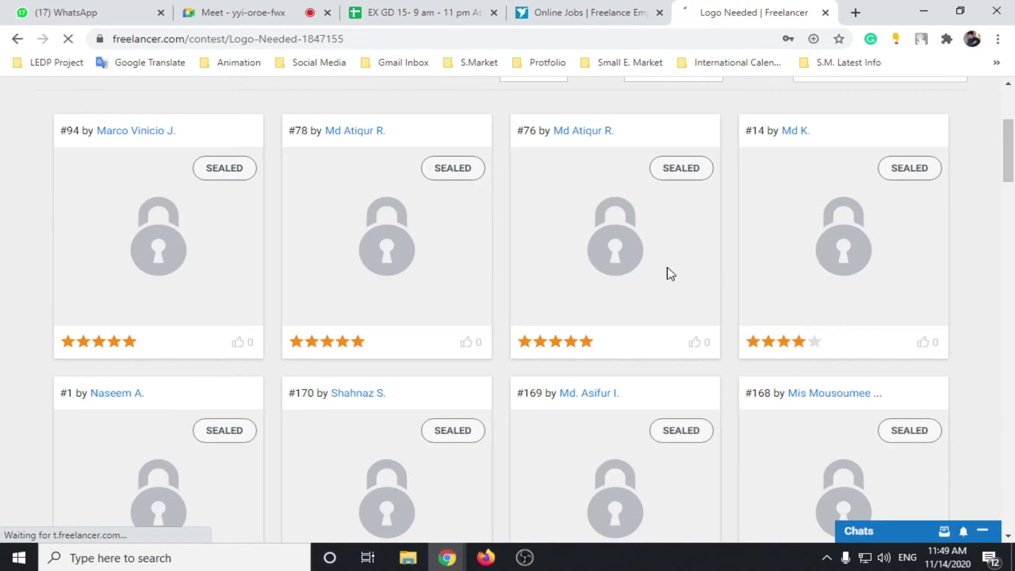
scroll(148, 503, up, 3)
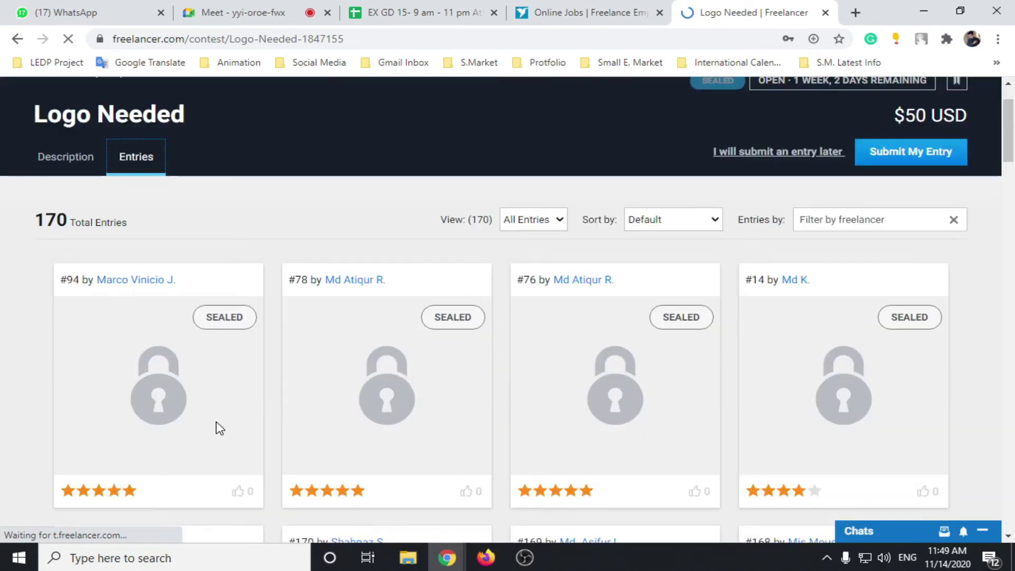
scroll(248, 431, down, 3)
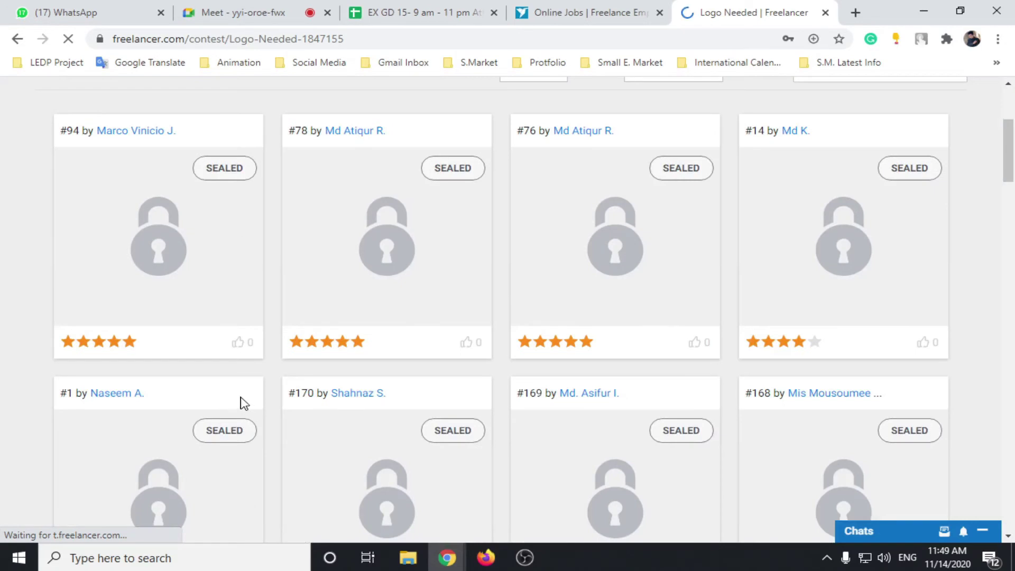
scroll(195, 296, up, 3)
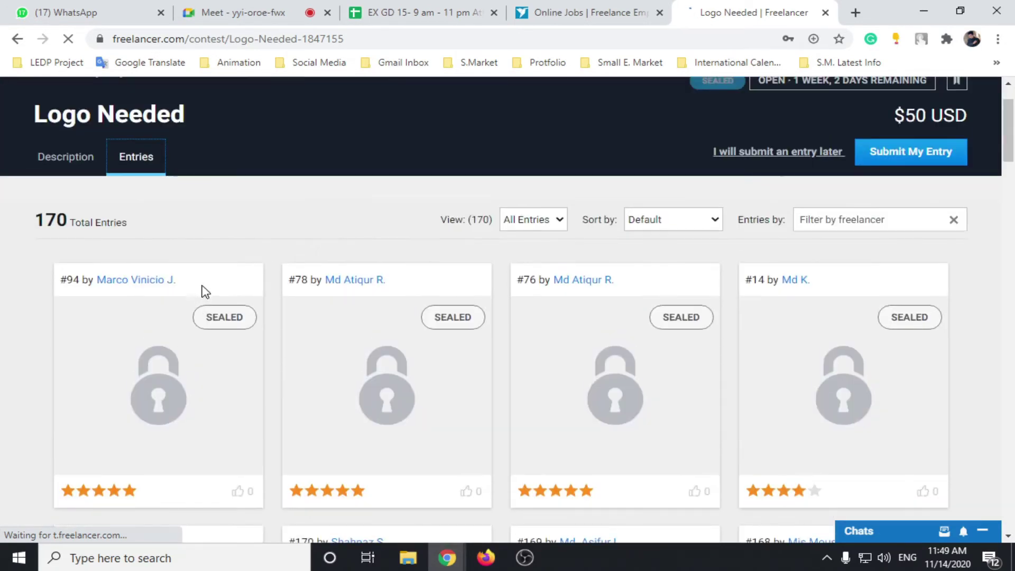
scroll(205, 292, up, 2)
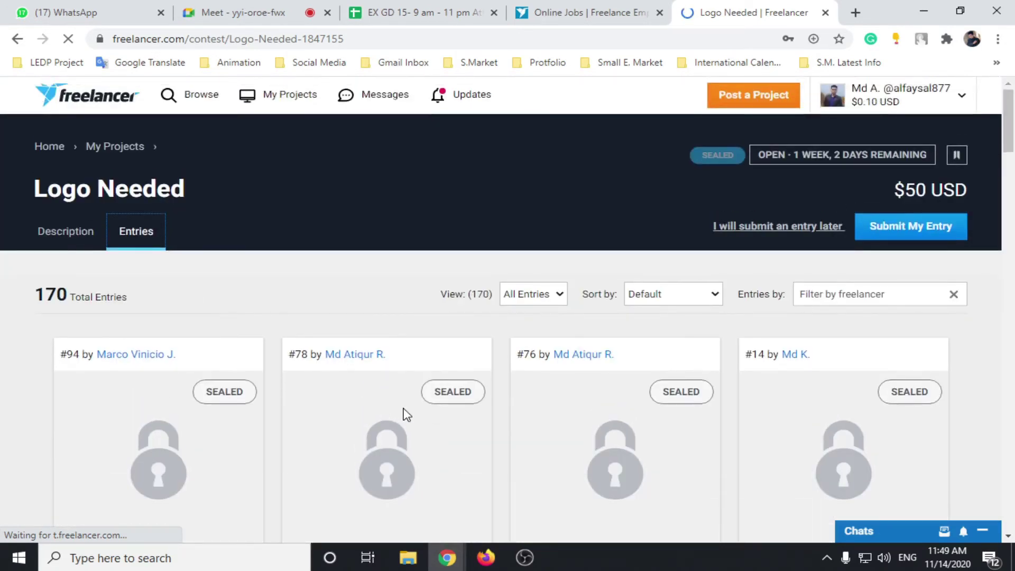
scroll(407, 415, down, 3)
scroll(115, 215, up, 3)
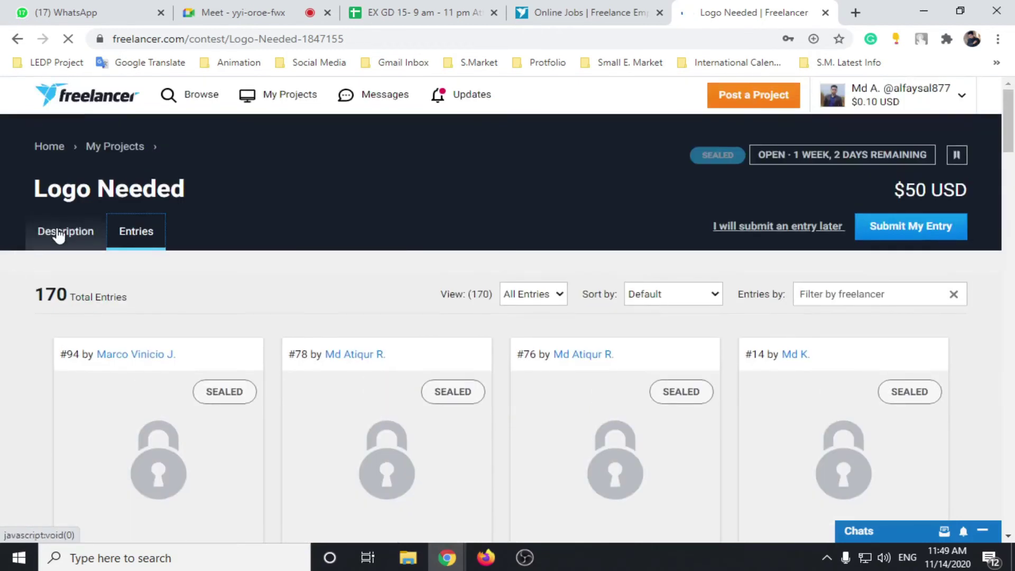
scroll(176, 369, down, 4)
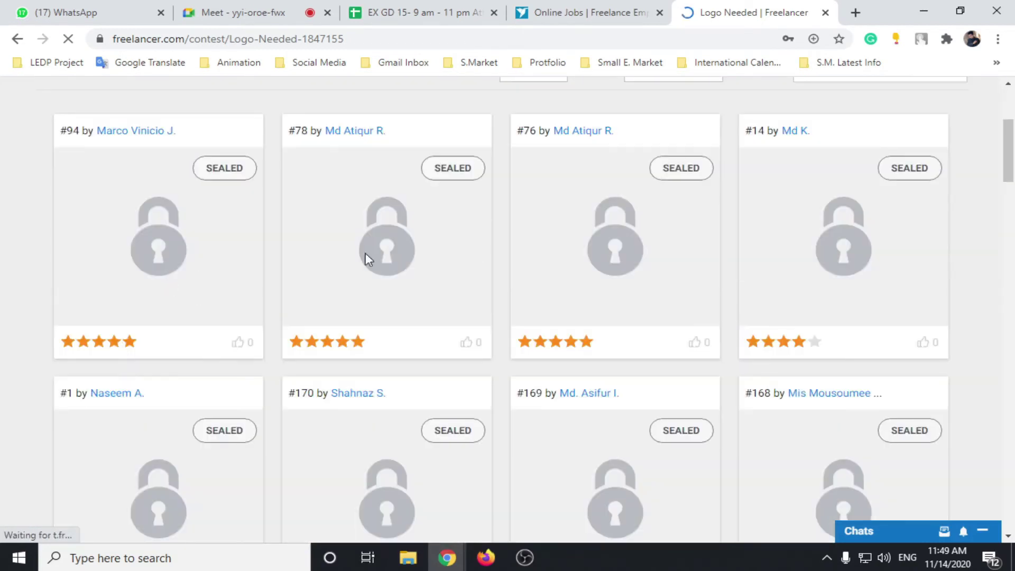
scroll(289, 334, down, 4)
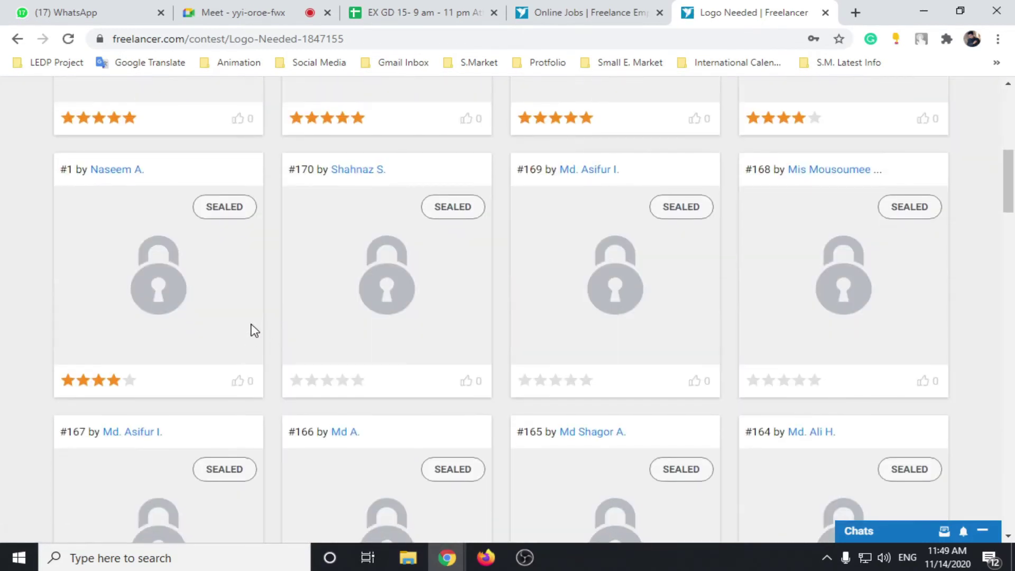
scroll(251, 330, up, 8)
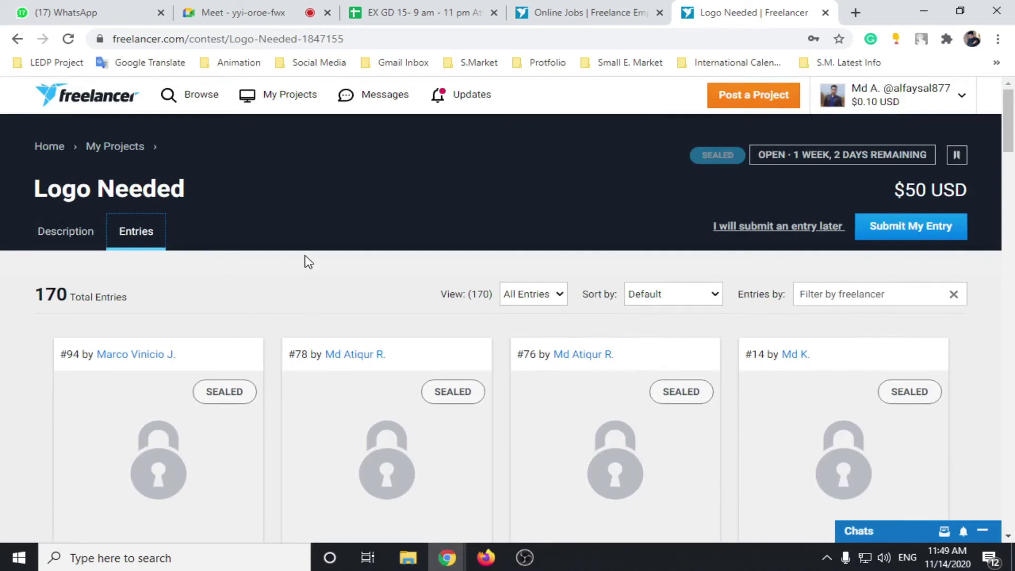
scroll(291, 317, down, 10)
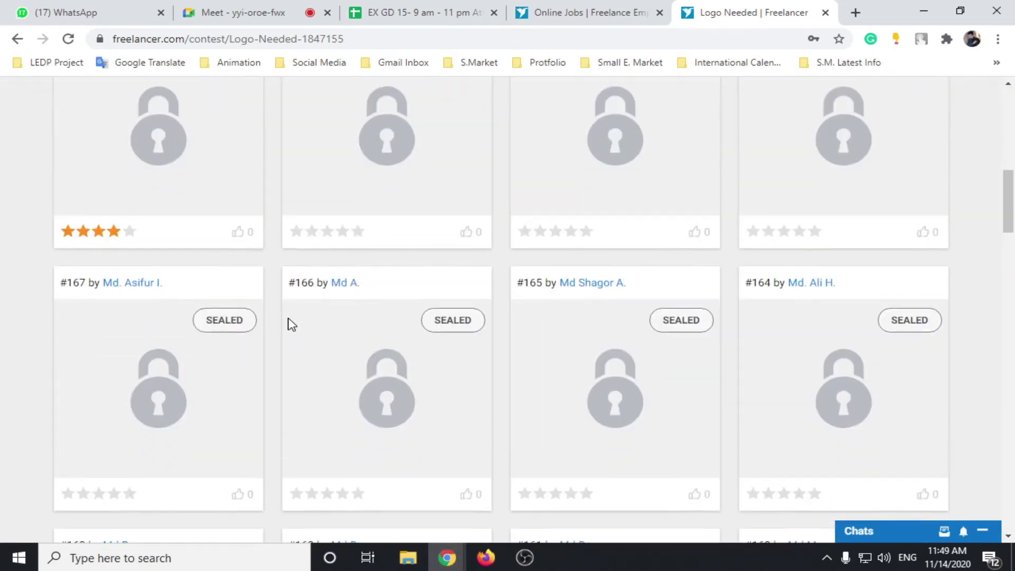
scroll(290, 319, up, 10)
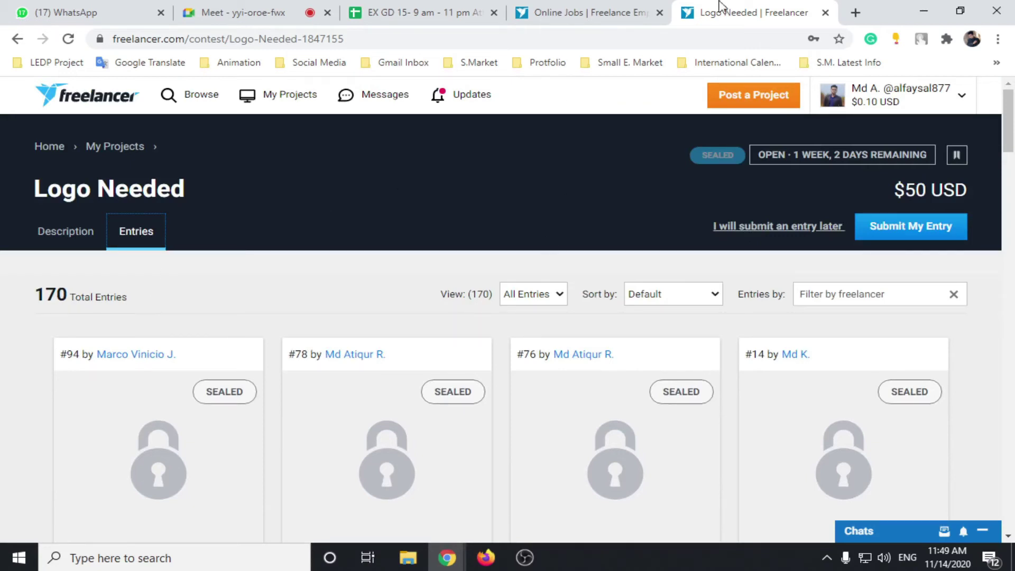
Step: Close the Logo Needed contest tab and switch the site search to Projects
click(825, 12)
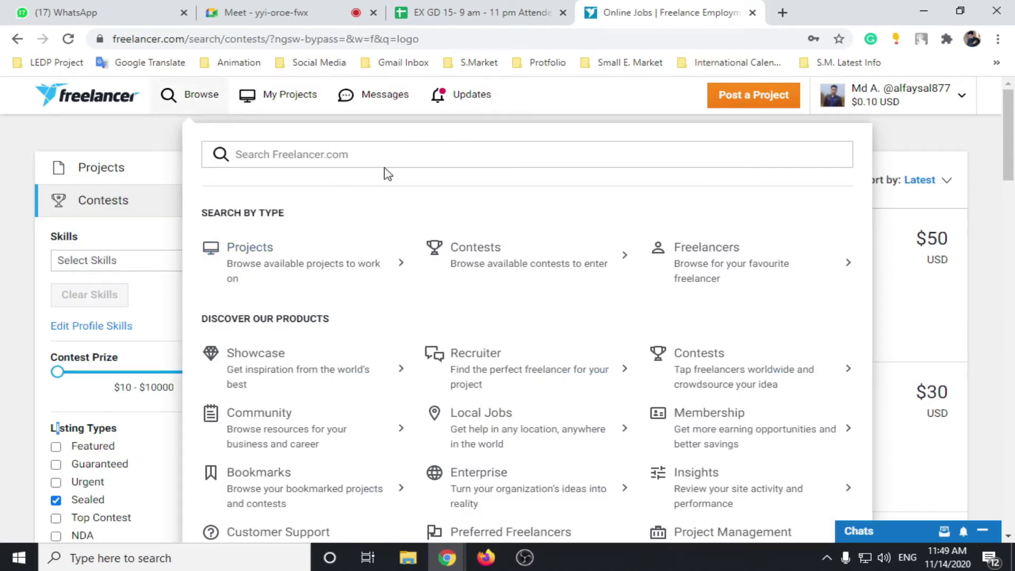
click(319, 154)
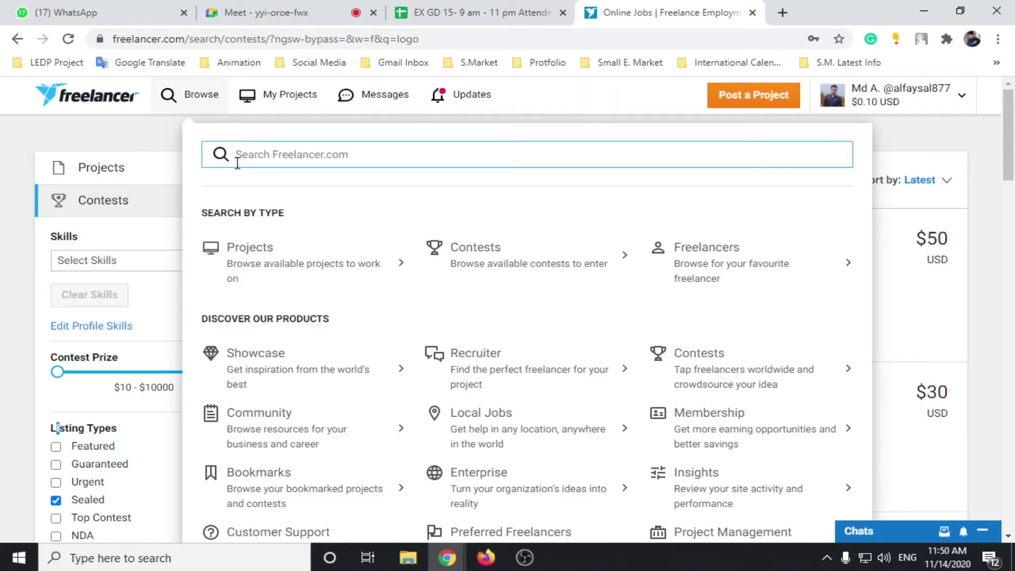
click(246, 260)
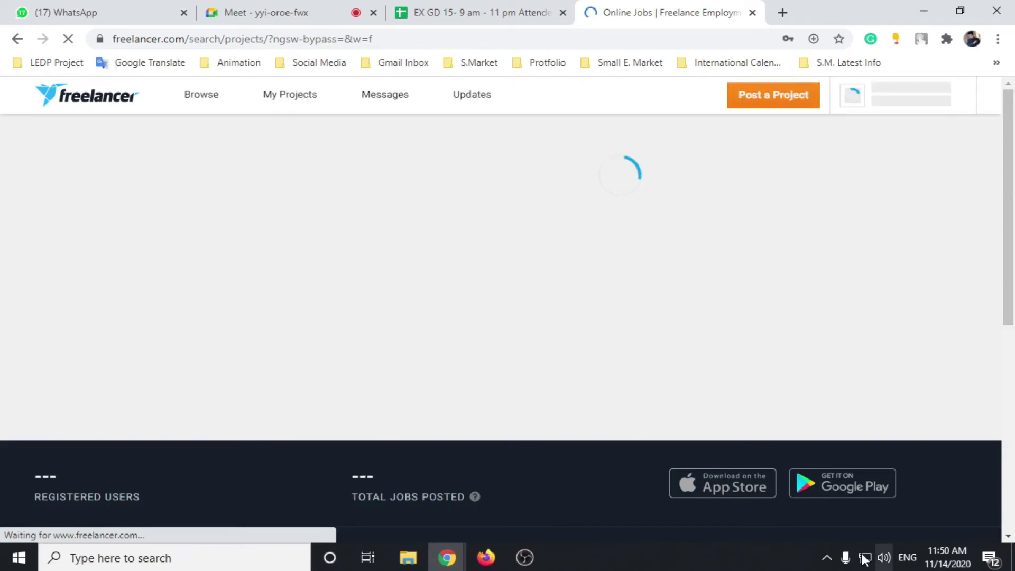
Step: Check the Microphone settings in Realtek HD Audio Manager, then close it
click(827, 558)
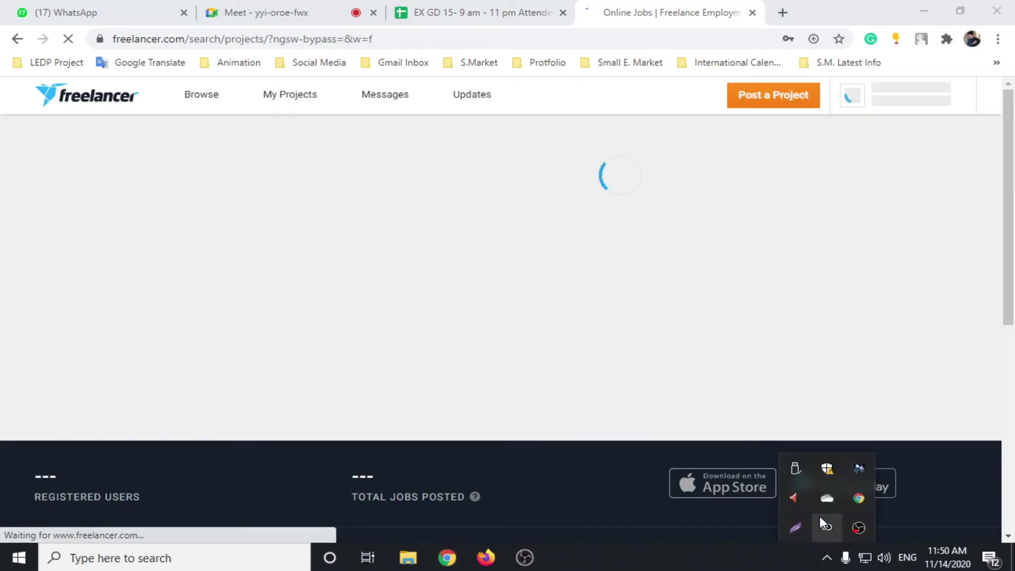
click(820, 518)
click(418, 87)
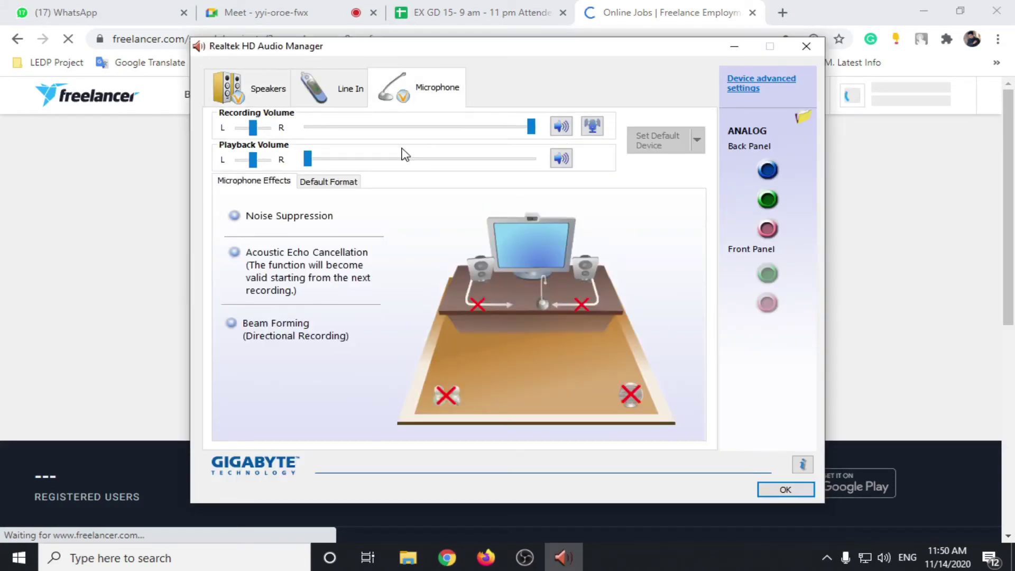
click(799, 490)
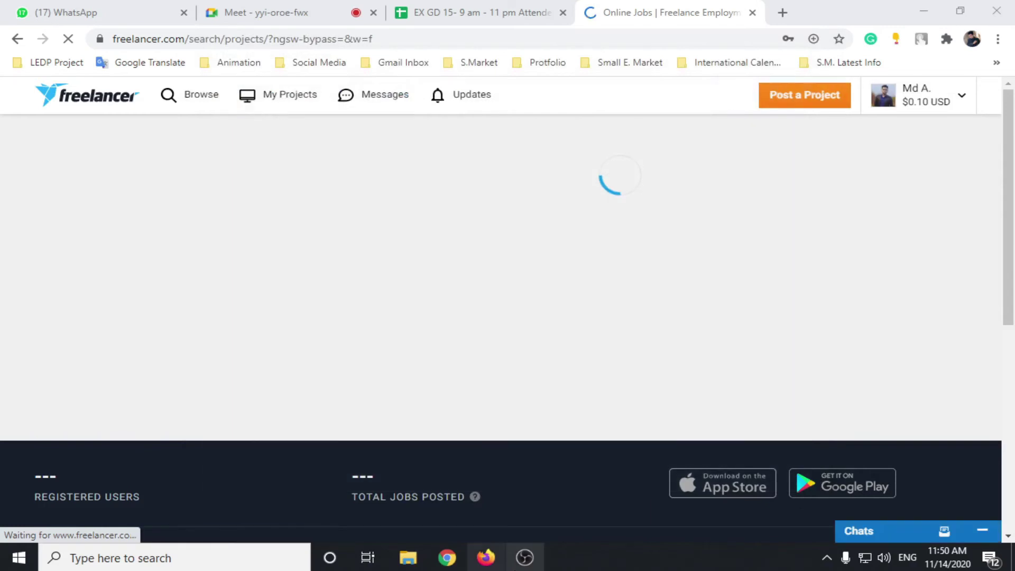
Step: Lower OBS Desktop Audio from -3.3 dB to -6.2 dB and return to Freelancer
key(alt+Tab)
drag(602, 451, 582, 450)
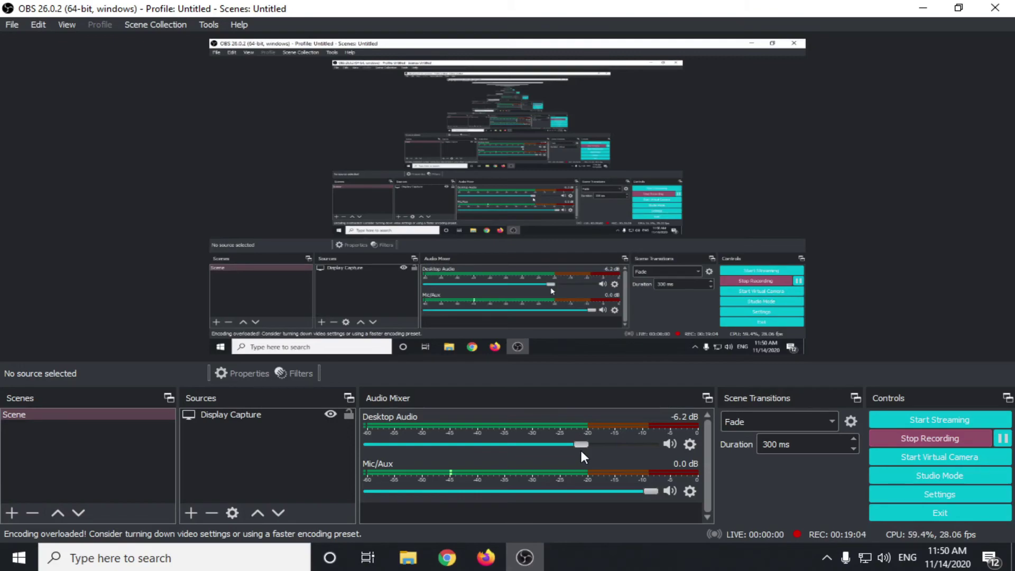
key(alt+Tab)
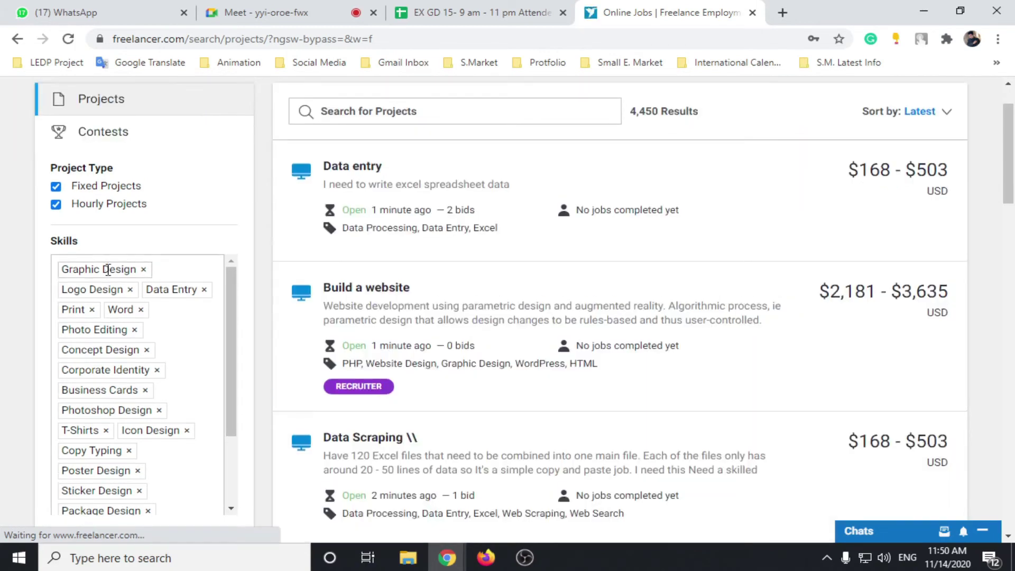
Step: Clear all skill filters from the project search so all 17,462 projects are listed
scroll(118, 390, down, 3)
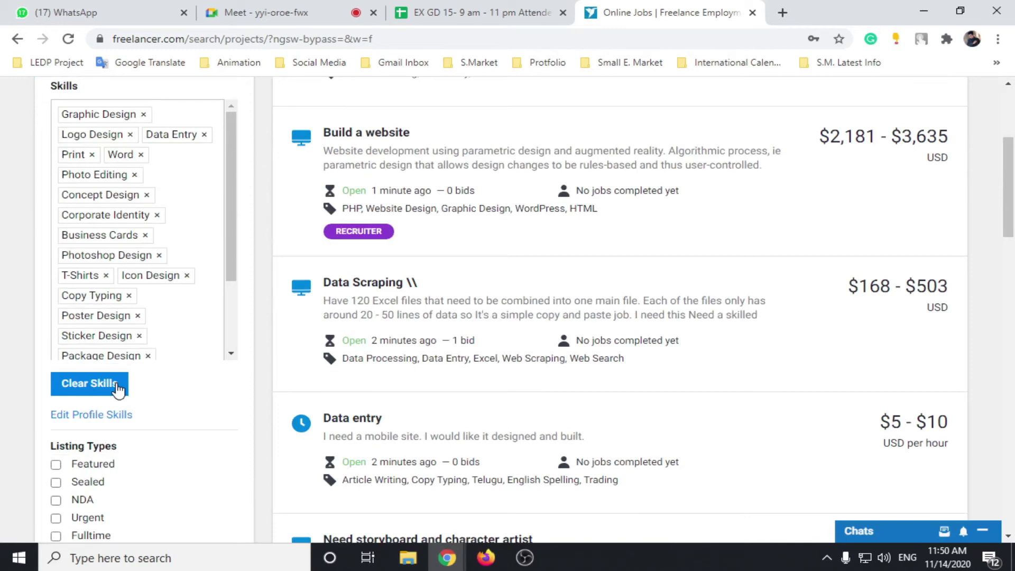
click(115, 385)
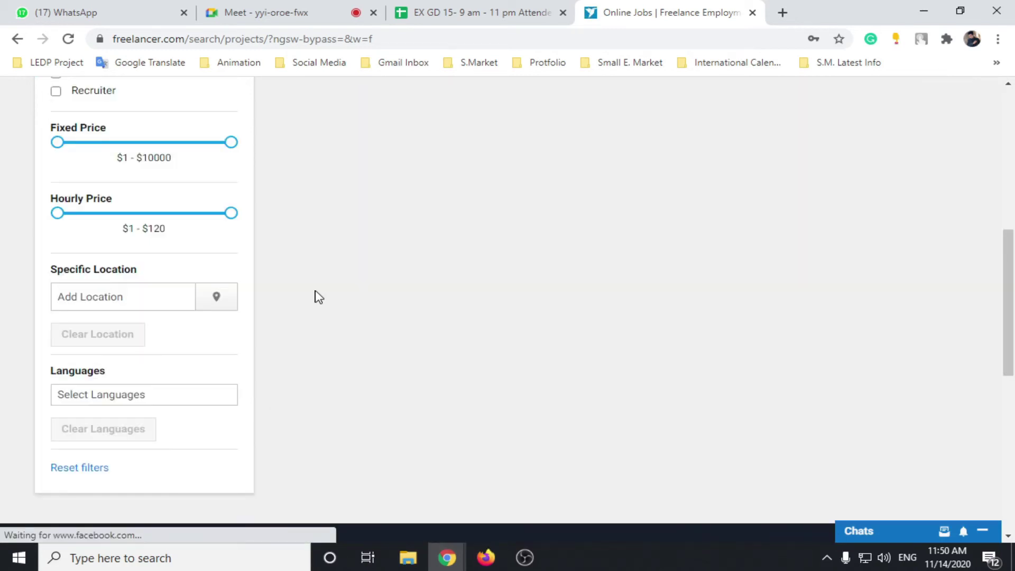
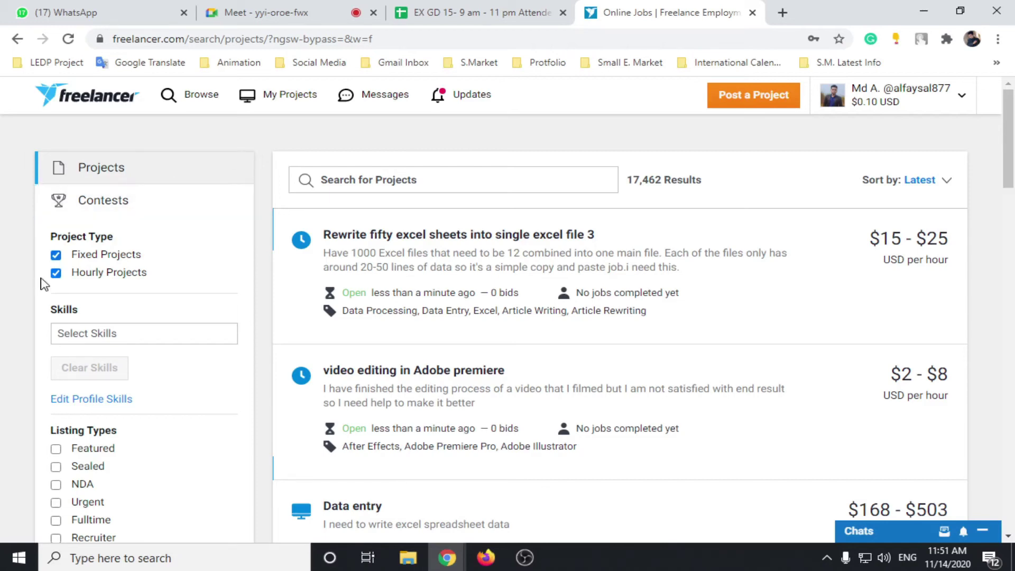
Step: Exclude hourly projects and search 'logo', leaving 651 fixed-price results to scroll through
click(56, 273)
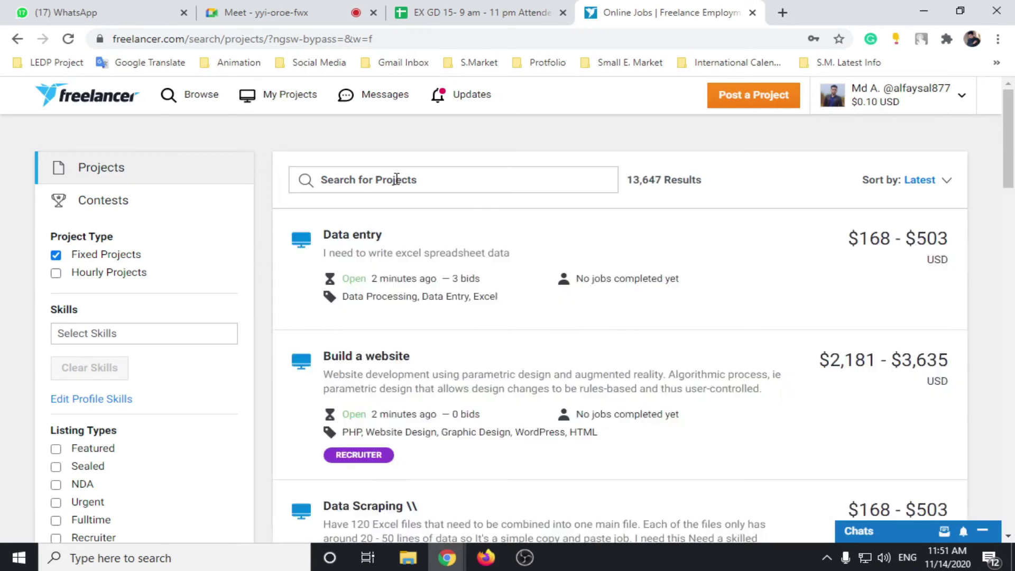
click(396, 179)
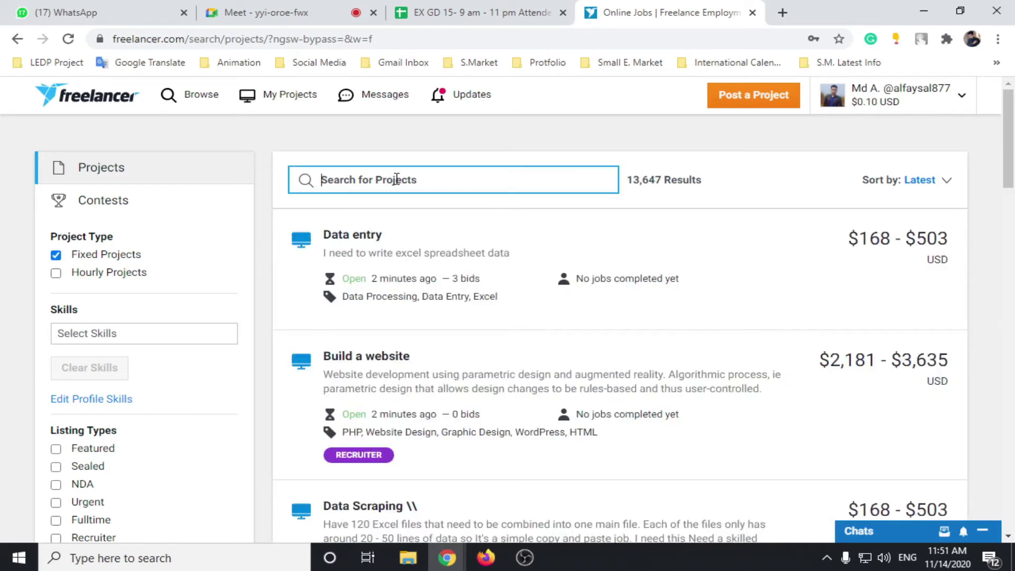
text(logo)
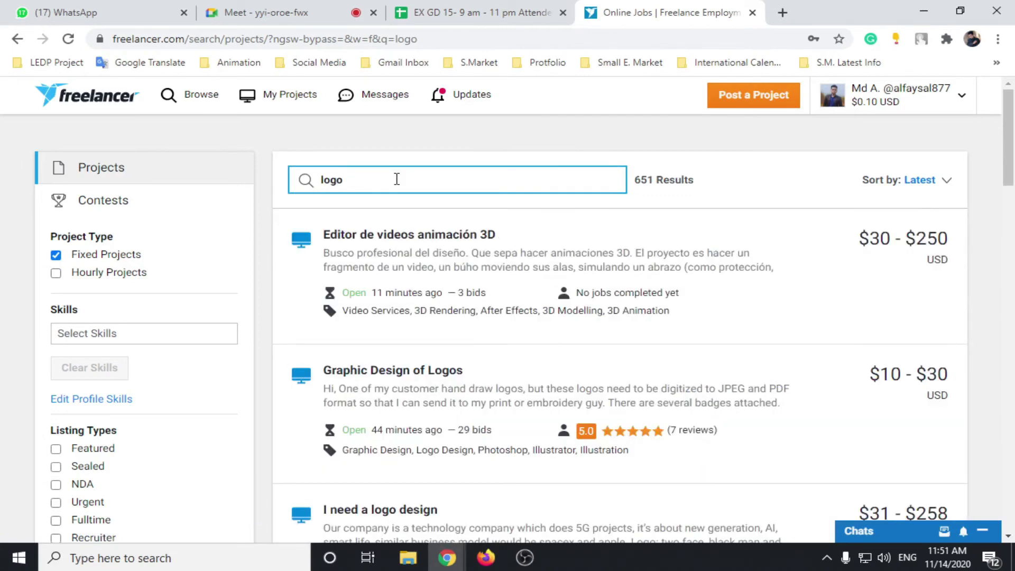
scroll(400, 188, down, 2)
scroll(385, 228, down, 2)
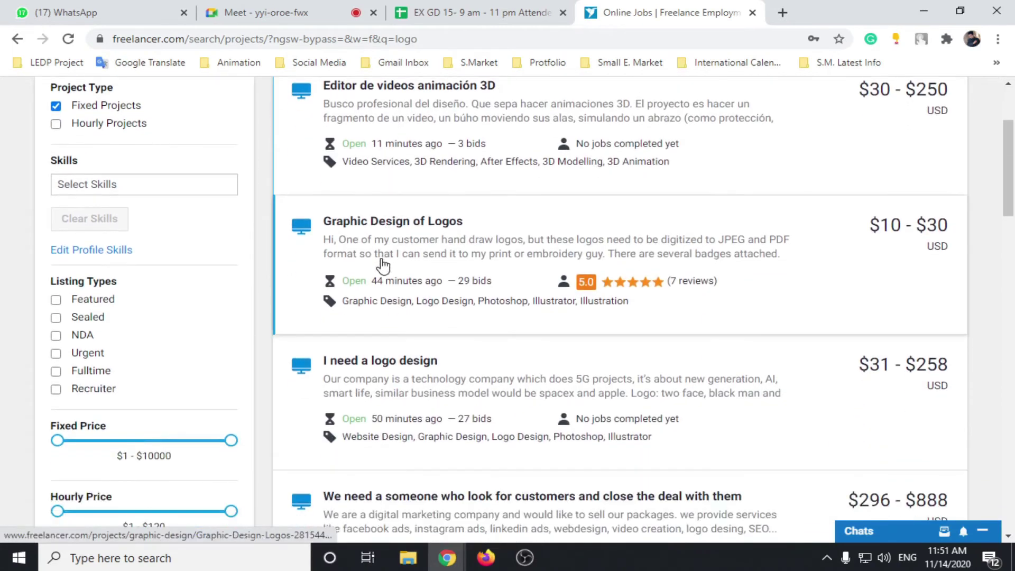
Step: Open 'Graphic Design of Logos' ($10–$30, 29 bids) in a new tab and return to the logo results
click(426, 224)
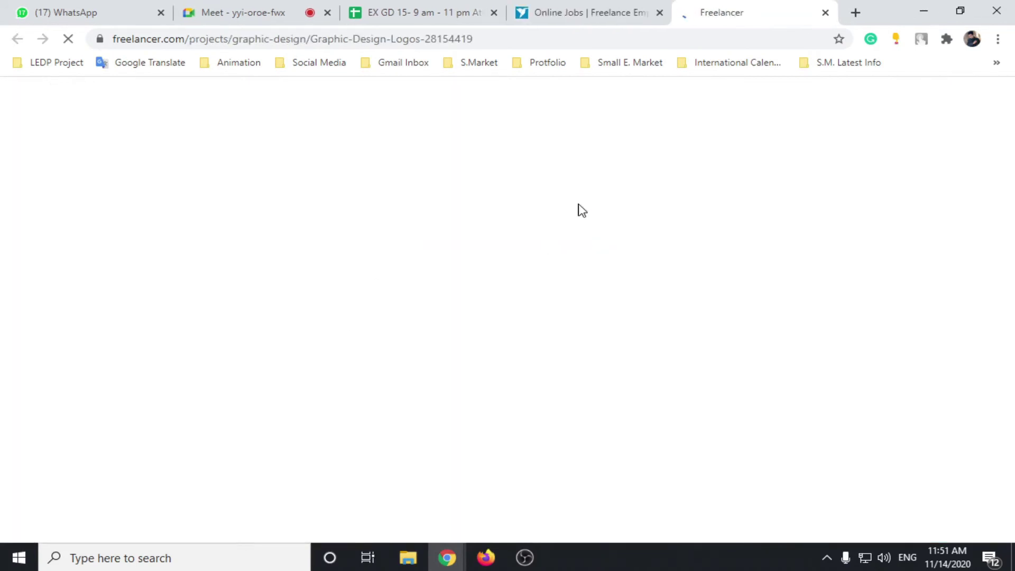
click(587, 13)
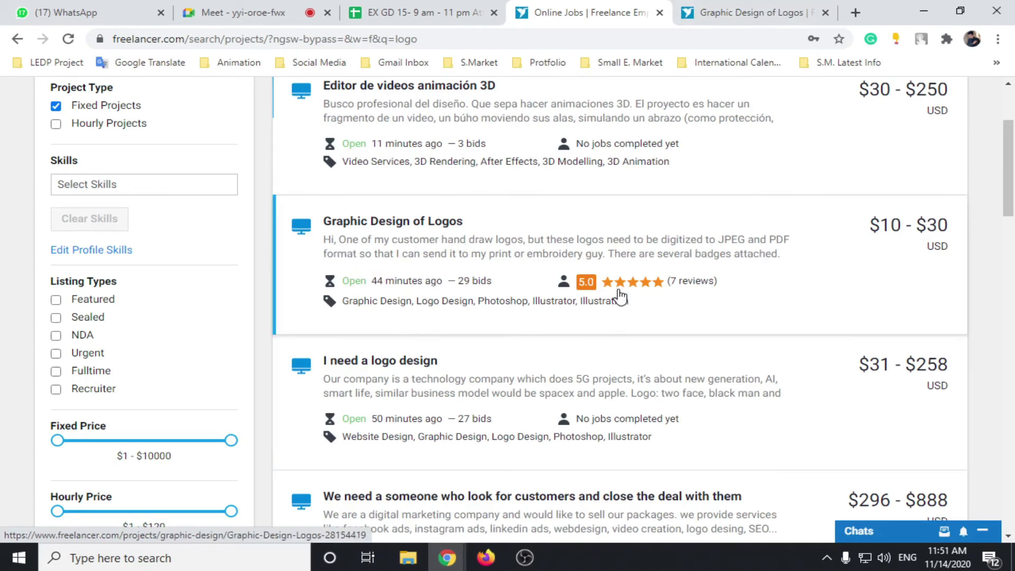
mouse_move(614, 293)
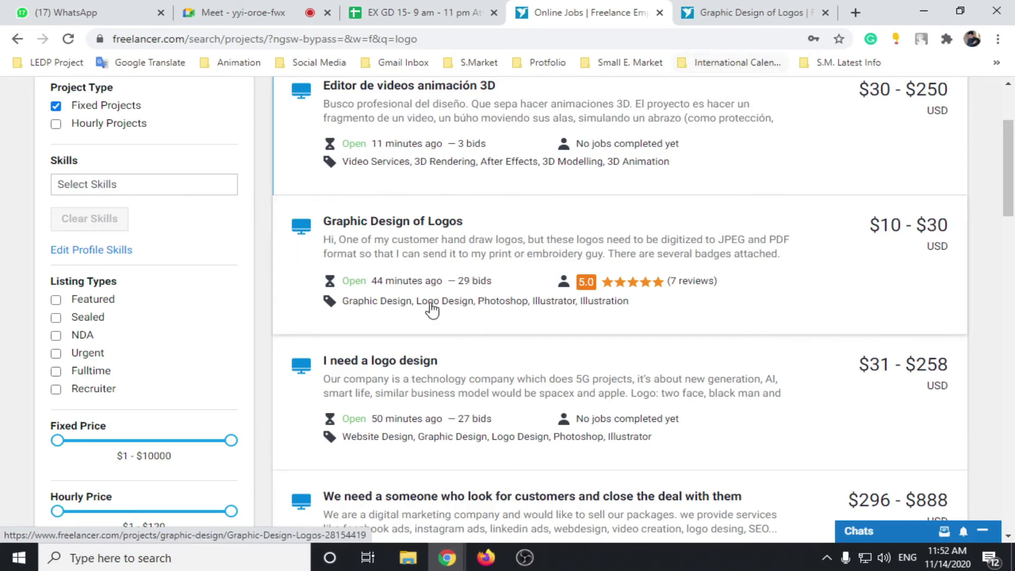
Step: Read the Graphic Design of Logos brief, then scroll down to its eight attachment files
click(725, 11)
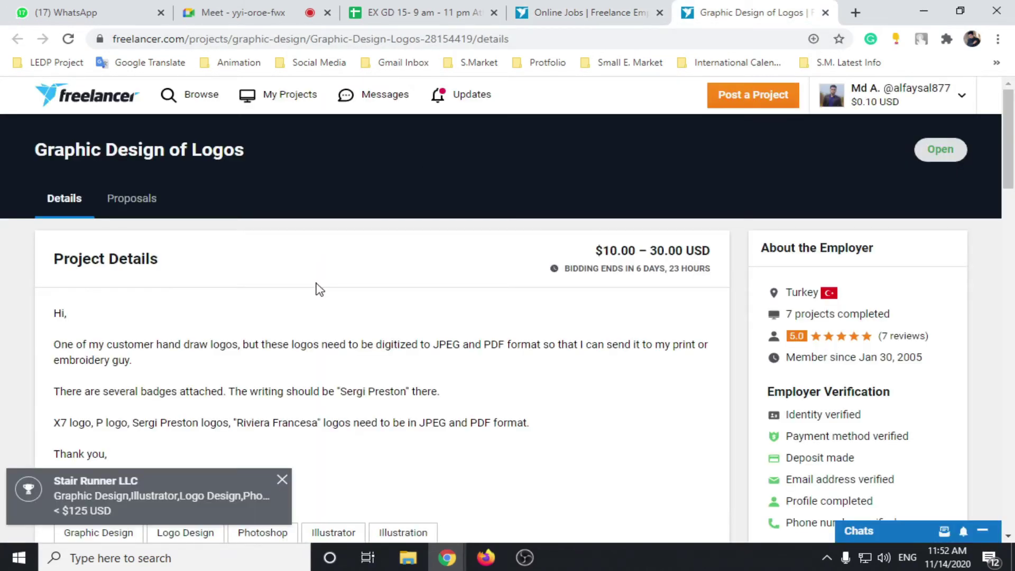
scroll(320, 290, down, 2)
scroll(315, 288, up, 2)
scroll(315, 279, down, 1)
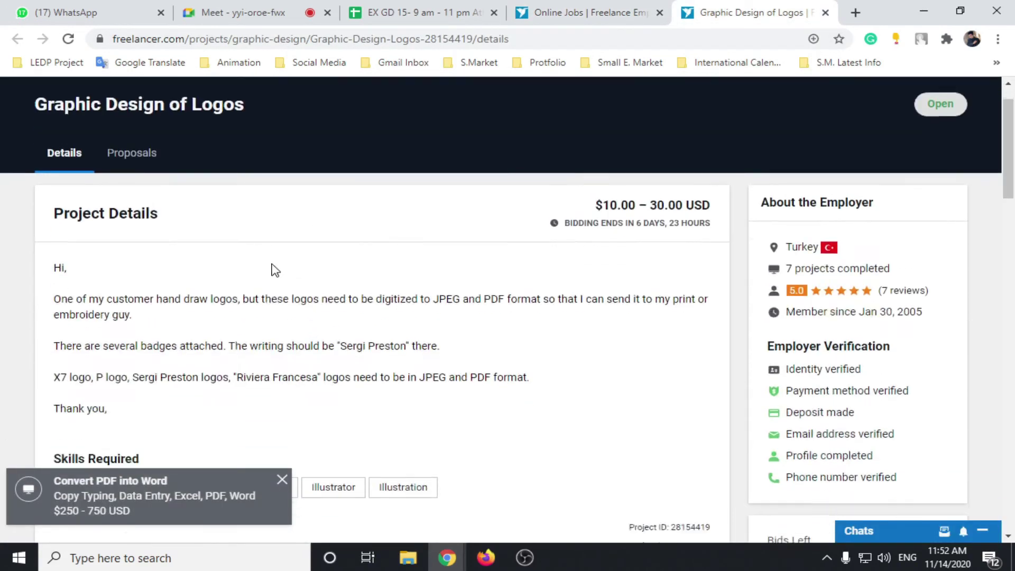
scroll(275, 270, down, 2)
drag(58, 164, 190, 310)
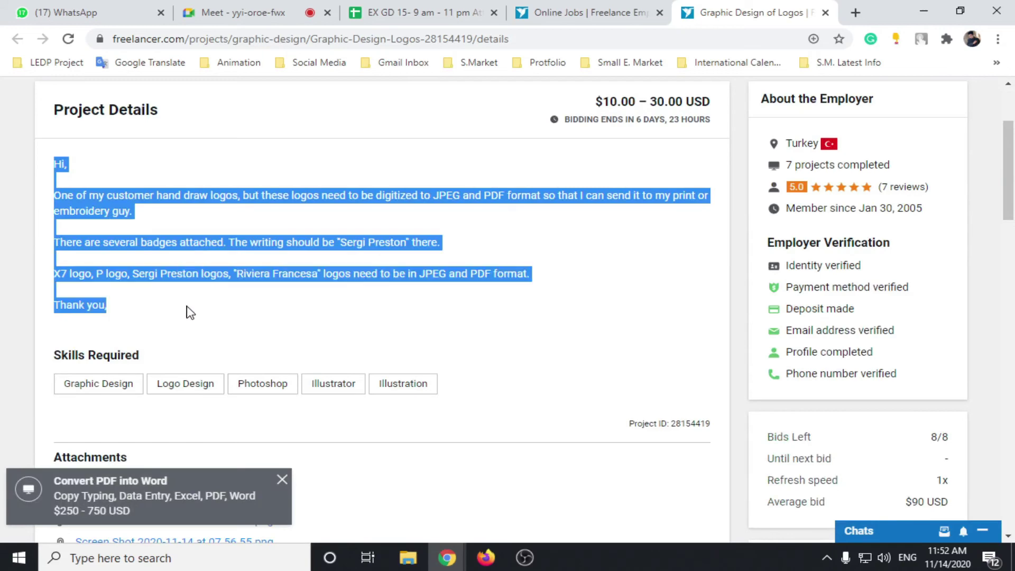
click(216, 296)
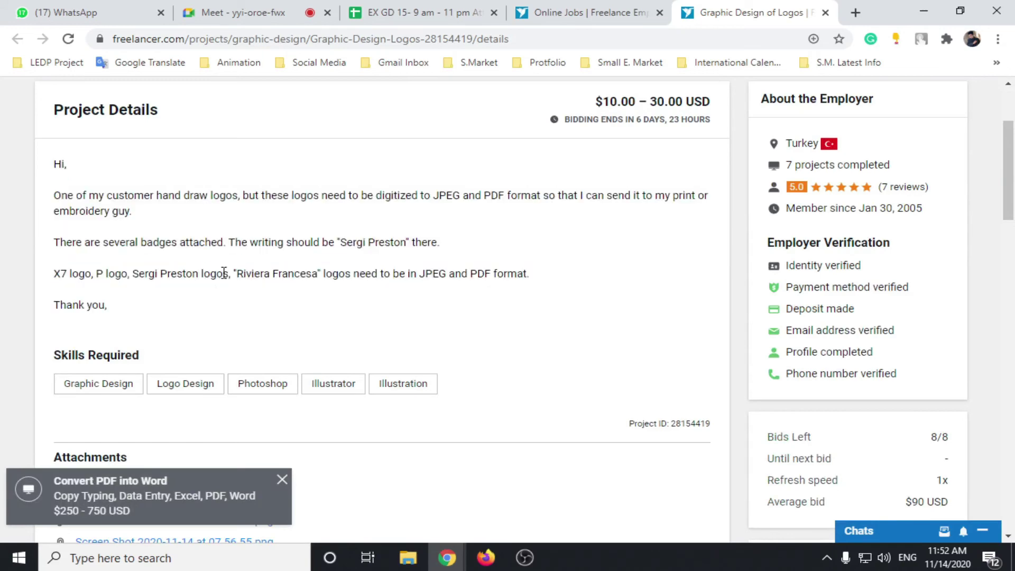
scroll(245, 240, down, 5)
scroll(383, 220, up, 3)
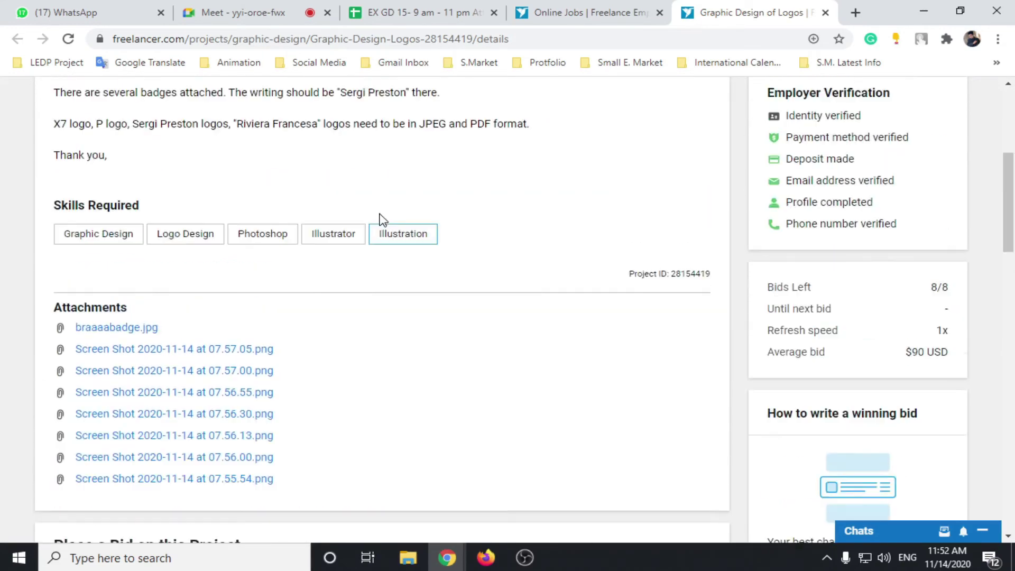
scroll(188, 179, down, 3)
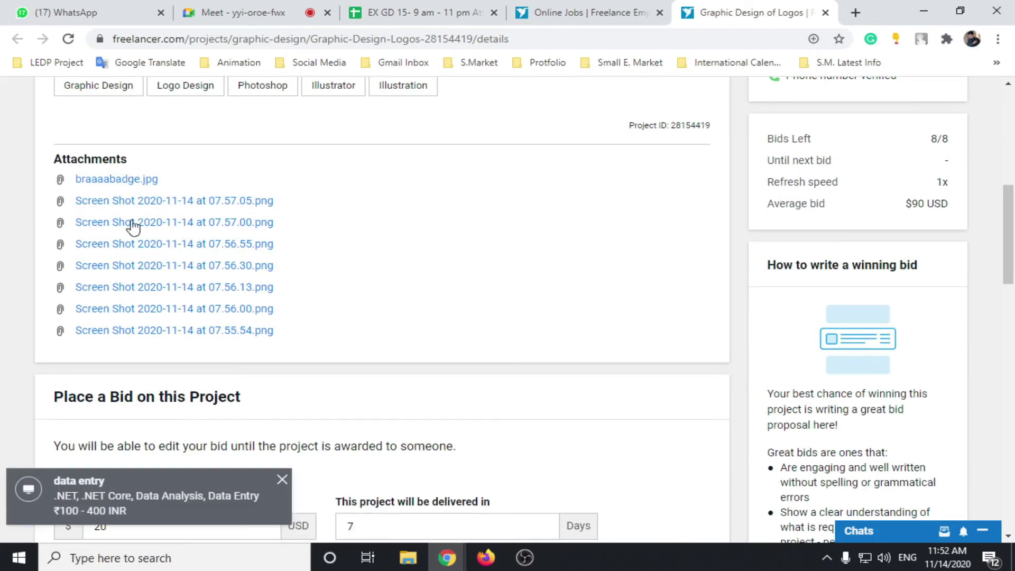
Step: Save the 'Screen Shot 2020-11-14 at 07.57.05.png' attachment to the Desktop
click(171, 201)
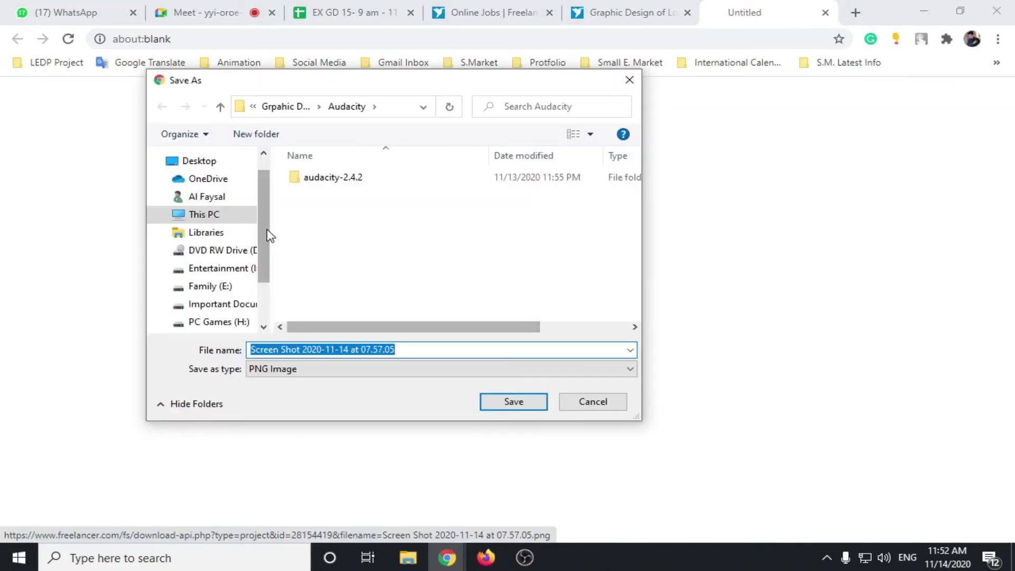
click(205, 186)
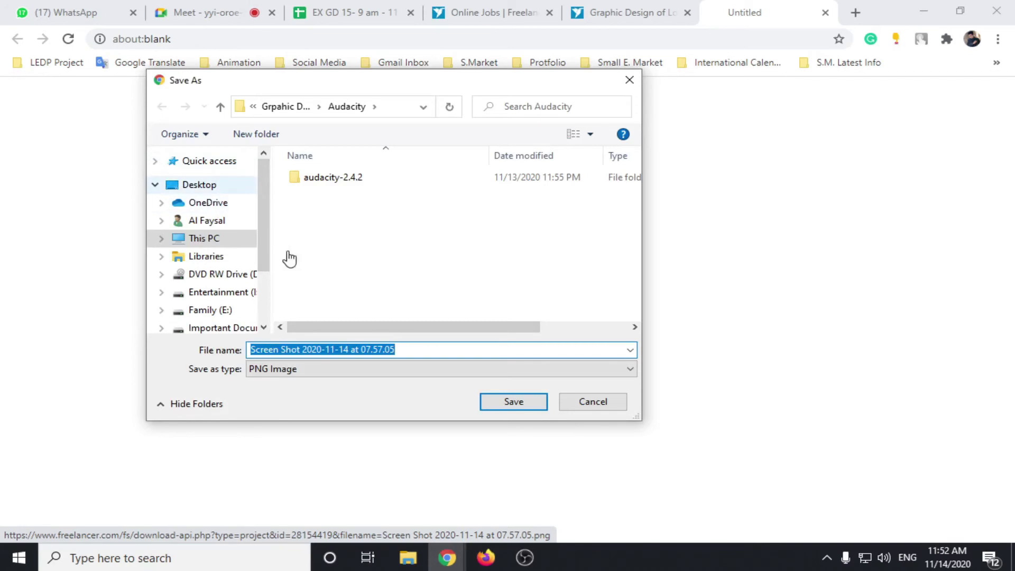
click(500, 403)
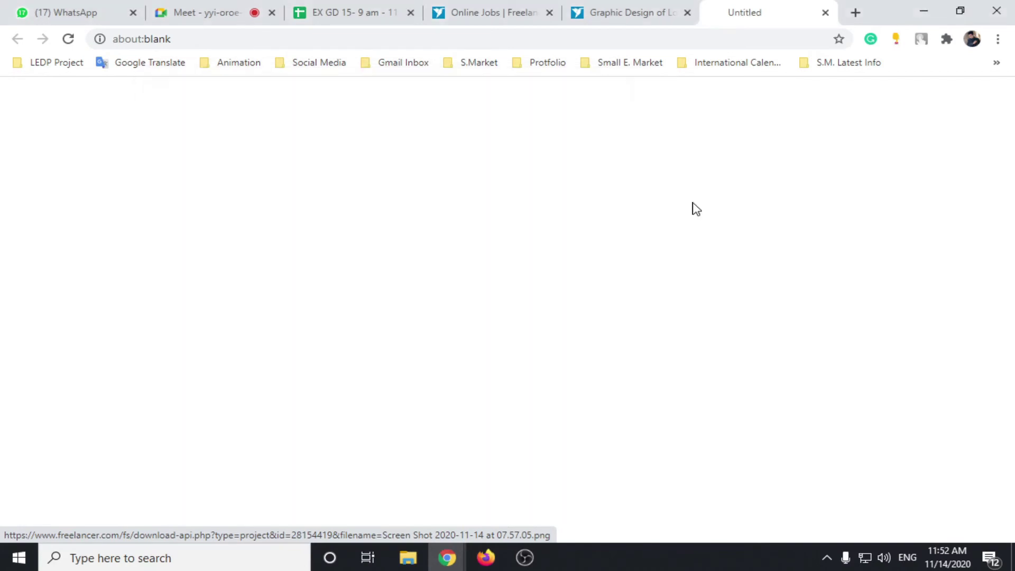
Step: Preview the downloaded shirt sketch from the Desktop, then go back to the Logos project in Chrome
click(925, 15)
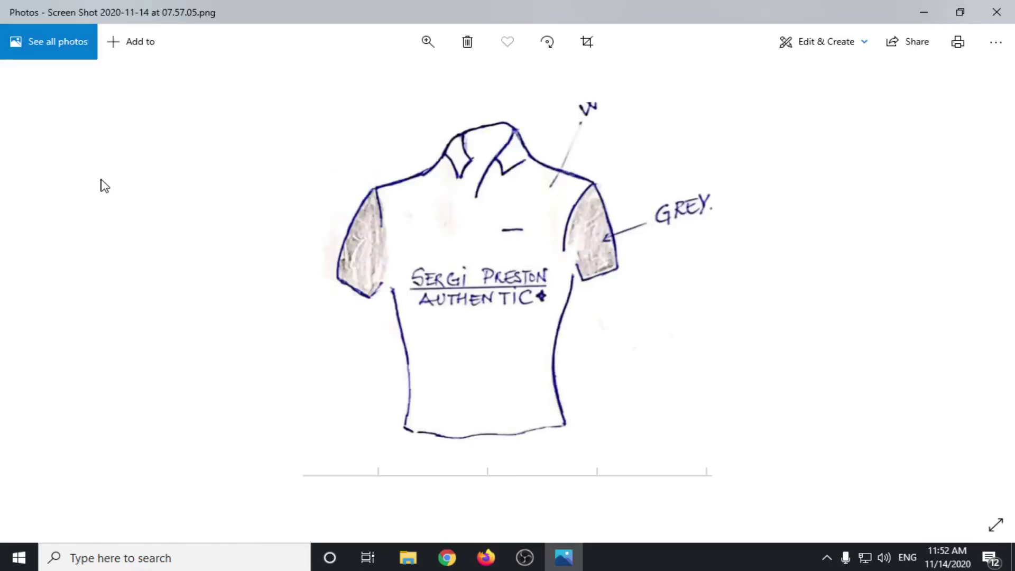
click(997, 11)
click(446, 558)
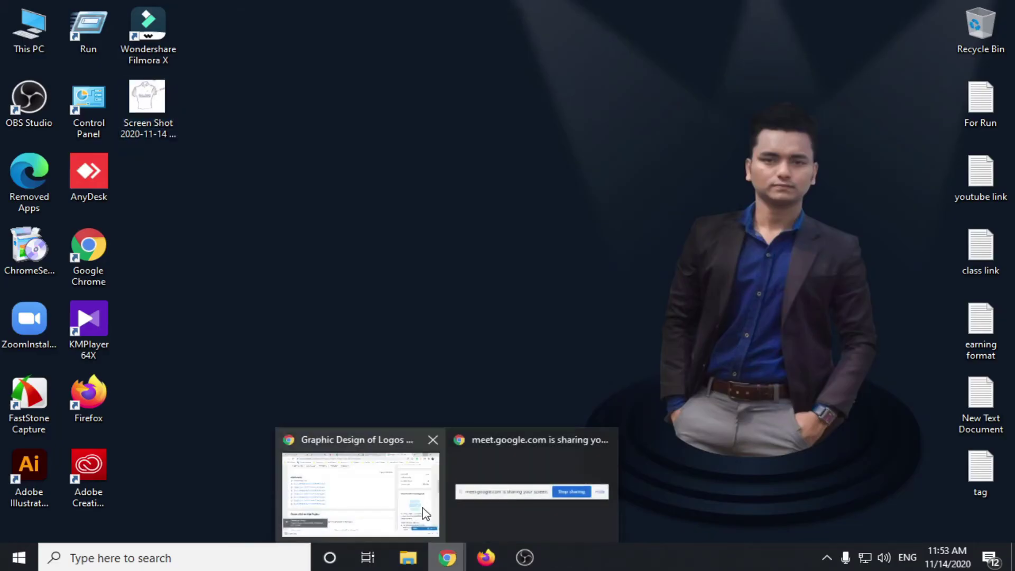
click(426, 514)
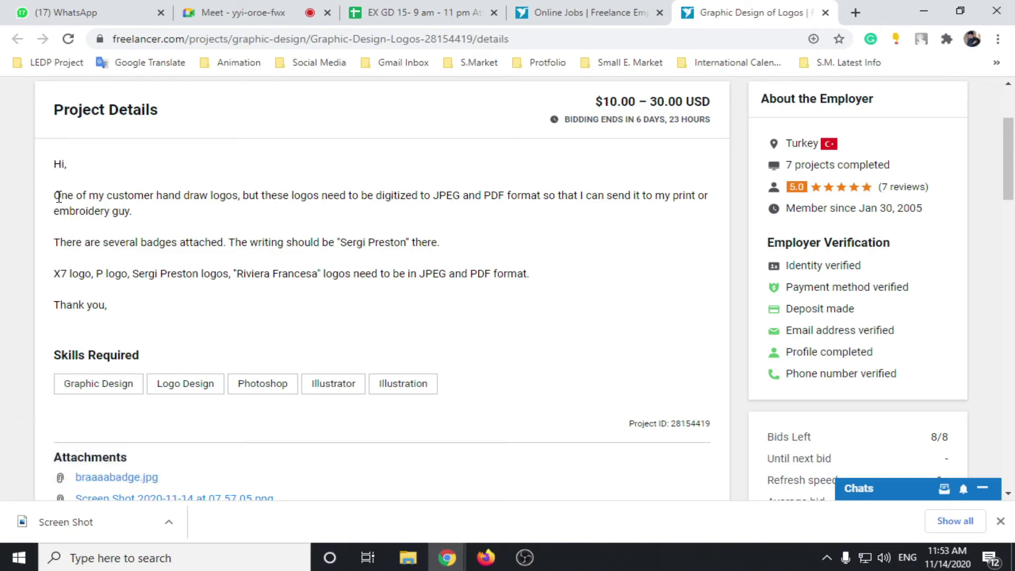
drag(59, 197, 238, 193)
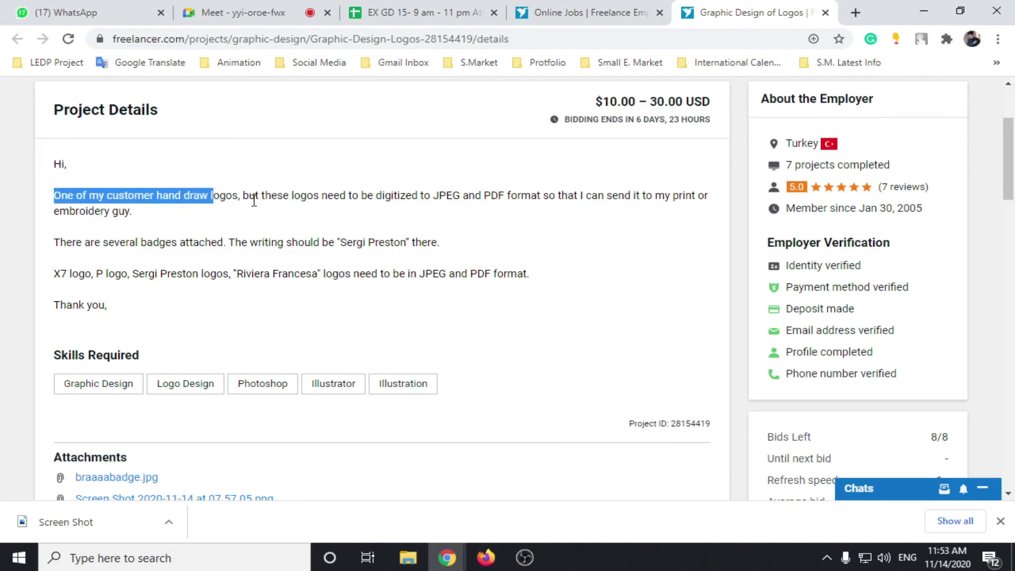
click(255, 192)
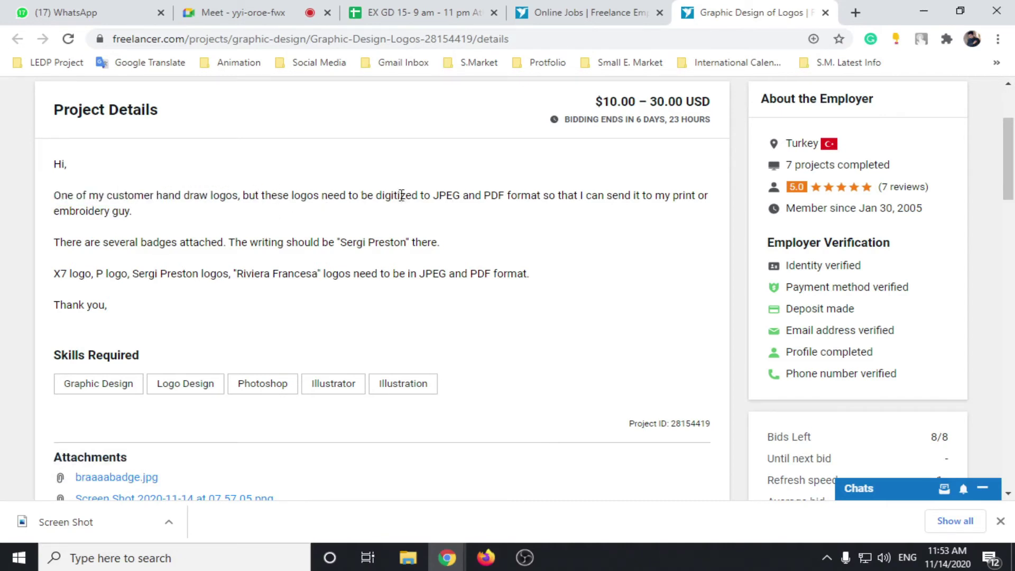
drag(381, 192, 408, 193)
click(418, 196)
drag(385, 196, 421, 195)
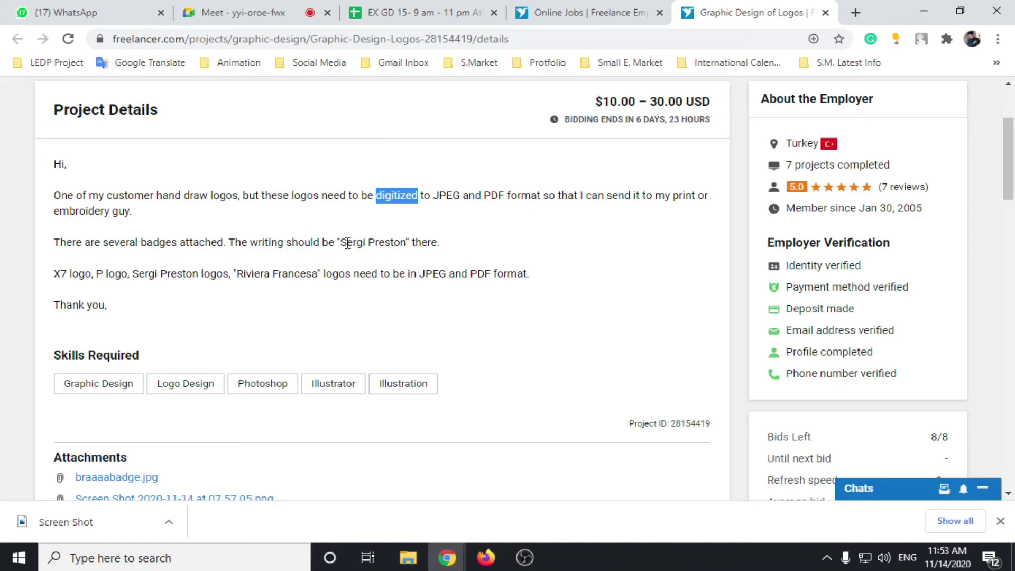
drag(342, 242, 394, 242)
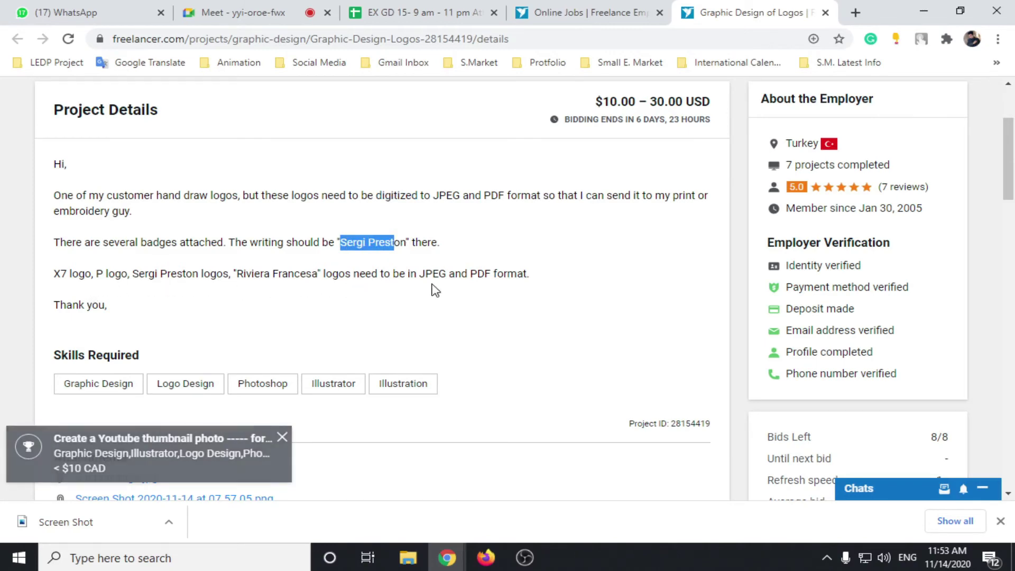
scroll(297, 301, down, 4)
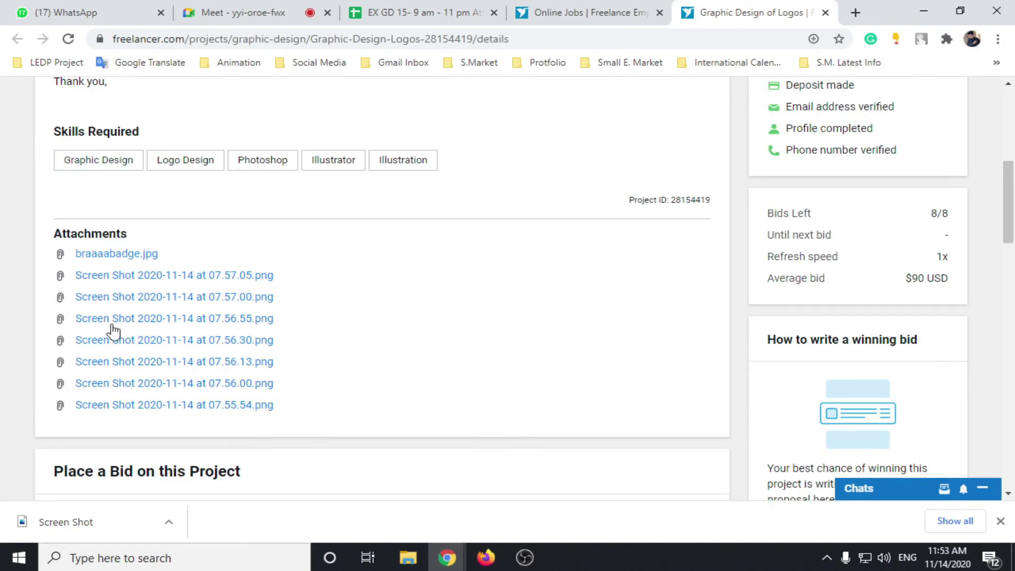
scroll(285, 299, down, 1)
scroll(286, 299, down, 5)
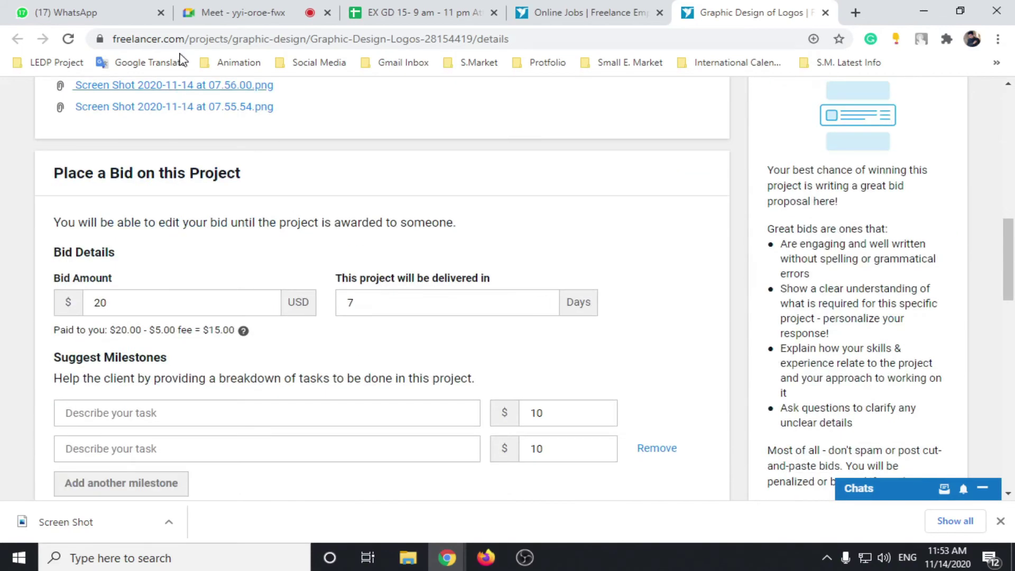
scroll(331, 162, up, 3)
scroll(331, 157, down, 3)
scroll(211, 208, down, 1)
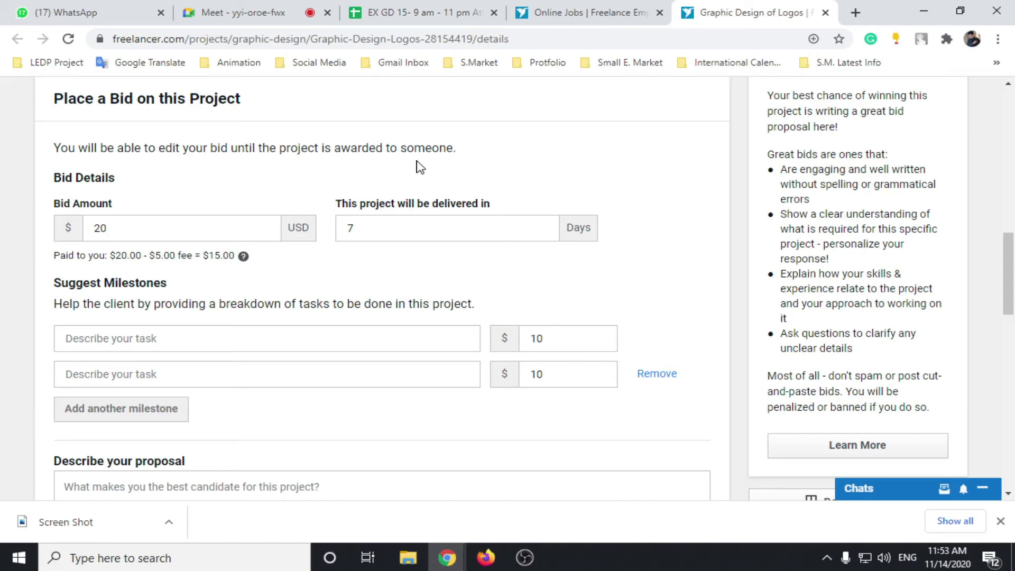
click(115, 239)
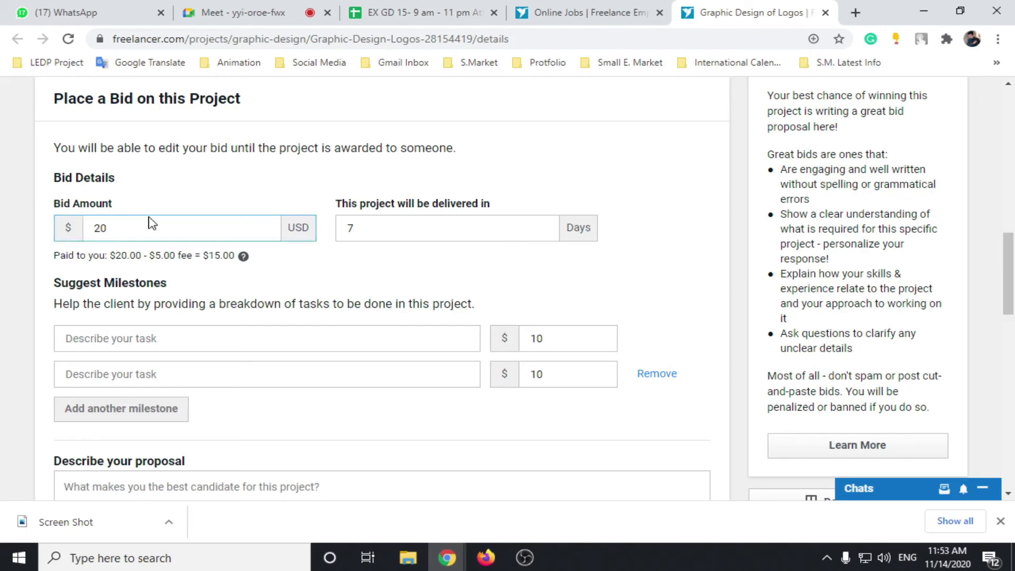
scroll(247, 182, up, 2)
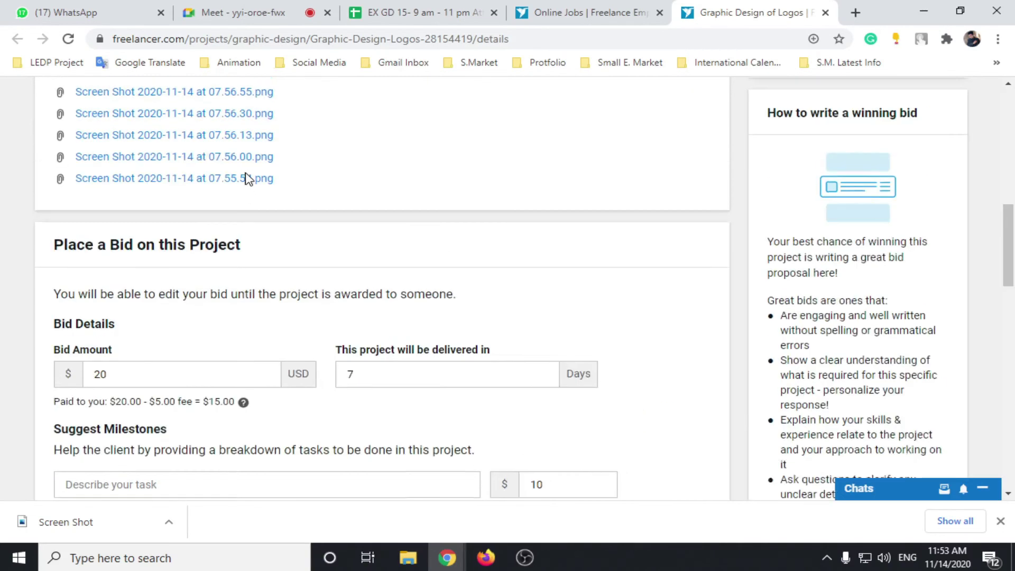
scroll(247, 179, down, 1)
scroll(973, 278, up, 12)
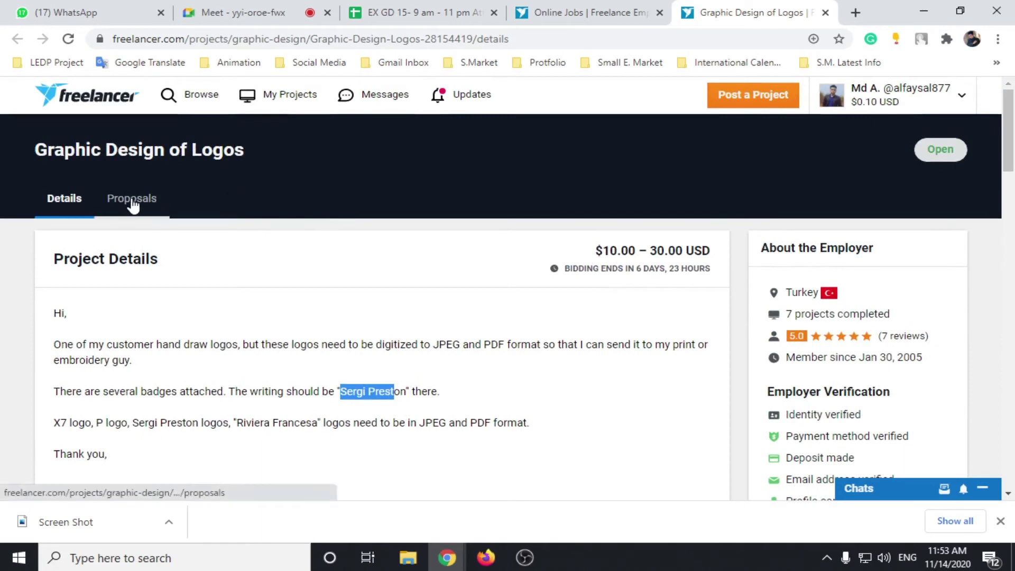
Step: Show the project's proposals, 31 bids averaging $88.00 USD, and scan the first ones
click(152, 207)
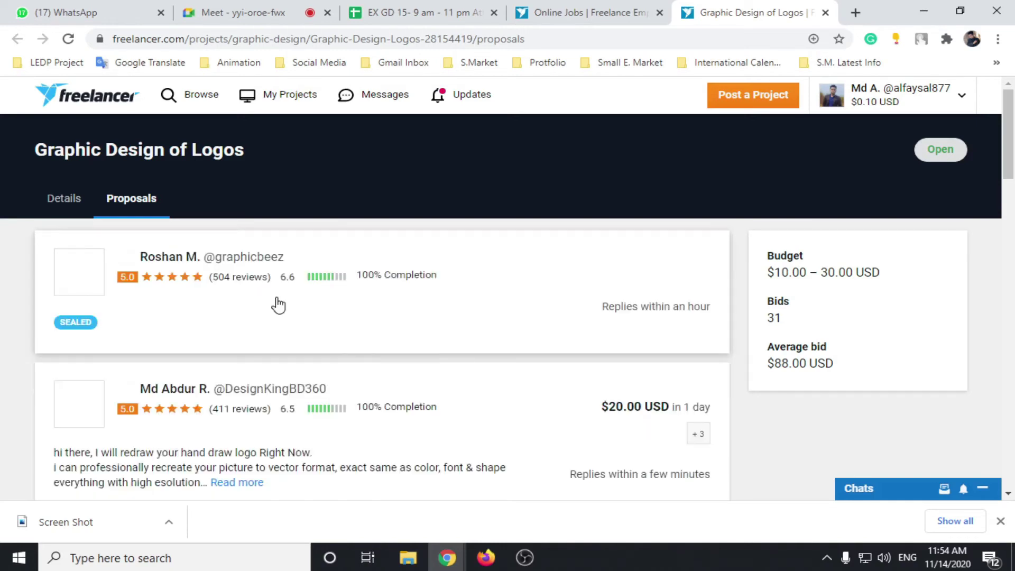
scroll(310, 333, down, 3)
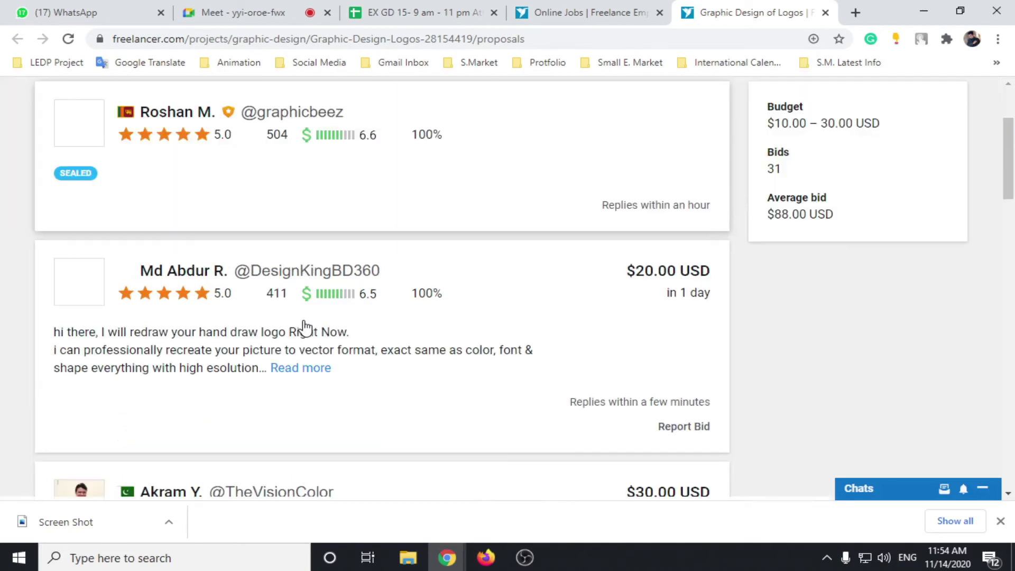
scroll(301, 328, up, 3)
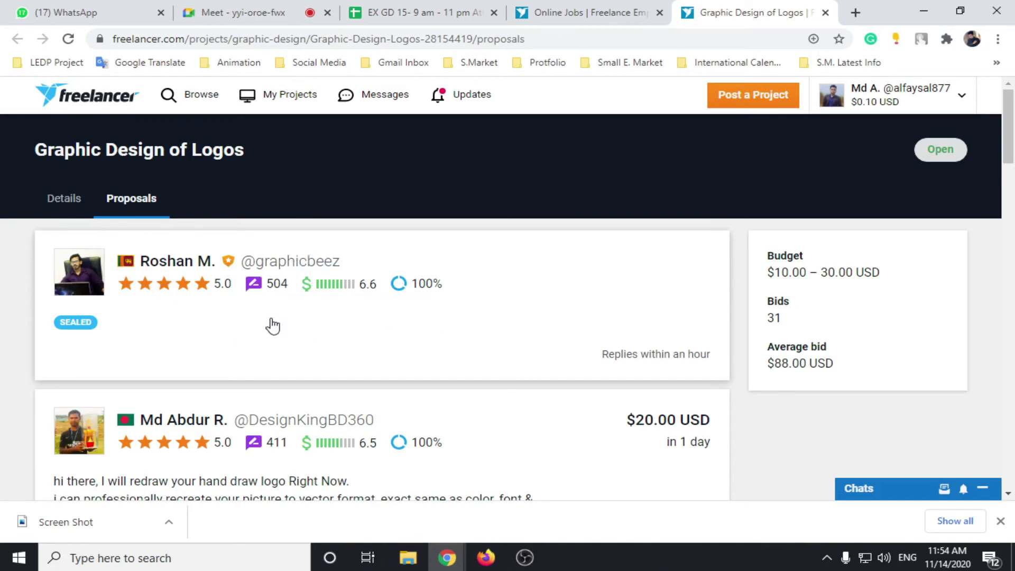
mouse_move(416, 289)
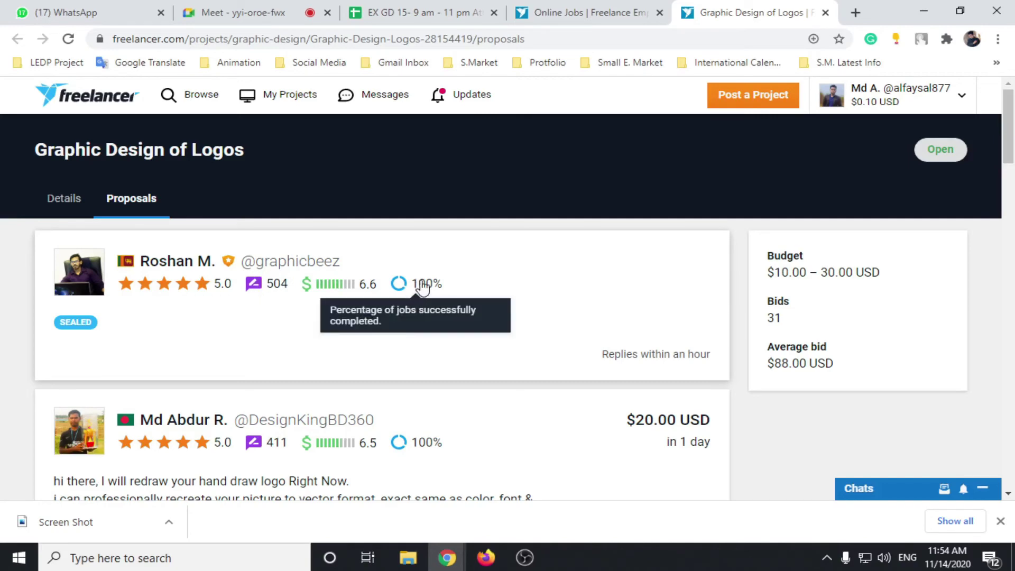
scroll(429, 290, down, 3)
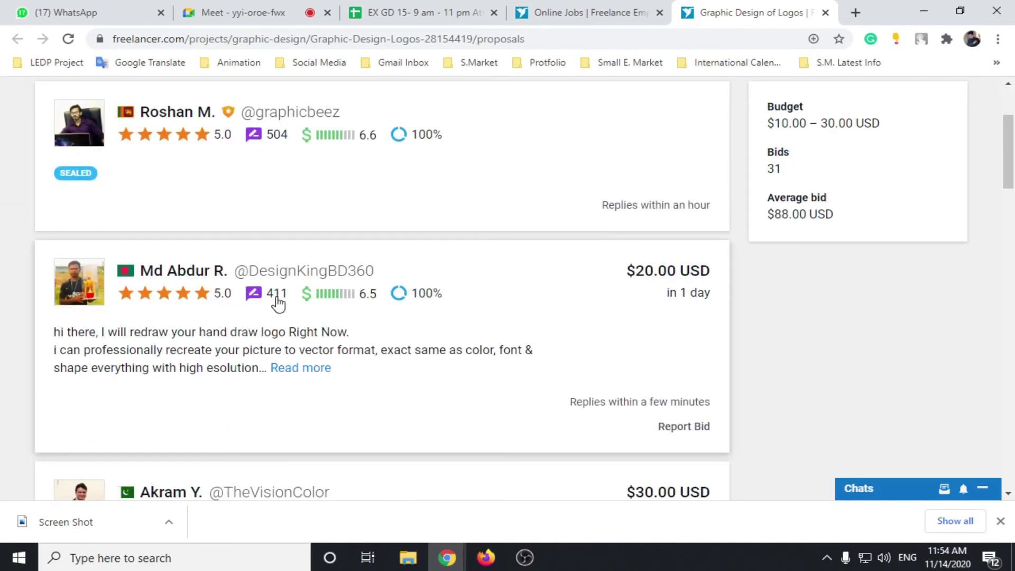
scroll(296, 302, down, 1)
Step: Expand the second bidder's full proposal, read the remaining bids, then go to the Details tab
click(301, 294)
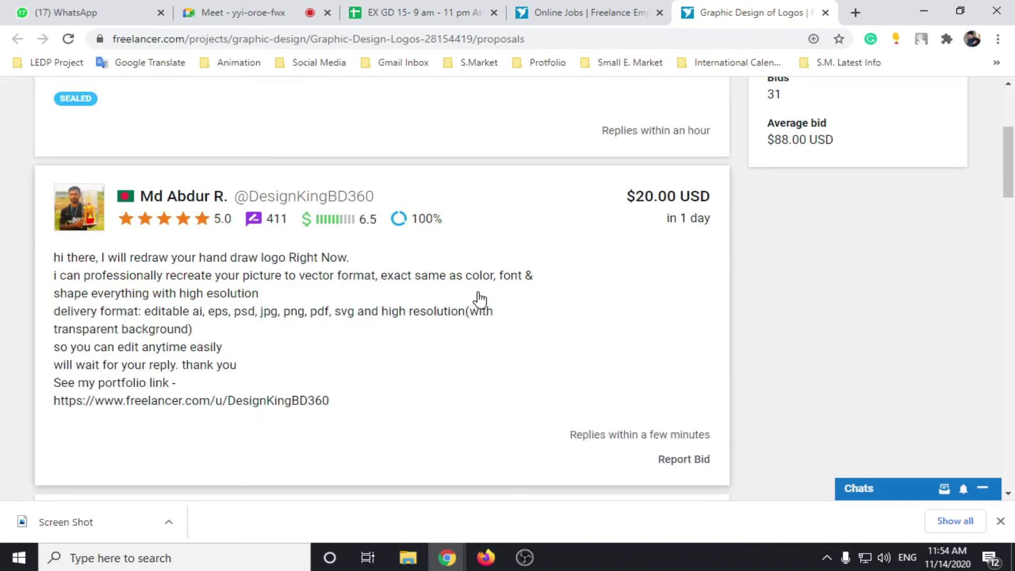
scroll(500, 306, up, 5)
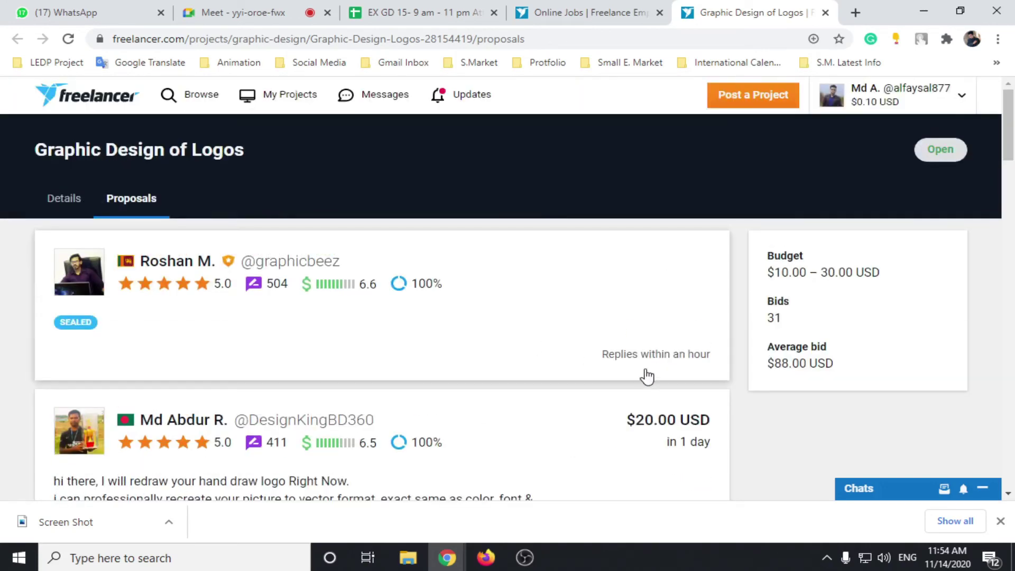
scroll(645, 376, down, 4)
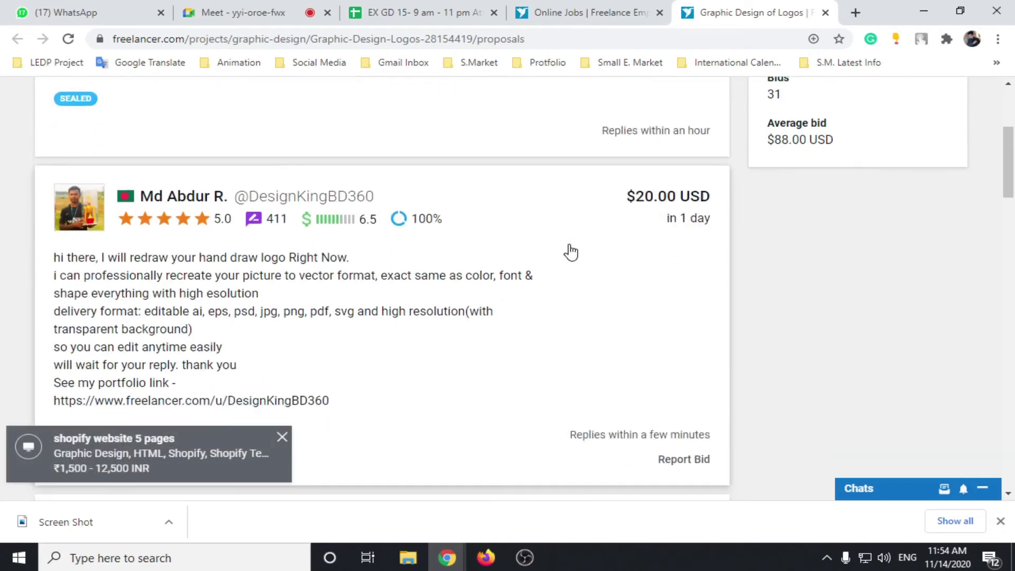
scroll(346, 322, down, 3)
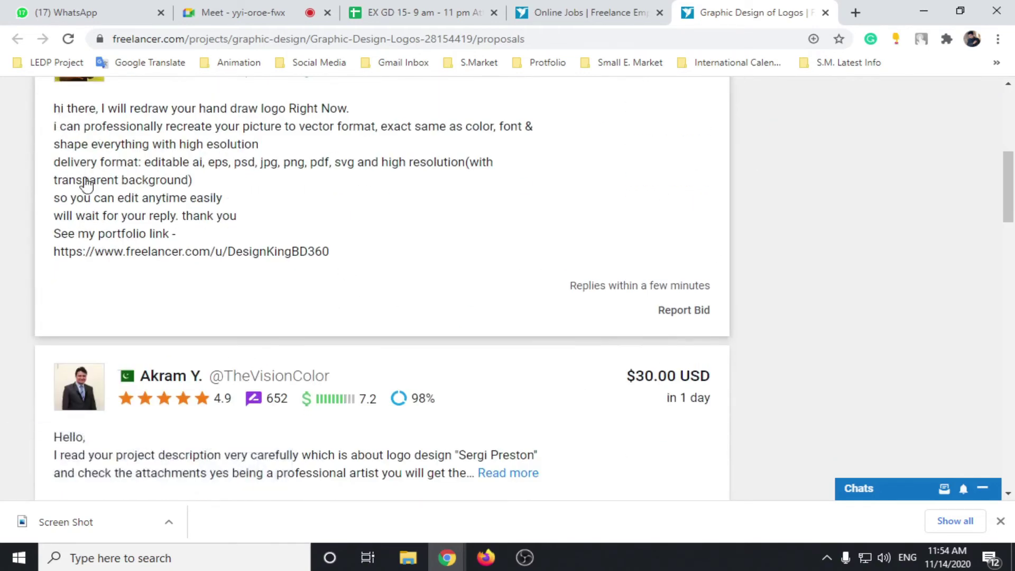
scroll(290, 258, down, 4)
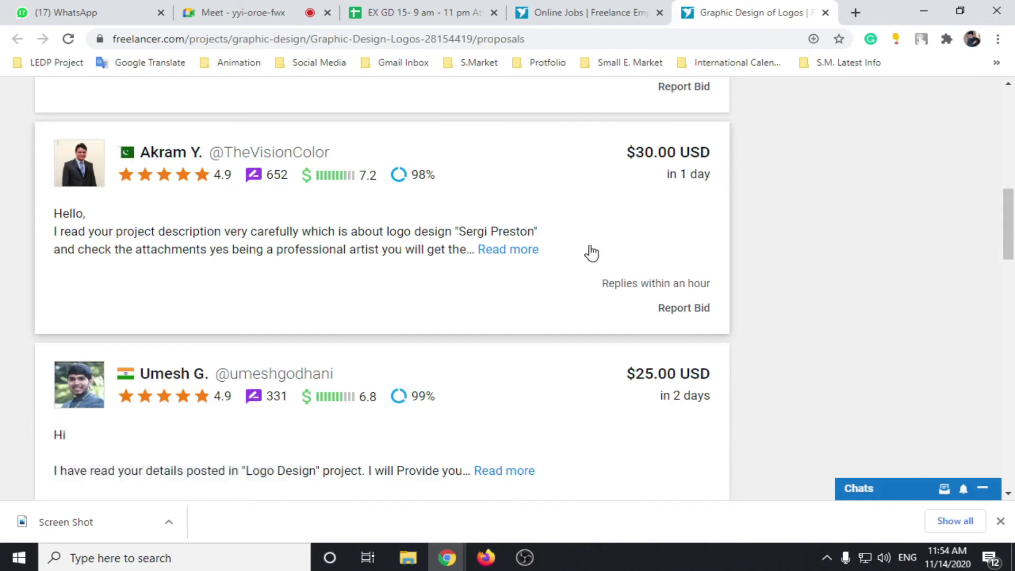
scroll(581, 253, down, 3)
scroll(564, 312, down, 4)
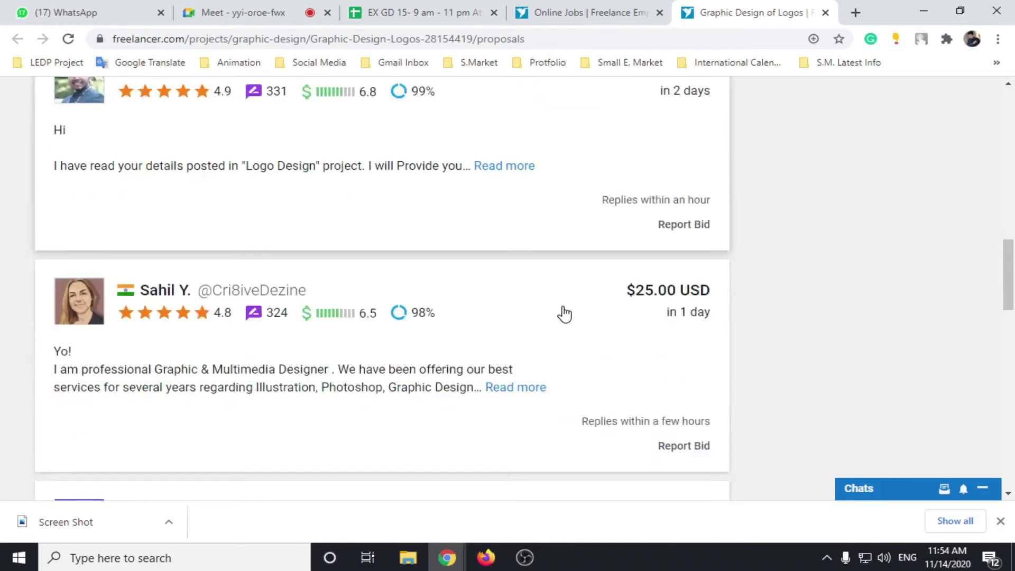
scroll(908, 371, up, 10)
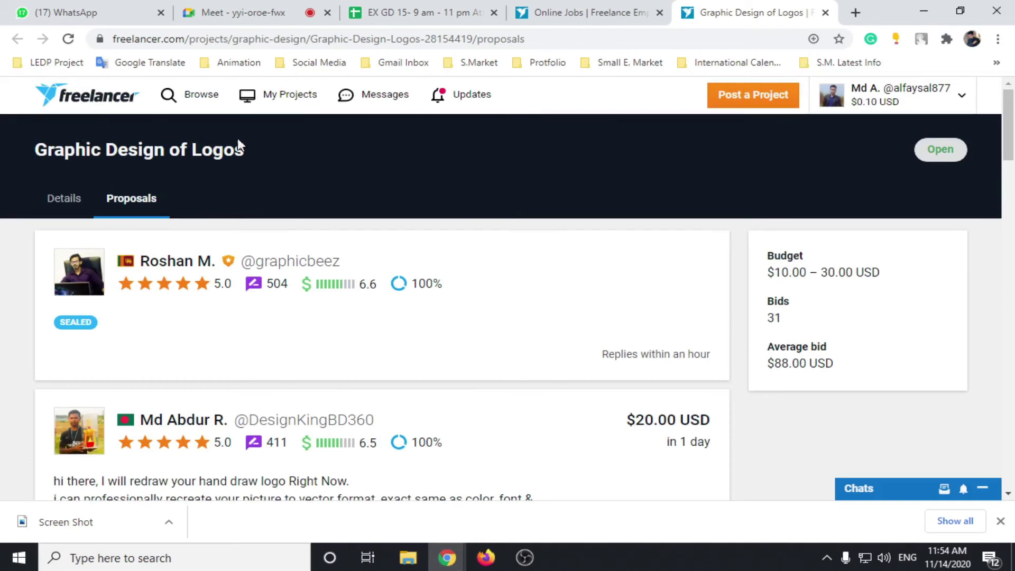
click(67, 199)
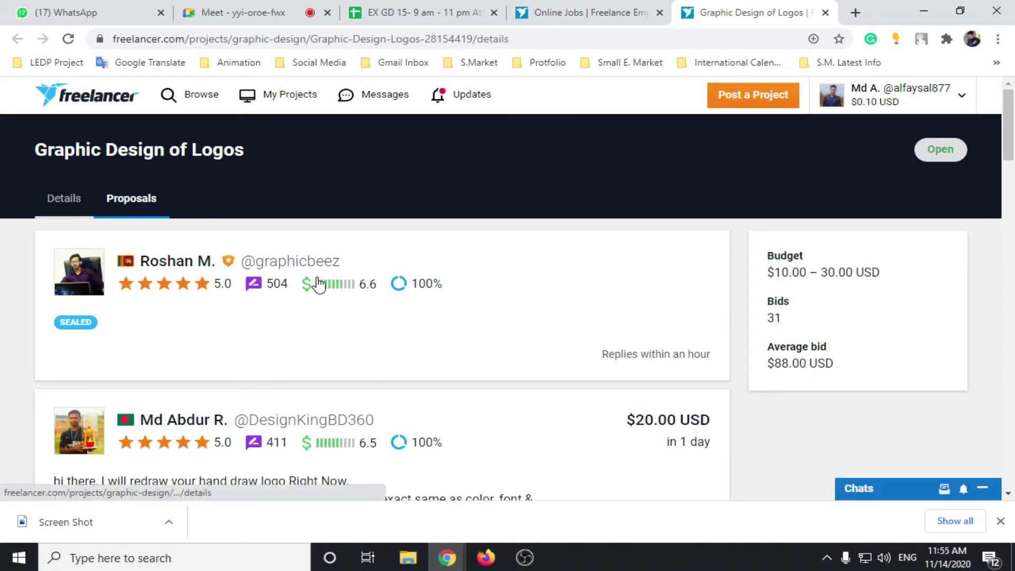
Step: Set the bid's delivery time to 1 day
scroll(306, 272, down, 10)
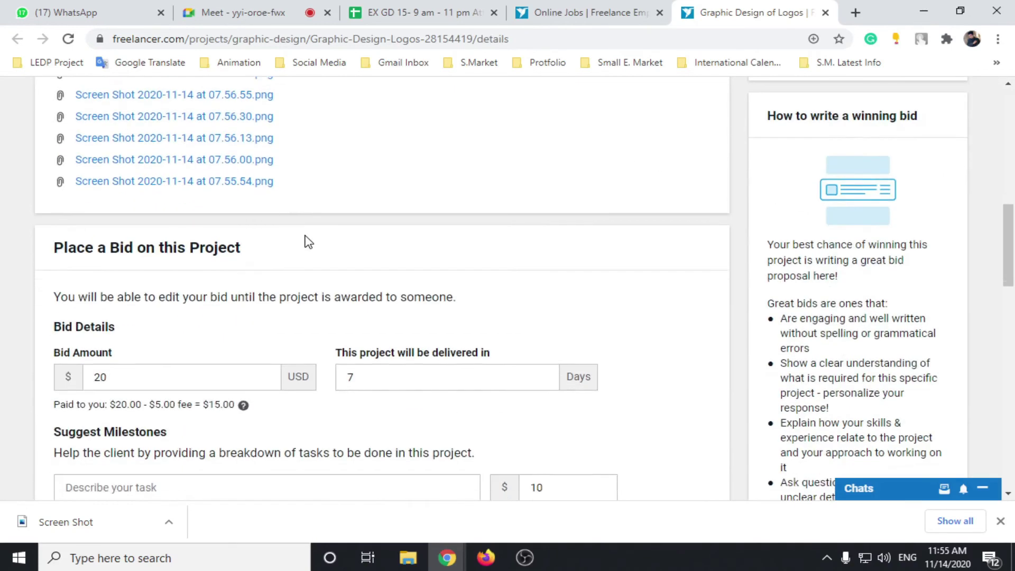
scroll(294, 232, down, 4)
scroll(237, 226, up, 3)
click(111, 310)
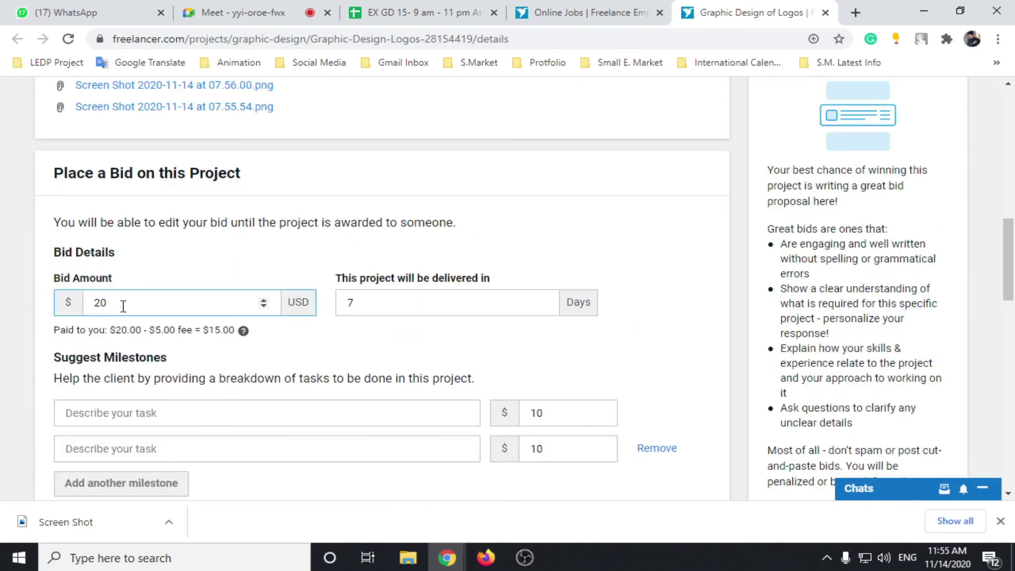
click(102, 343)
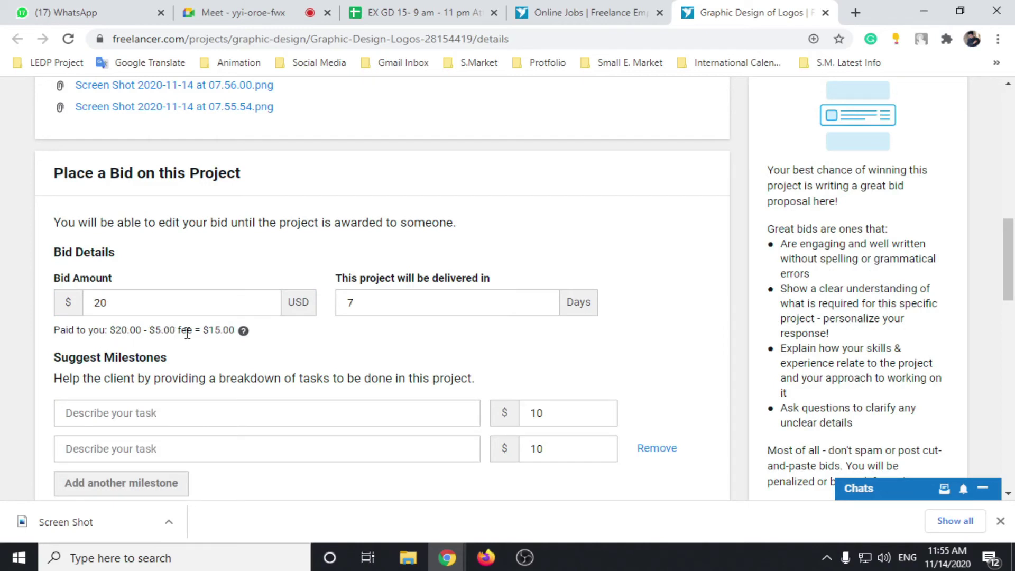
mouse_move(250, 332)
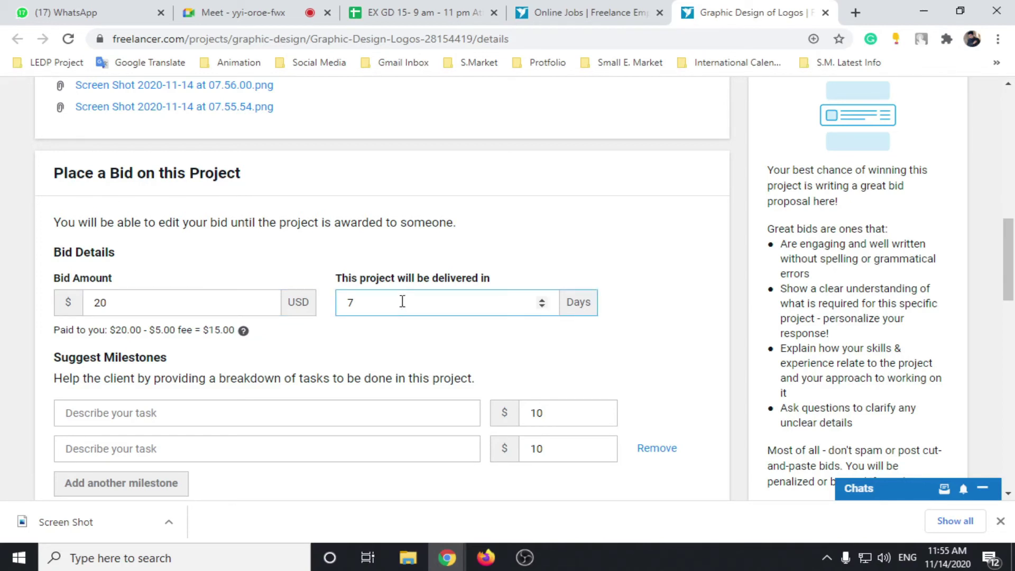
key(BackSpace)
text(1)
click(638, 347)
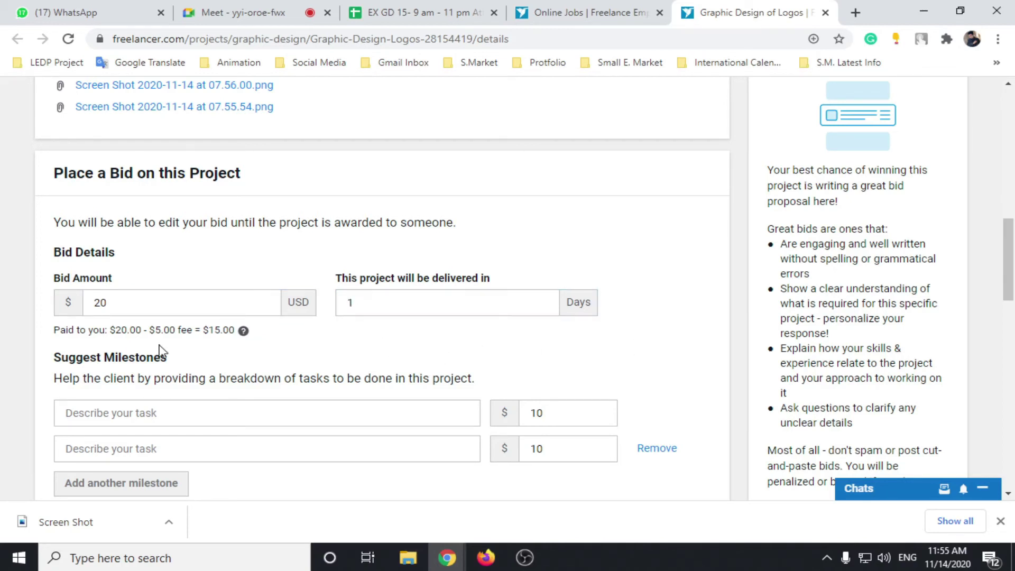
Step: Change the bid amount from 20 to 15, then down to 5 USD
double_click(92, 302)
text(15)
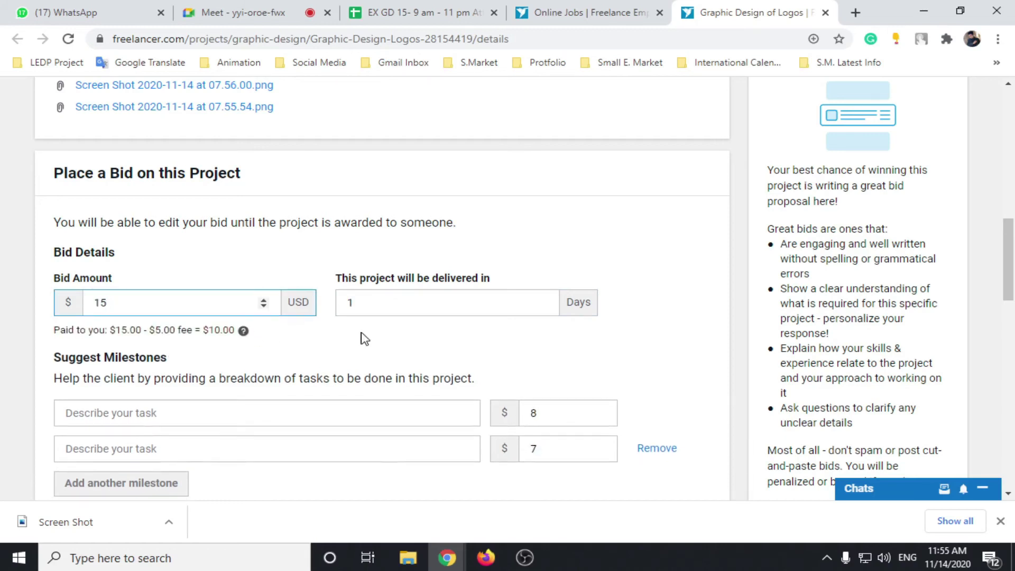
click(363, 337)
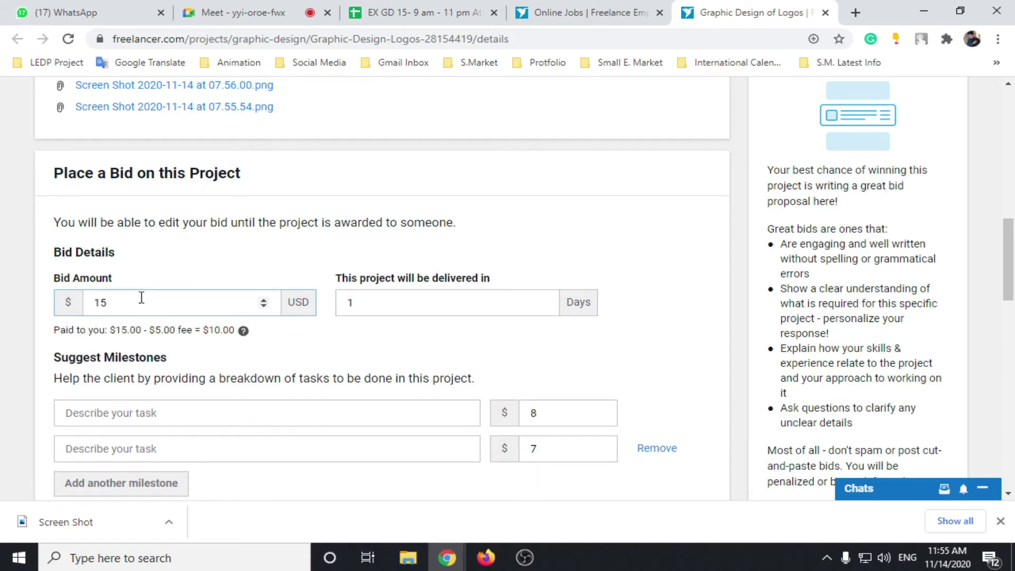
drag(140, 296, 87, 310)
text(5)
click(298, 346)
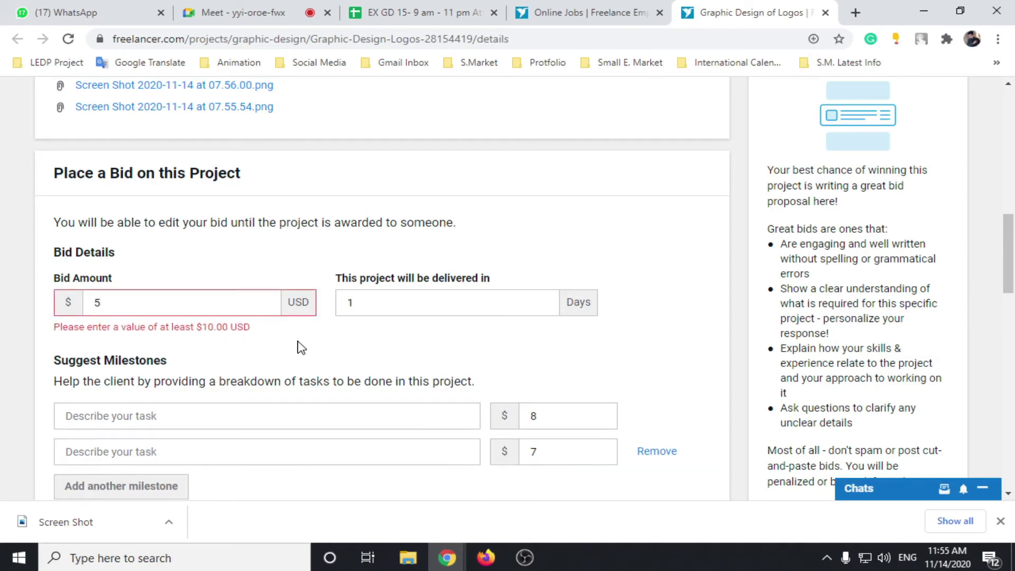
scroll(527, 329, up, 13)
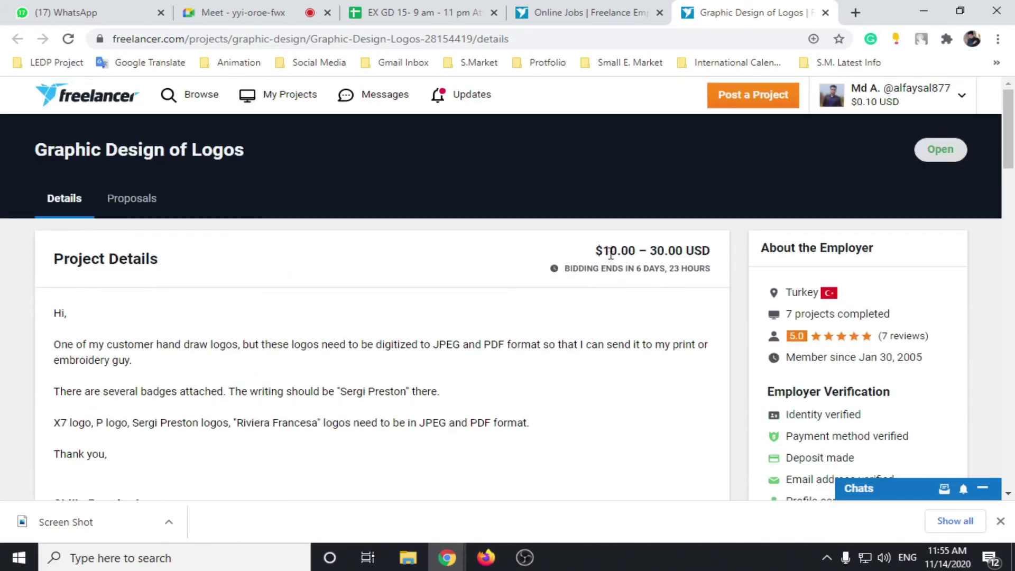
Step: Try bid amounts of 40 and then 50 USD
scroll(399, 363, down, 13)
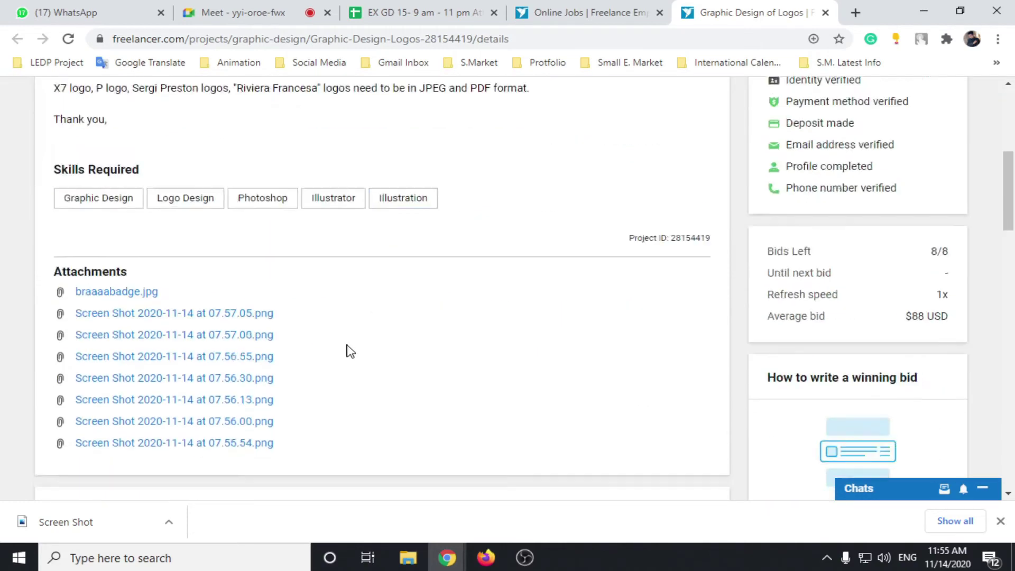
drag(142, 306, 68, 304)
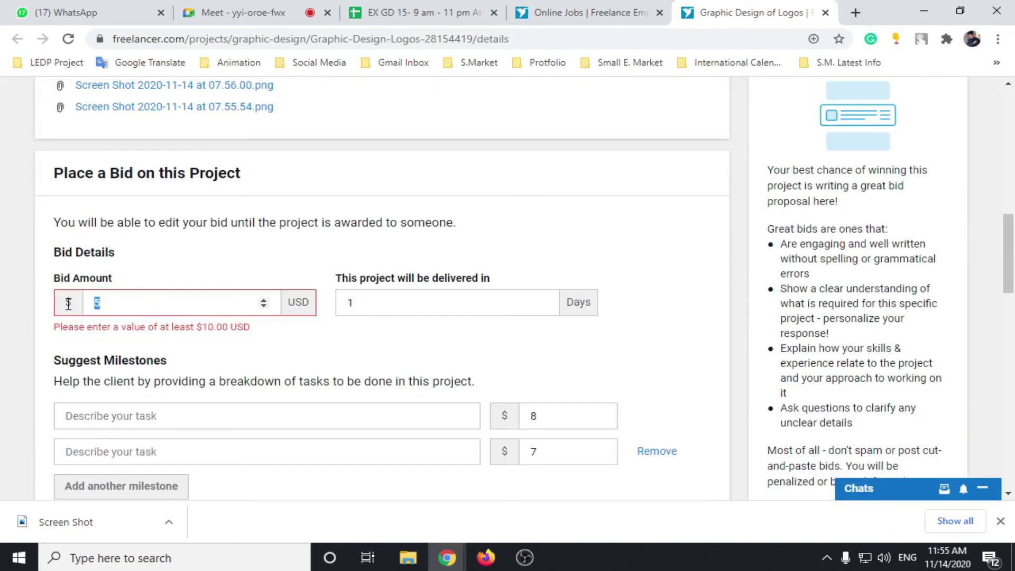
text(40)
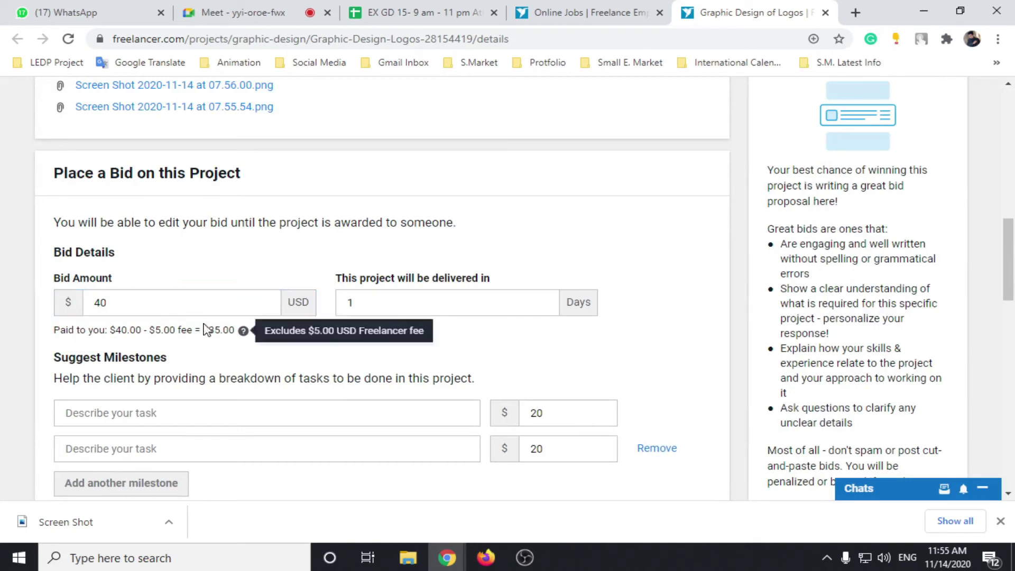
click(188, 346)
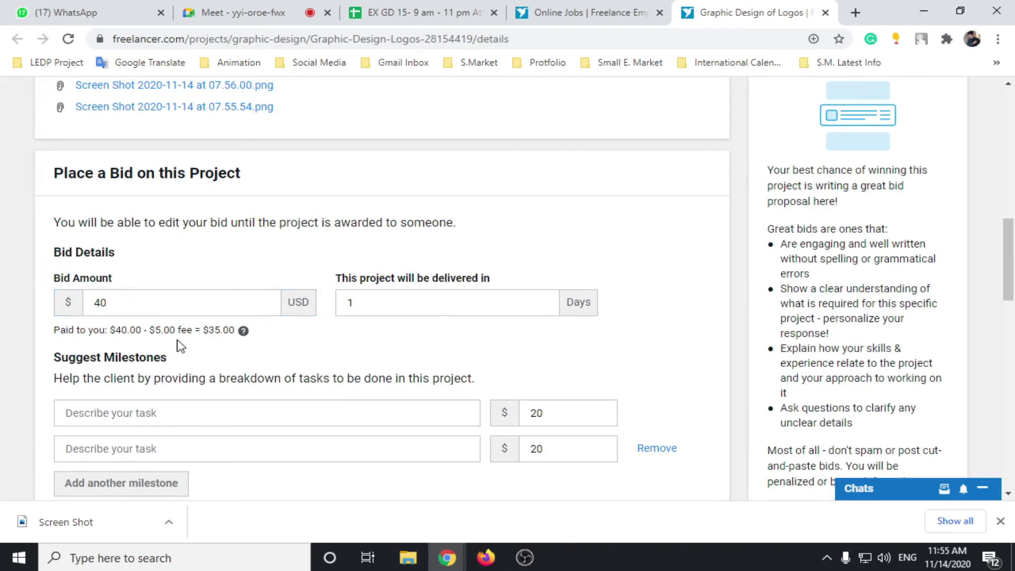
click(129, 309)
drag(129, 309, 96, 318)
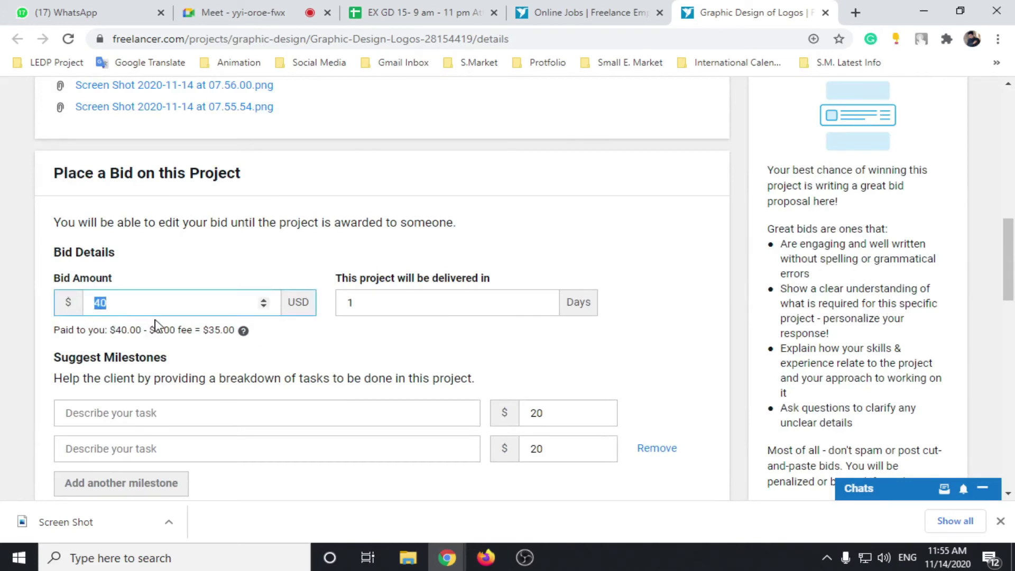
text(50)
click(279, 344)
Step: Clear the bid amount, enter 15 USD, and check the suggested milestones below
click(159, 303)
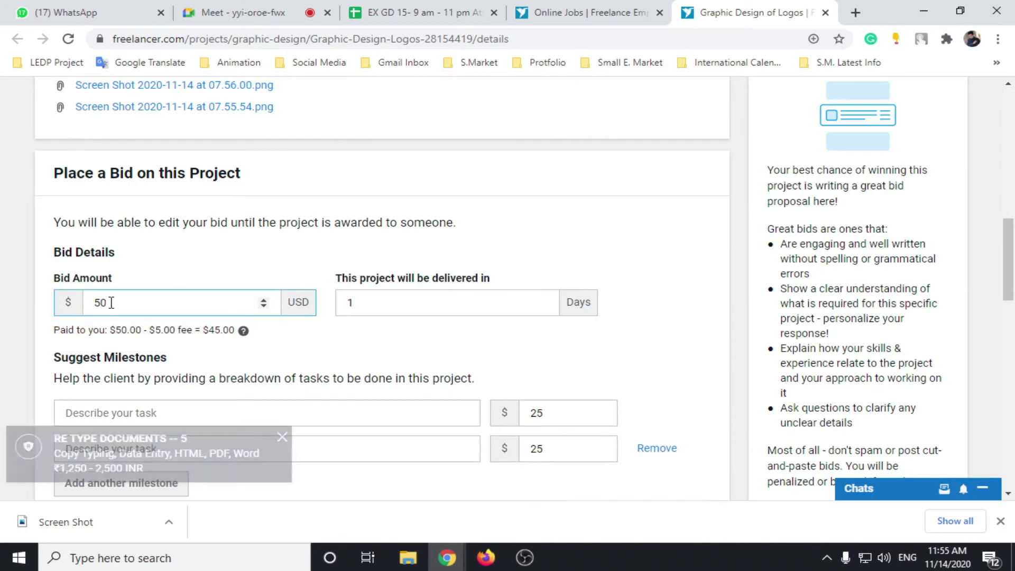
drag(158, 303, 74, 313)
key(BackSpace)
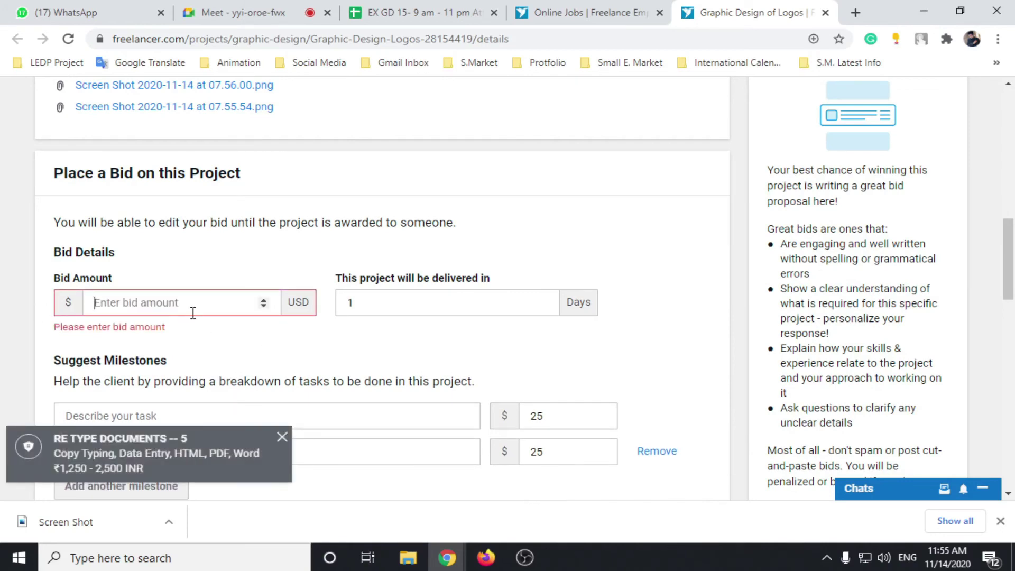
text(15)
scroll(291, 276, down, 3)
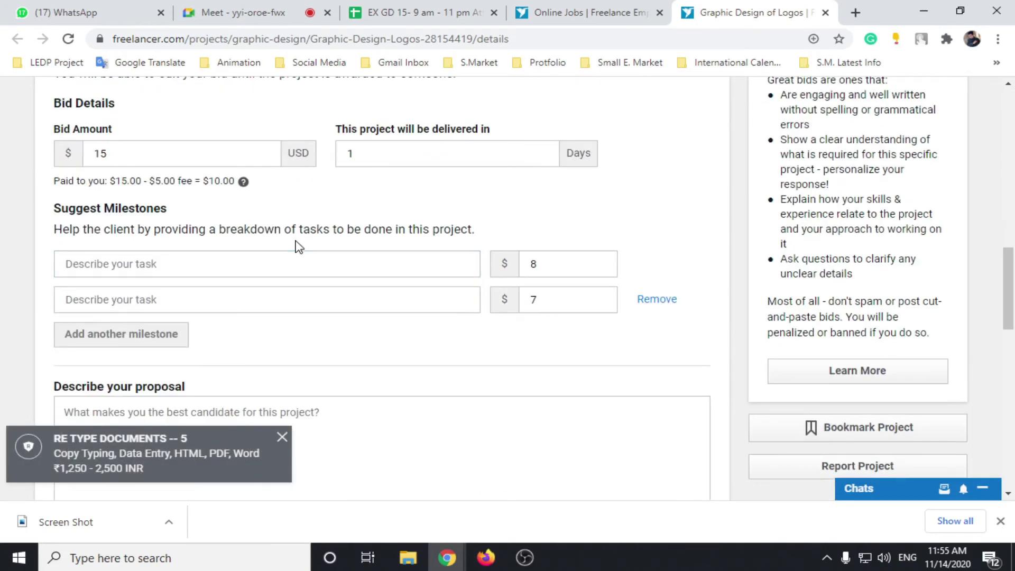
scroll(294, 246, down, 1)
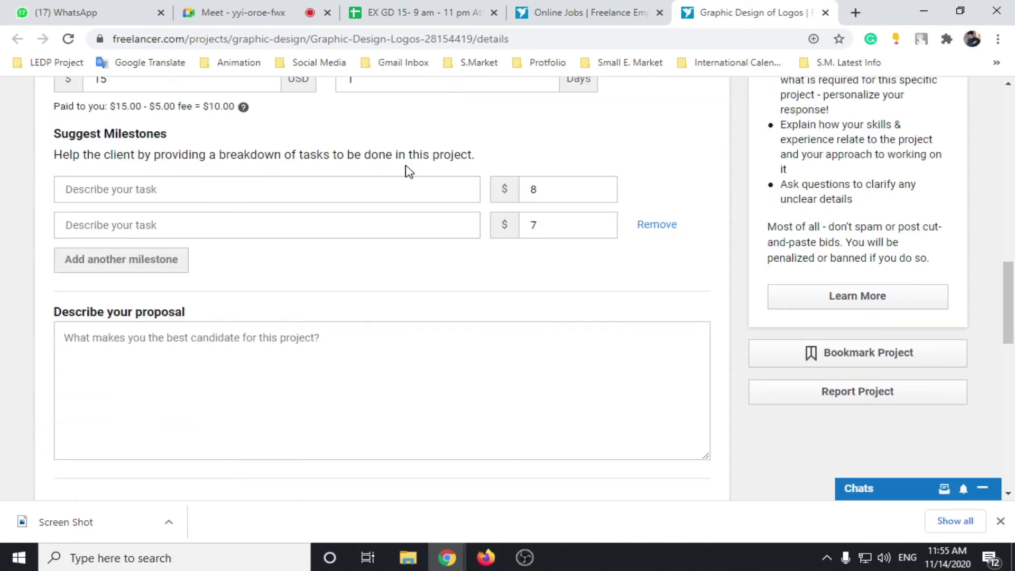
scroll(378, 222, up, 3)
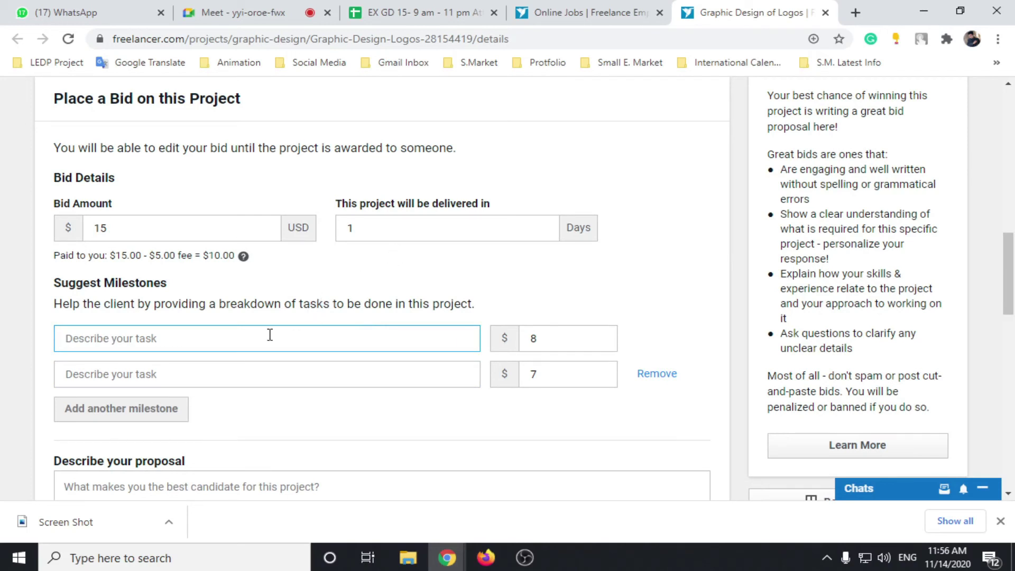
Step: Enter 10 as the first milestone amount and start the second milestone's task description
click(533, 338)
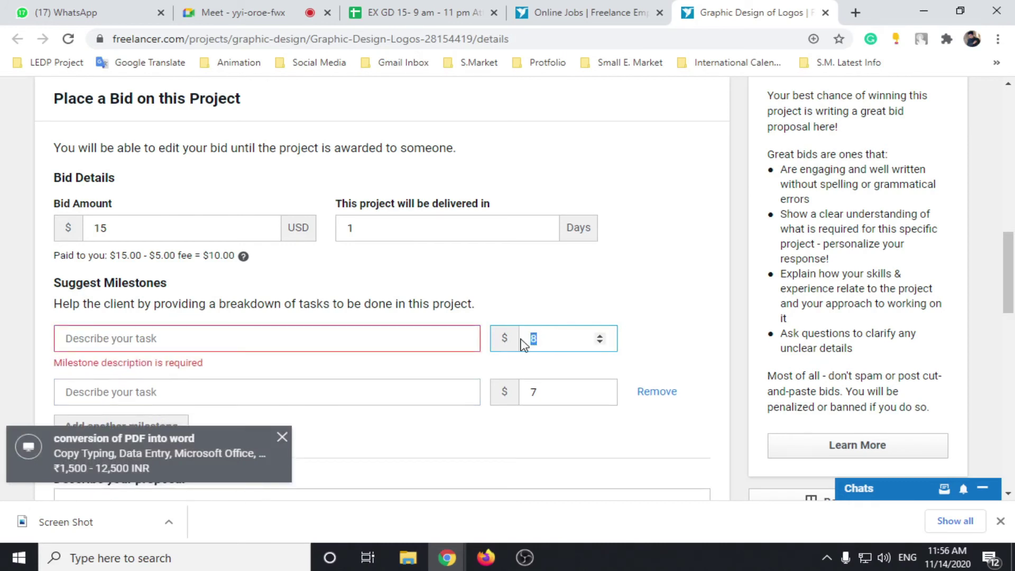
text(10)
click(653, 344)
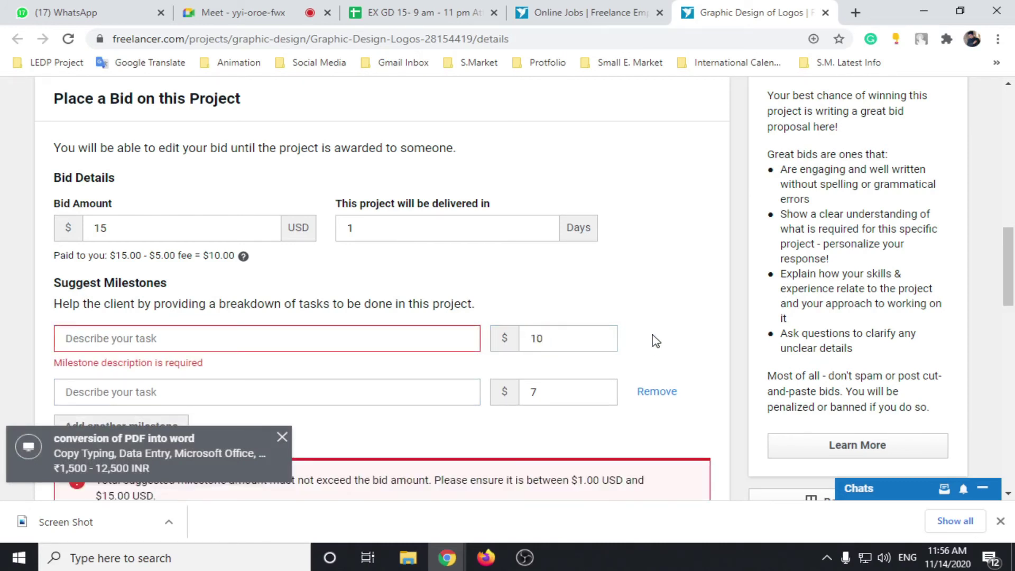
scroll(415, 331, down, 1)
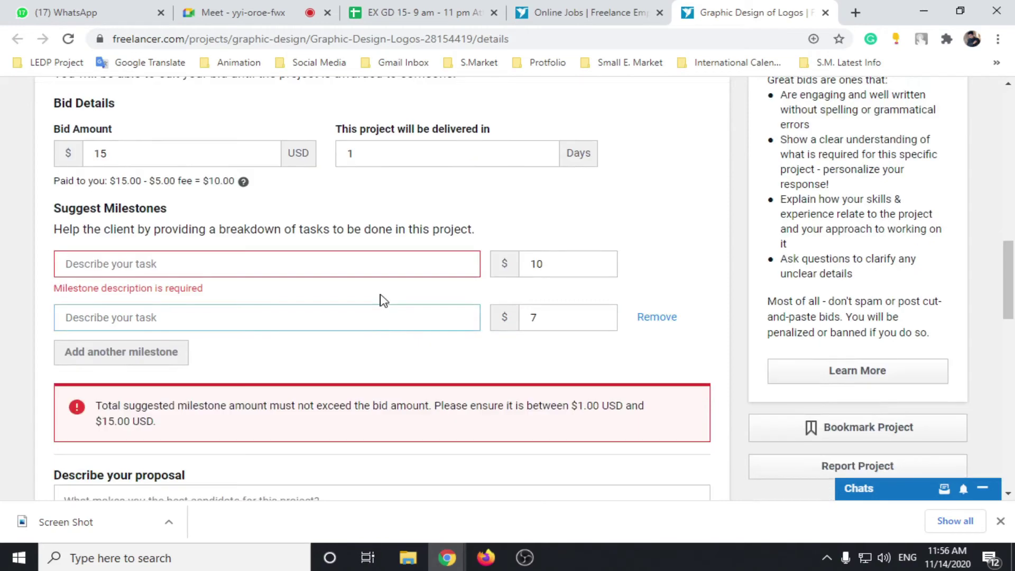
click(378, 312)
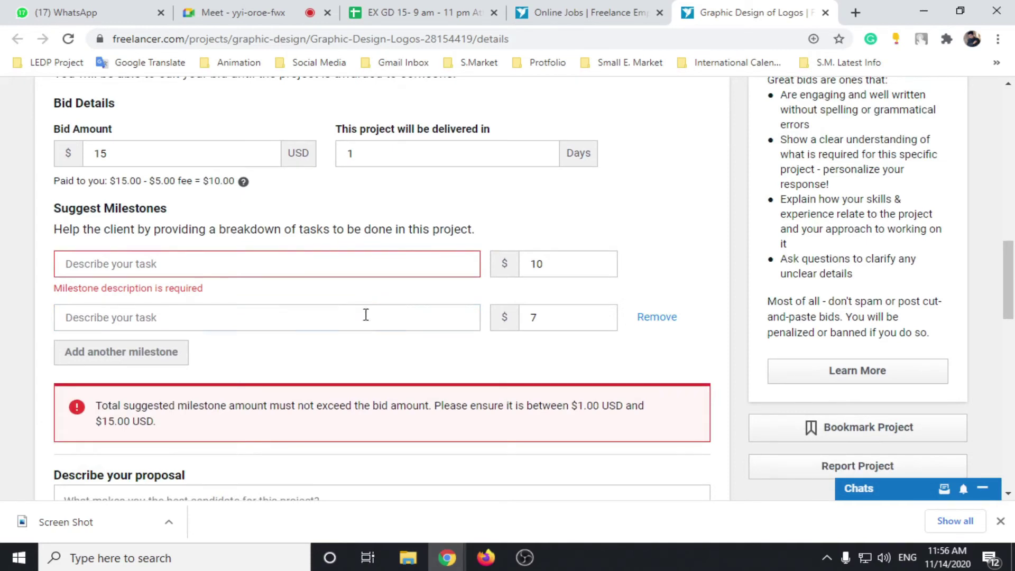
click(356, 324)
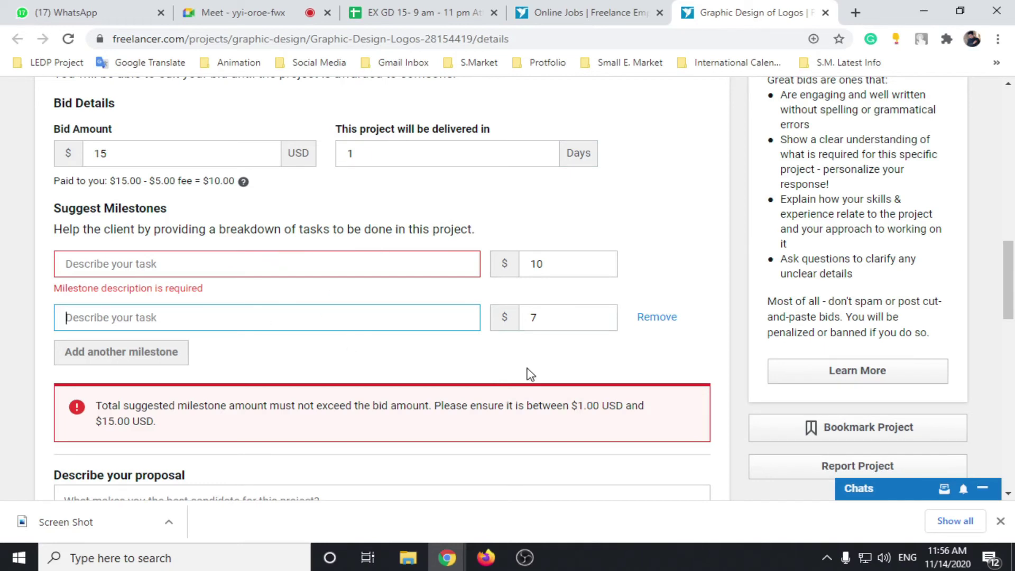
Step: Change the first milestone to $8 so the $8 and $7 milestones total $15
drag(583, 264, 508, 265)
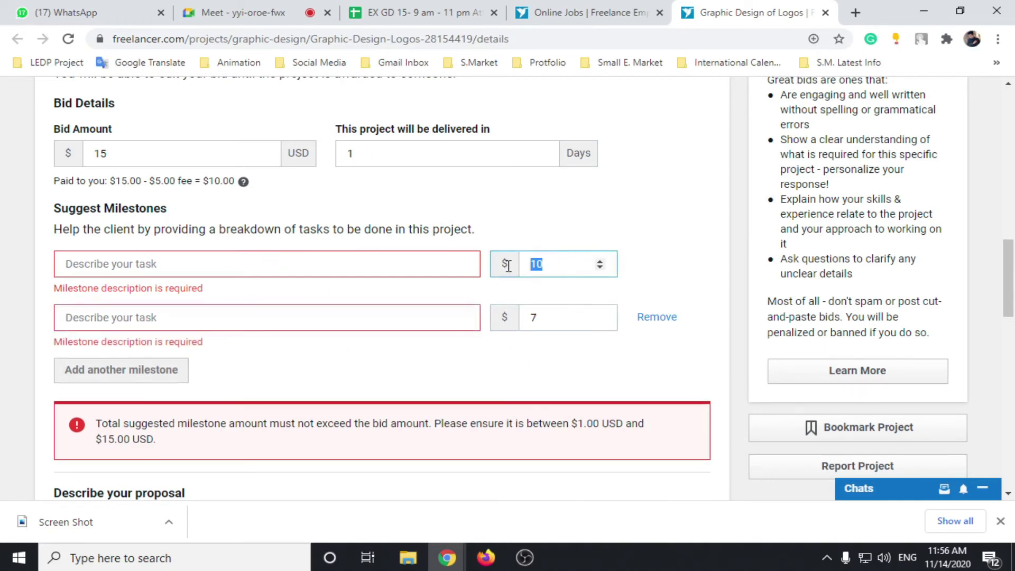
text(8)
click(562, 315)
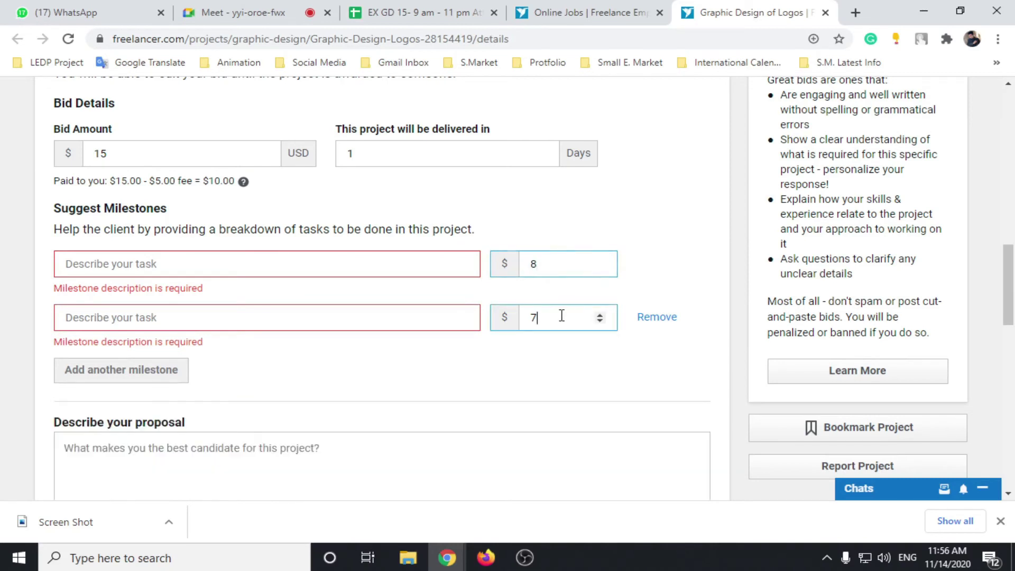
click(661, 284)
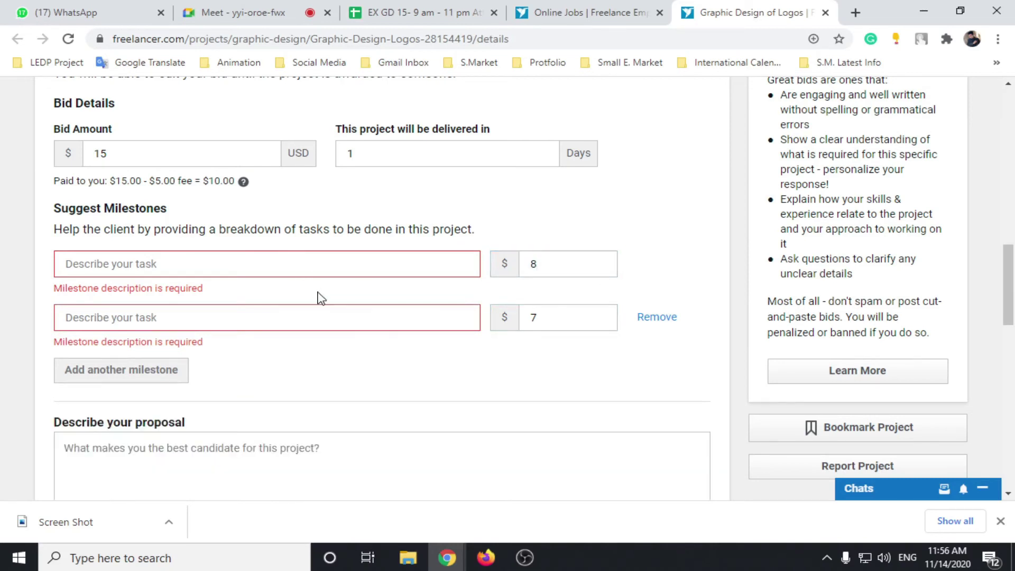
click(523, 270)
click(545, 314)
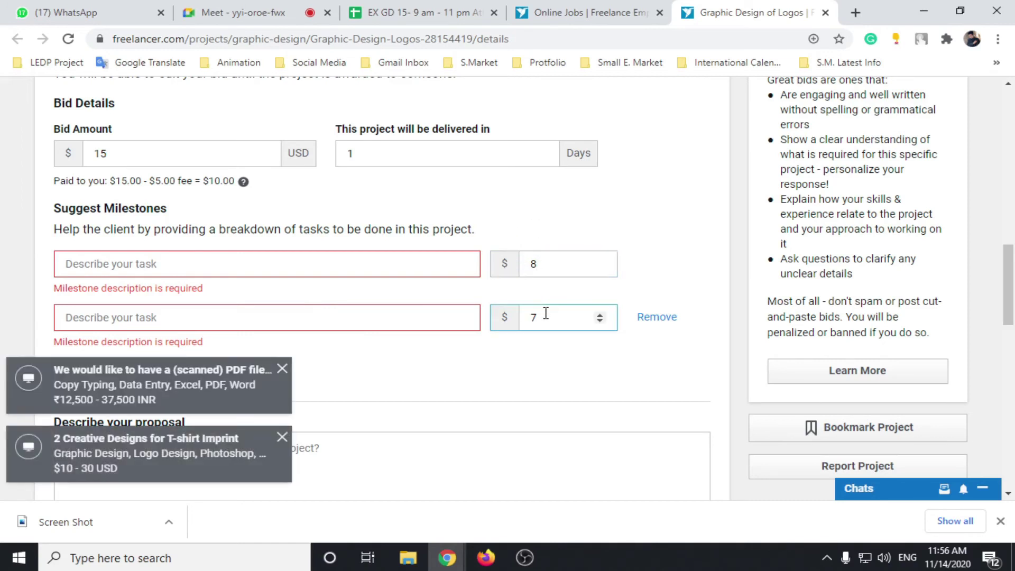
click(433, 370)
scroll(413, 370, down, 3)
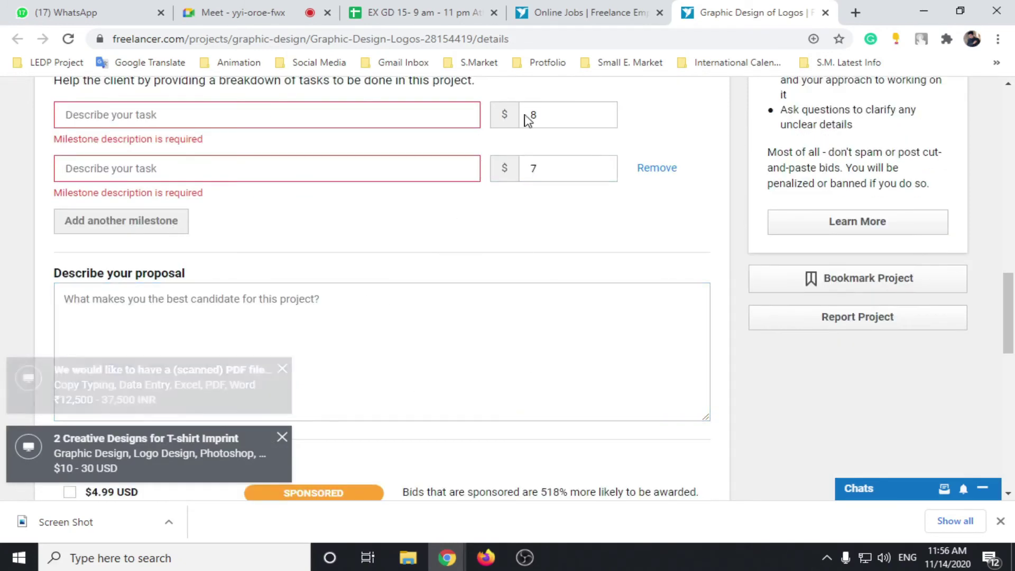
scroll(460, 236, up, 4)
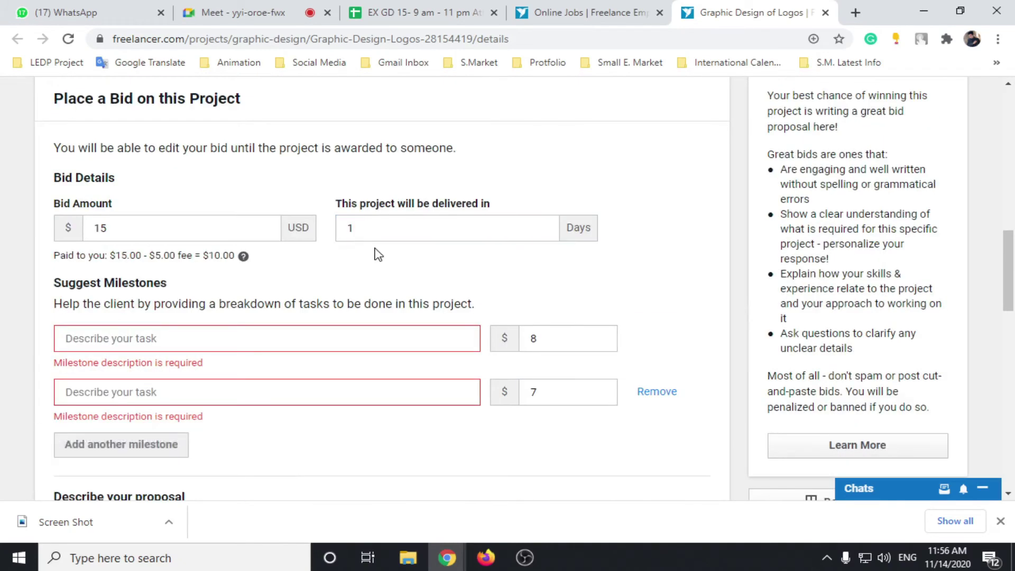
scroll(375, 248, down, 2)
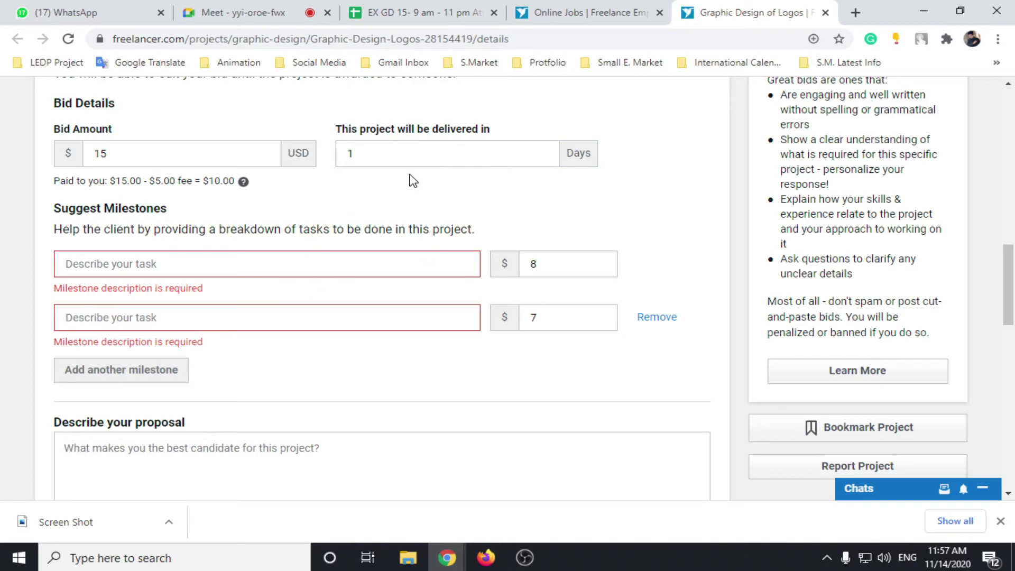
scroll(328, 252, down, 4)
click(320, 262)
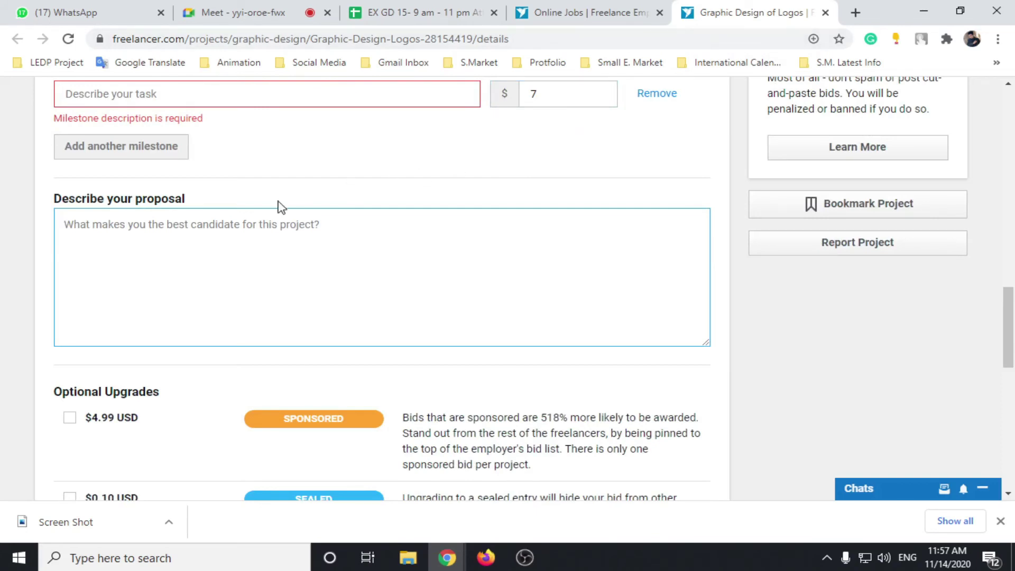
text(fthghsf)
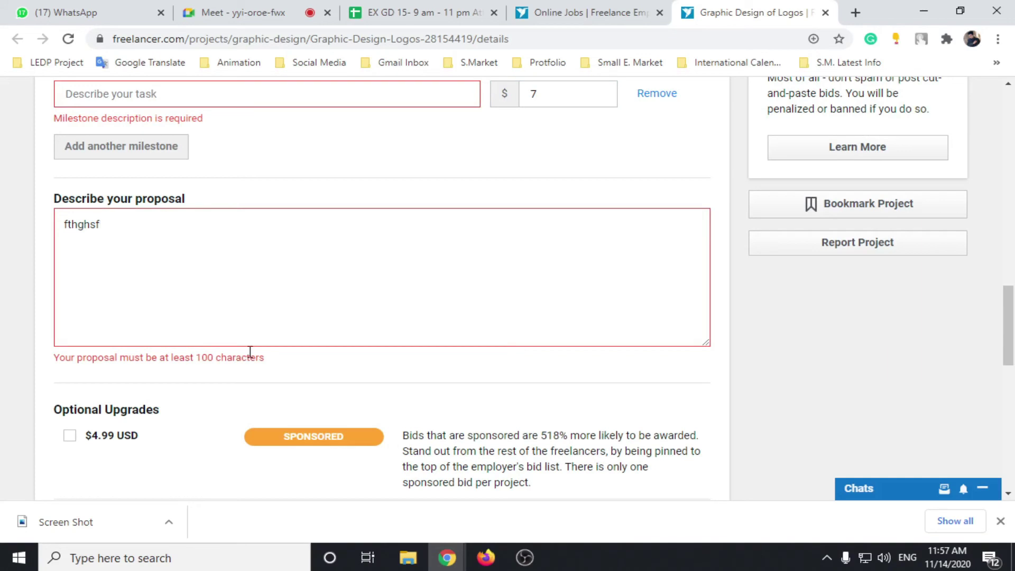
drag(115, 225, 46, 234)
key(BackSpace)
scroll(285, 251, down, 4)
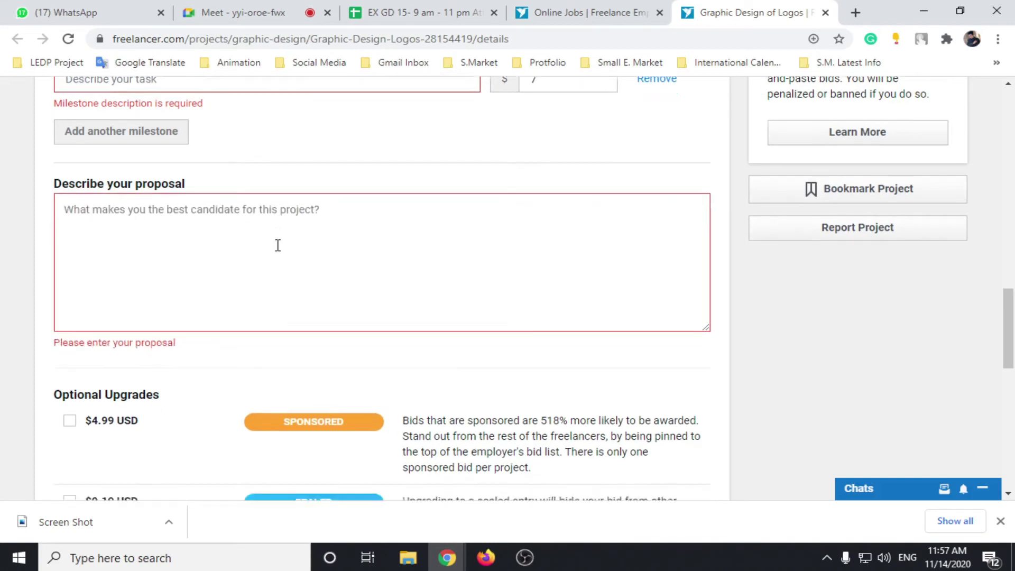
scroll(278, 247, down, 3)
scroll(257, 264, up, 3)
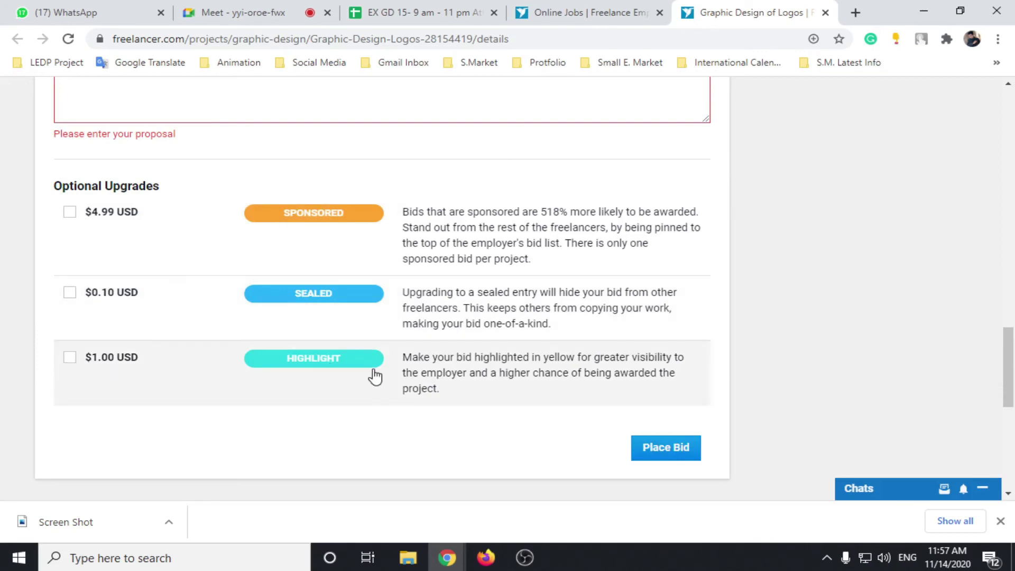
scroll(442, 291, up, 1)
scroll(418, 279, down, 1)
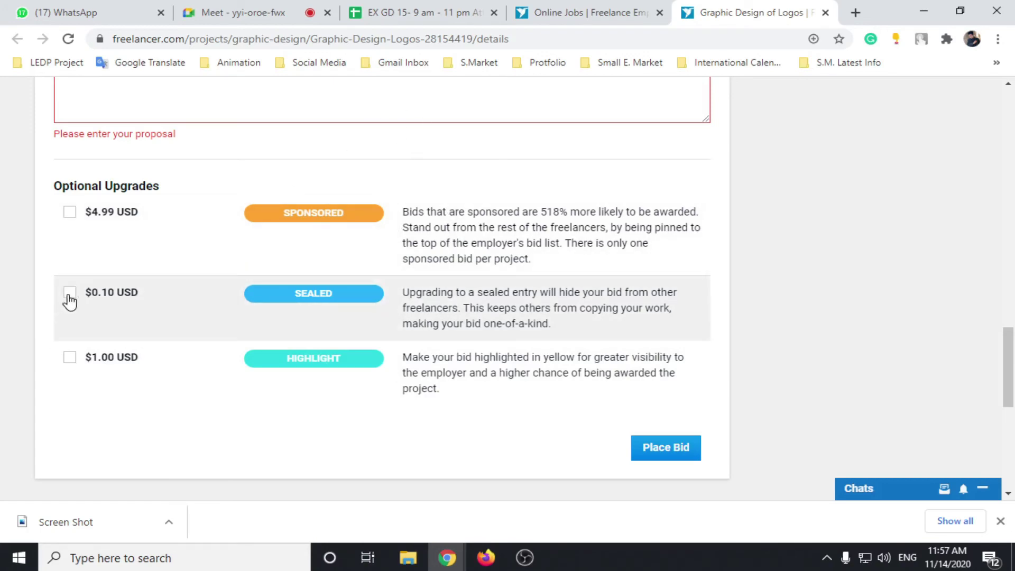
scroll(176, 267, up, 20)
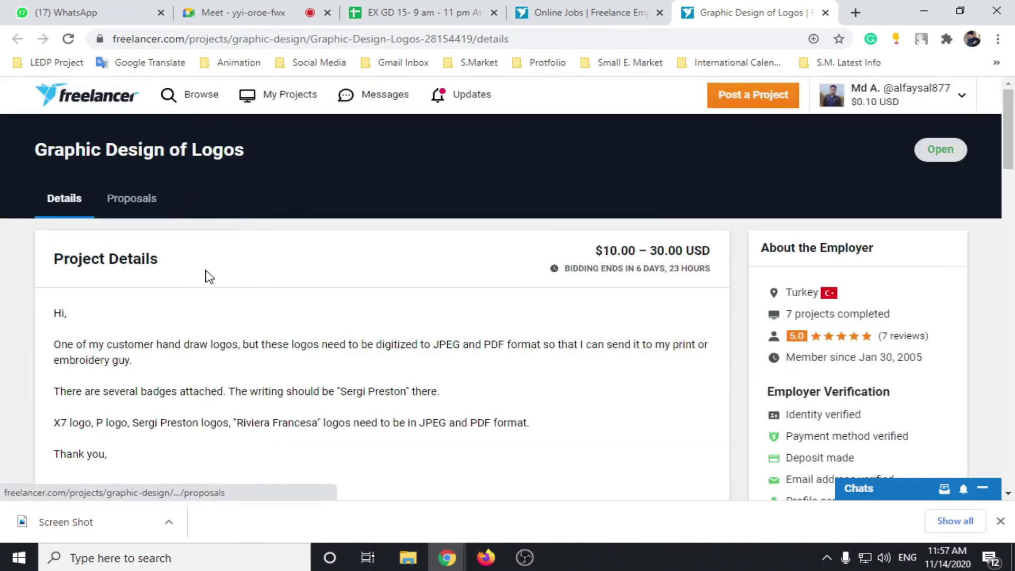
Step: Look over the Logos project page once more, then go to Browse > Contests
scroll(212, 275, down, 5)
scroll(211, 272, down, 14)
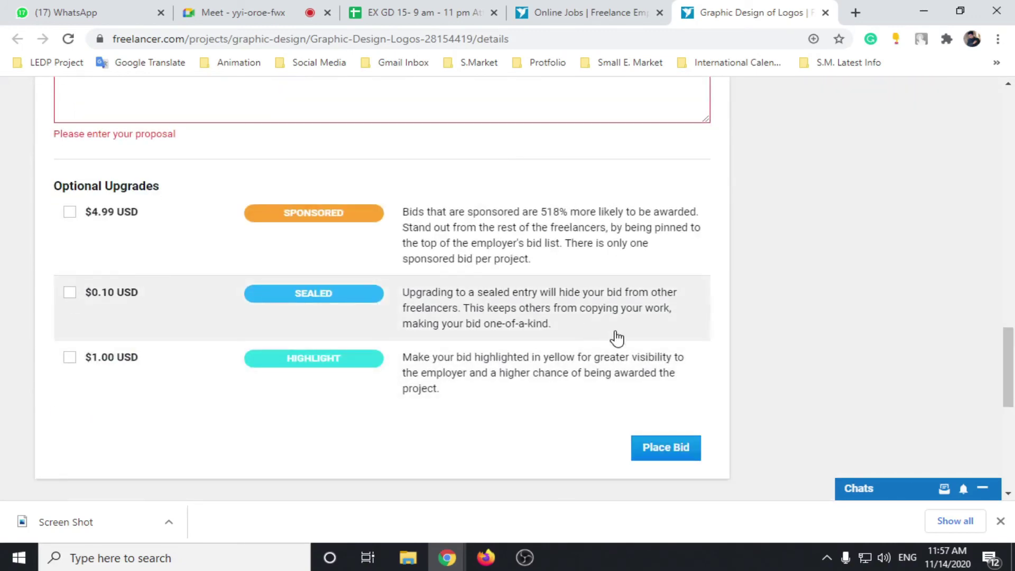
scroll(691, 348, up, 15)
scroll(712, 347, up, 4)
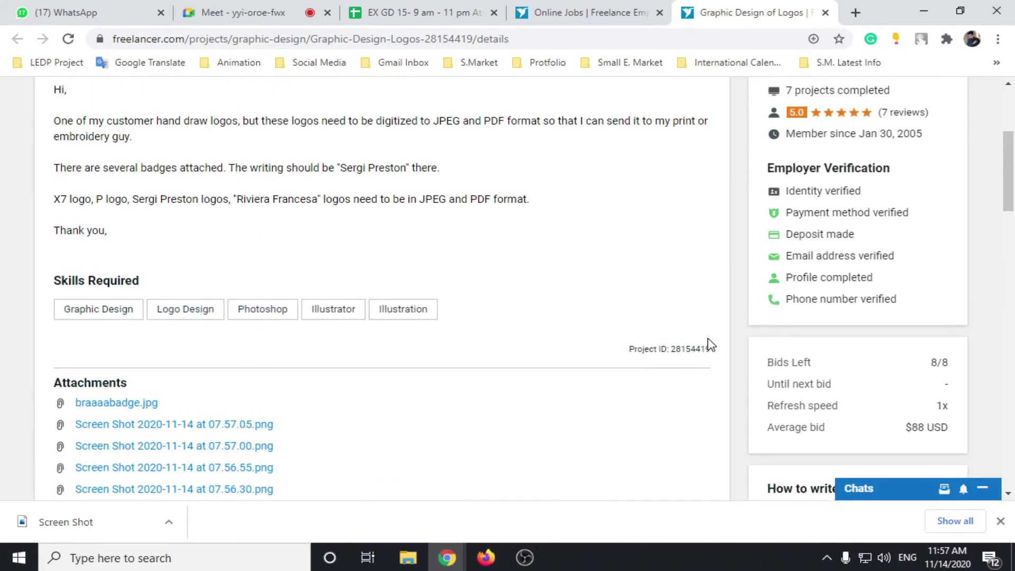
scroll(711, 346, down, 5)
scroll(740, 317, up, 4)
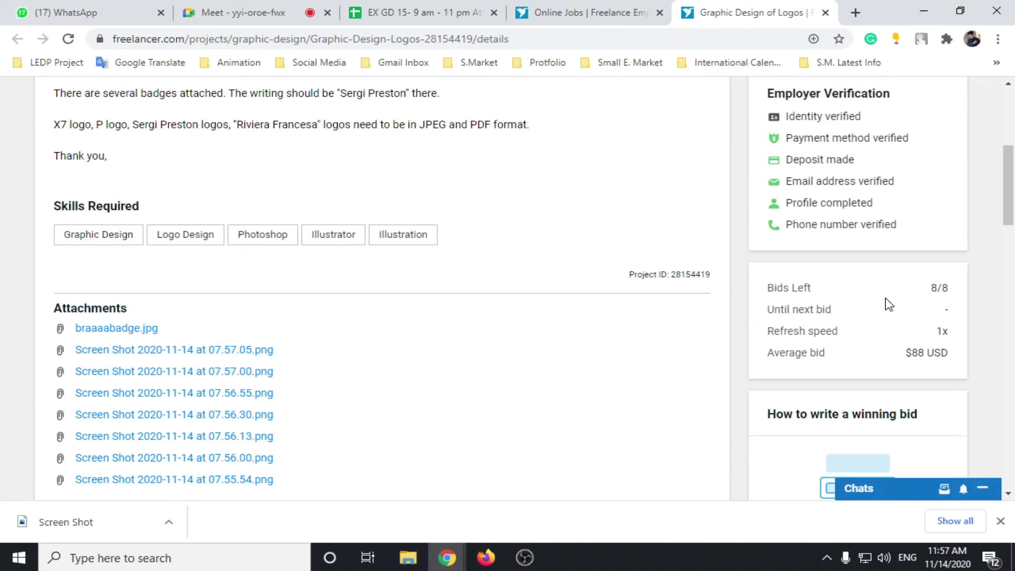
scroll(623, 301, up, 5)
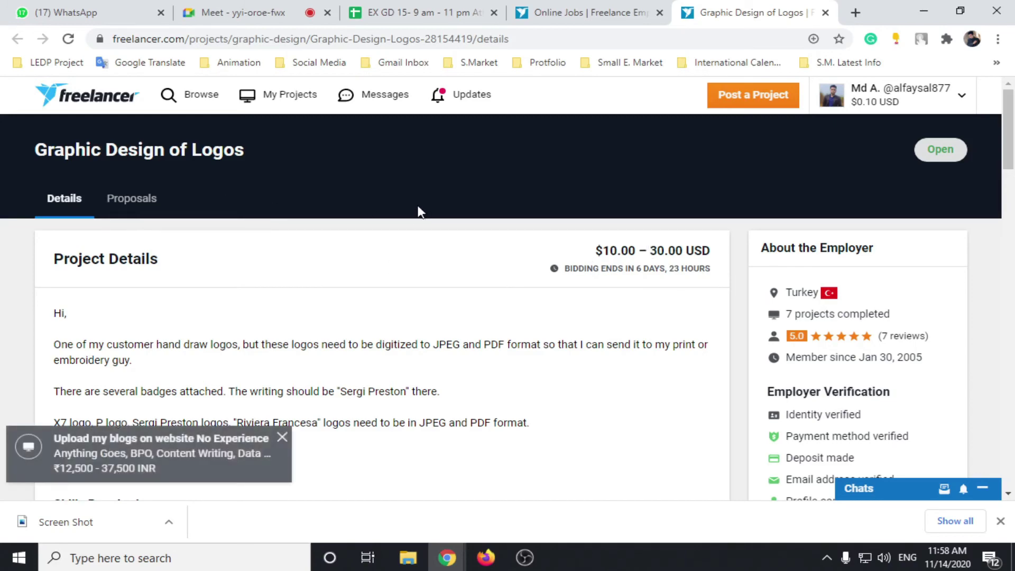
scroll(654, 233, down, 7)
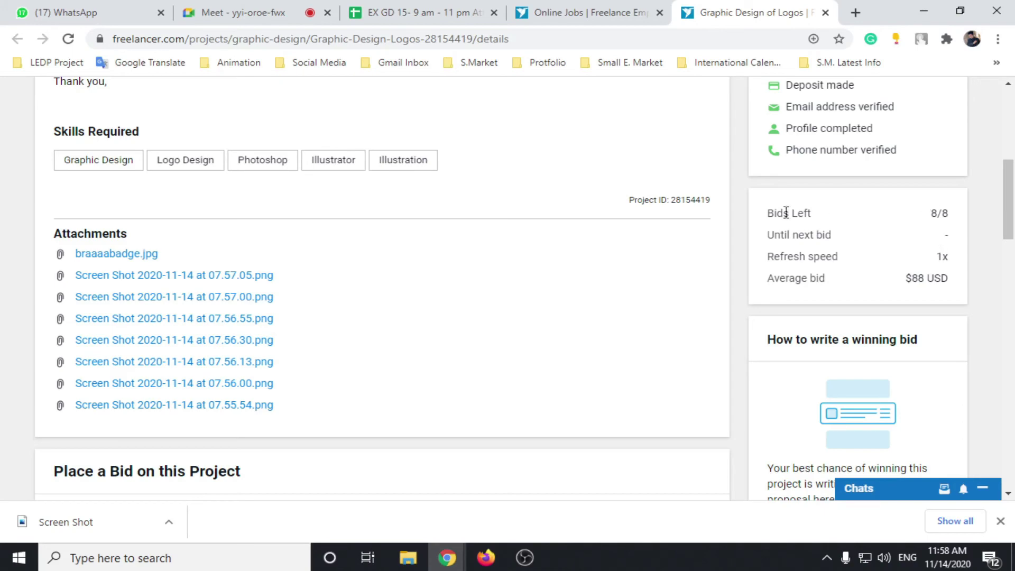
scroll(618, 294, up, 7)
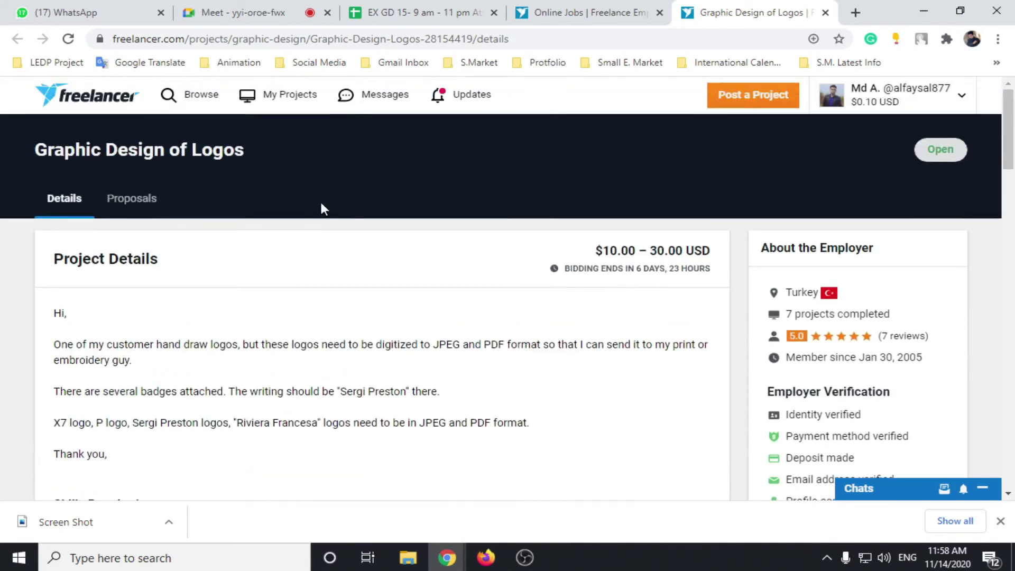
scroll(323, 208, down, 15)
scroll(347, 211, up, 10)
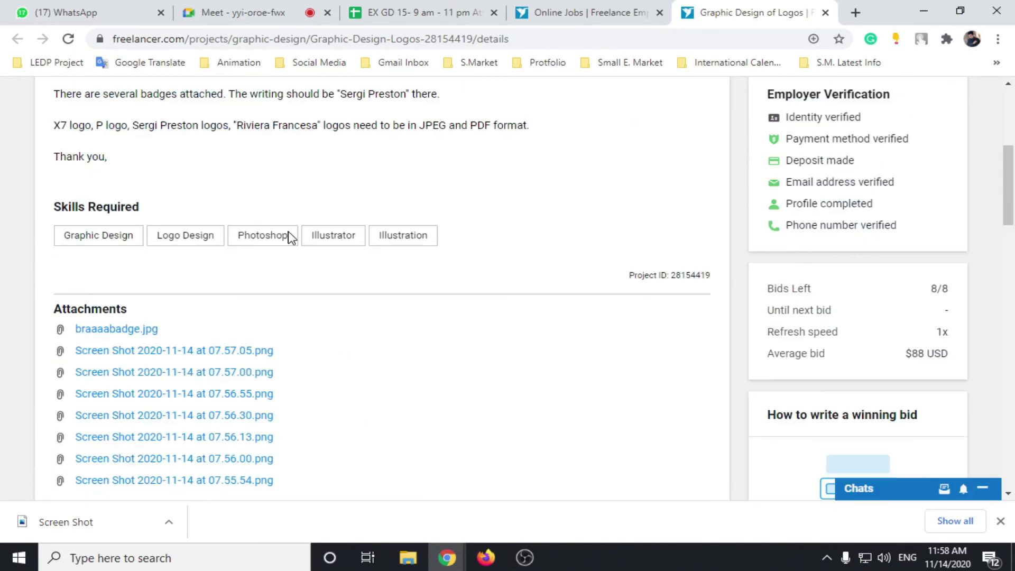
scroll(290, 238, up, 5)
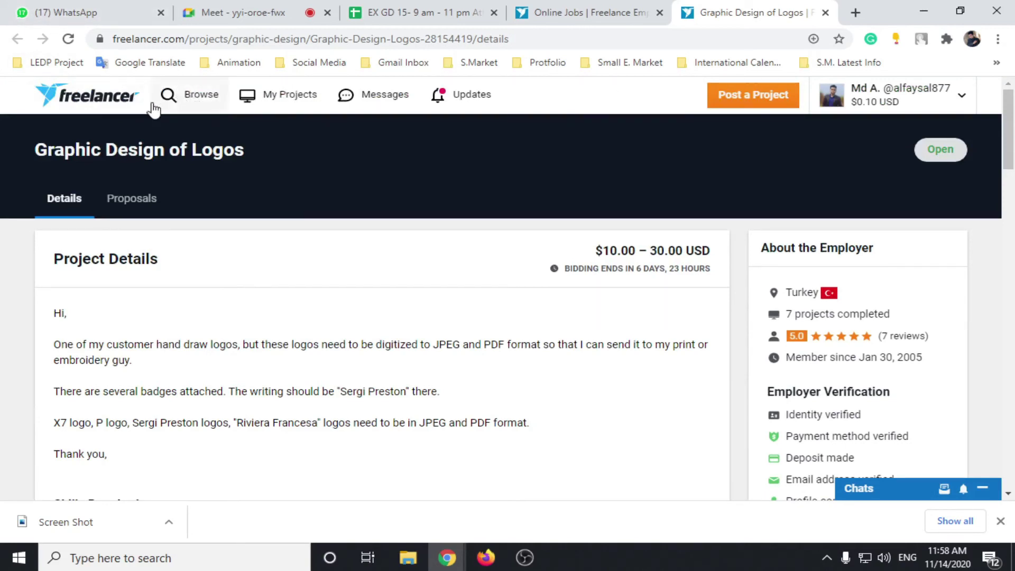
click(190, 96)
click(463, 254)
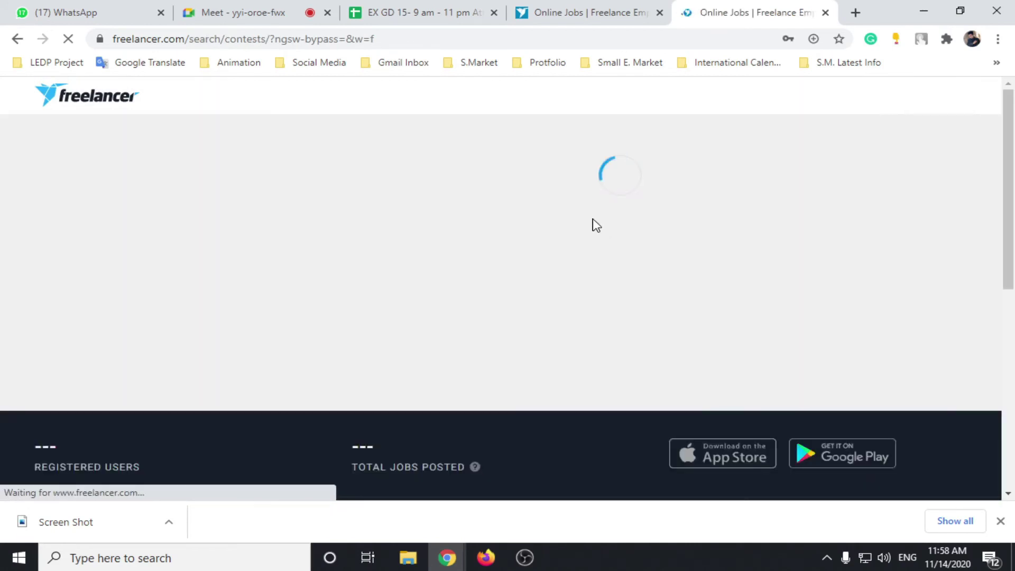
Step: Search the contests for 'business card' in the contest search tab
click(550, 5)
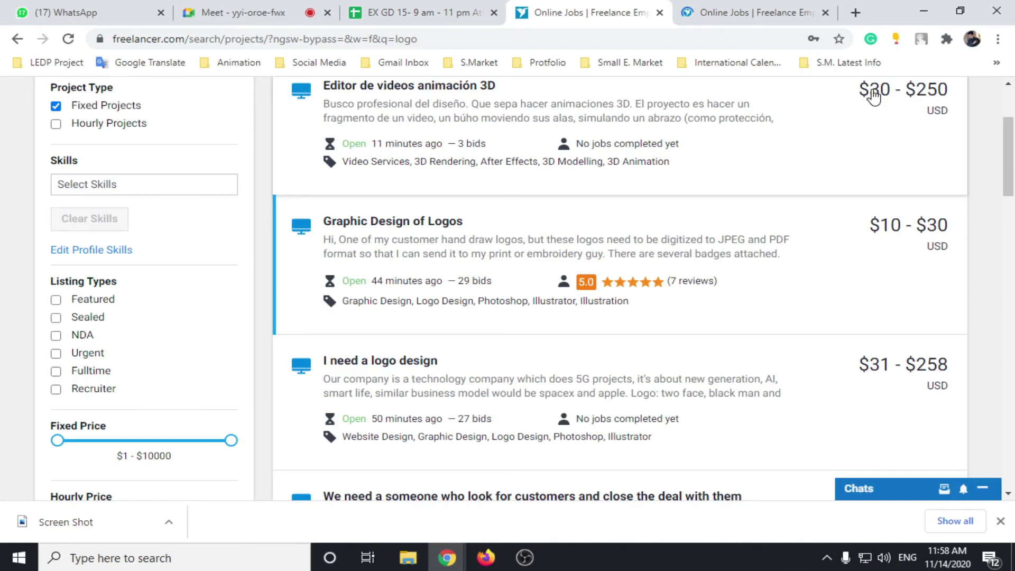
scroll(177, 162, up, 3)
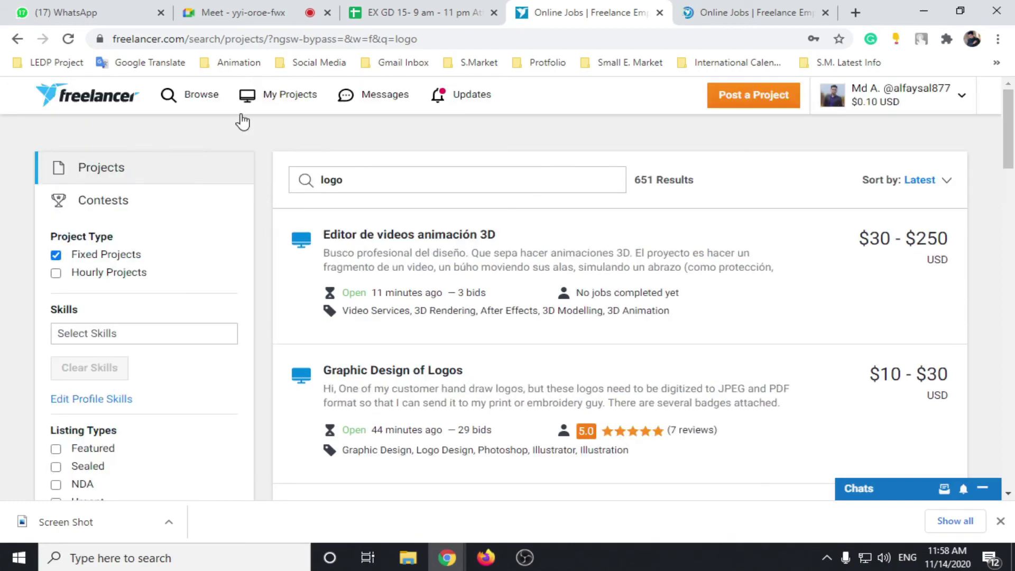
key(ctrl+Tab)
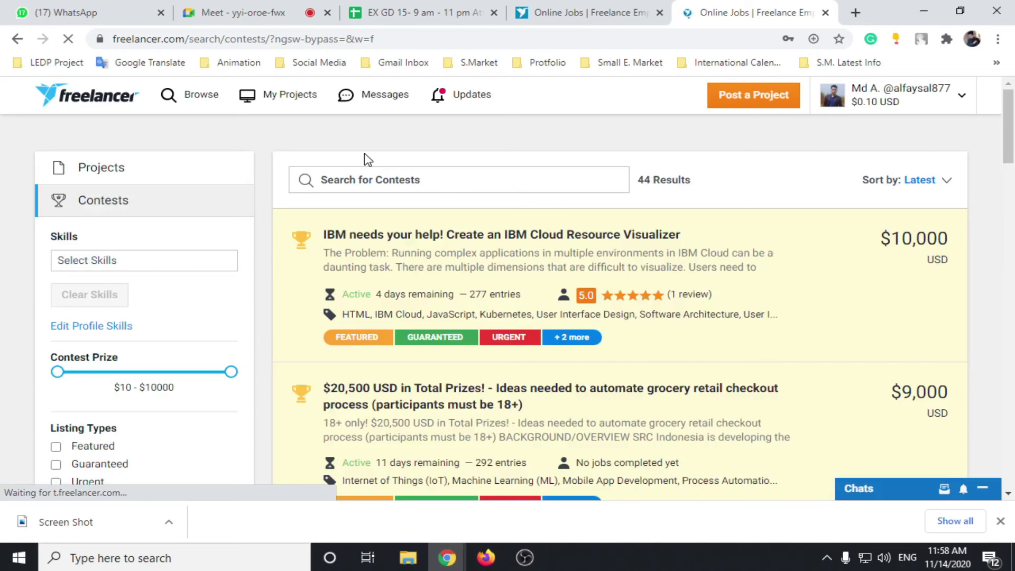
scroll(302, 236, down, 3)
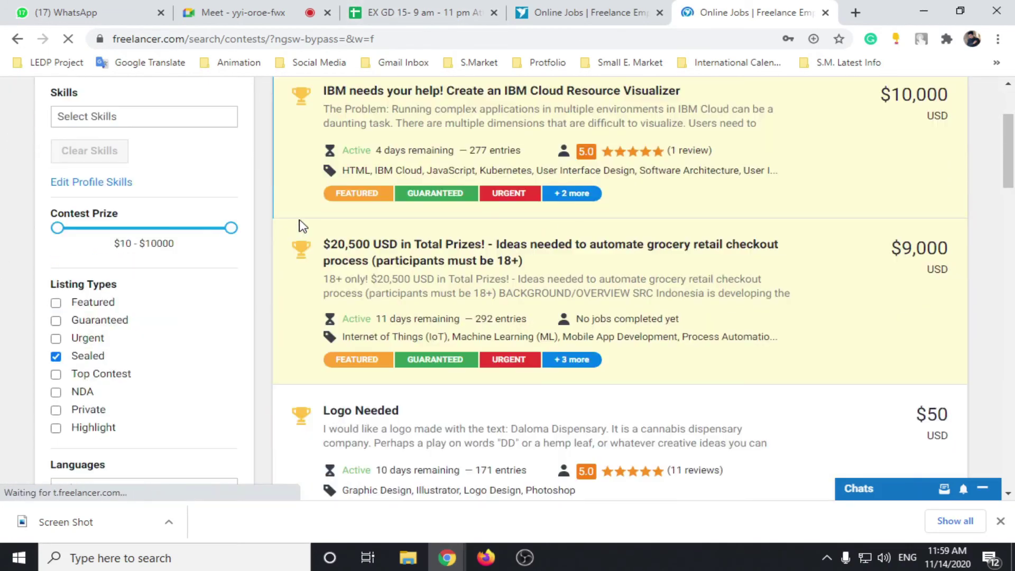
scroll(365, 185, up, 3)
click(391, 174)
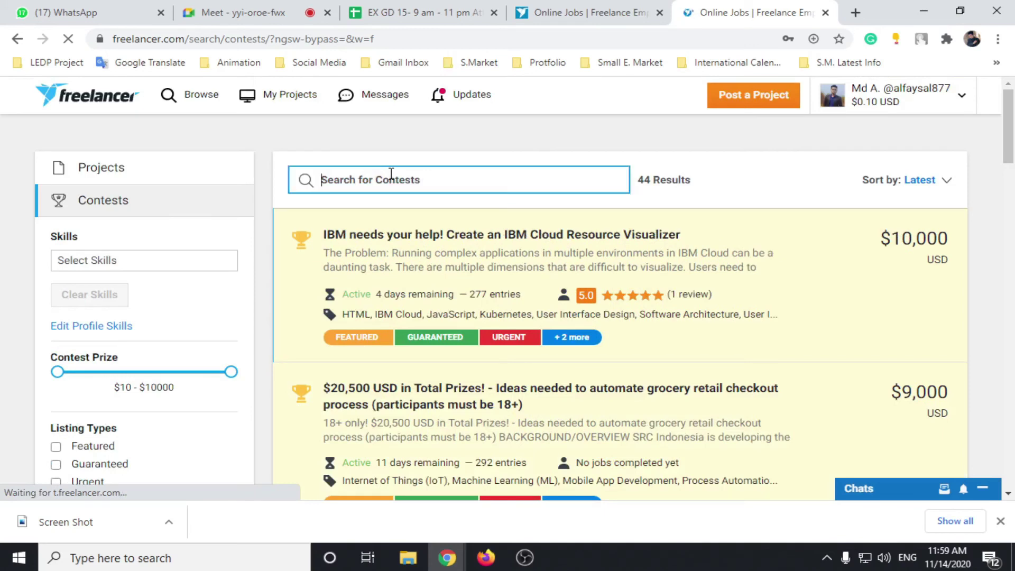
text(busine)
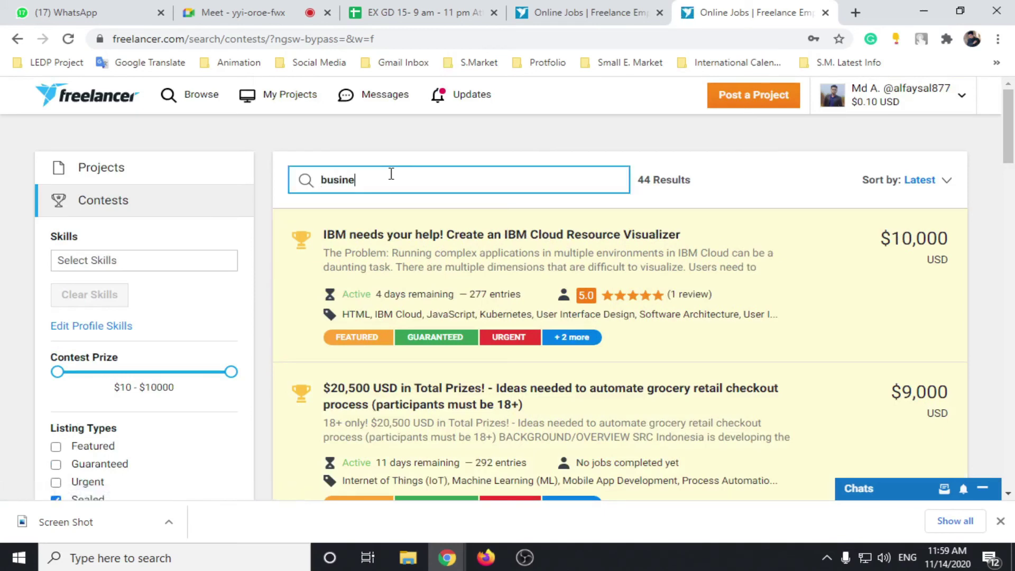
text(ss card)
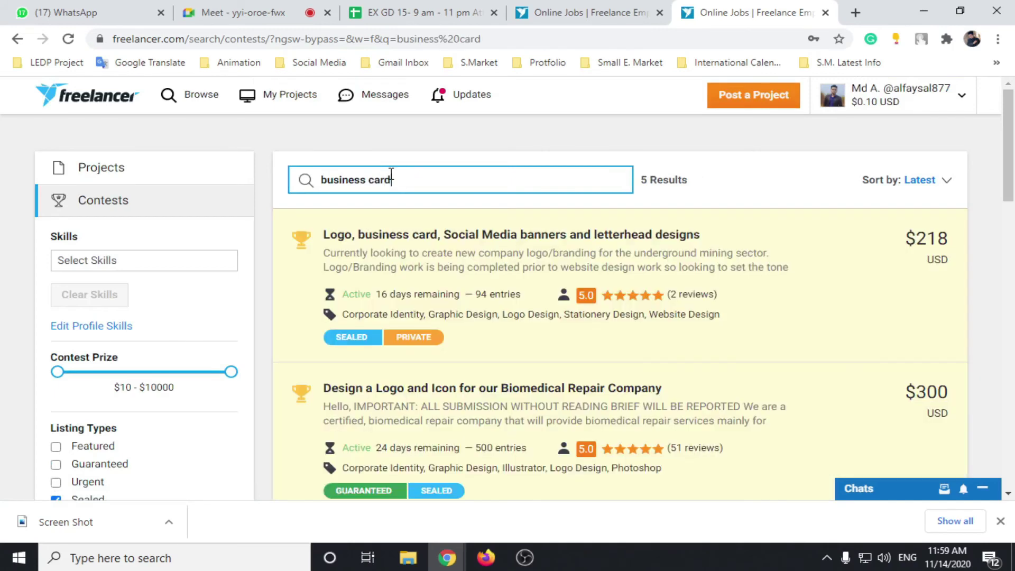
scroll(656, 263, down, 1)
scroll(651, 262, down, 1)
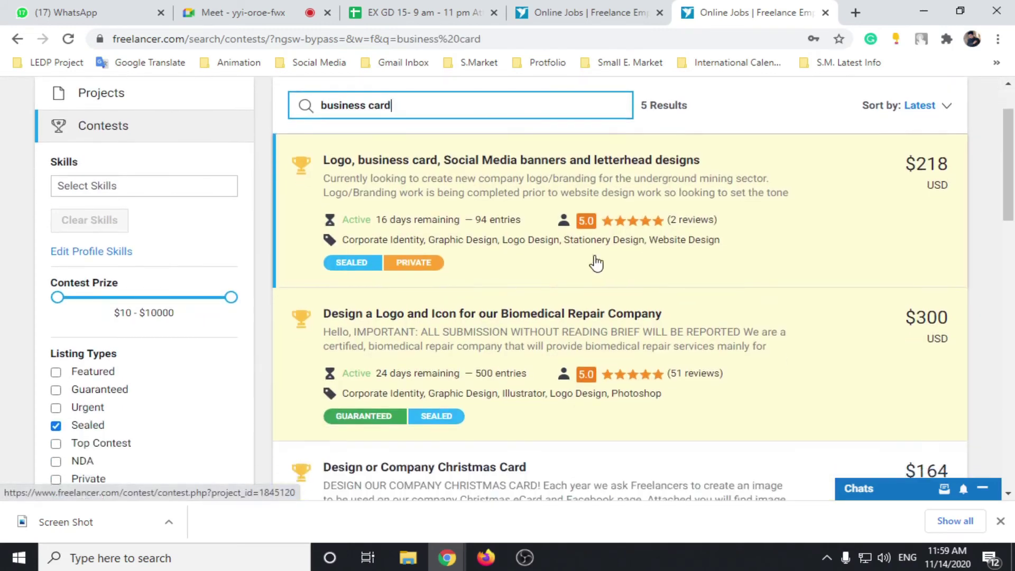
Step: Open the first business card contest in a new tab, close it, and scroll the results
click(487, 170)
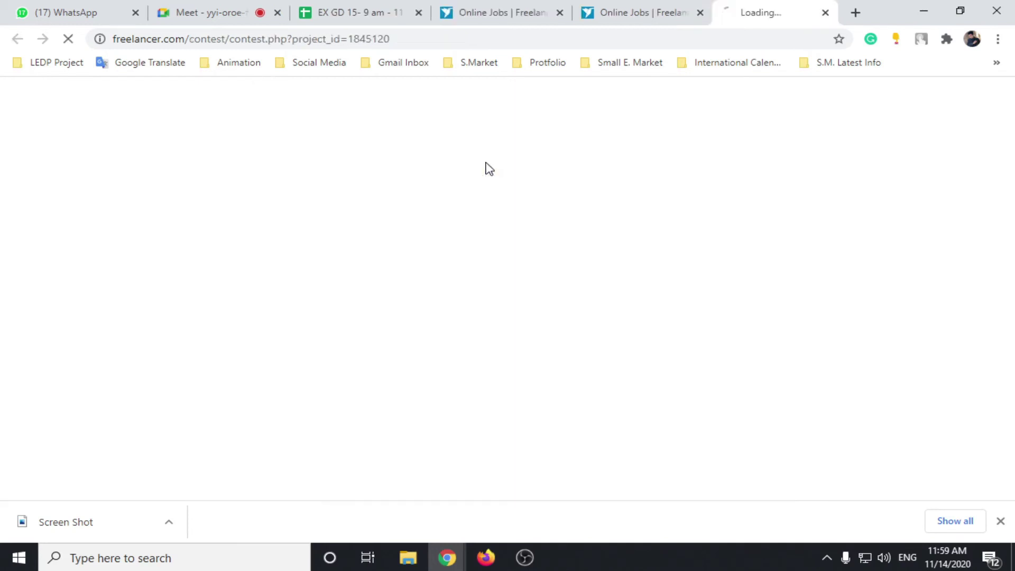
click(634, 7)
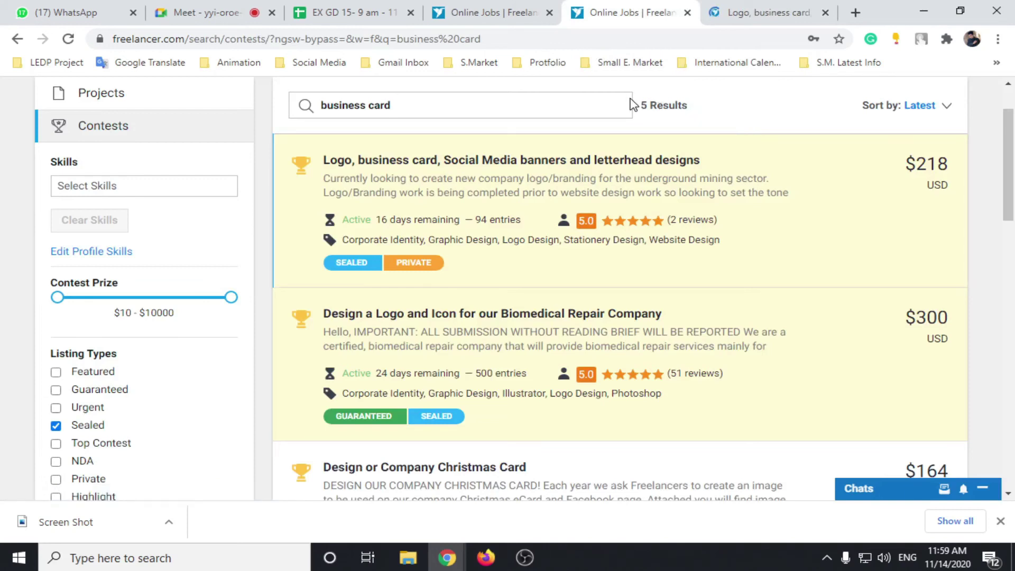
click(825, 14)
scroll(517, 206, down, 4)
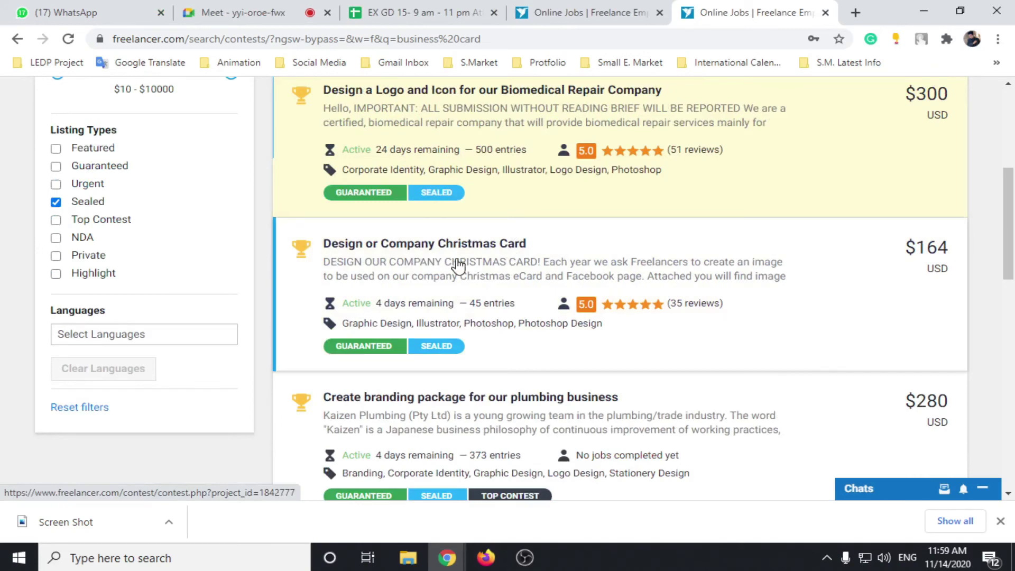
scroll(478, 316, down, 5)
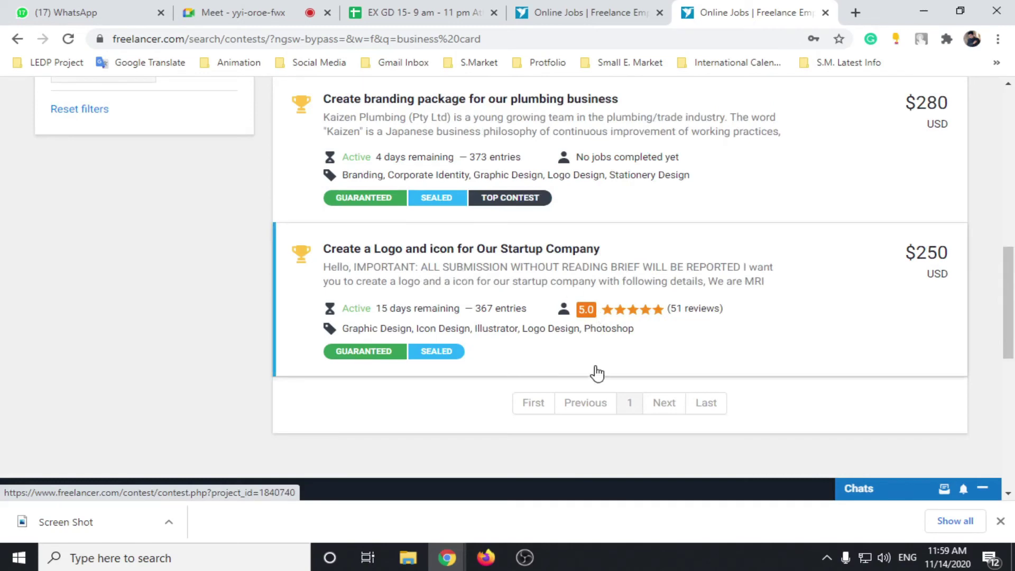
scroll(597, 374, up, 10)
drag(414, 180, 271, 191)
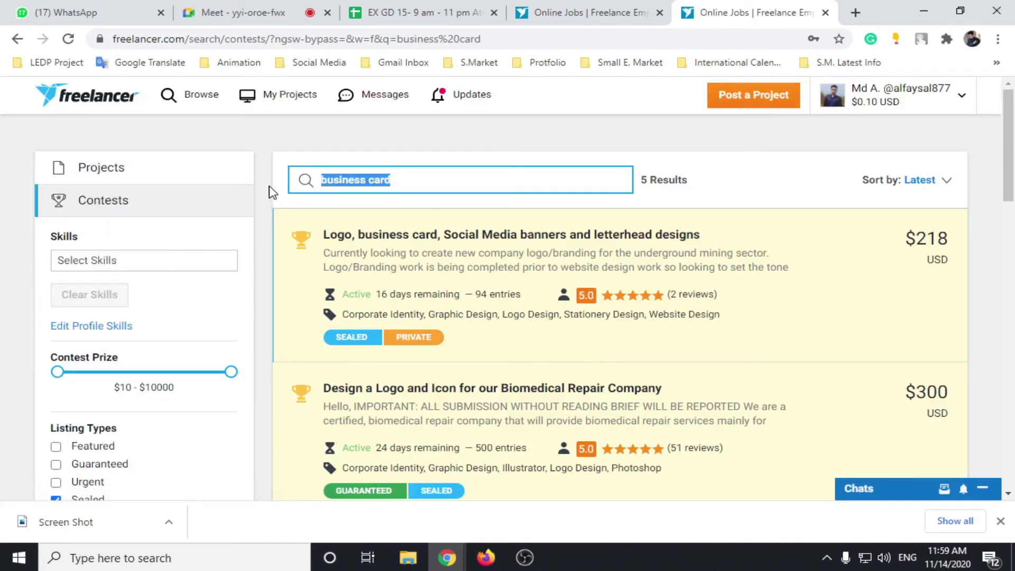
Step: Try a 'poster' search, then uncheck Sealed and search 'business card' again
key(BackSpace)
text(pos)
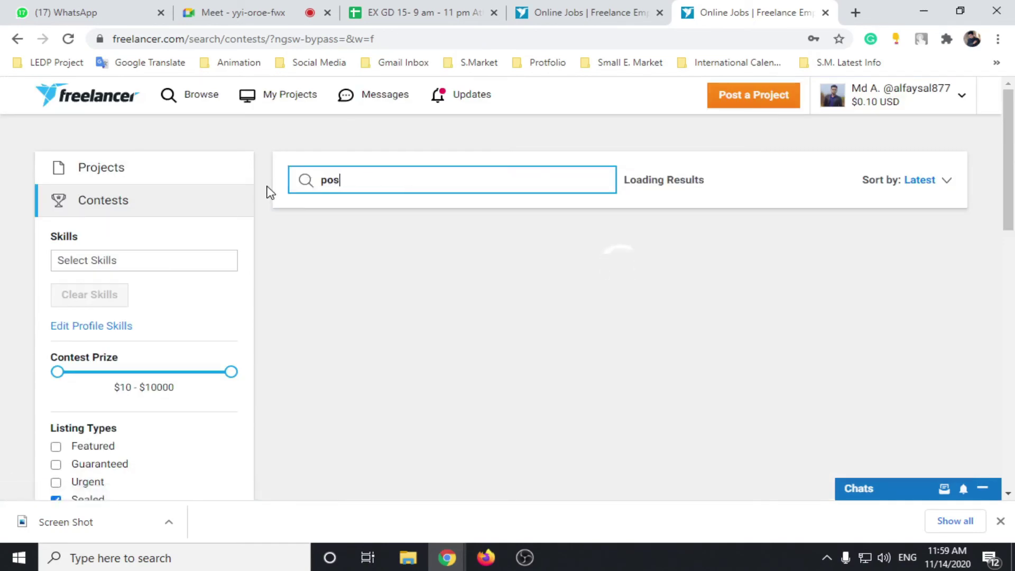
text(ter)
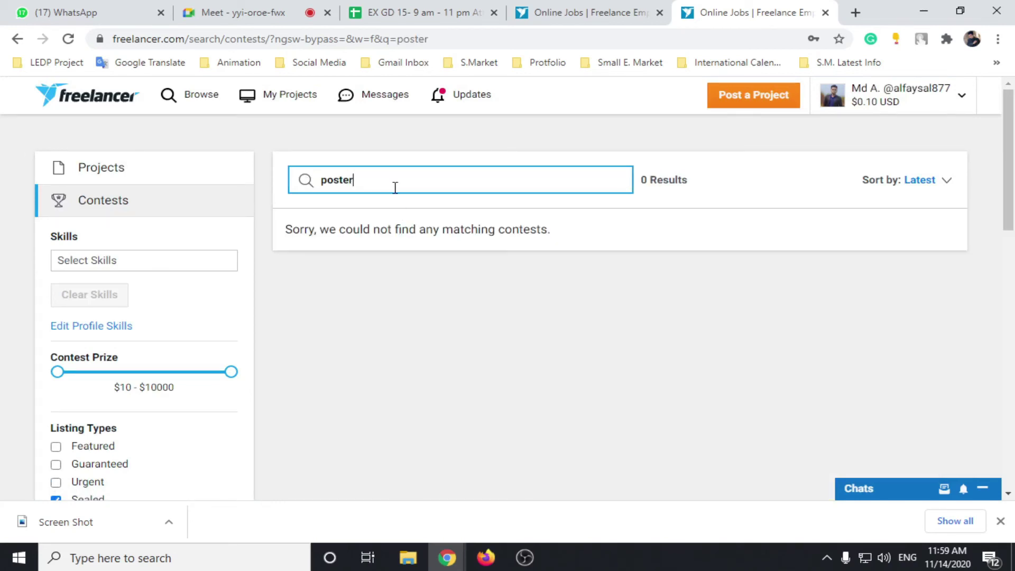
key(BackSpace)
key(BackSpace)
key(BackSpace)
key(BackSpace)
key(BackSpace)
key(BackSpace)
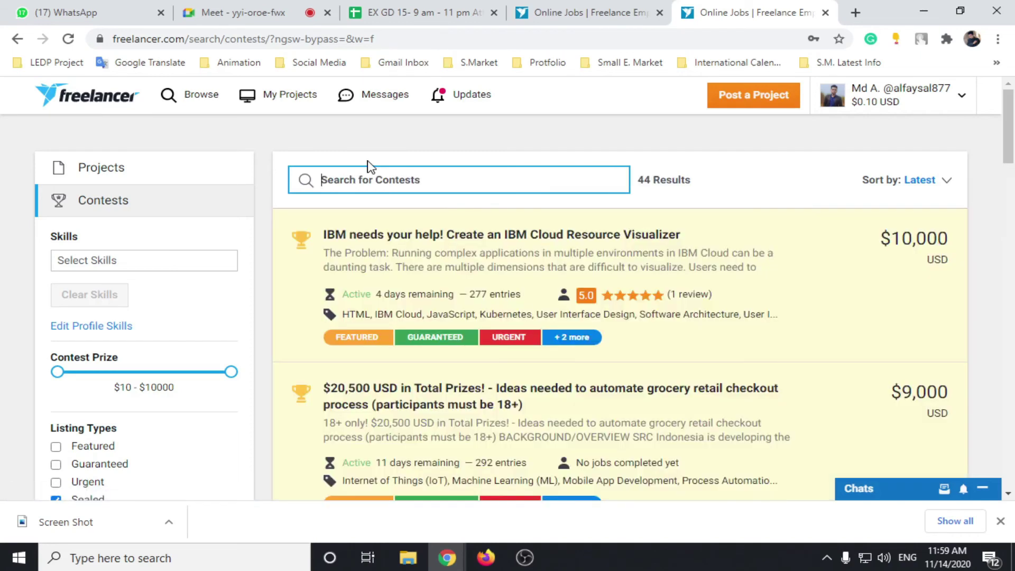
scroll(201, 296, down, 3)
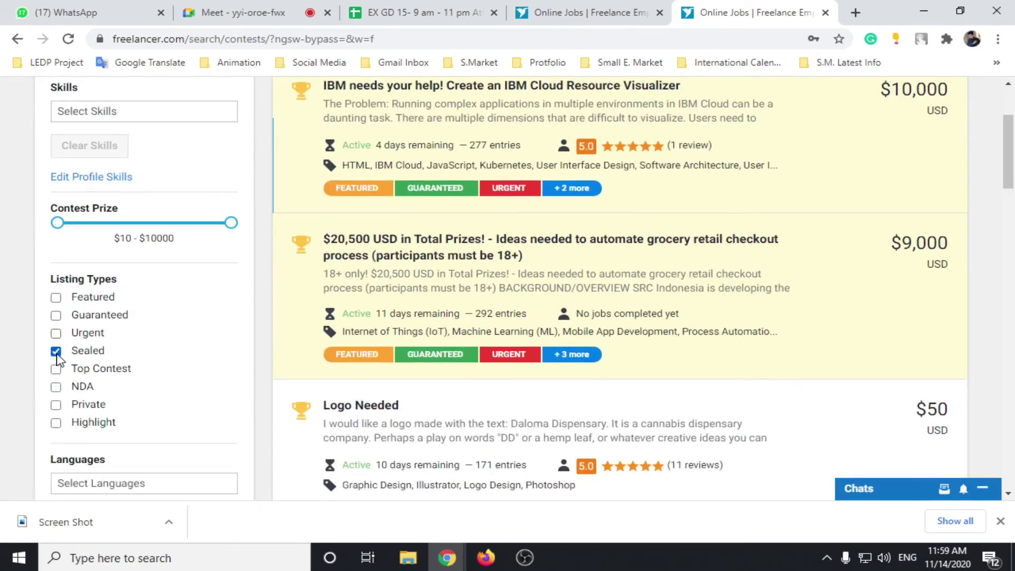
click(56, 351)
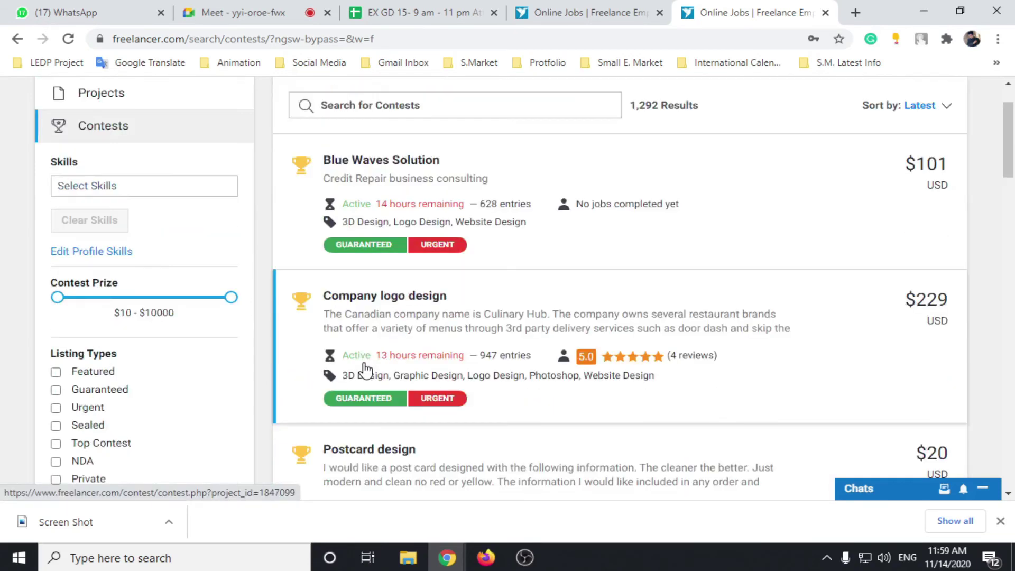
scroll(365, 369, up, 2)
click(402, 179)
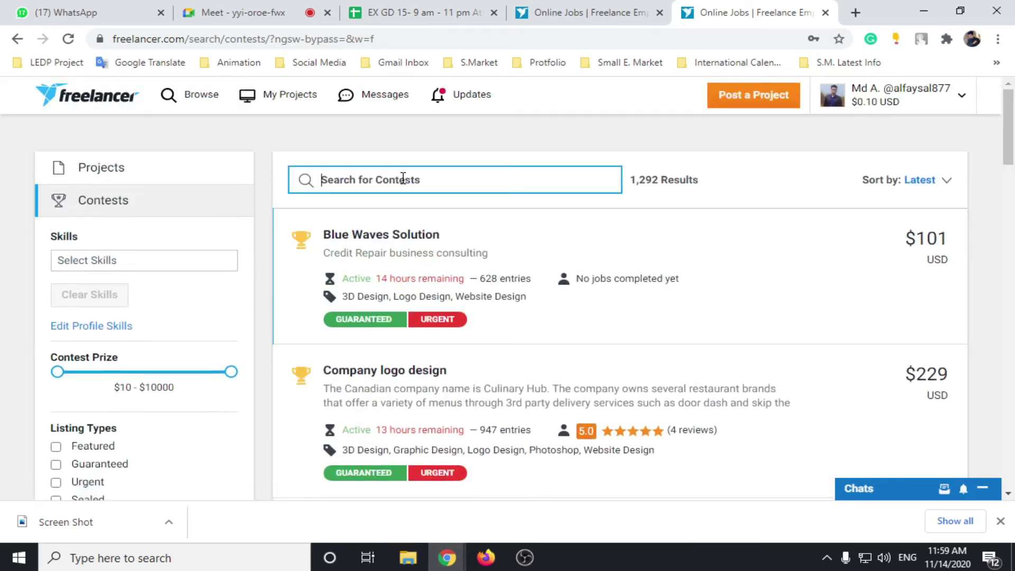
text(busine)
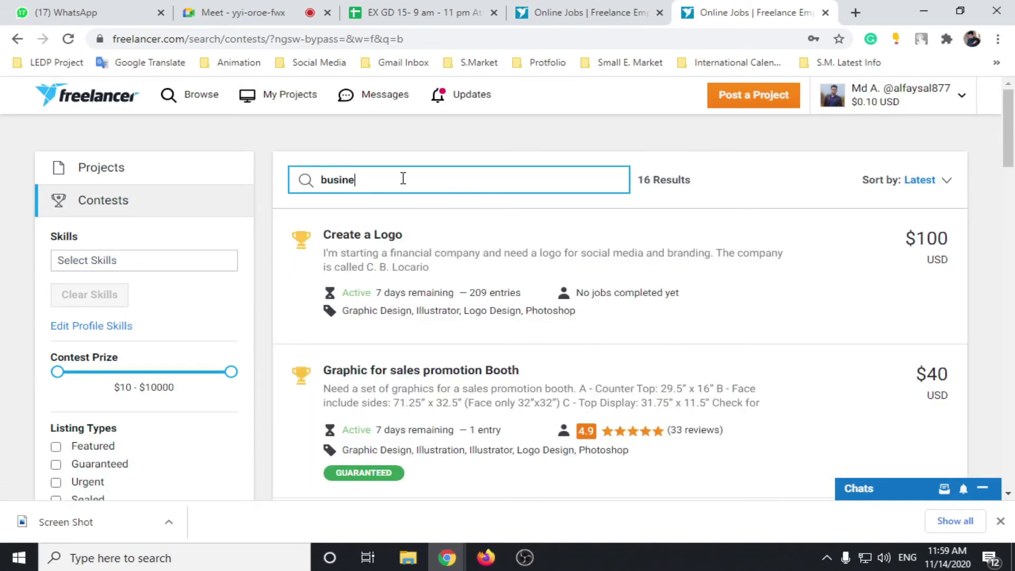
text(ss)
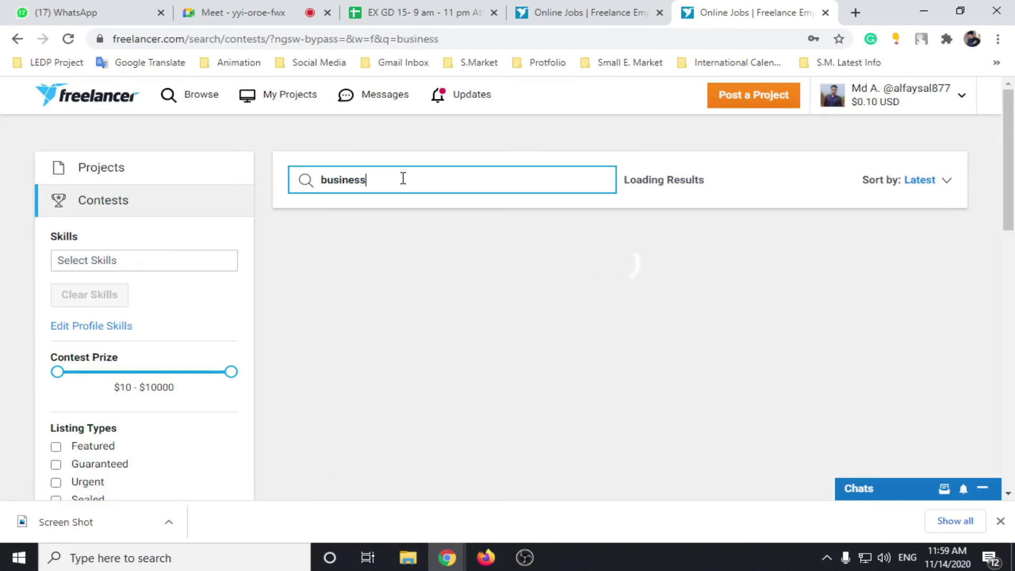
text( card)
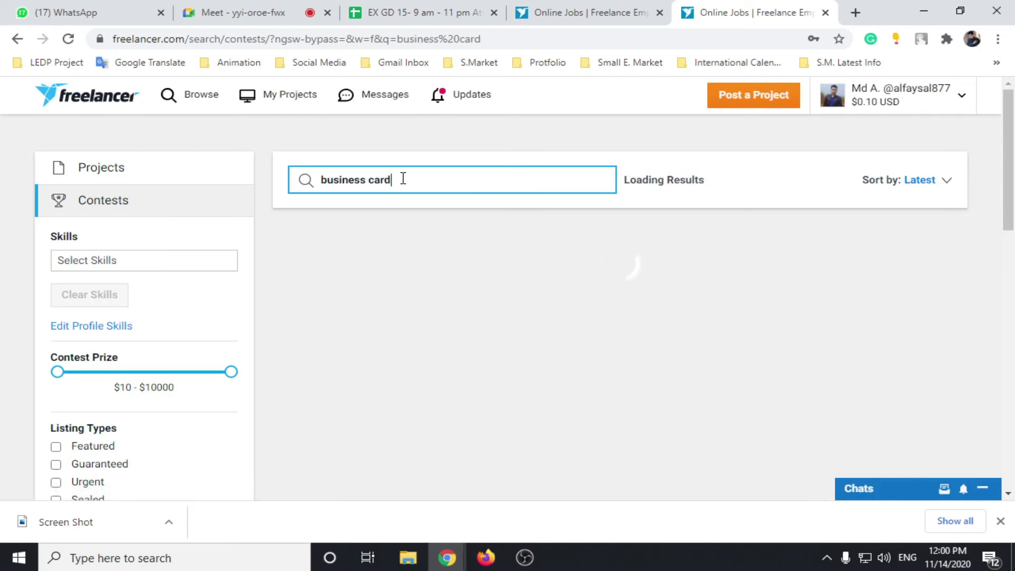
Step: Open the New Business Cards contest in a new tab
scroll(481, 262, down, 4)
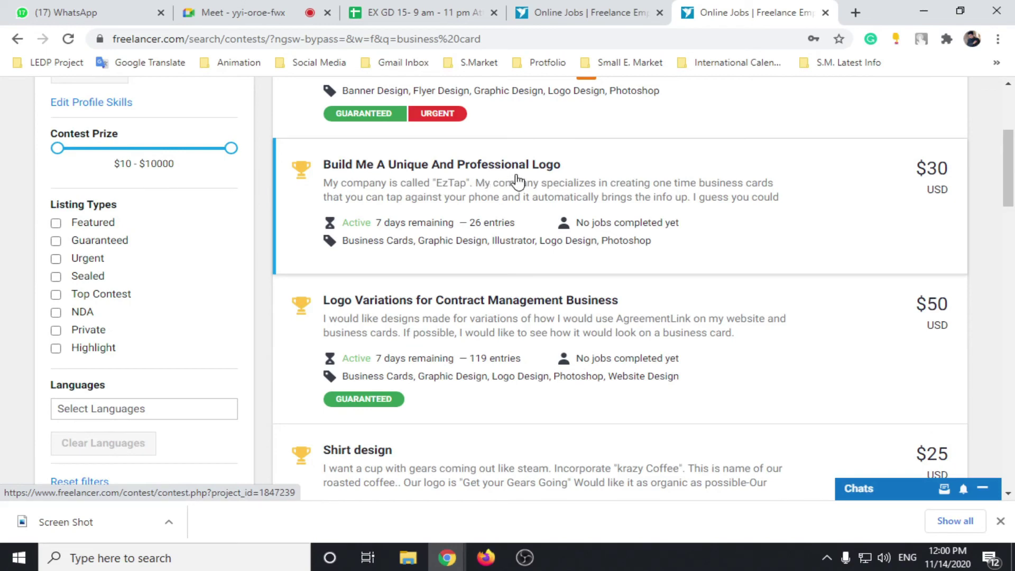
scroll(562, 265, down, 3)
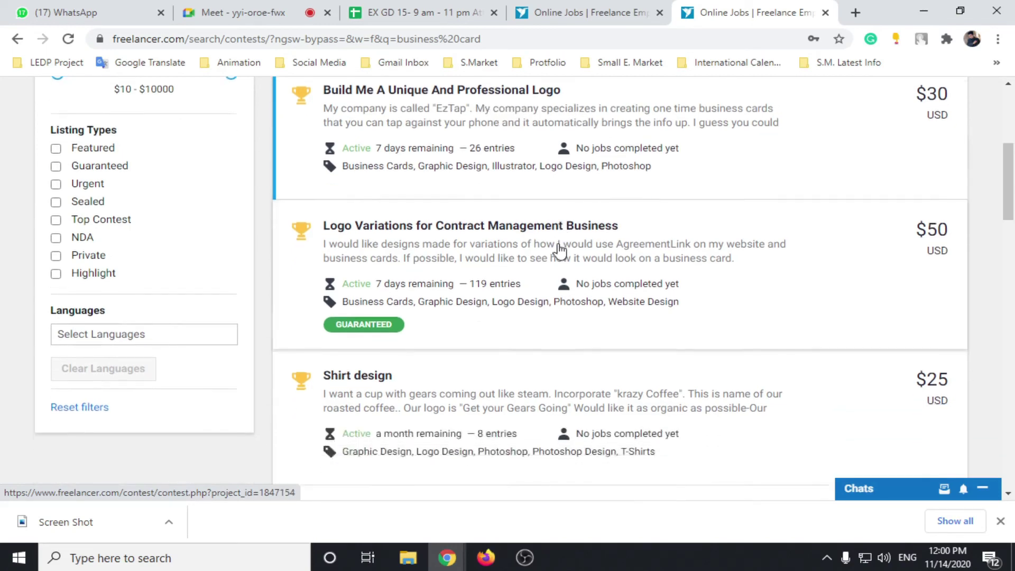
scroll(476, 227, down, 3)
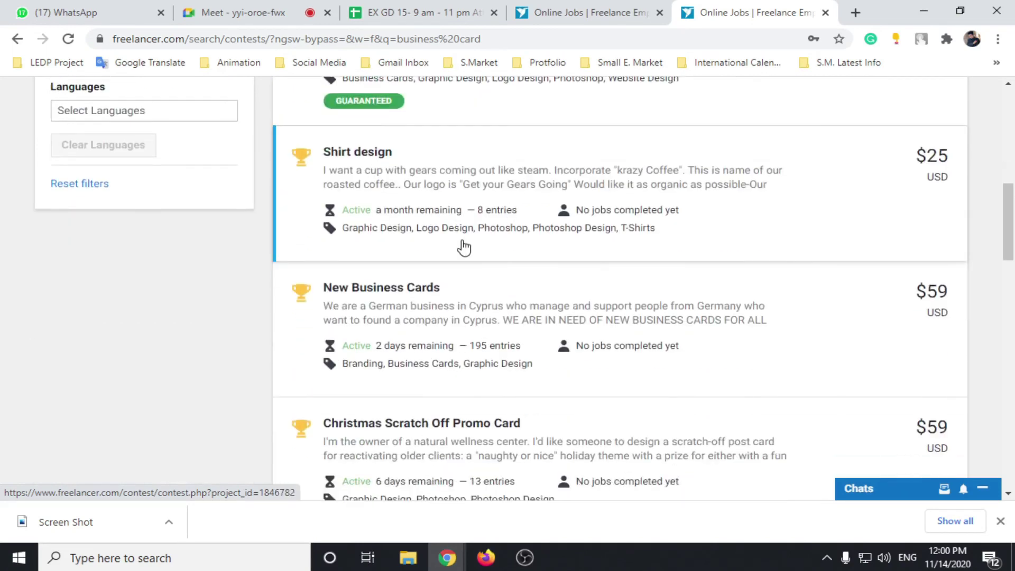
scroll(433, 201, down, 3)
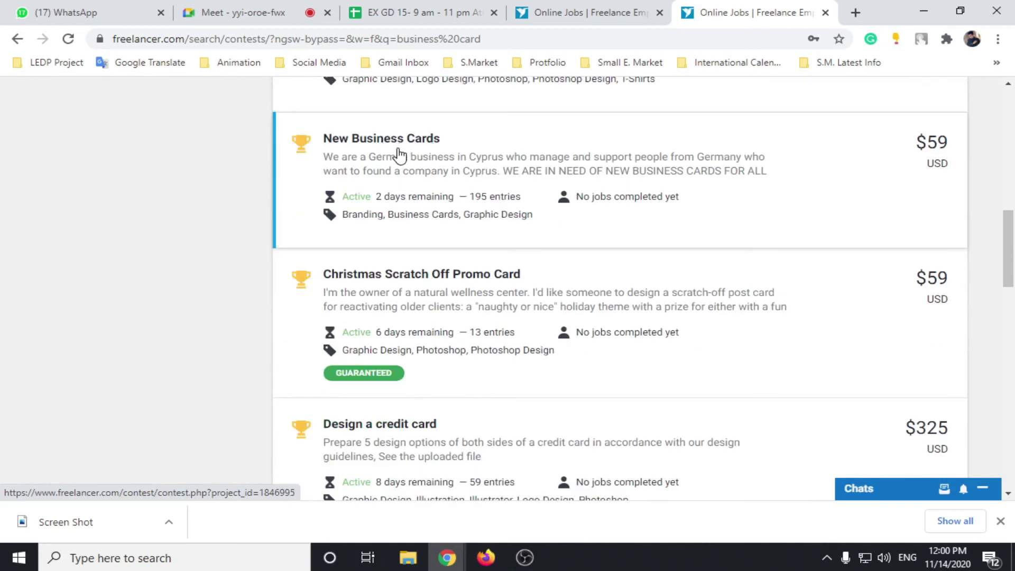
right_click(399, 153)
click(446, 159)
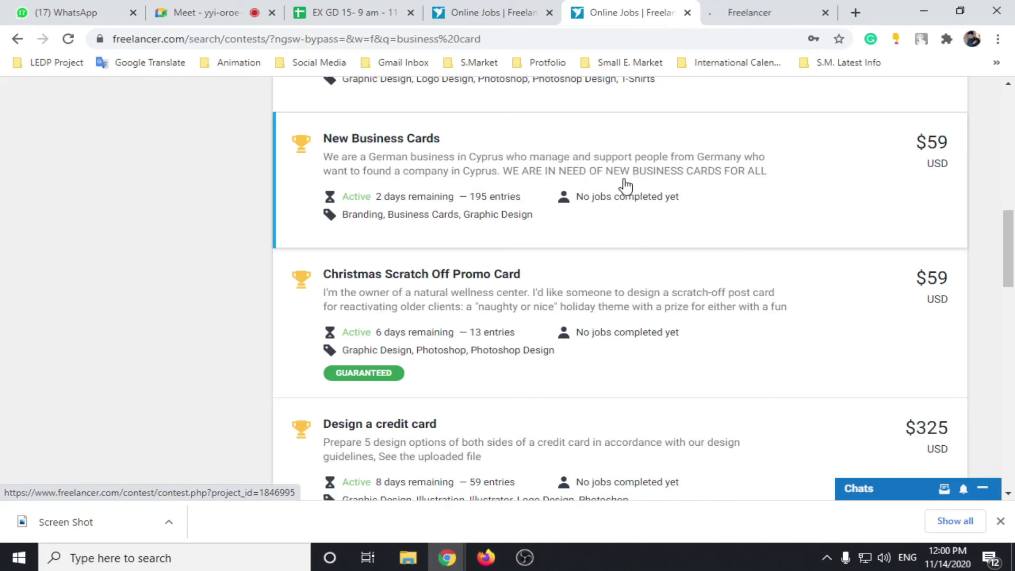
Step: Limit the results to Guaranteed contests and bring up link options for Design a Business Card
scroll(258, 215, up, 10)
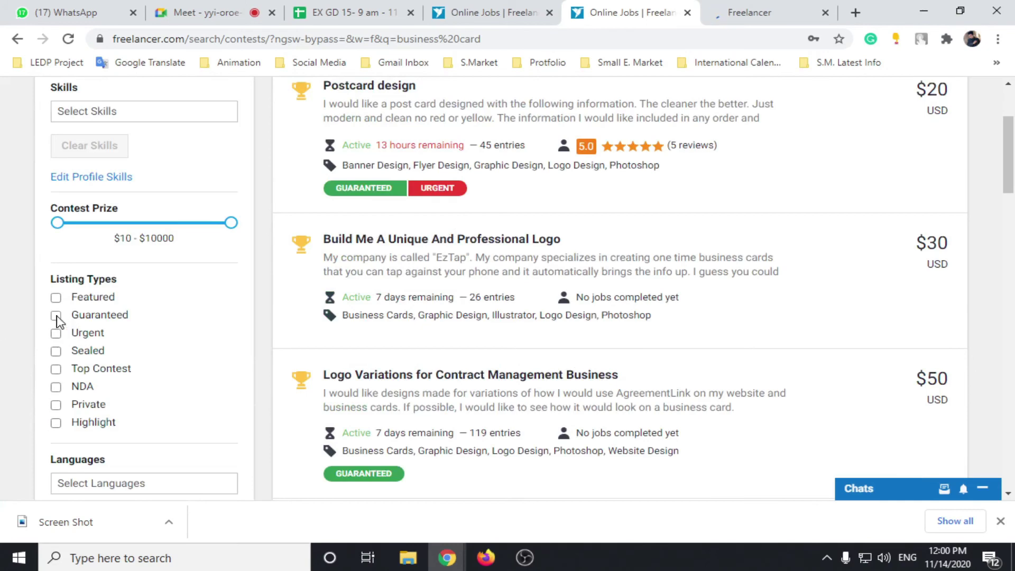
click(56, 316)
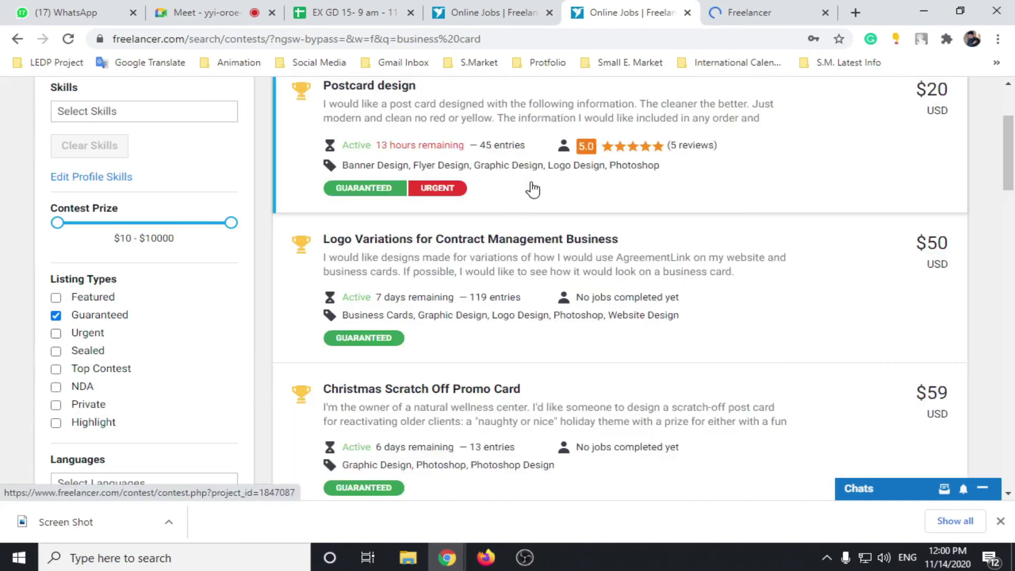
scroll(482, 344, down, 5)
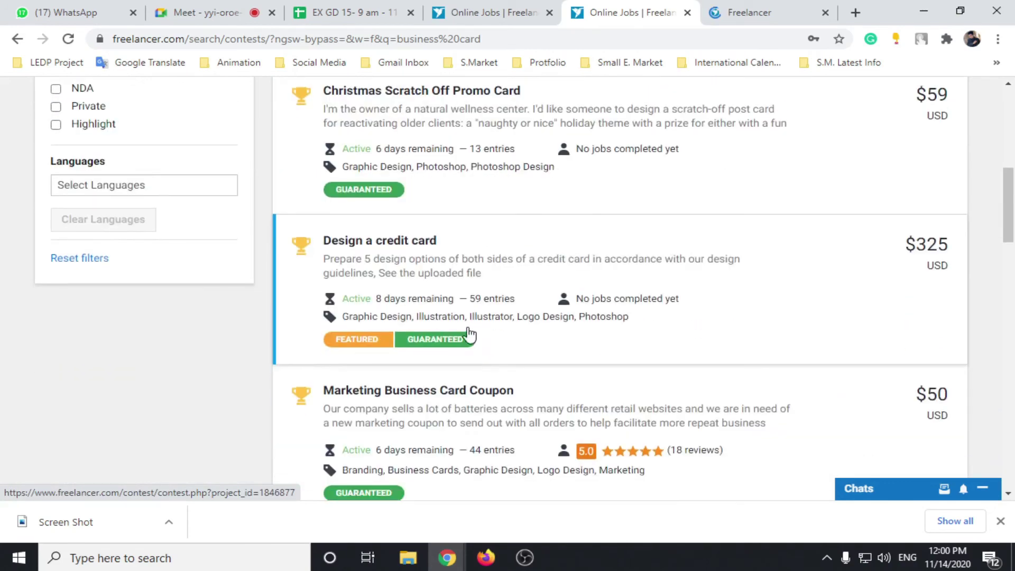
scroll(465, 336, down, 3)
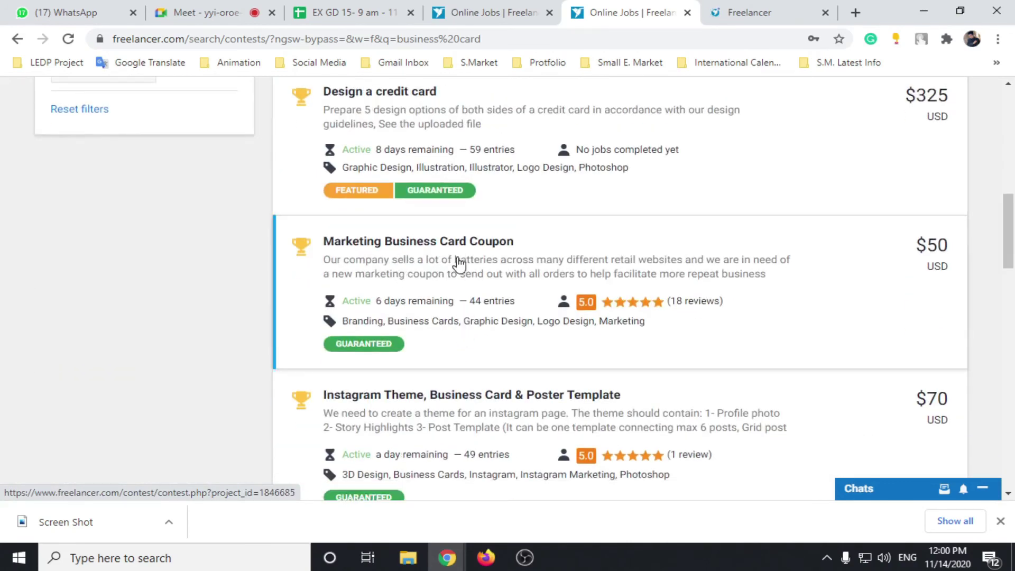
scroll(479, 316, down, 4)
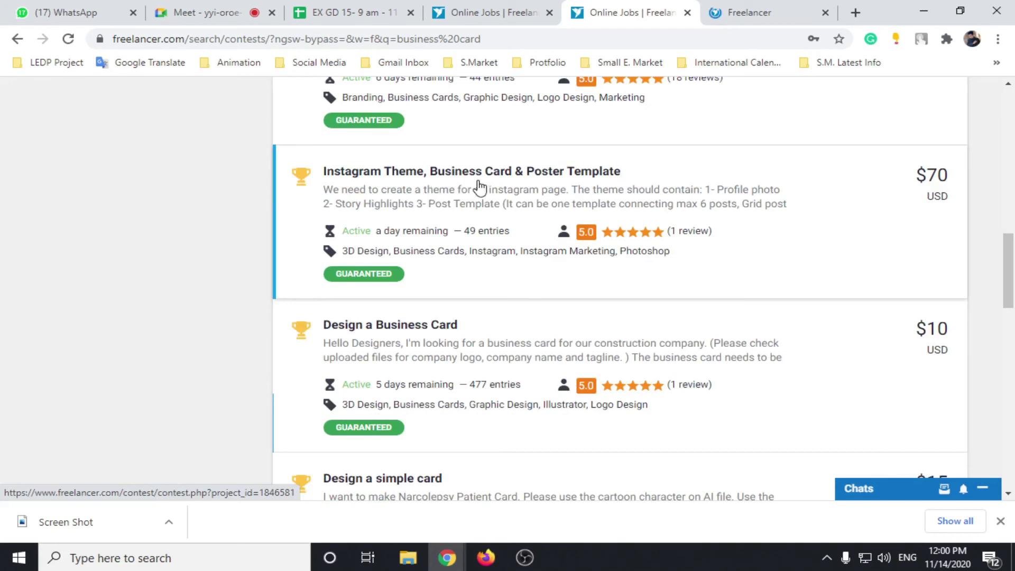
scroll(613, 198, down, 3)
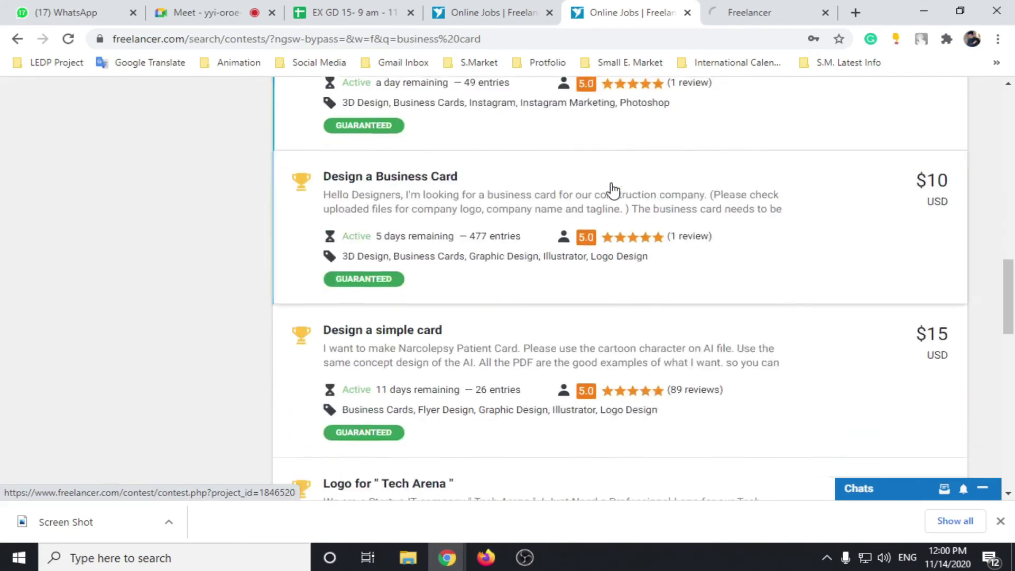
right_click(390, 178)
Step: Open Design a Business Card and Design a simple card, close the old results tab, and view New Business Cards
click(417, 186)
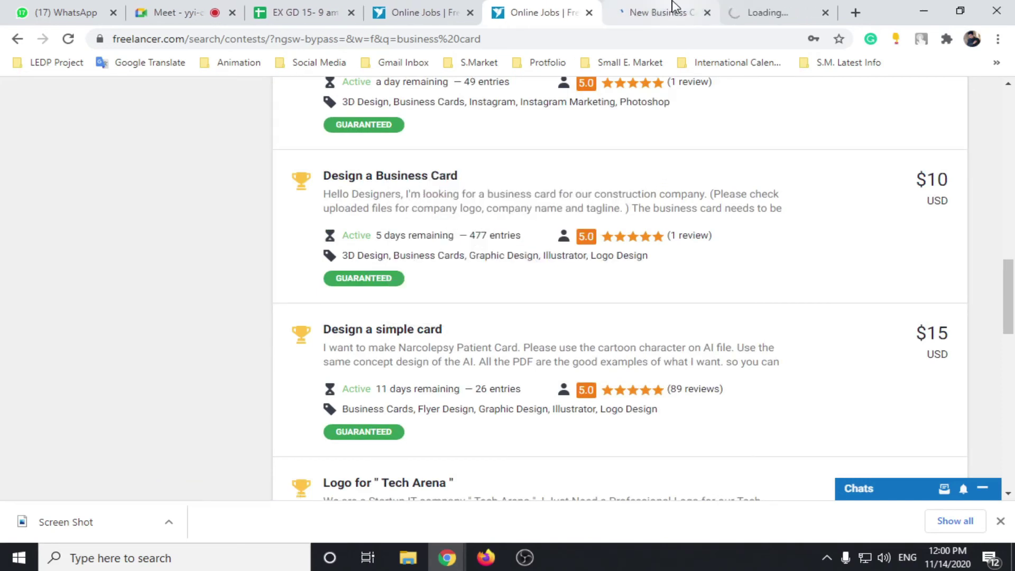
click(383, 331)
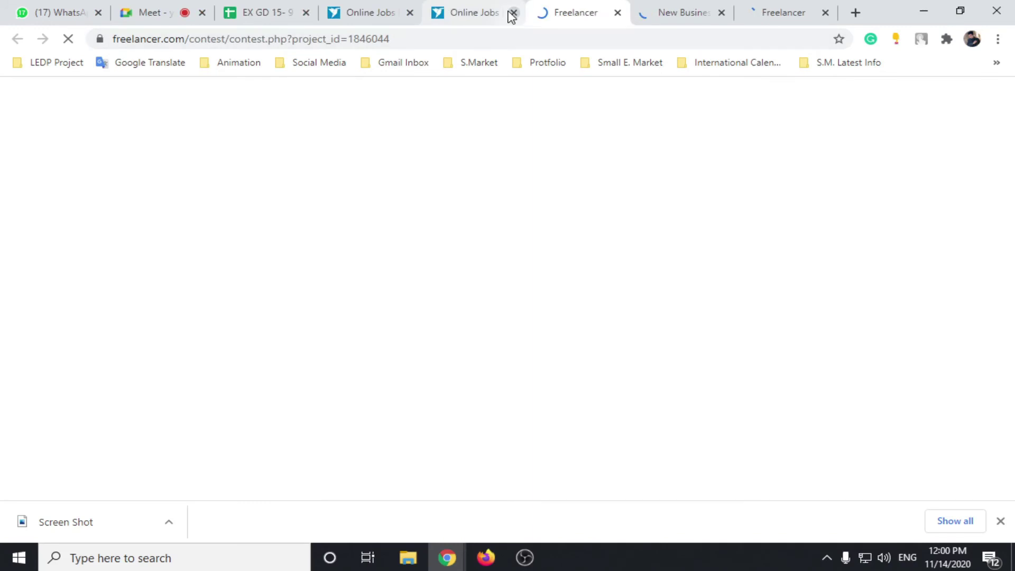
click(409, 13)
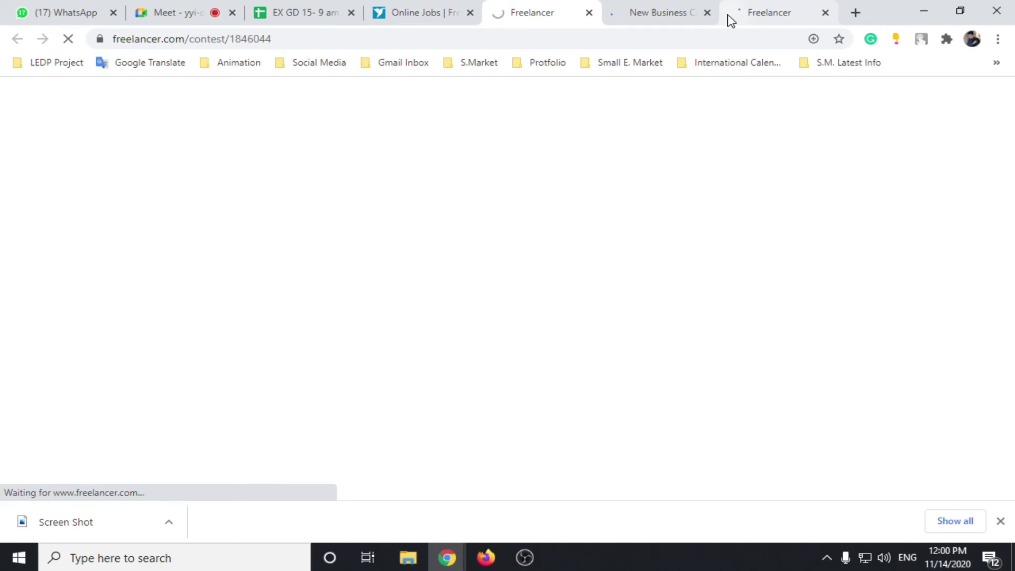
click(658, 13)
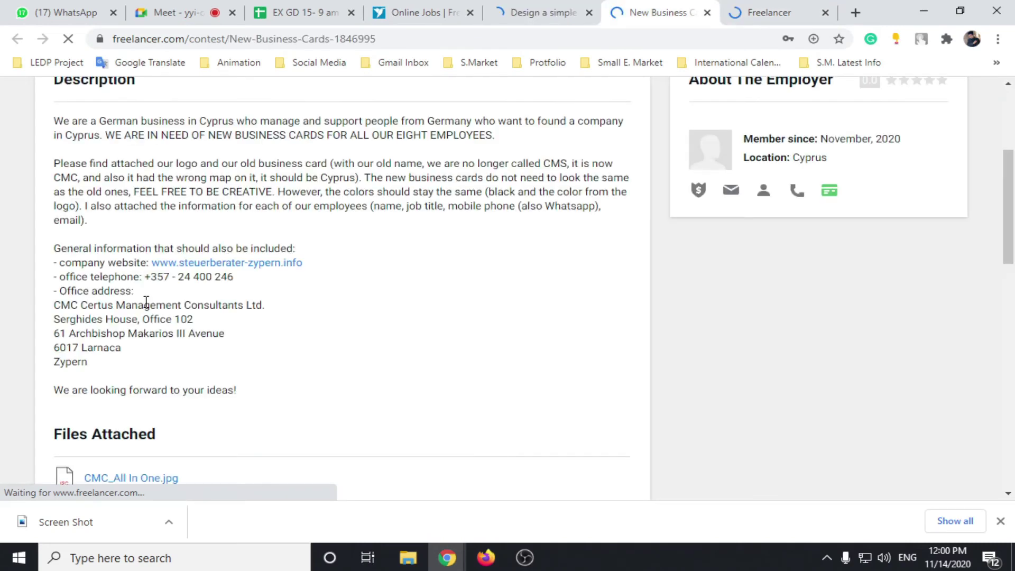
Step: Scroll the New Business Cards description down to its Files Attached section
scroll(147, 302, up, 1)
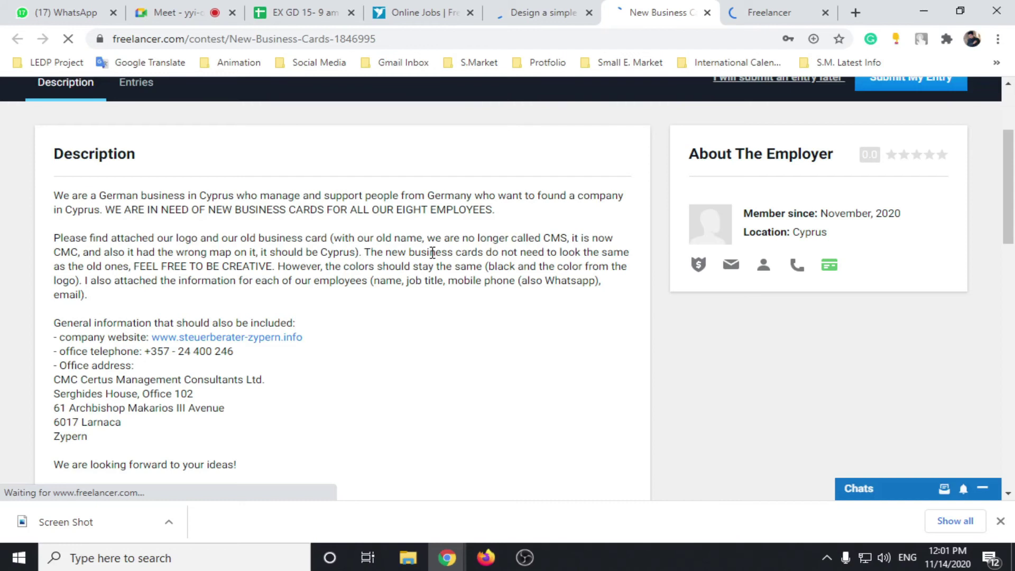
drag(53, 252, 74, 251)
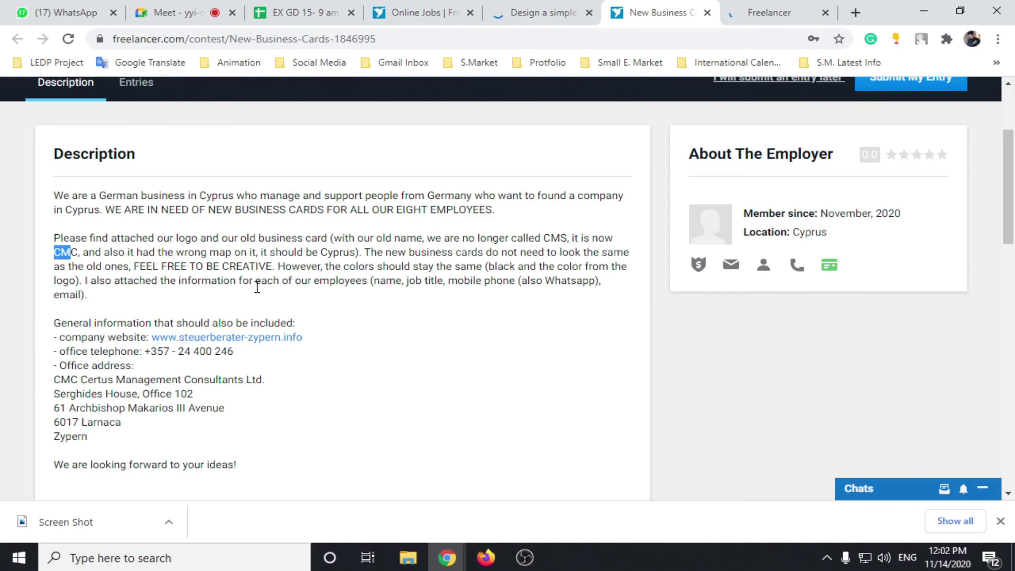
scroll(258, 287, down, 1)
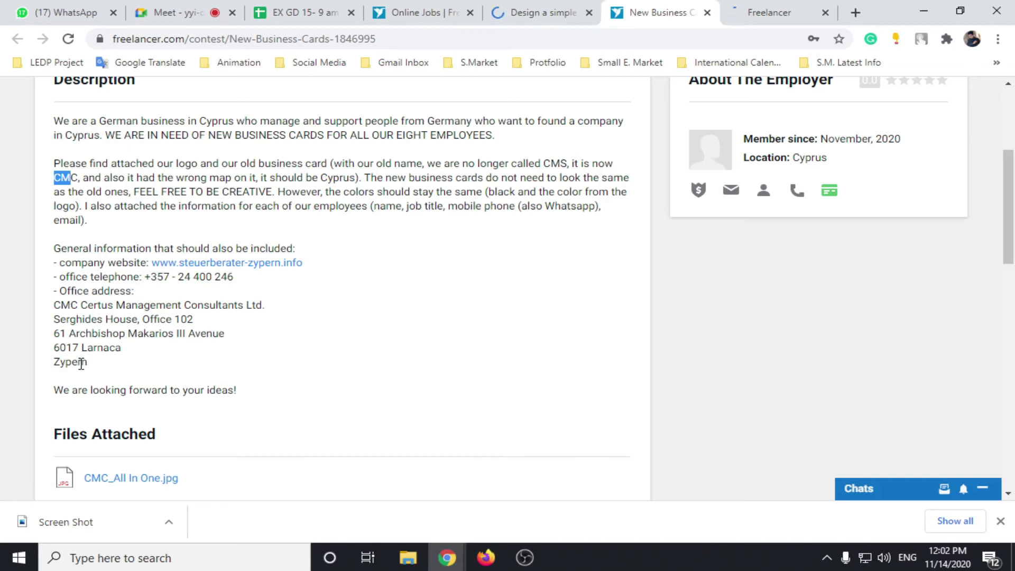
scroll(132, 335, down, 1)
scroll(211, 296, down, 2)
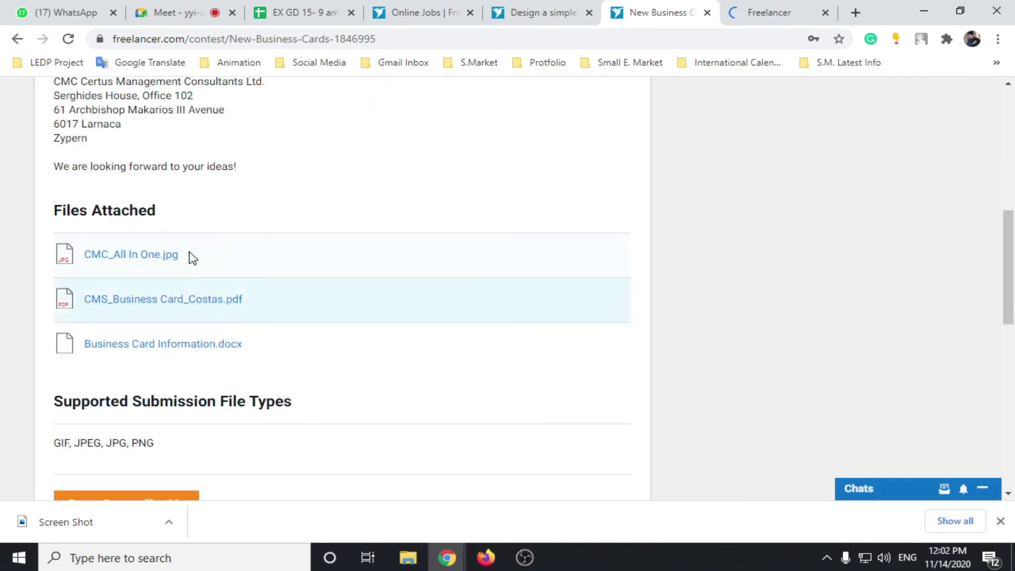
Step: Preview CMC_All In One.jpg, then step through to the PDF and Business Card Information.docx attachments
click(129, 258)
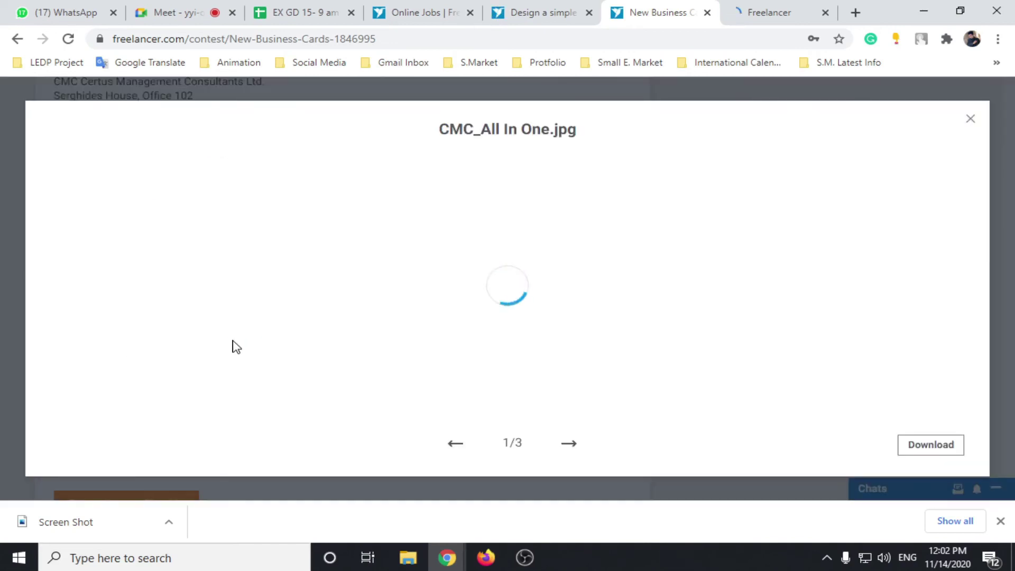
scroll(382, 312, down, 6)
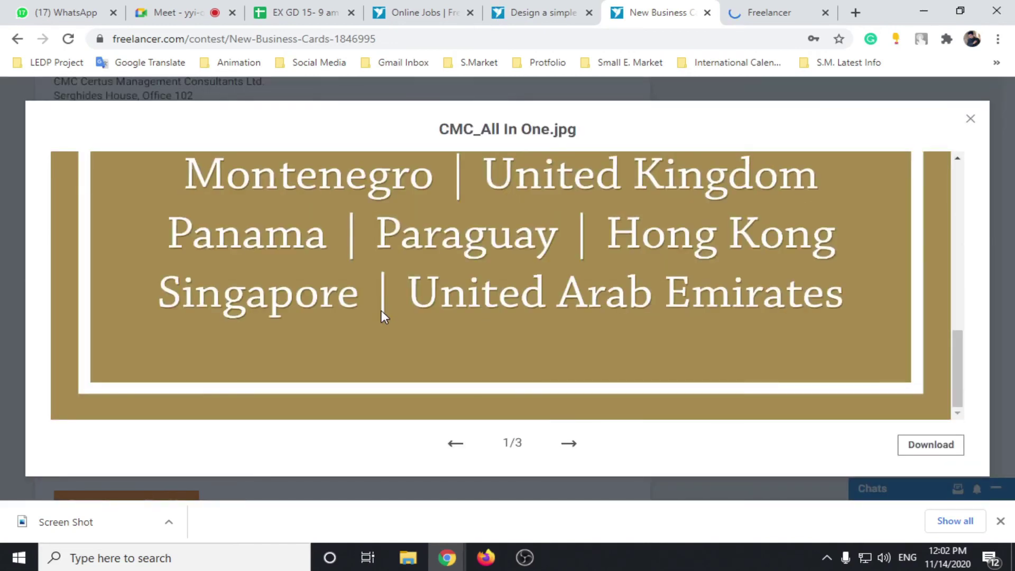
scroll(382, 310, up, 2)
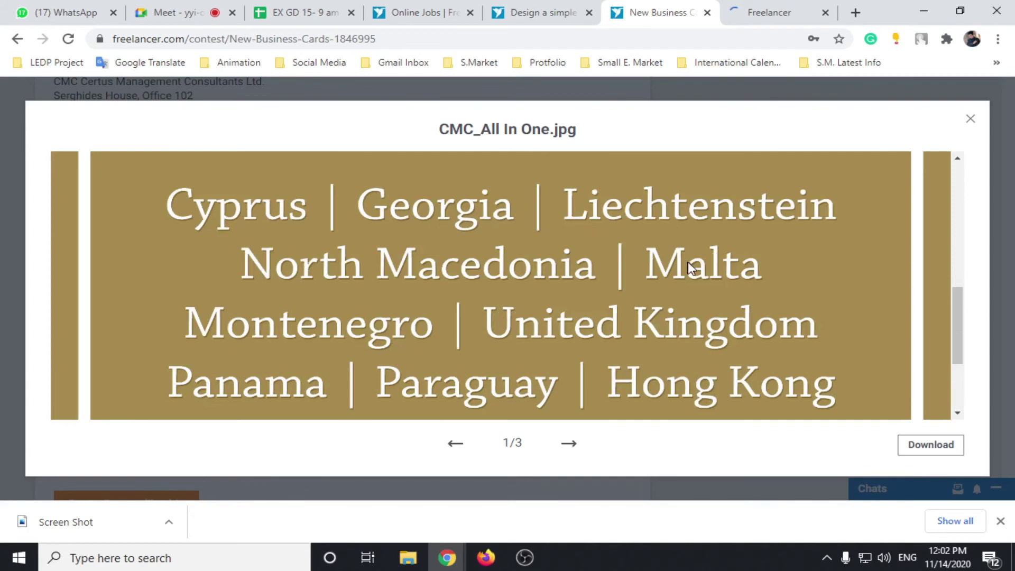
scroll(861, 357, down, 3)
scroll(877, 315, up, 2)
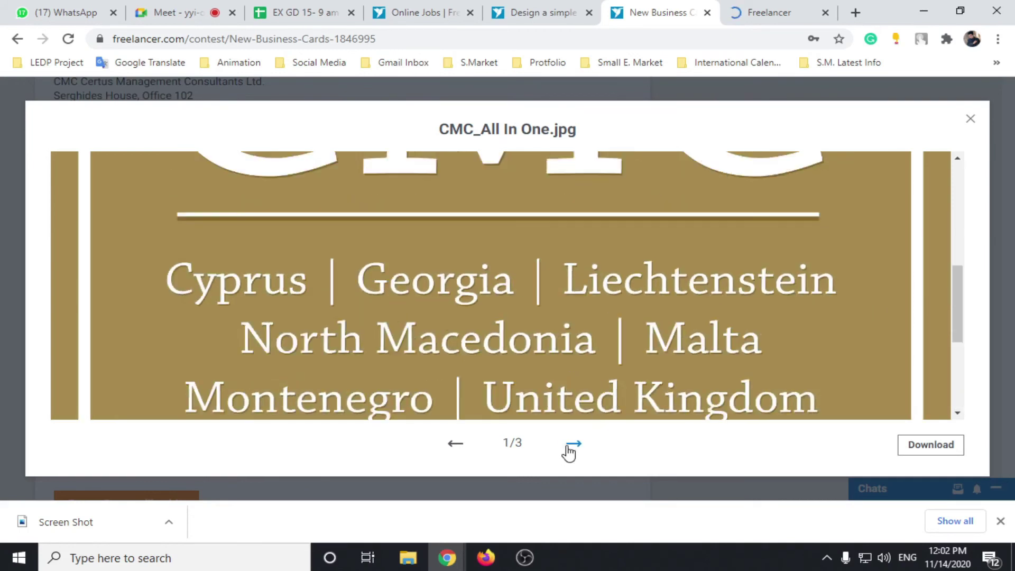
click(569, 446)
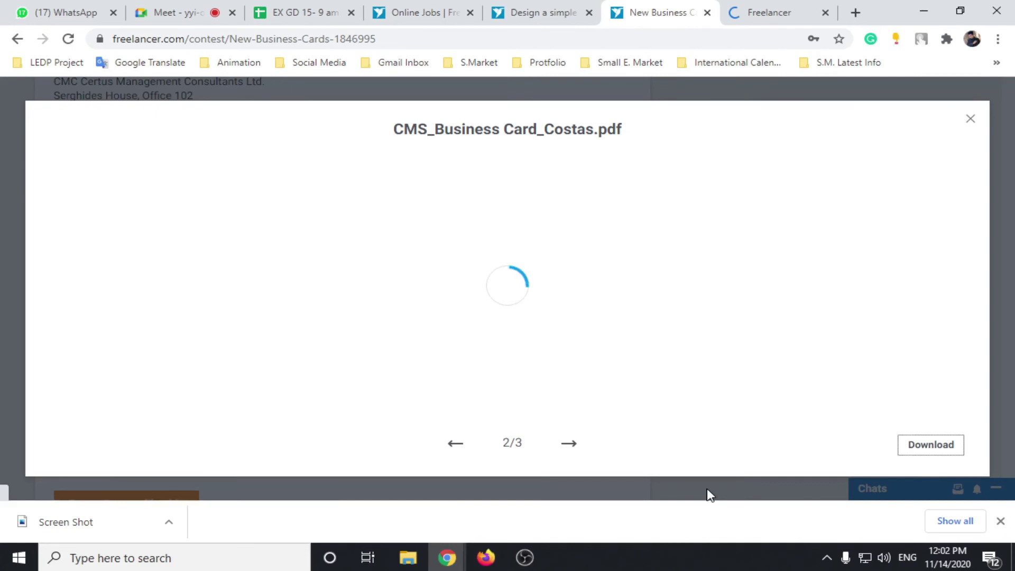
click(570, 444)
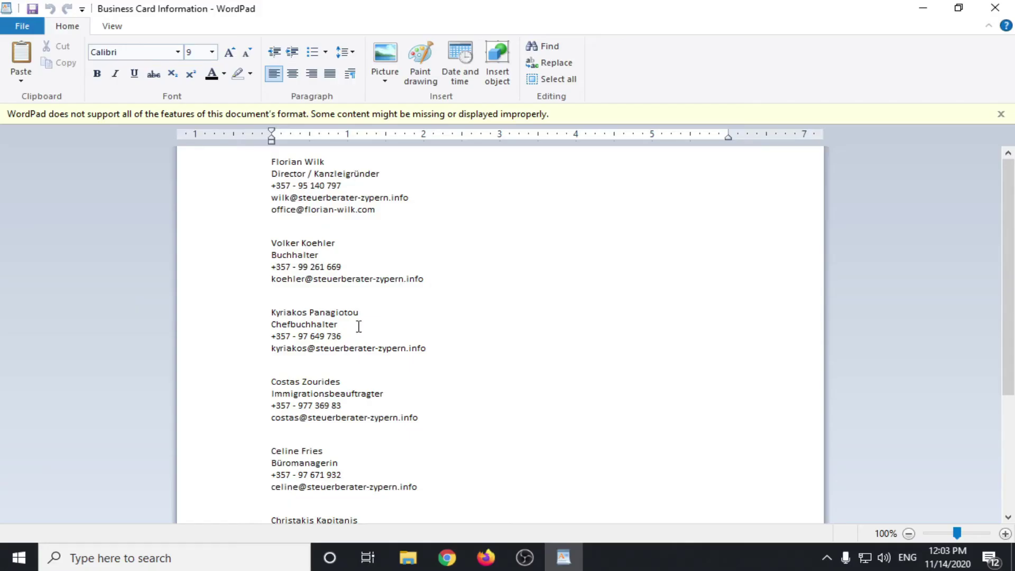
Step: Scroll the Business Card Information document, minimize WordPad, and bring up the desktop menu
scroll(358, 326, down, 1)
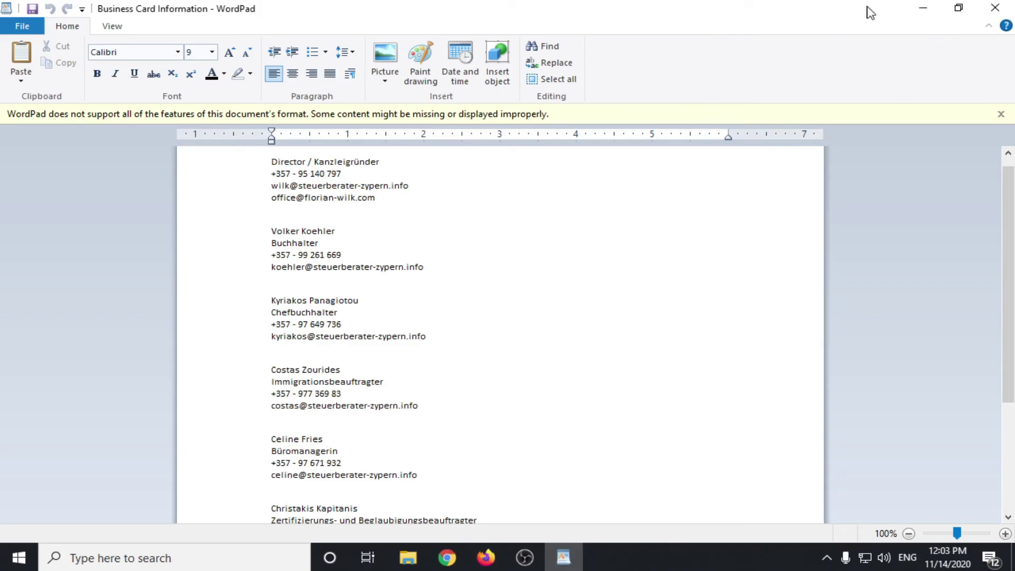
click(931, 7)
right_click(333, 196)
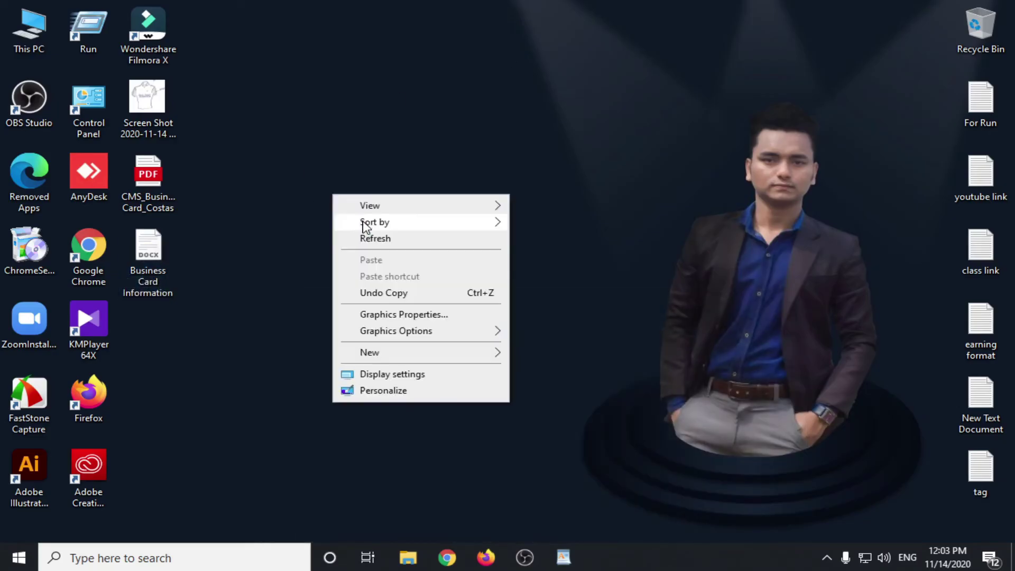
Step: Refresh the desktop, view the old CMS business card PDF in Edge, then minimize Edge
click(371, 236)
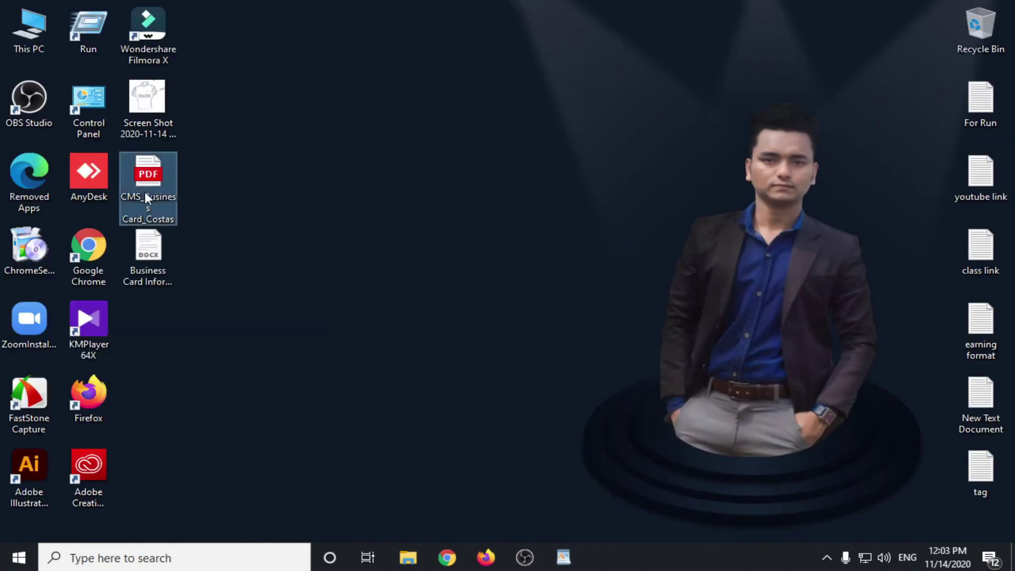
double_click(147, 197)
click(563, 500)
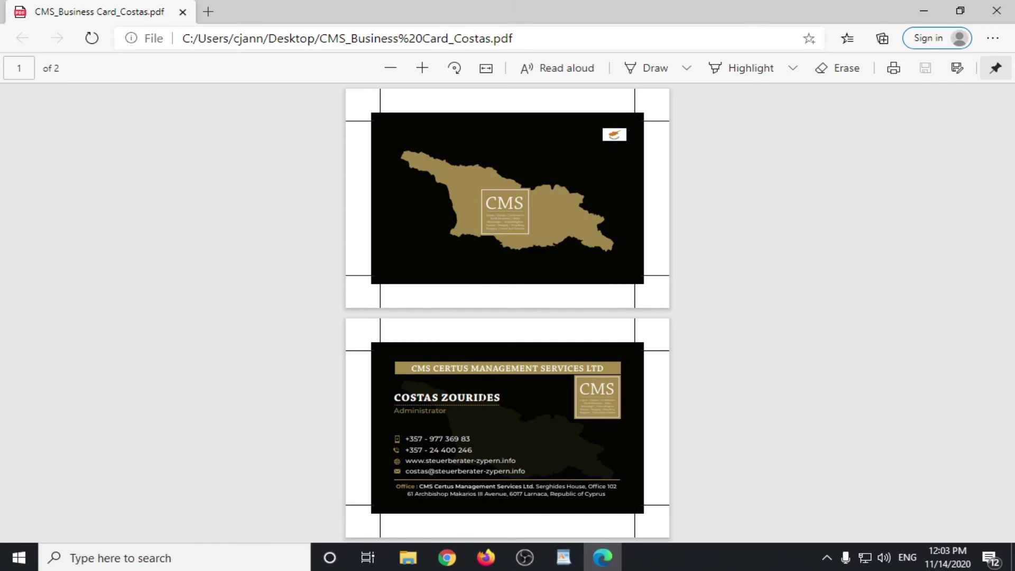
click(925, 9)
Step: Search Google for 'cyprus map vector' in a new Chrome tab
mouse_move(458, 564)
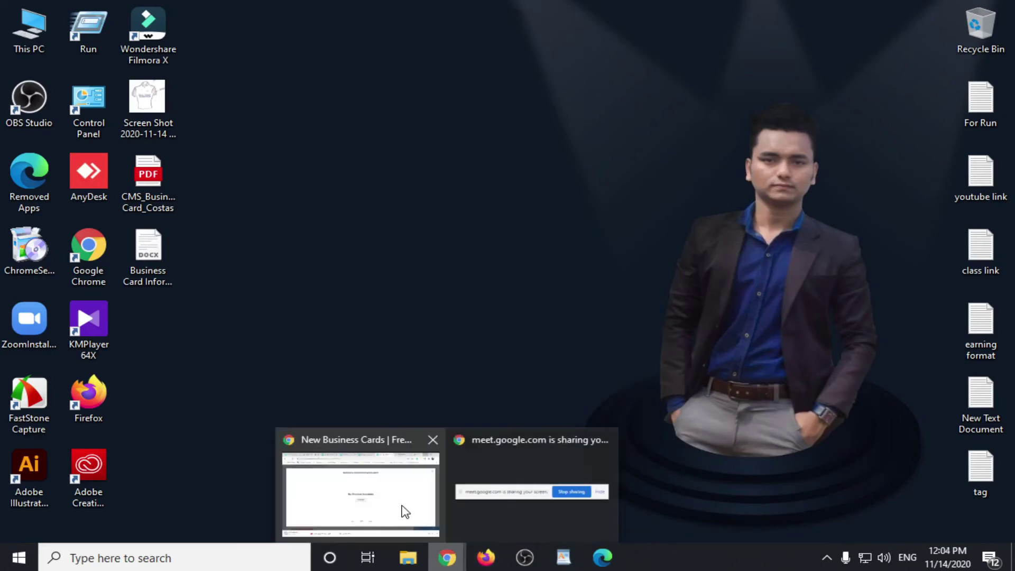
click(403, 510)
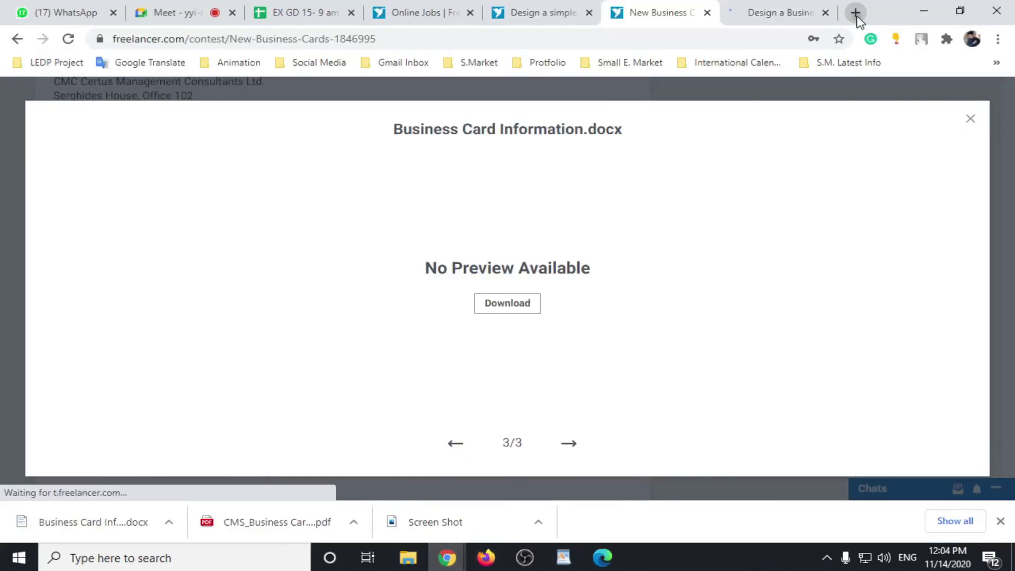
click(855, 13)
text(cy)
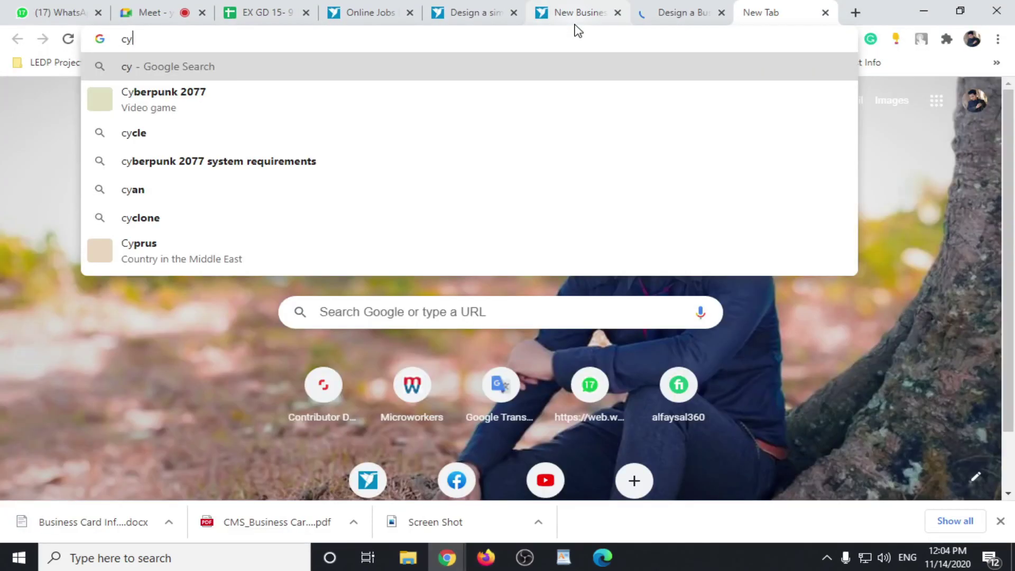
text(prus)
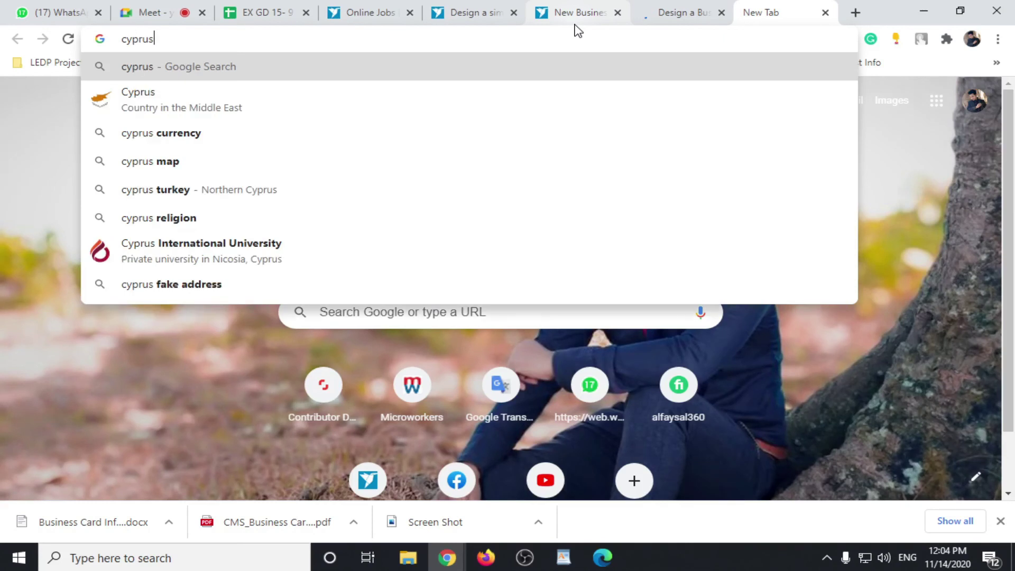
text( mad)
key(BackSpace)
text(p )
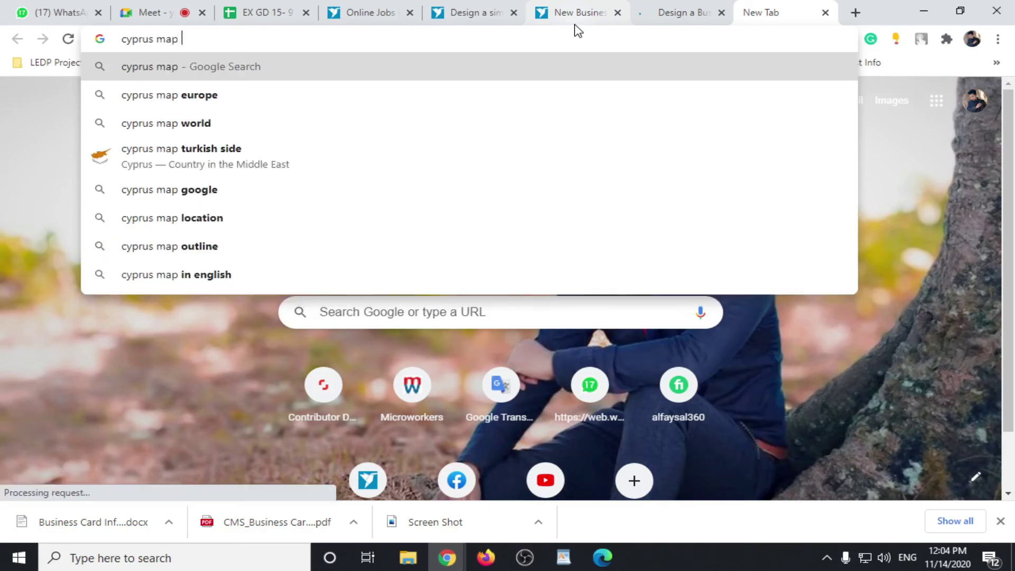
text(vec)
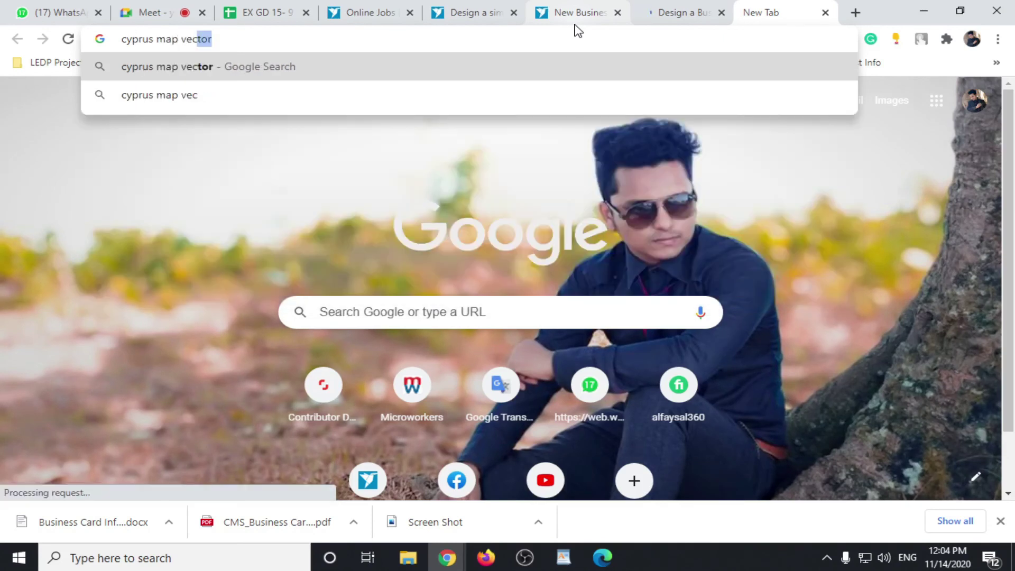
key(Return)
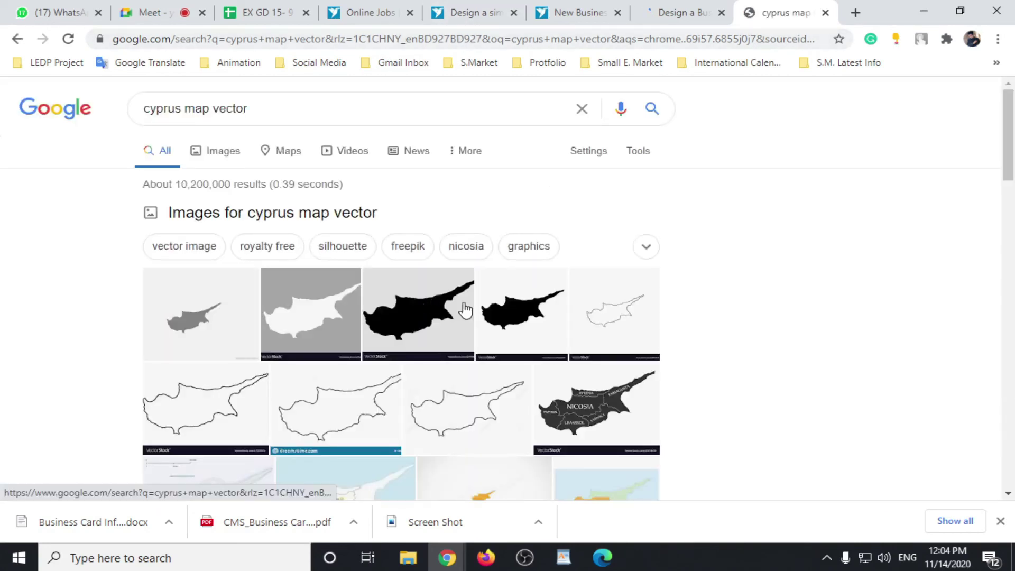
Step: Filter the image results to transparent colour, then return to the New Business Cards tab
click(237, 155)
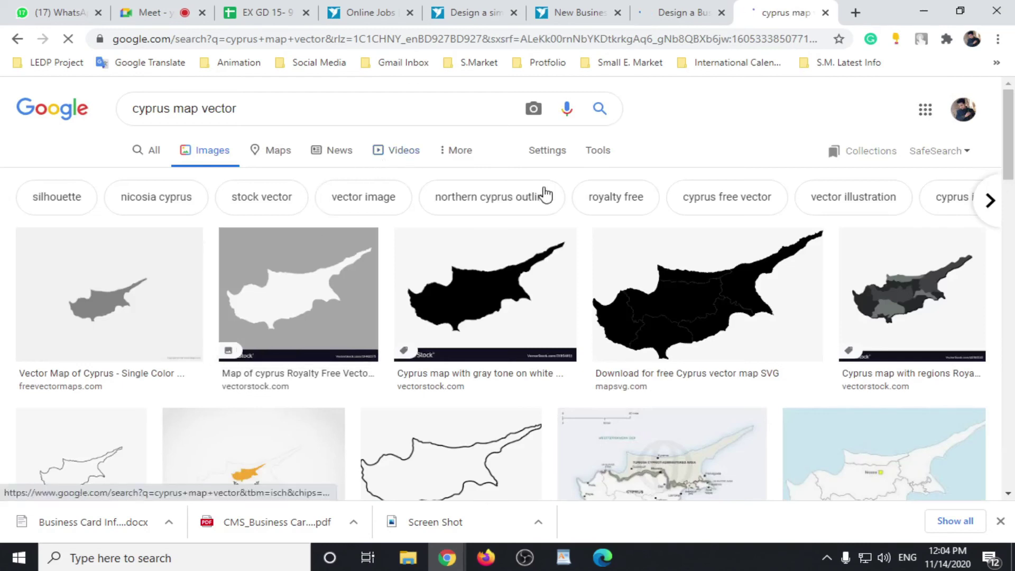
click(587, 154)
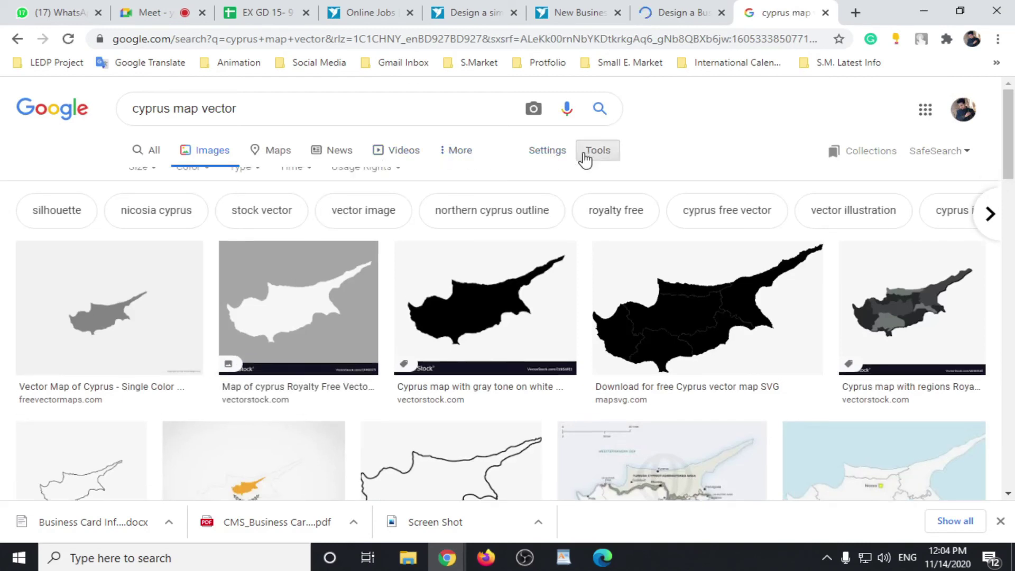
click(206, 186)
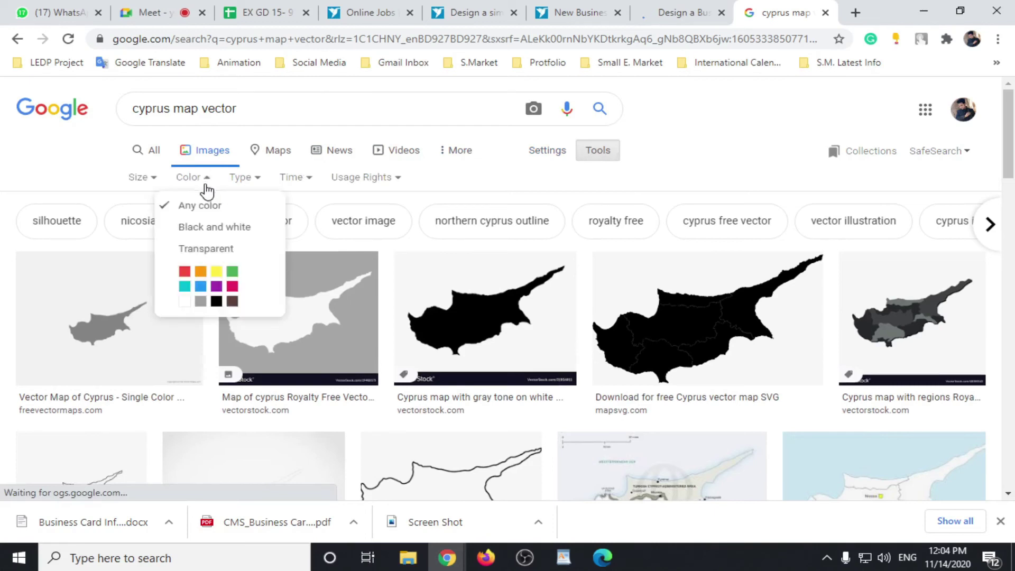
click(209, 248)
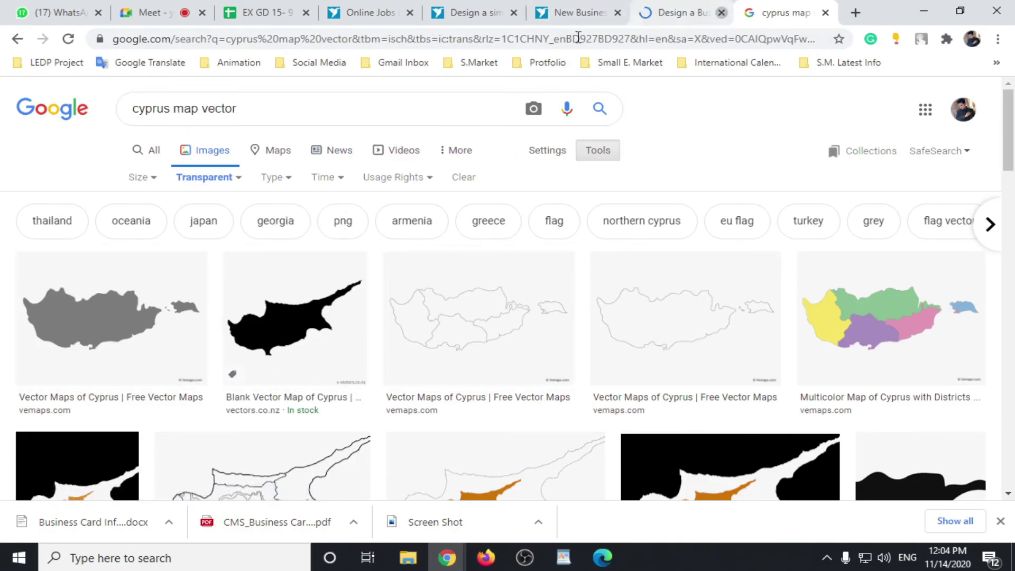
click(579, 13)
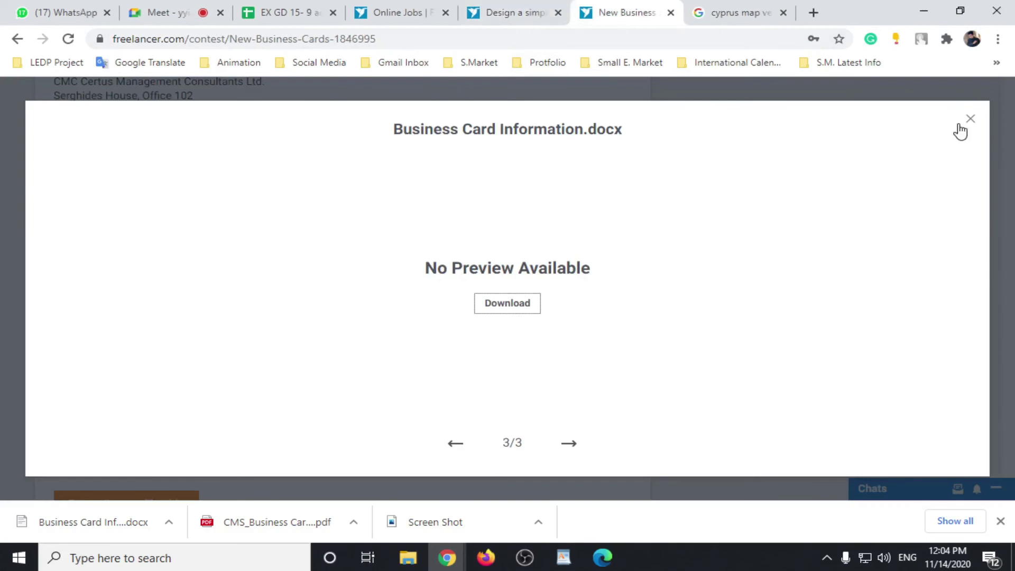
Step: Close the attachment preview and scroll through the New Business Cards contest's 195 entries
click(972, 122)
scroll(288, 349, down, 2)
scroll(273, 392, up, 10)
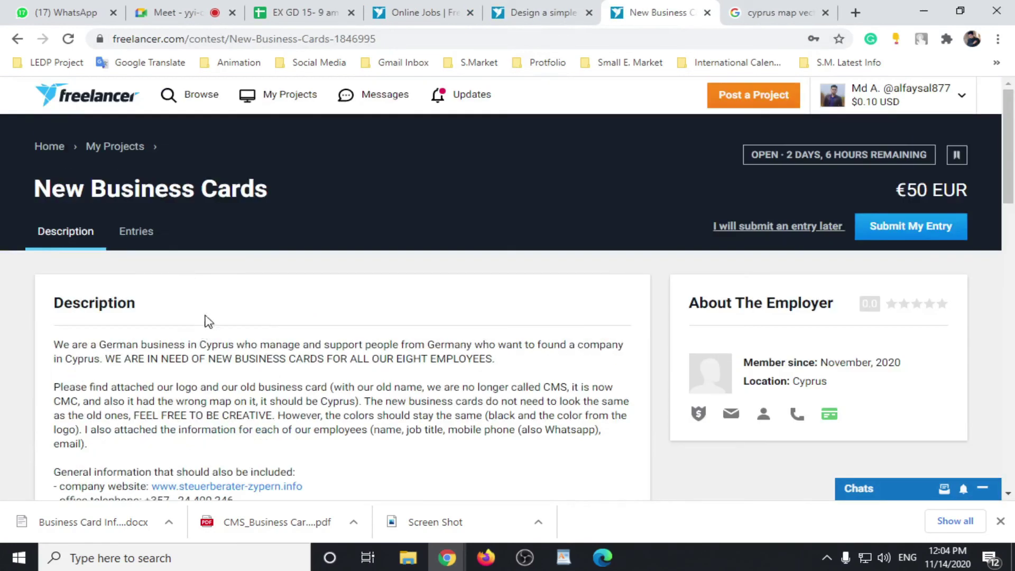
click(146, 229)
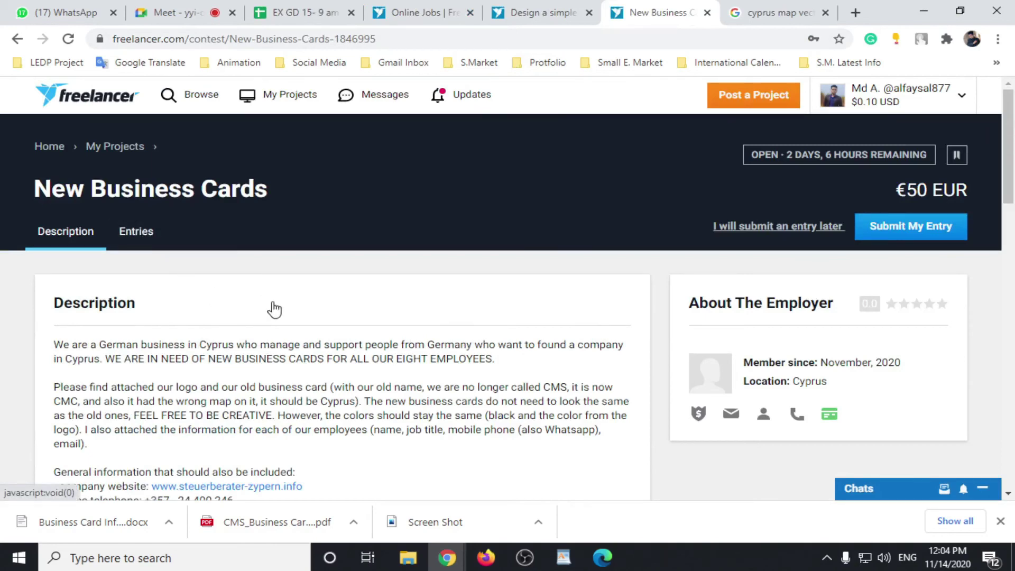
scroll(298, 297, down, 3)
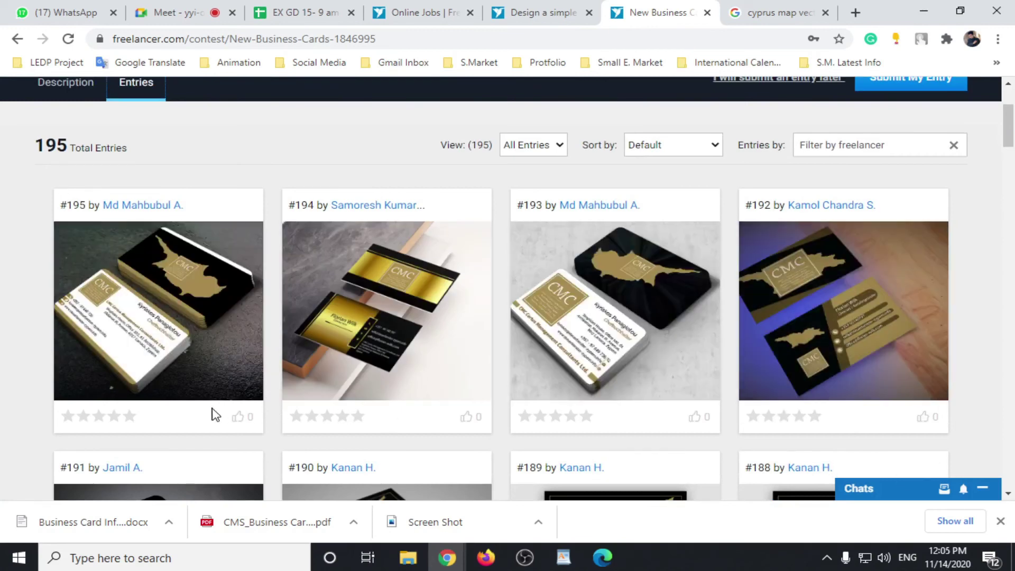
scroll(222, 407, down, 4)
scroll(232, 408, up, 3)
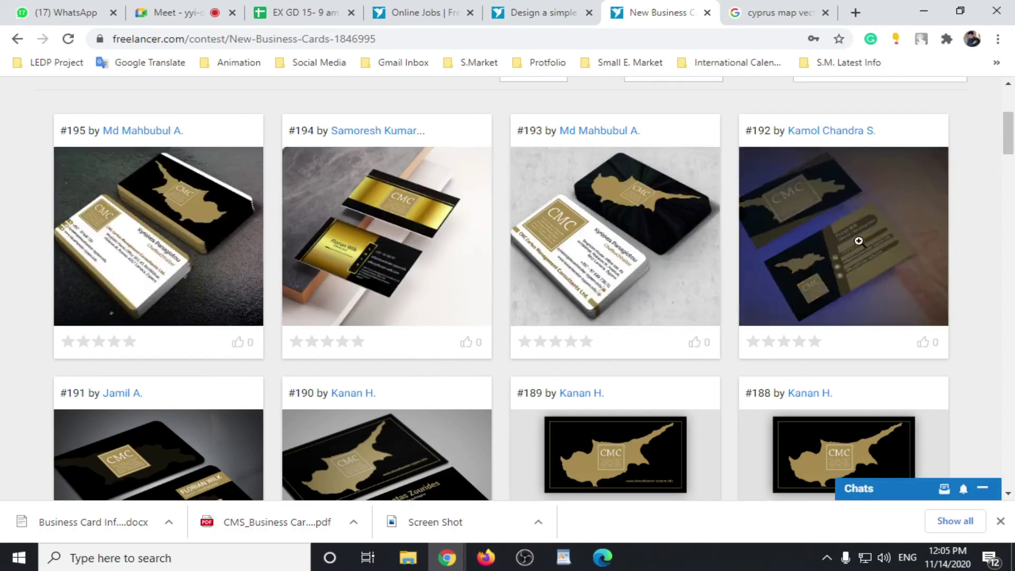
scroll(1006, 391, down, 4)
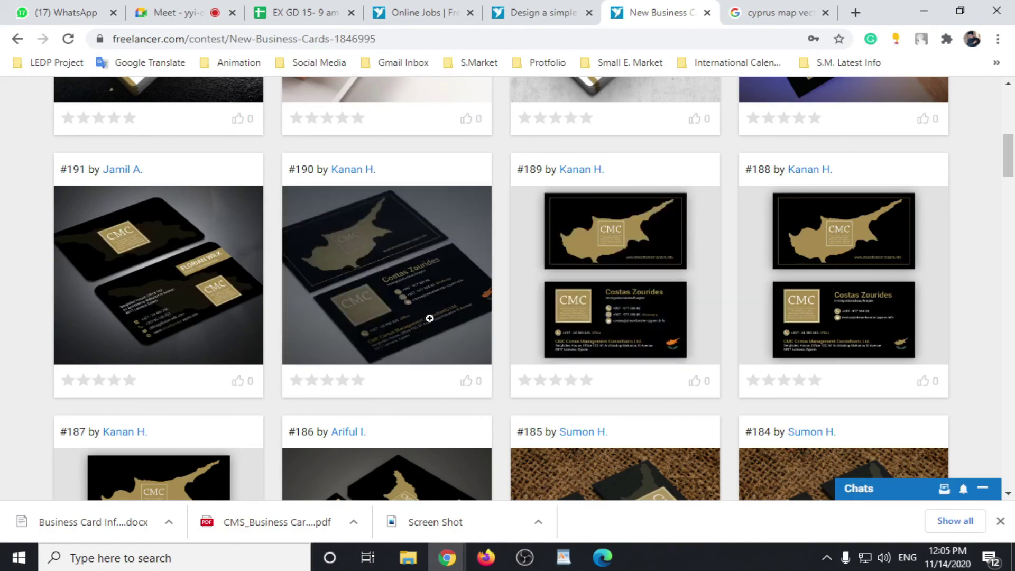
scroll(772, 204, down, 5)
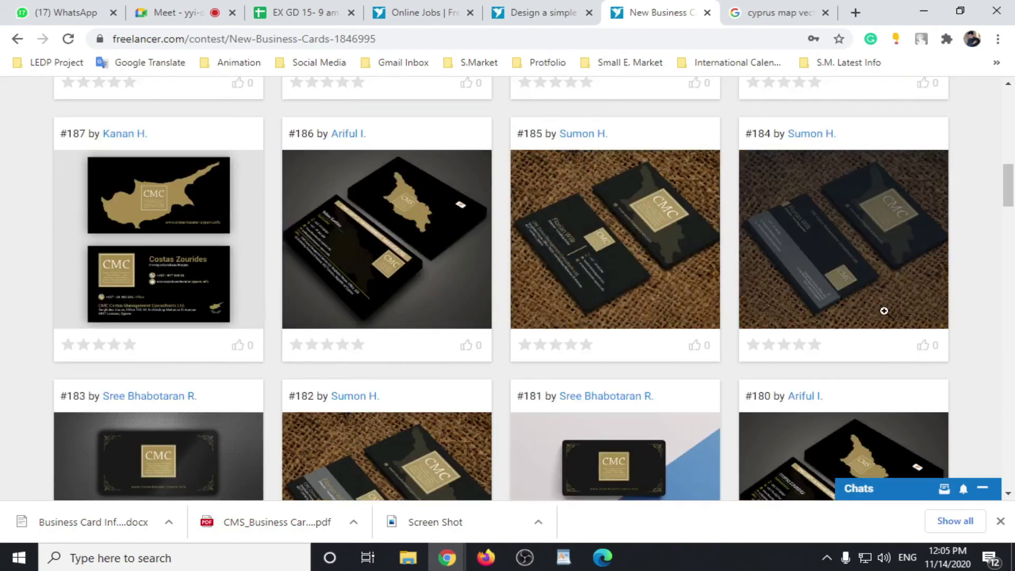
scroll(407, 344, up, 12)
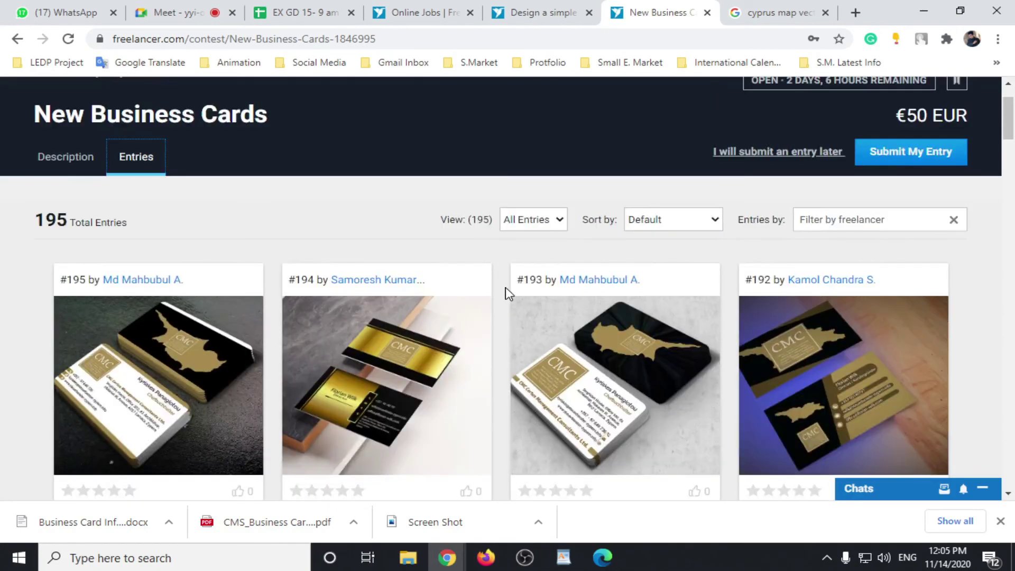
scroll(617, 272, down, 12)
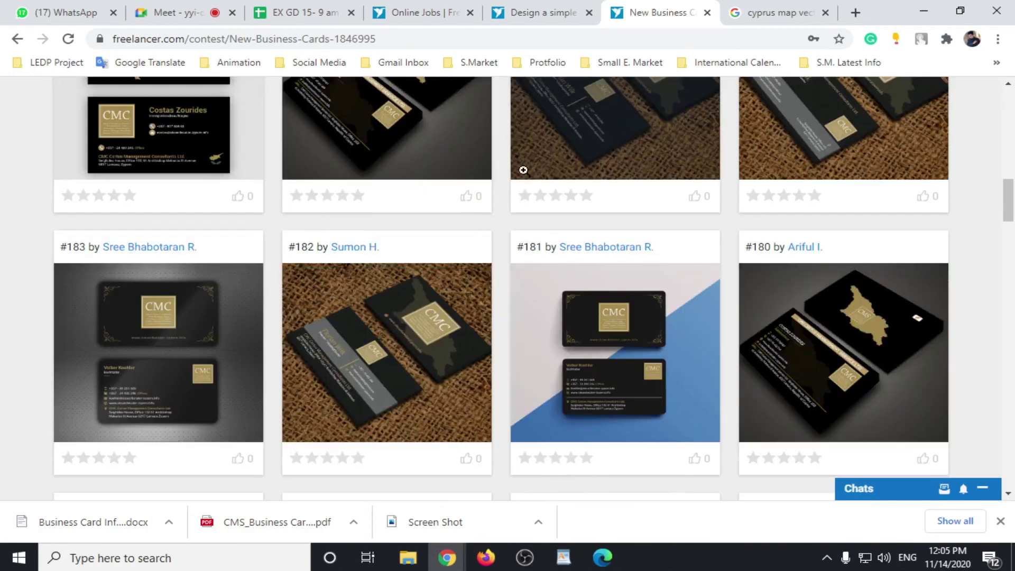
scroll(692, 241, up, 10)
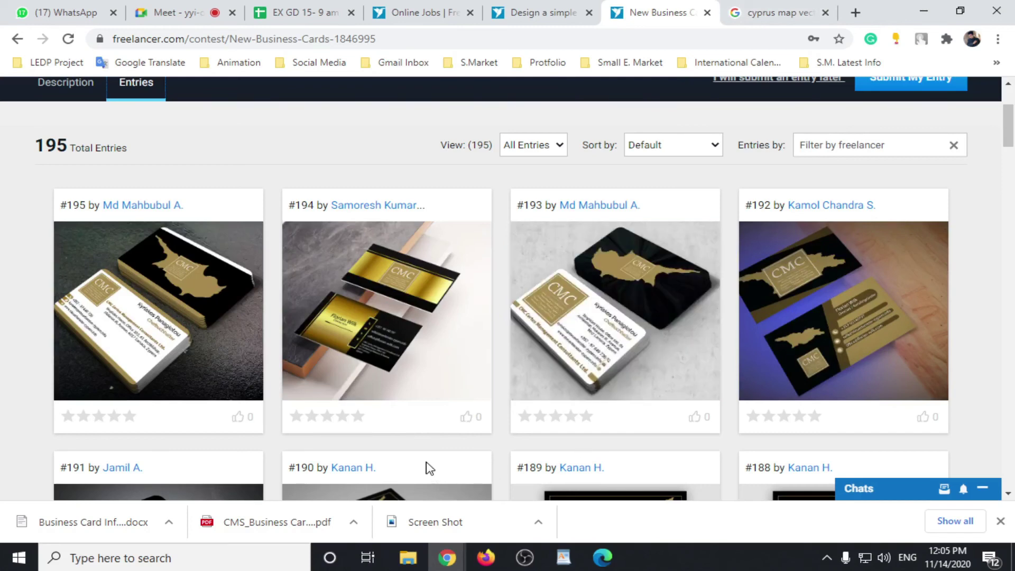
scroll(579, 418, down, 4)
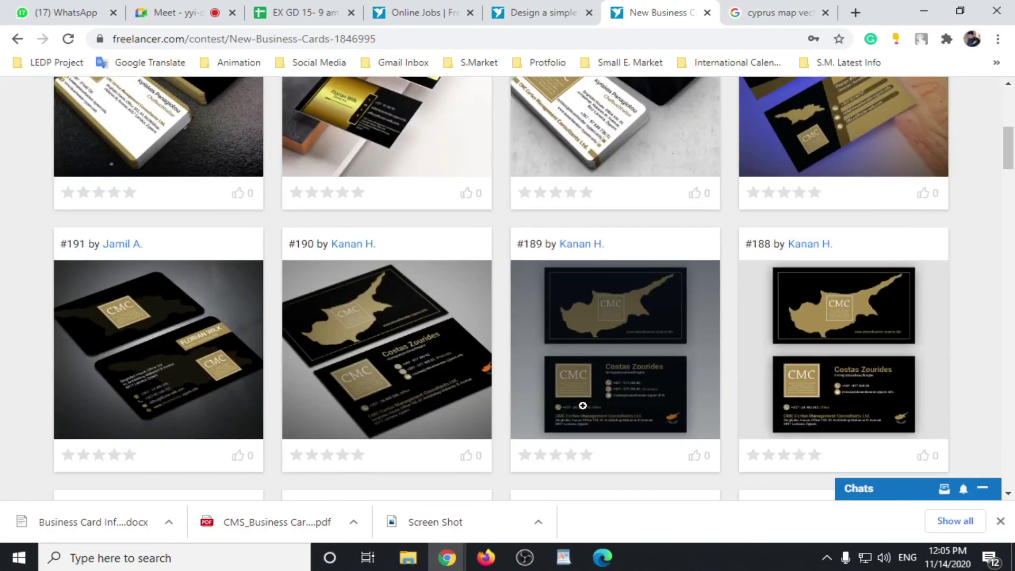
scroll(582, 405, down, 8)
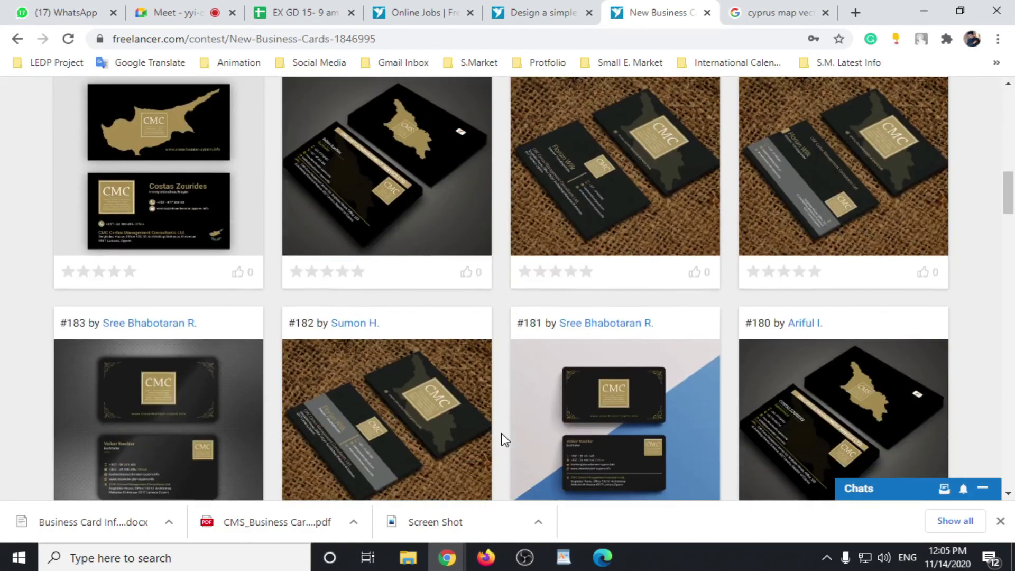
scroll(505, 440, down, 3)
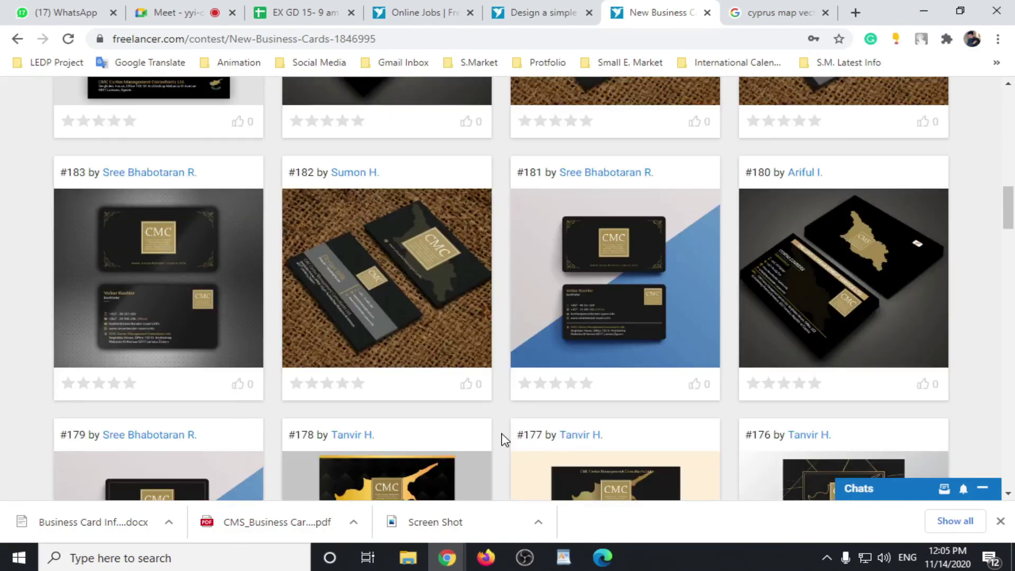
scroll(505, 440, down, 10)
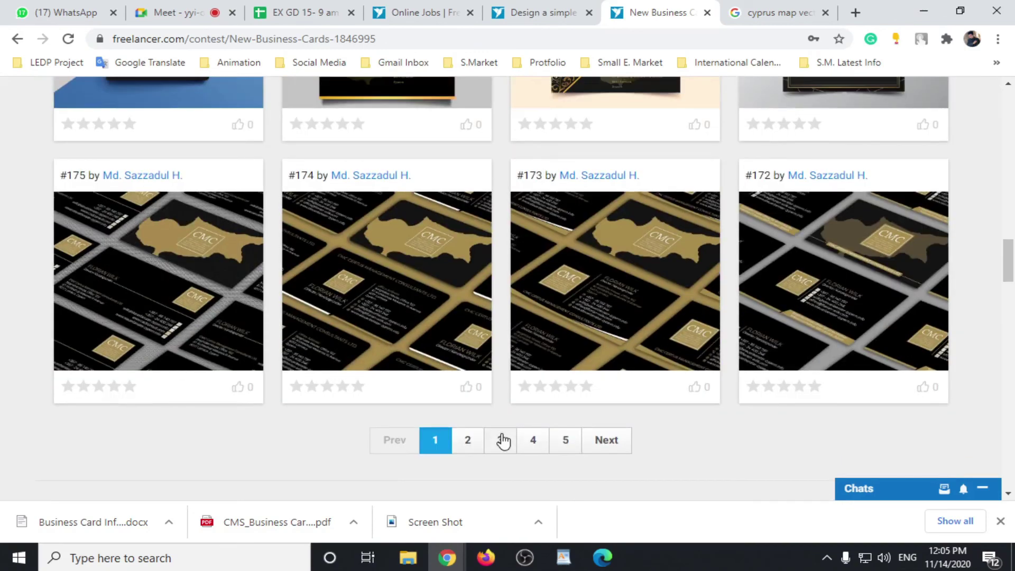
scroll(503, 440, up, 20)
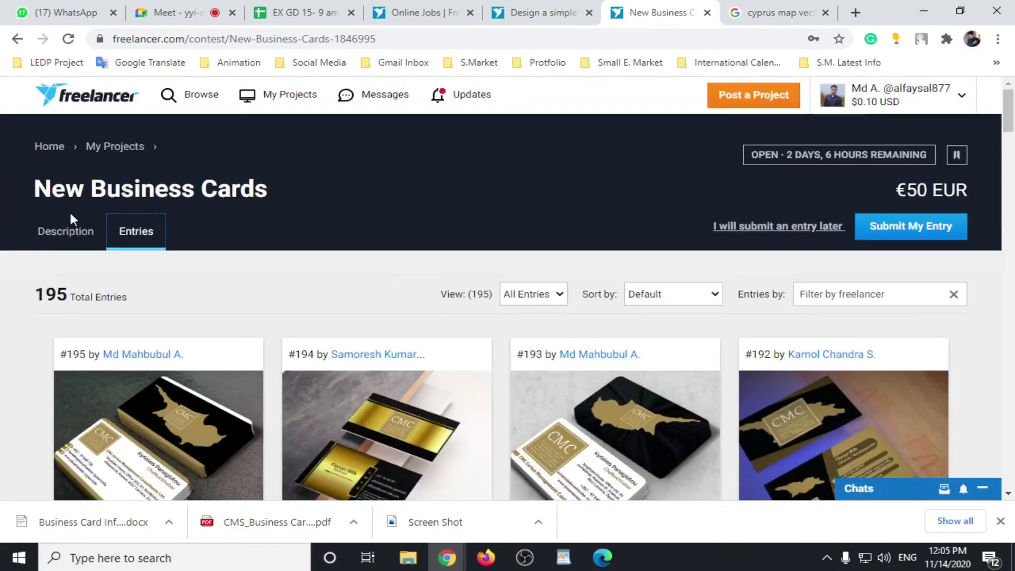
Step: Scroll the brief and attached files, return to Entries, and start Submit My Entry
scroll(286, 302, down, 4)
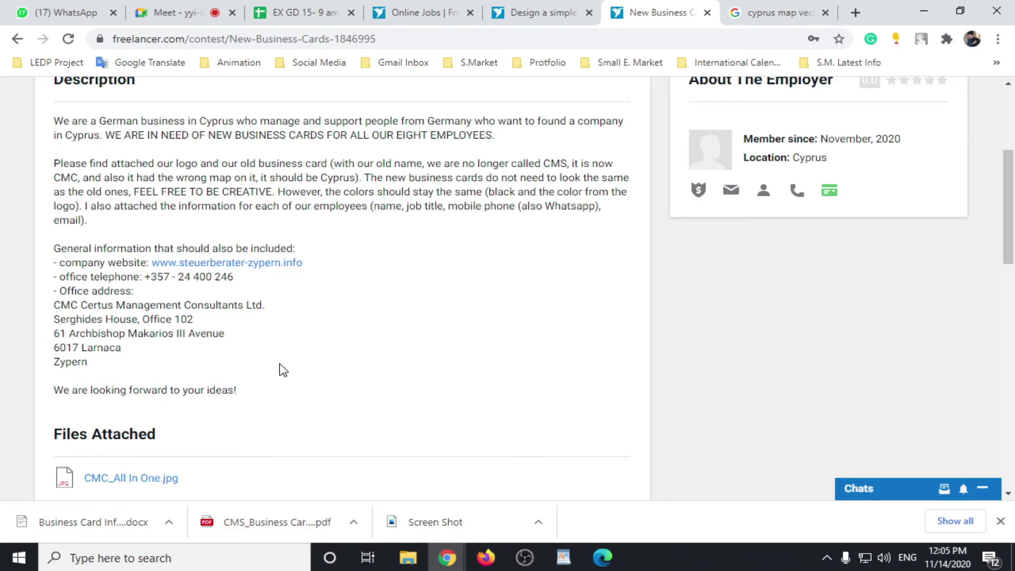
scroll(343, 296, down, 4)
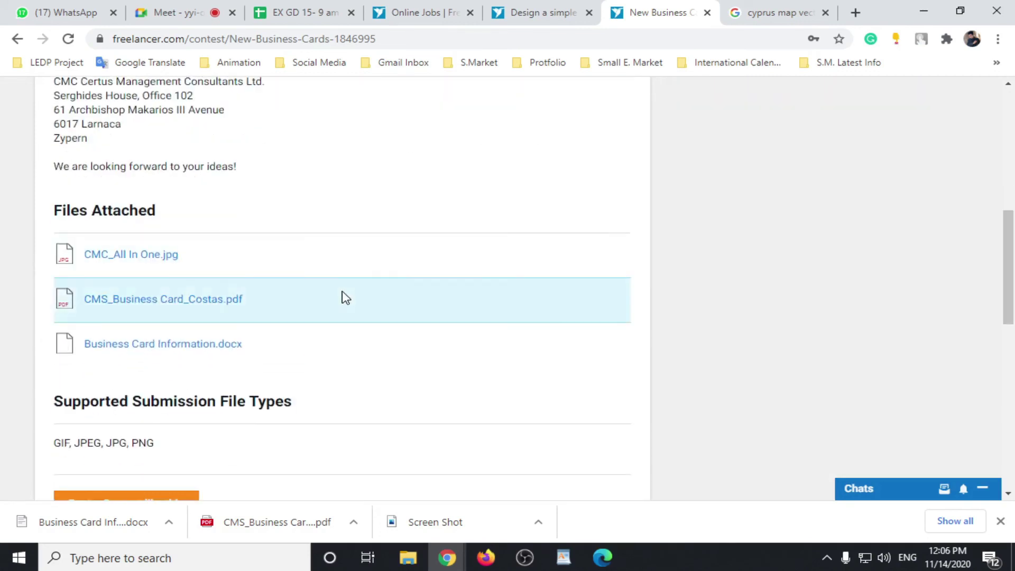
scroll(331, 301, up, 7)
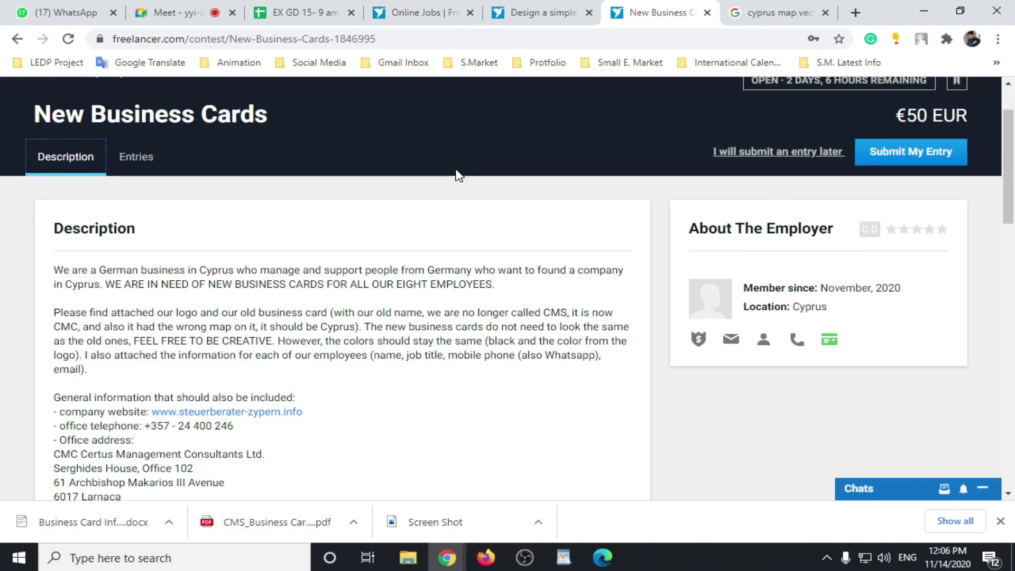
click(142, 162)
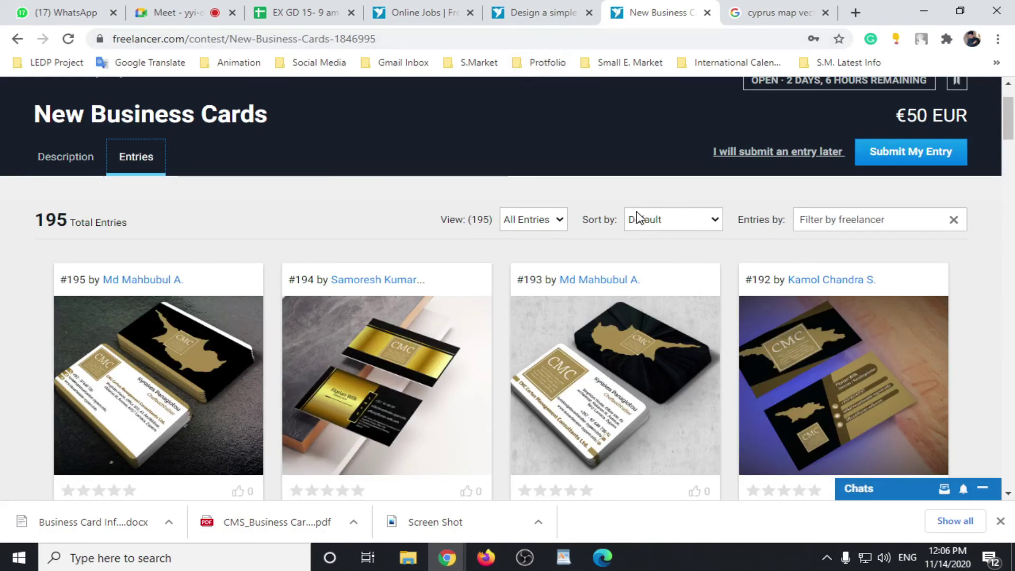
scroll(643, 301, up, 2)
click(909, 234)
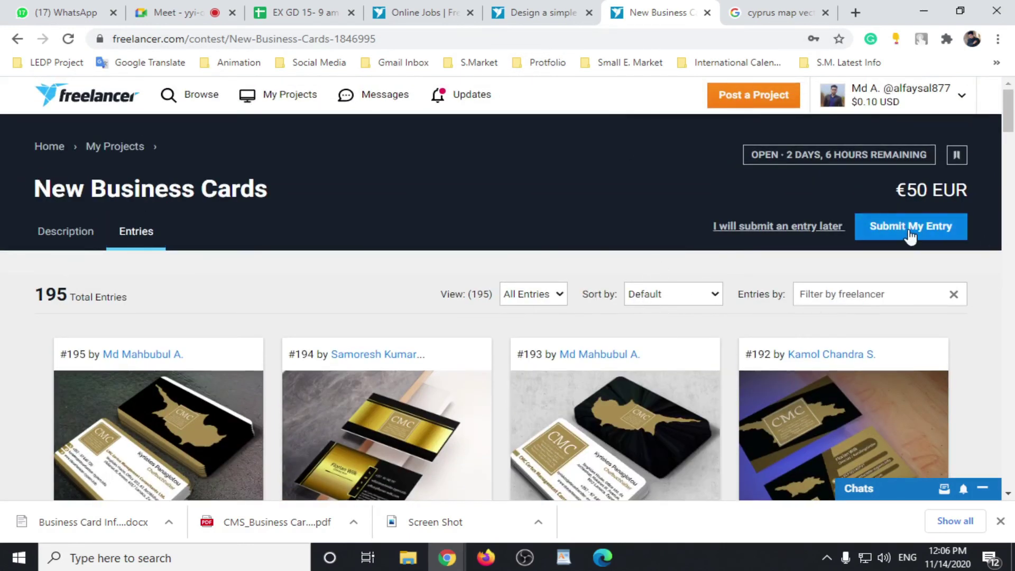
Step: Enter 'Business Card' as the entry title and a description offering unlimited revisions until 100% satisfaction
scroll(441, 346, down, 2)
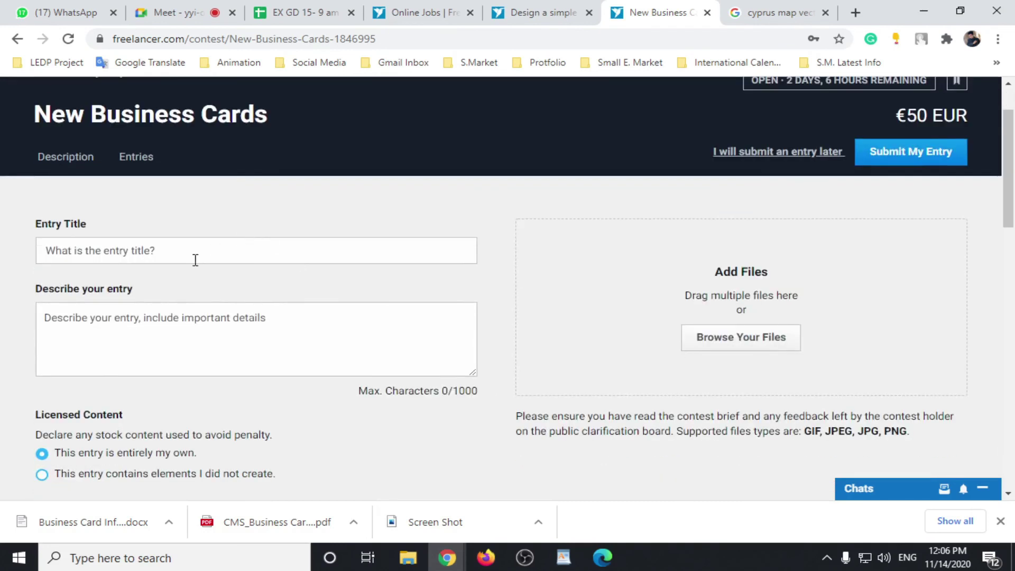
click(183, 253)
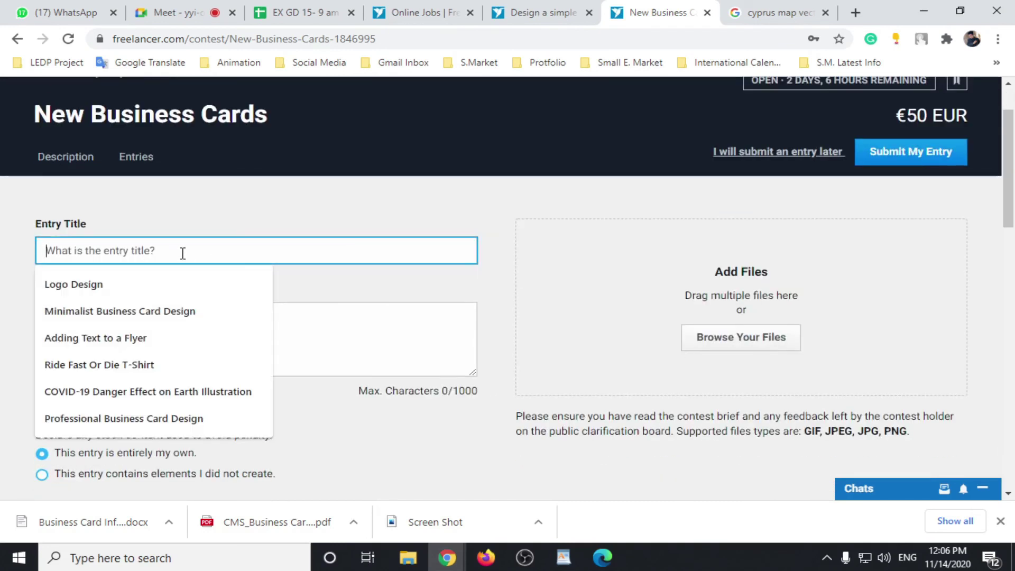
text(Business Card)
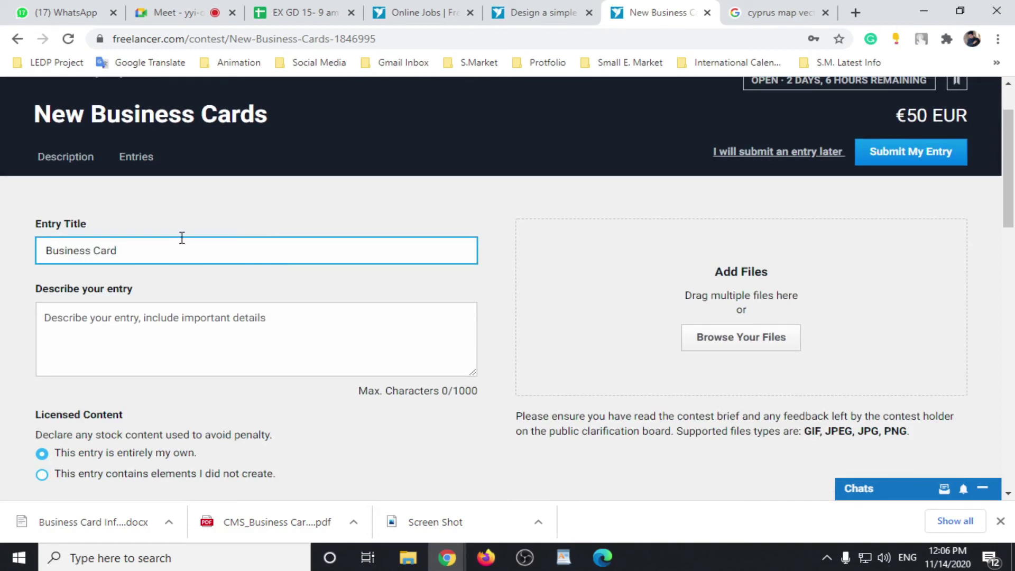
click(166, 319)
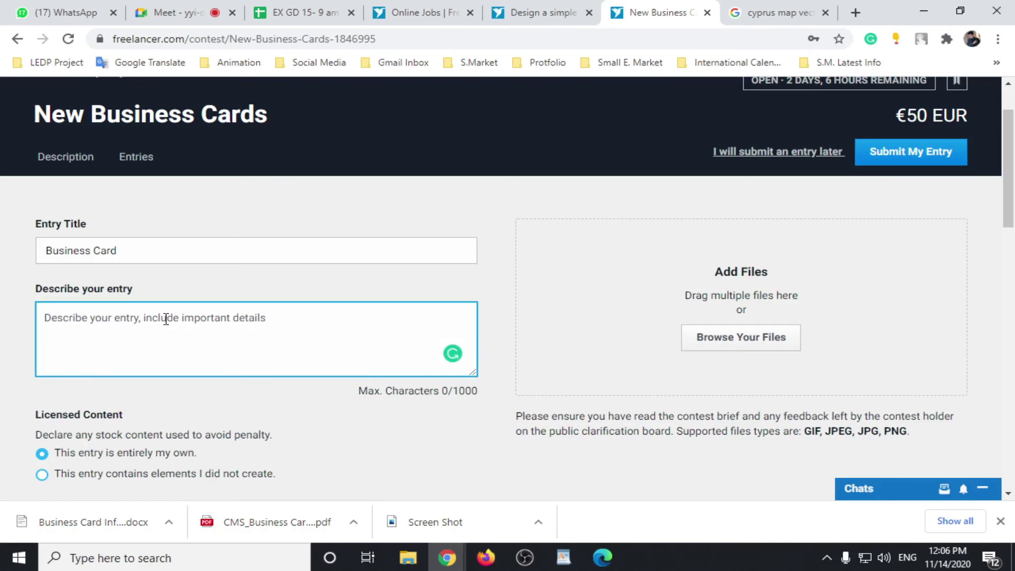
text(Hi, jljl)
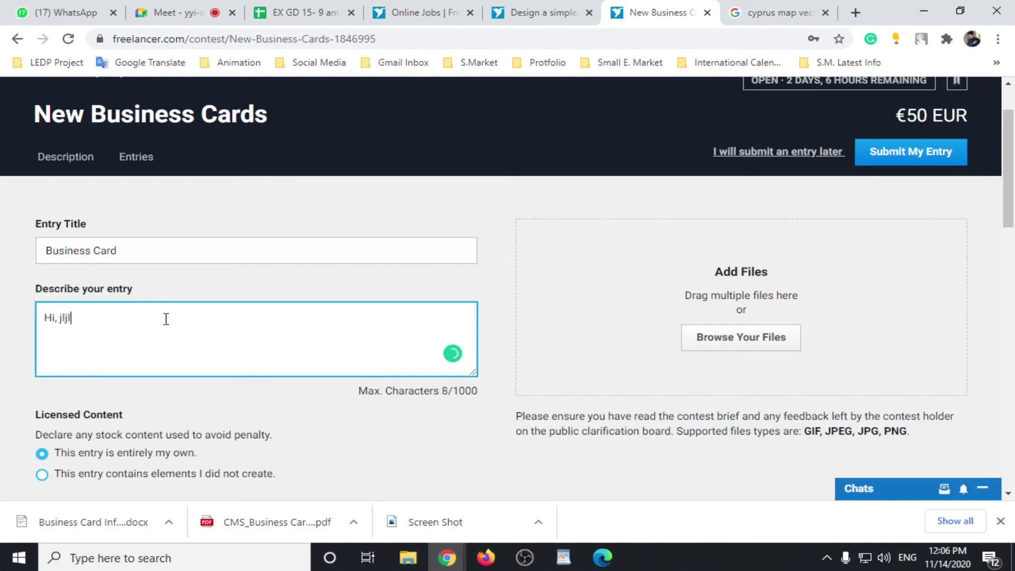
text(. I will)
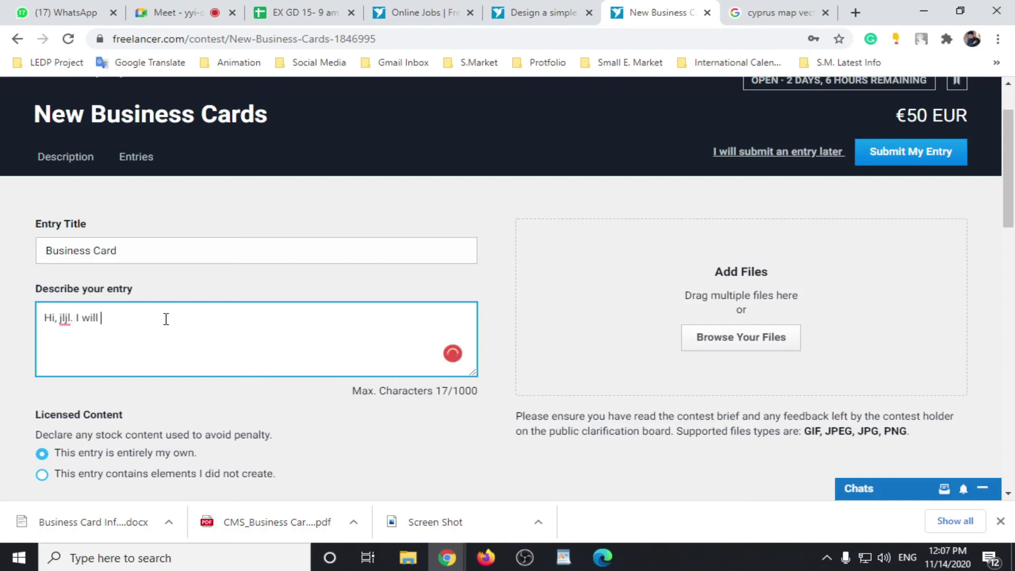
text(you unlimited)
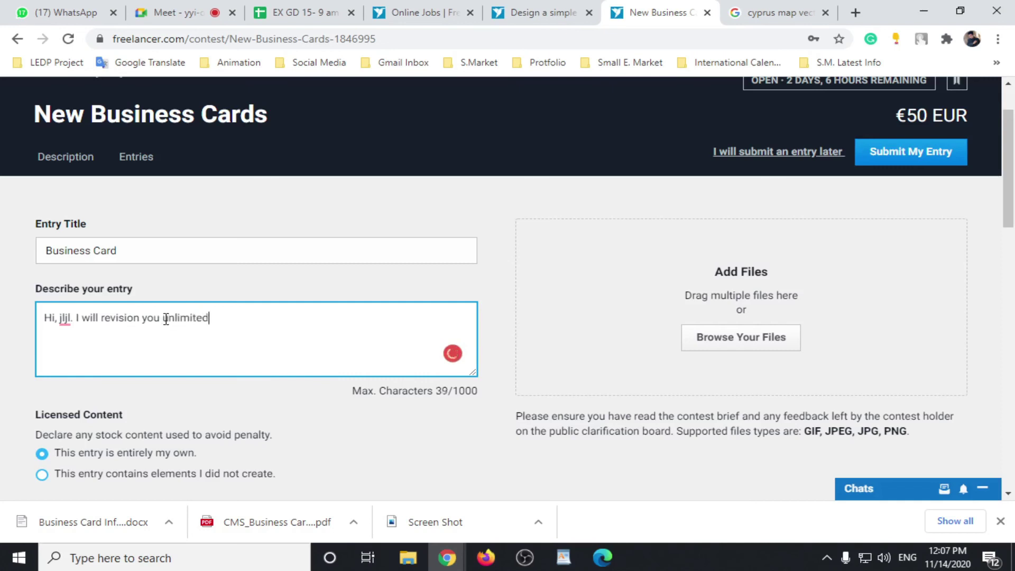
text( until your 100%)
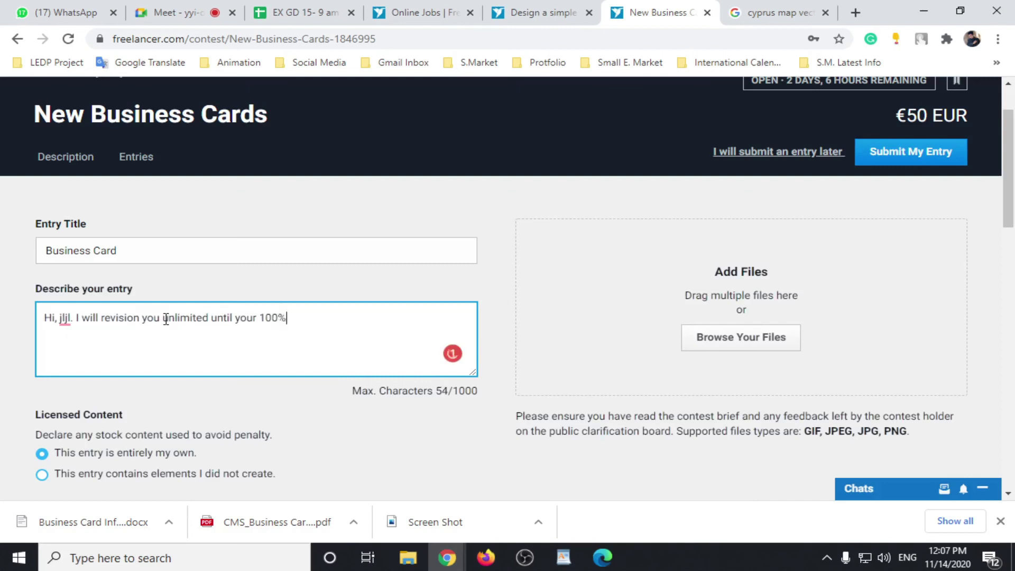
text( satisfaction.)
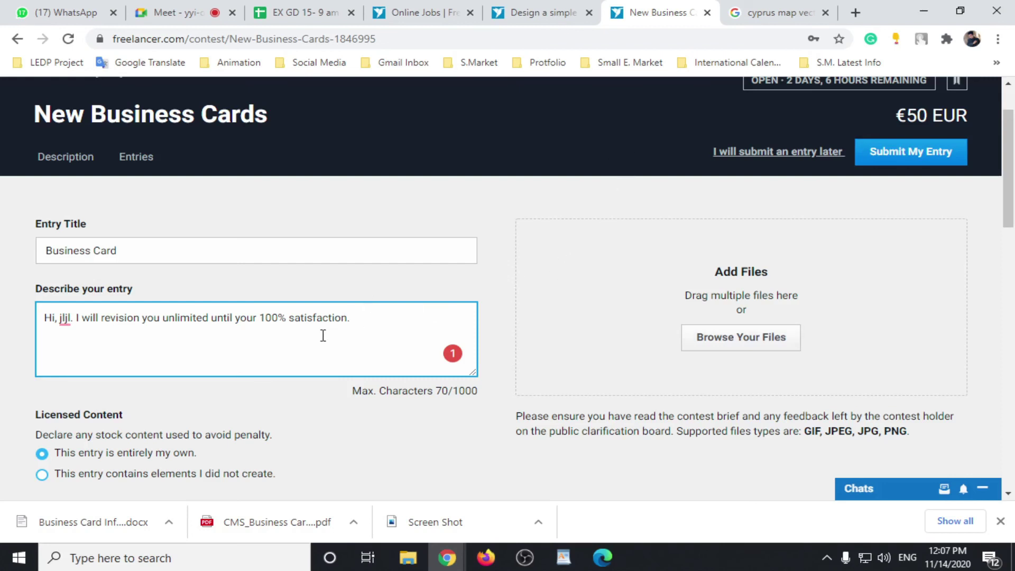
scroll(323, 336, down, 1)
Step: Upload card-1 from the Desktop contest folder, viewed as tiles, as the entry's design file
click(738, 265)
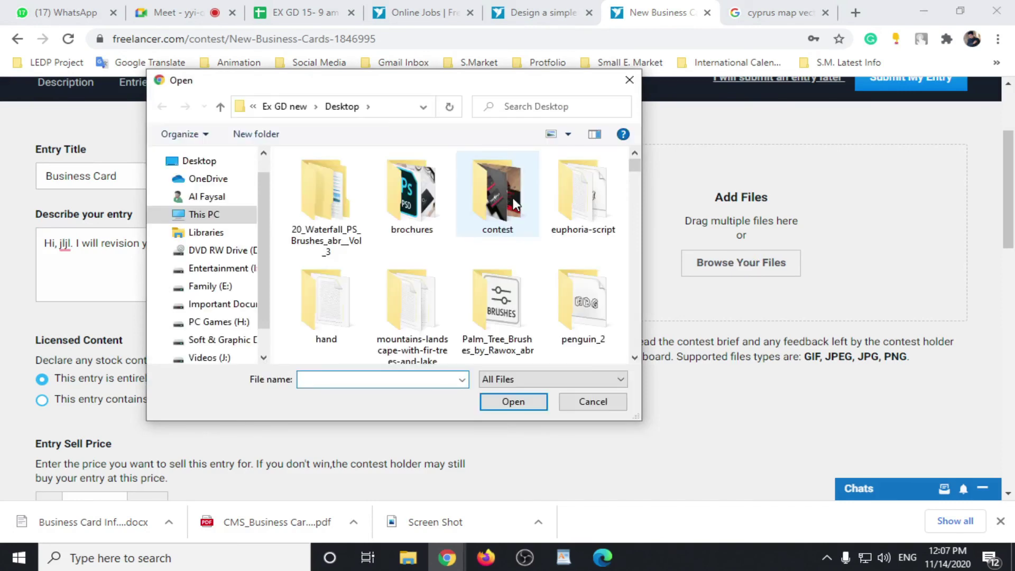
double_click(514, 204)
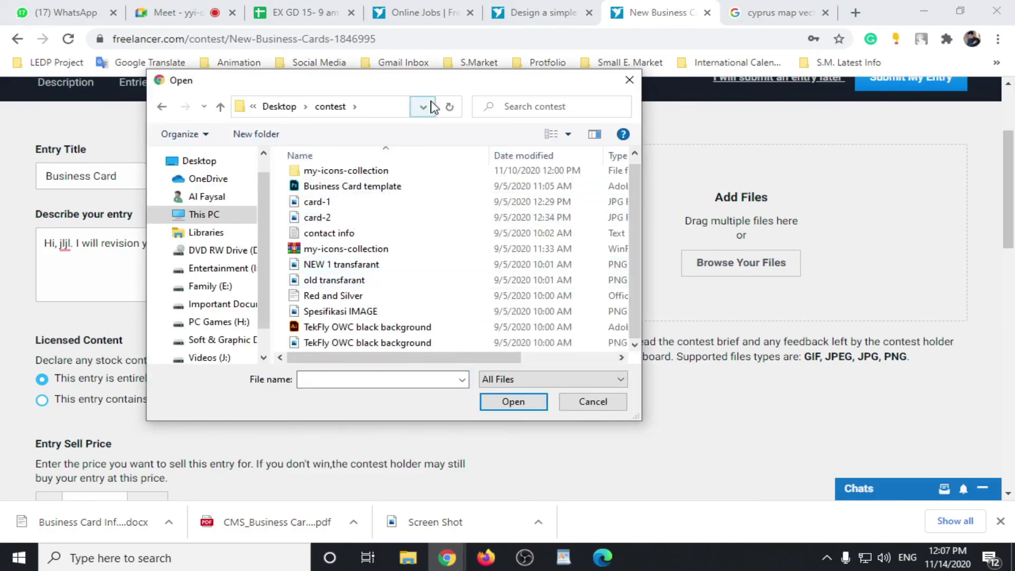
click(559, 136)
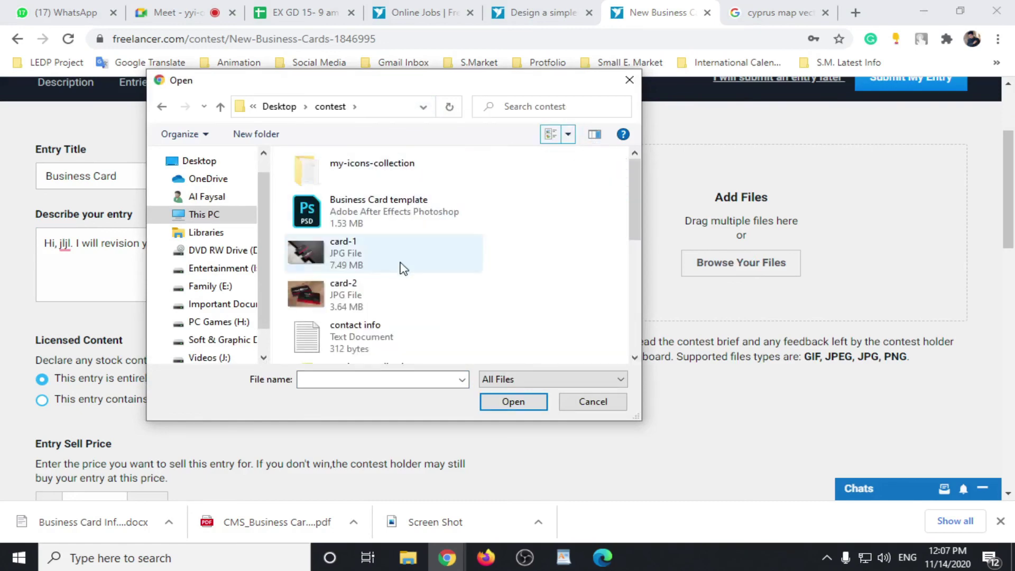
click(339, 259)
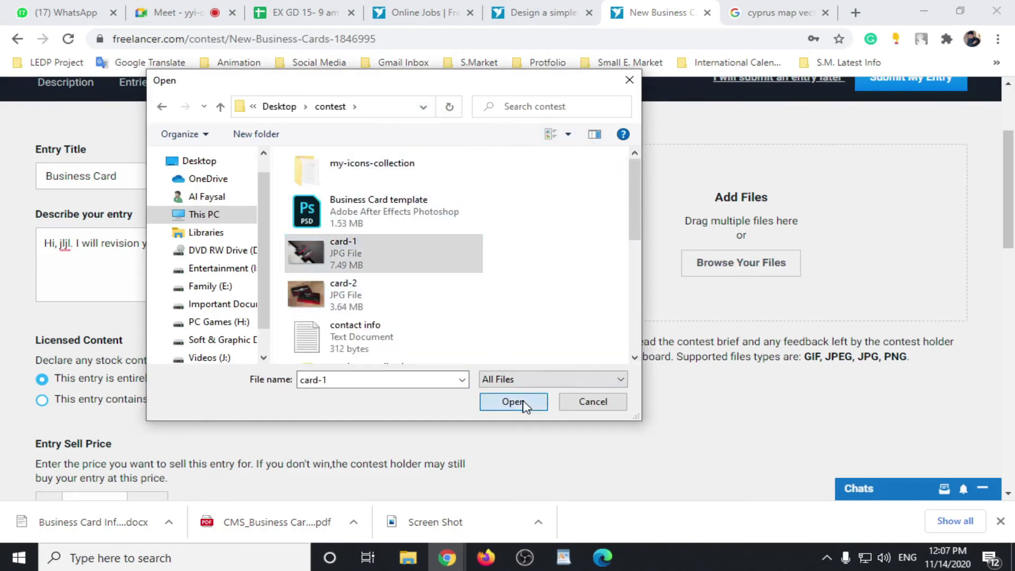
click(521, 403)
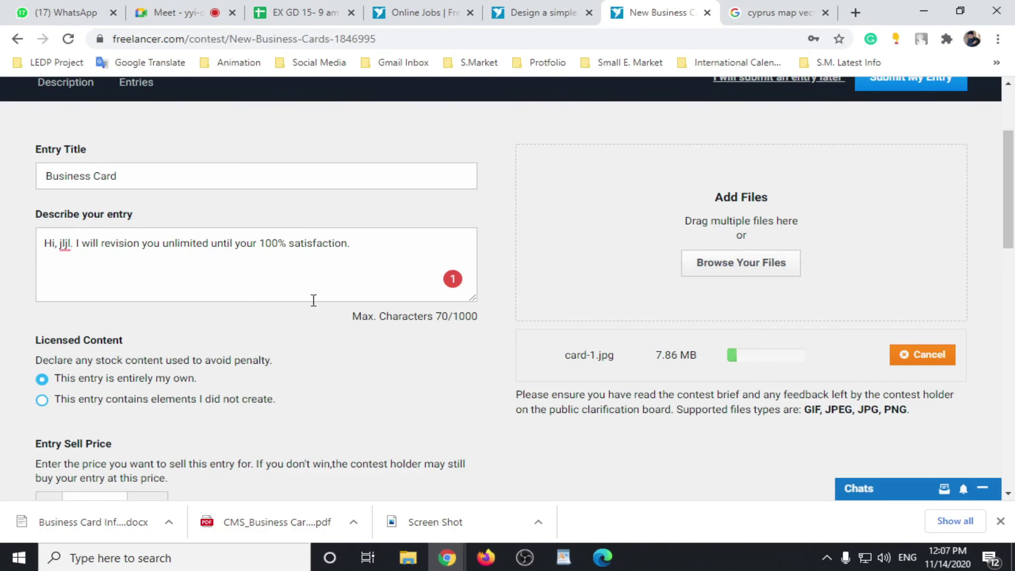
scroll(313, 300, down, 3)
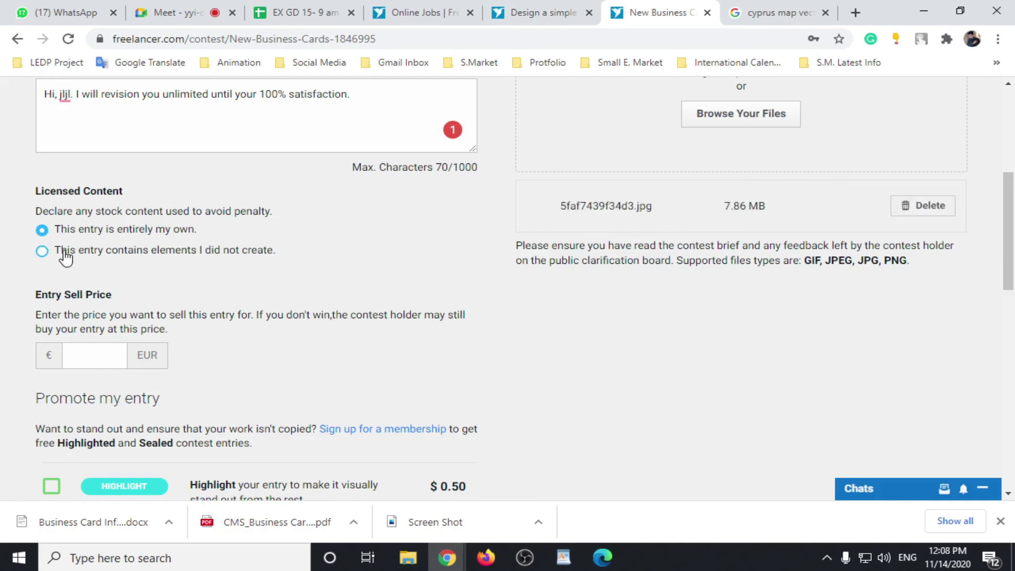
click(43, 251)
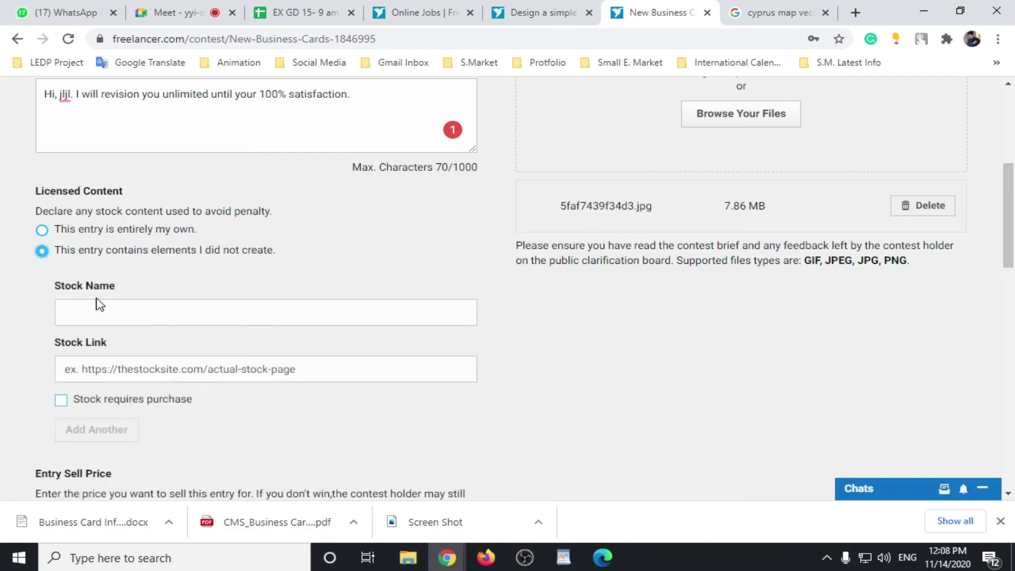
click(101, 316)
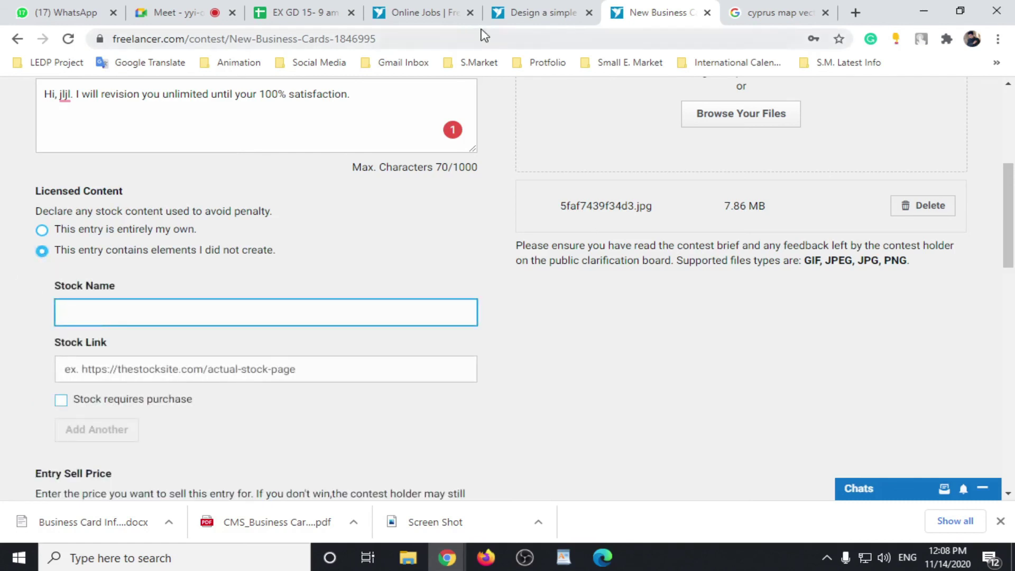
click(281, 369)
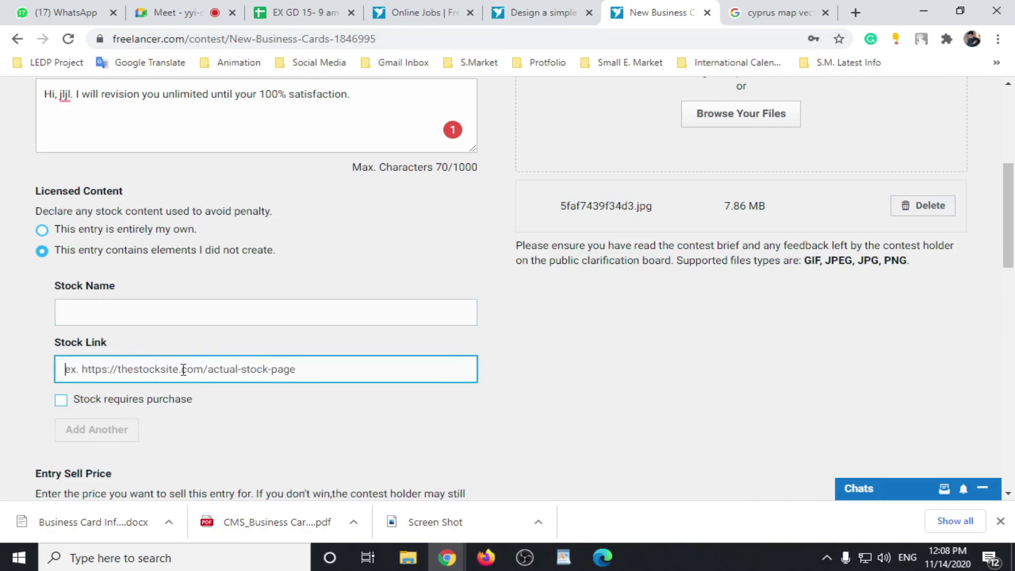
click(42, 229)
scroll(408, 379, up, 6)
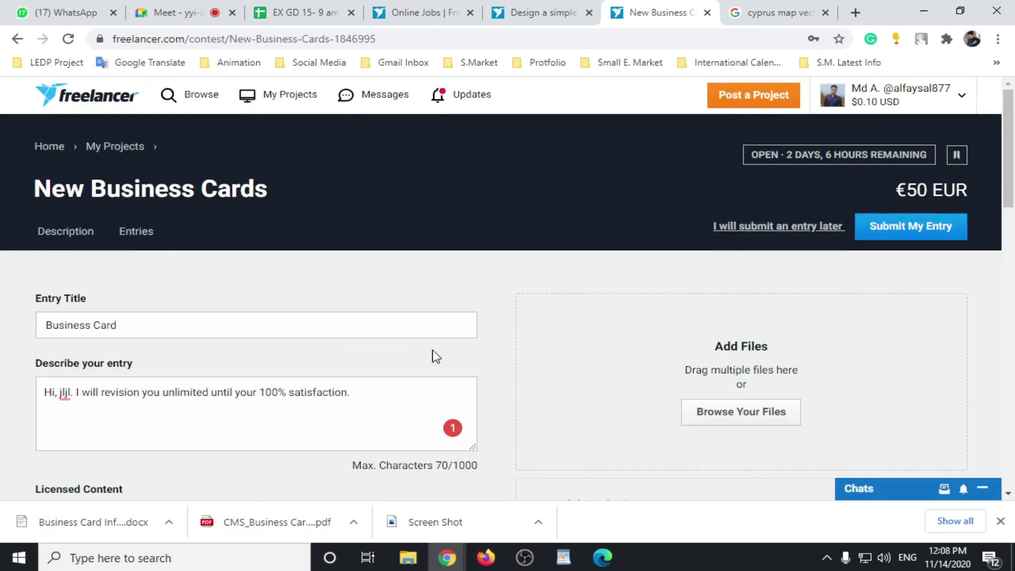
scroll(402, 356, down, 7)
click(105, 288)
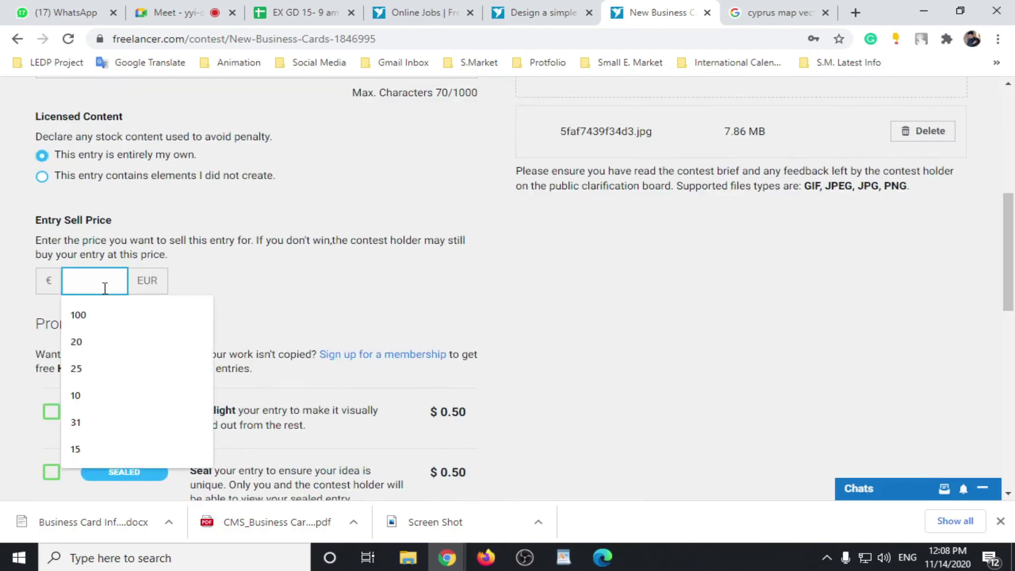
text(50)
click(246, 291)
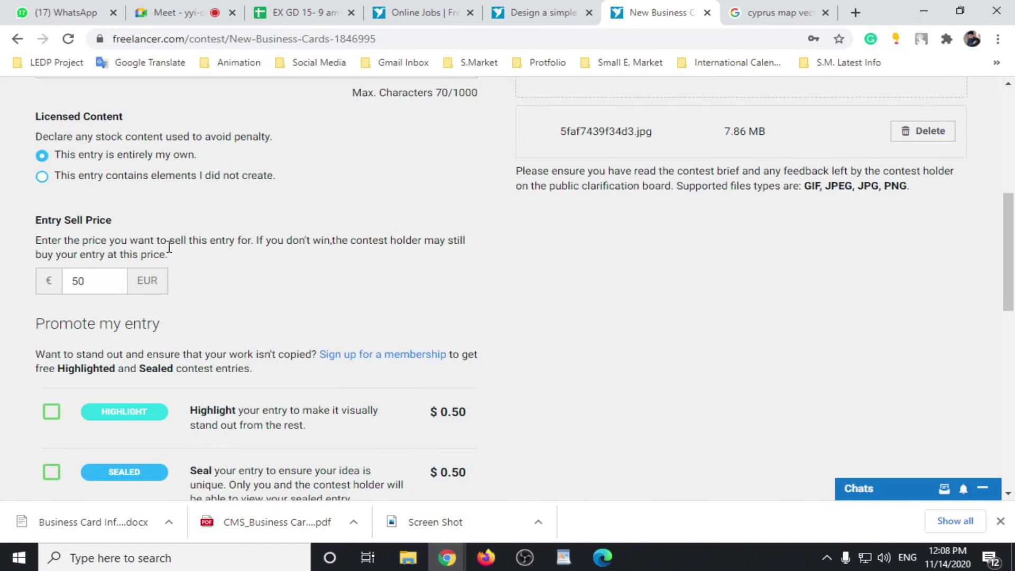
scroll(361, 264, up, 7)
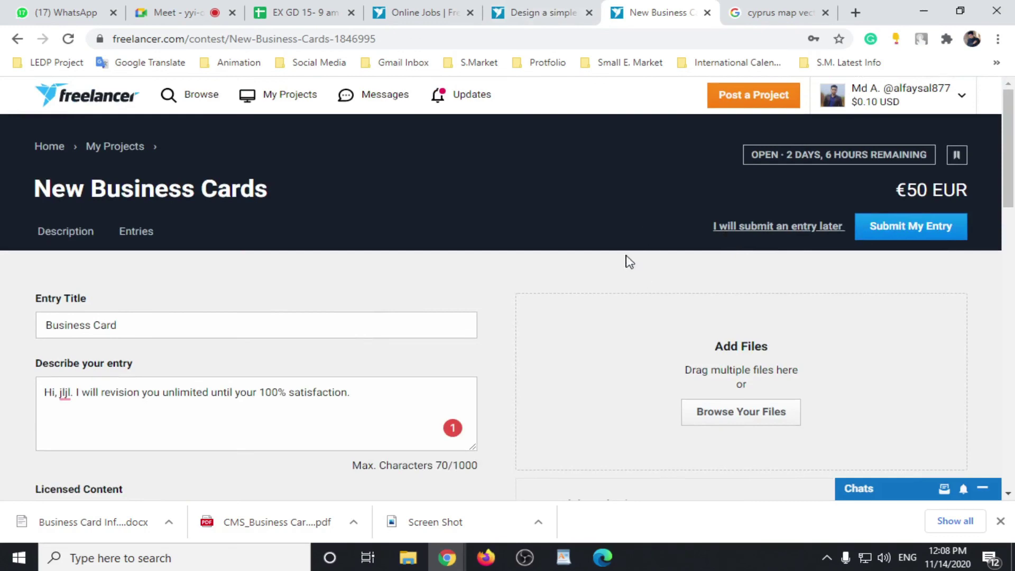
scroll(549, 312, down, 7)
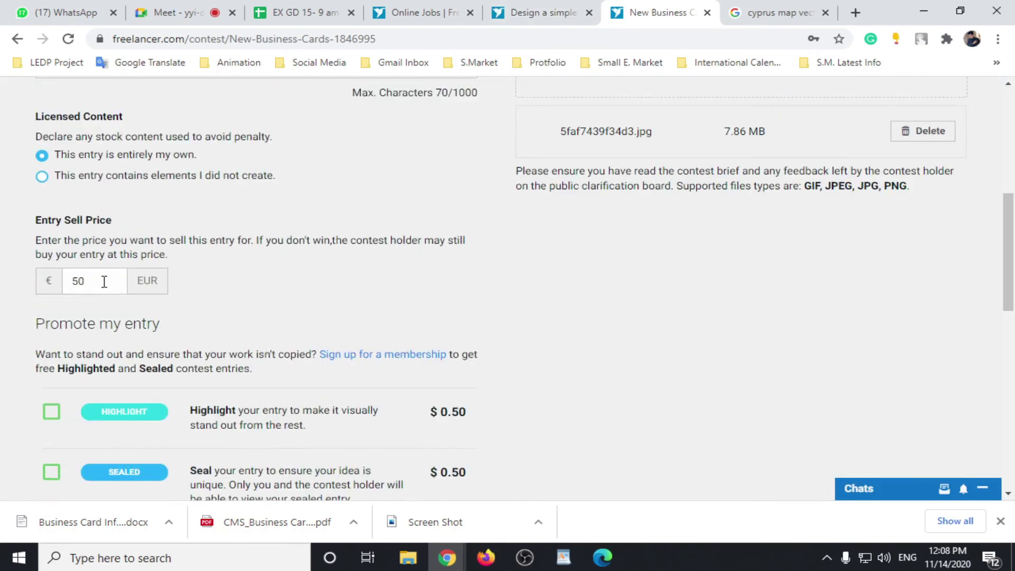
click(104, 282)
drag(104, 282, 58, 293)
click(225, 287)
text(40)
scroll(148, 359, down, 3)
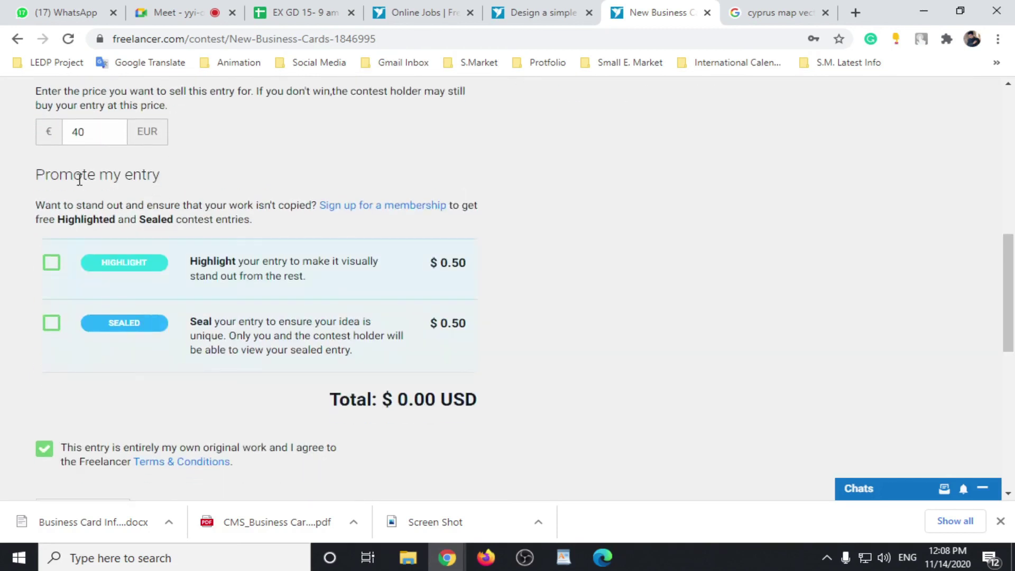
double_click(92, 129)
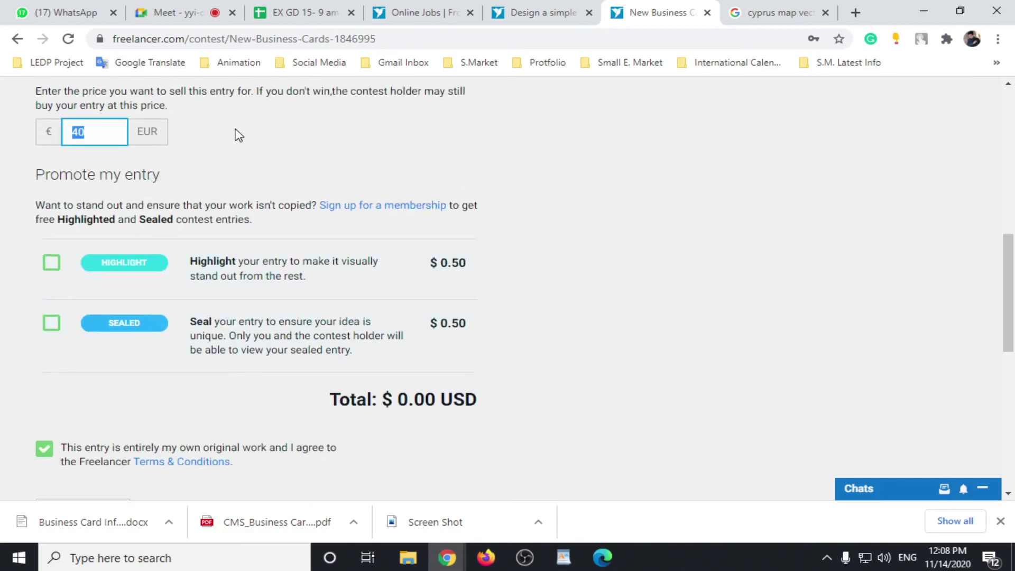
key(BackSpace)
scroll(442, 215, up, 10)
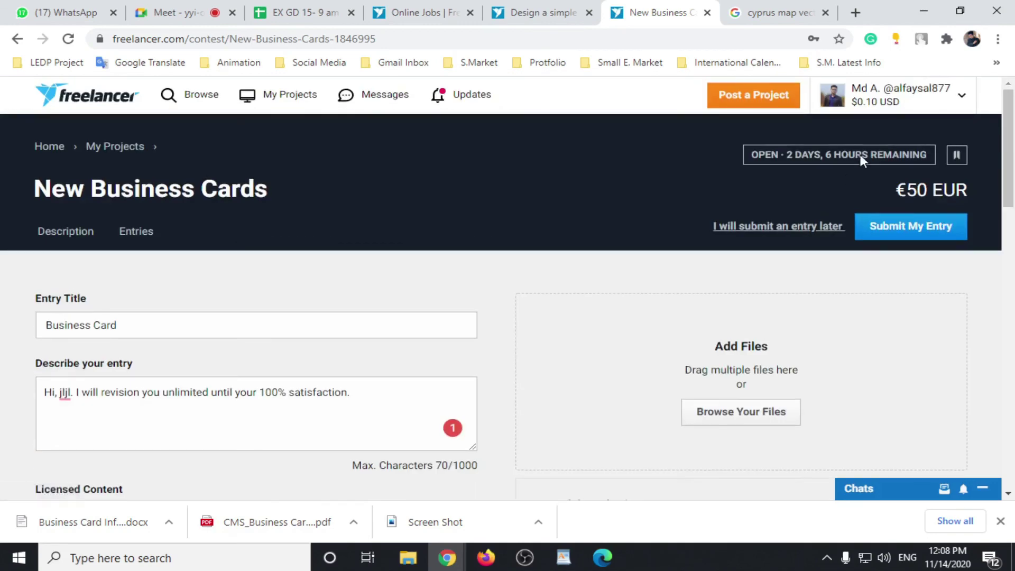
scroll(211, 261, down, 4)
scroll(129, 338, down, 4)
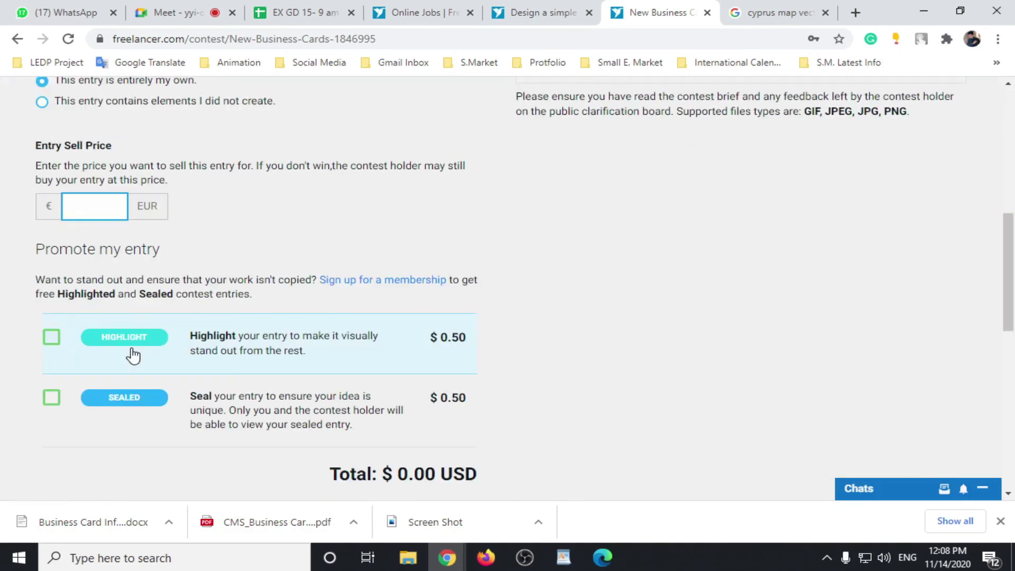
text(50)
click(279, 233)
scroll(276, 229, down, 3)
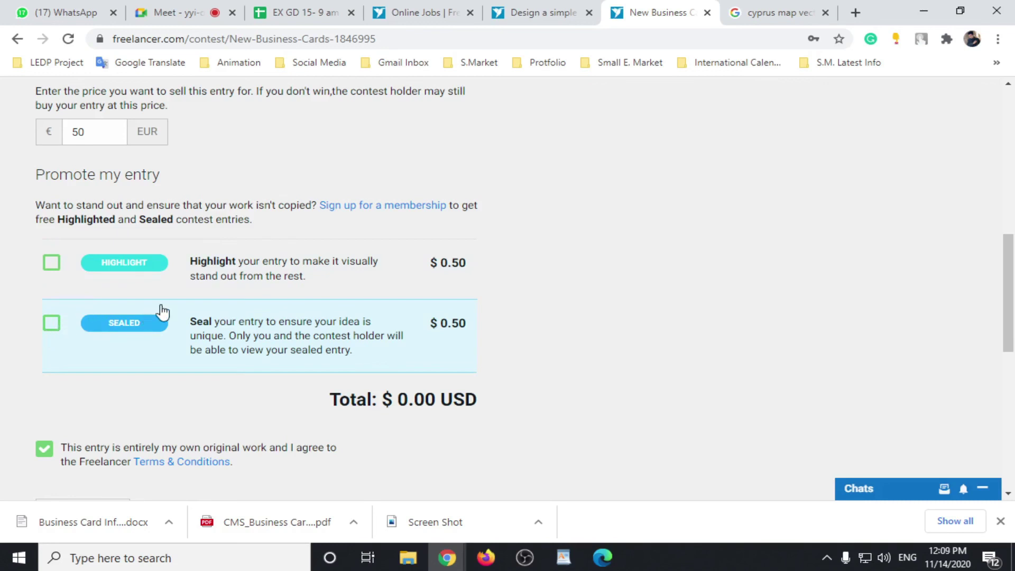
scroll(180, 275, up, 1)
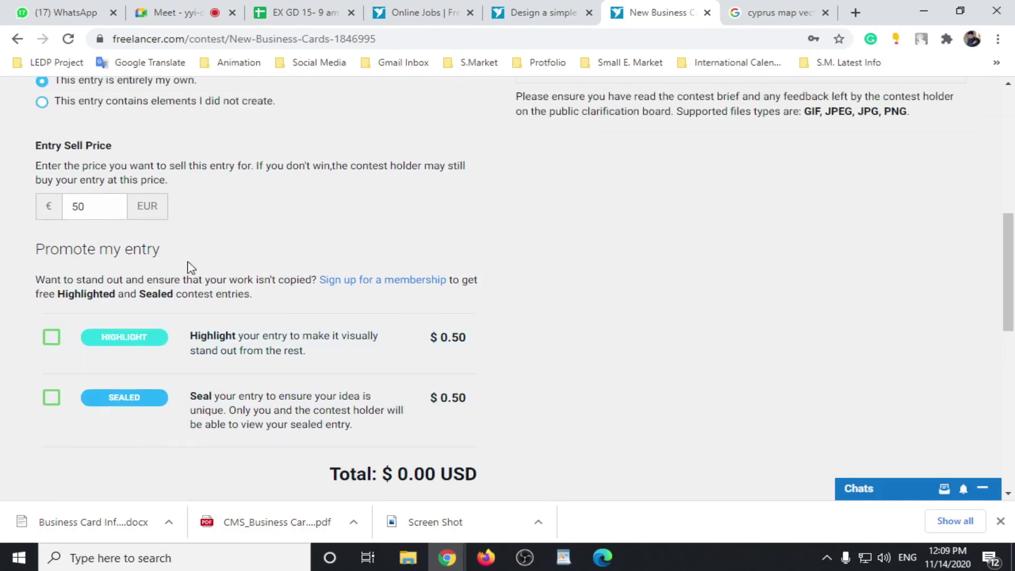
key(Print)
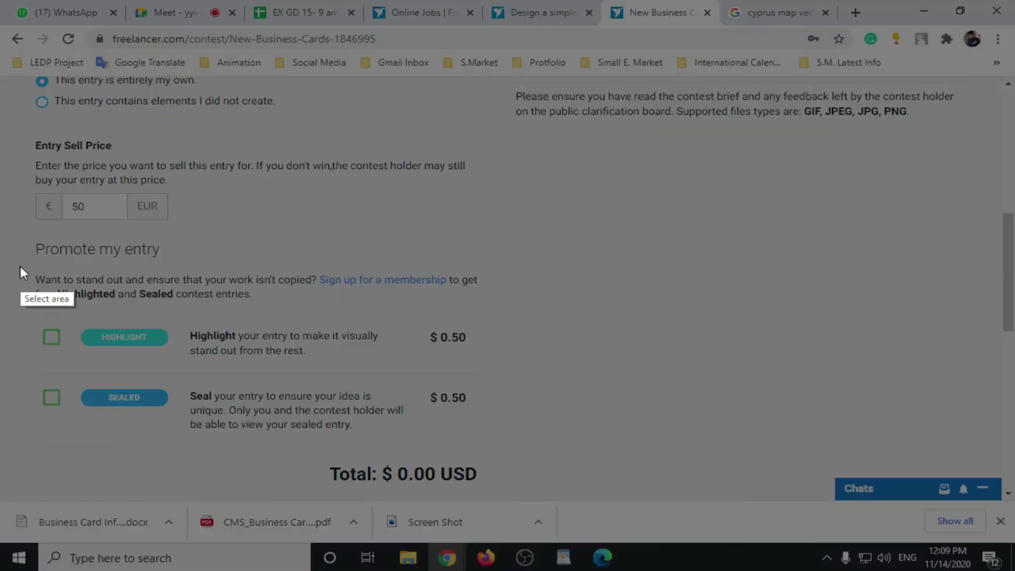
drag(27, 260, 525, 313)
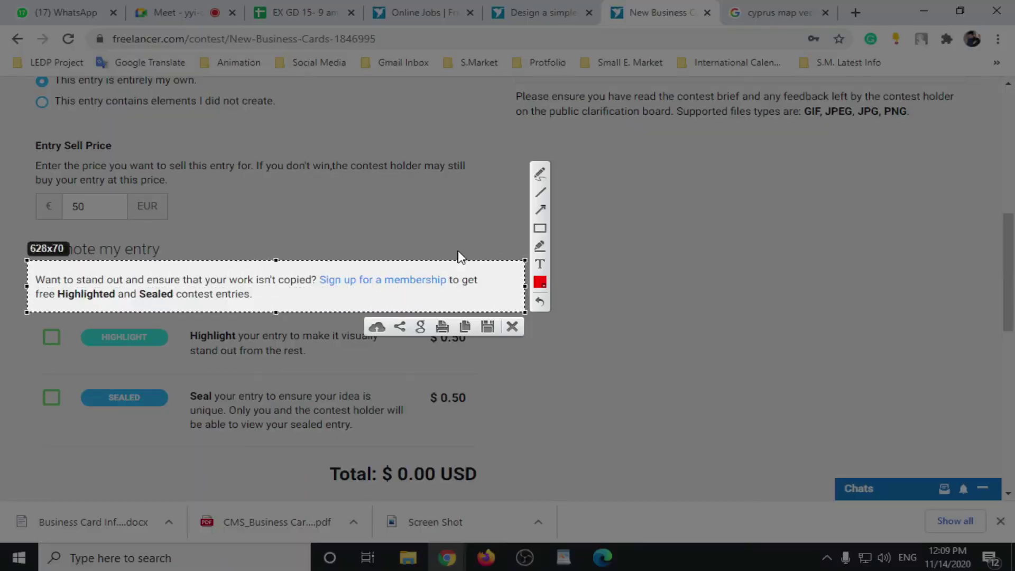
key(ctrl+c)
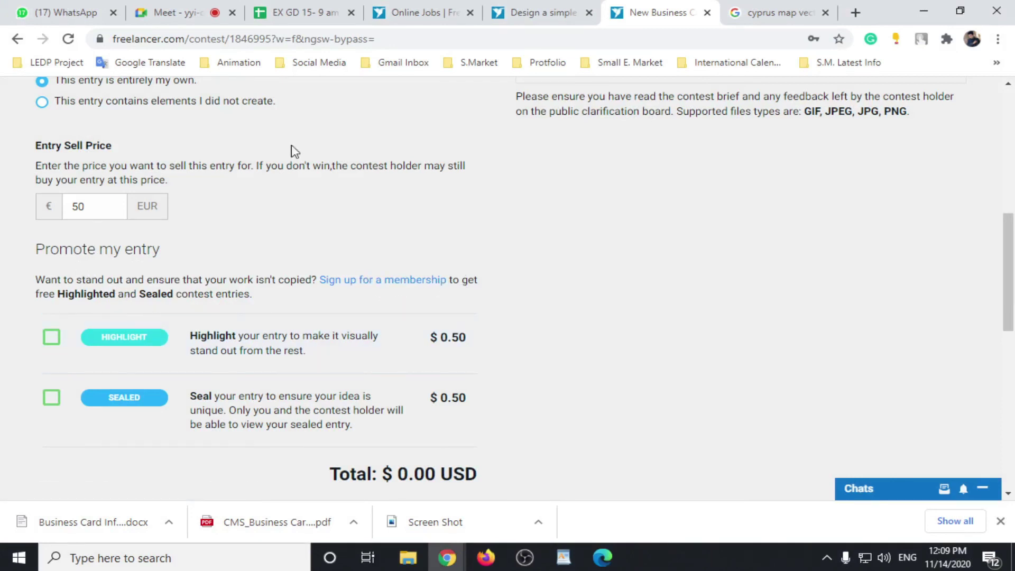
scroll(357, 188, up, 3)
scroll(334, 189, down, 4)
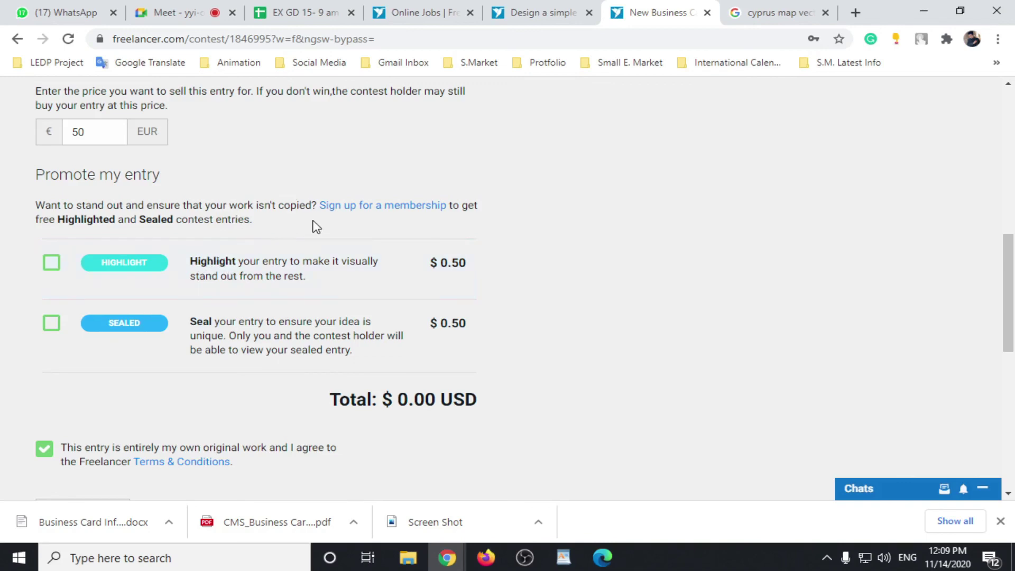
scroll(299, 265, up, 10)
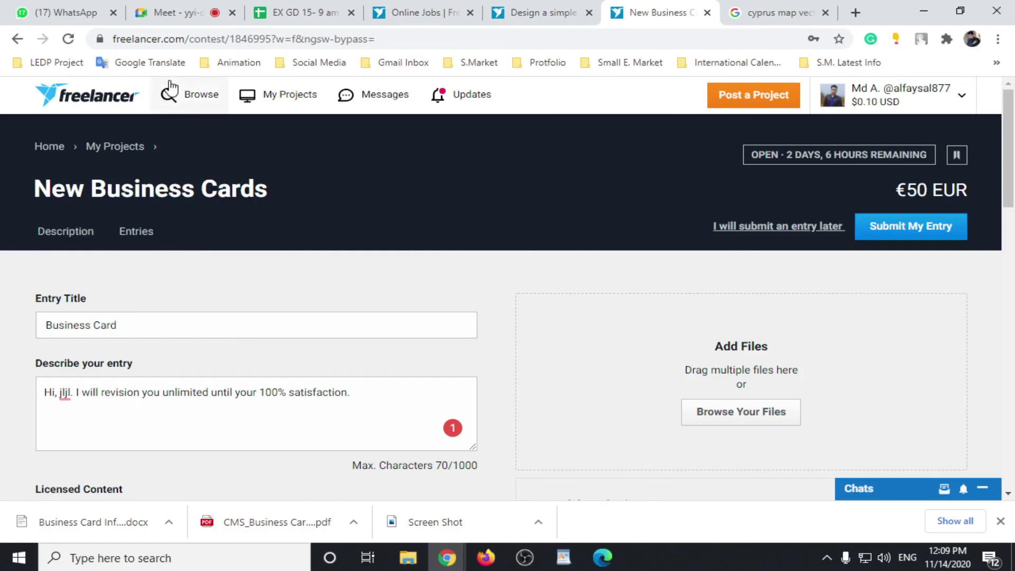
scroll(564, 376, down, 10)
scroll(565, 372, up, 10)
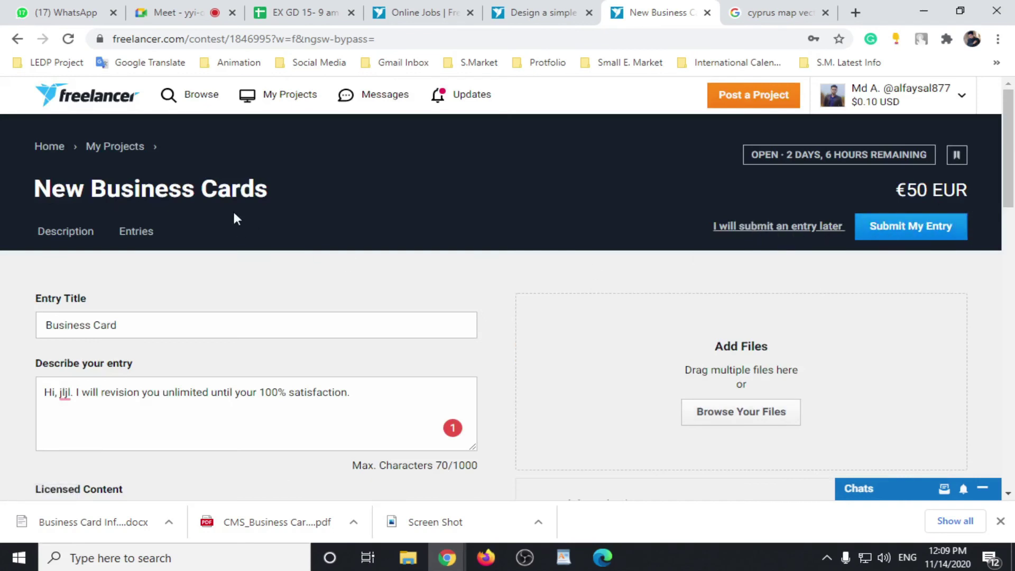
Step: Browse the New Business Cards contest's 195 entries under All Entries, then return to search results
click(135, 232)
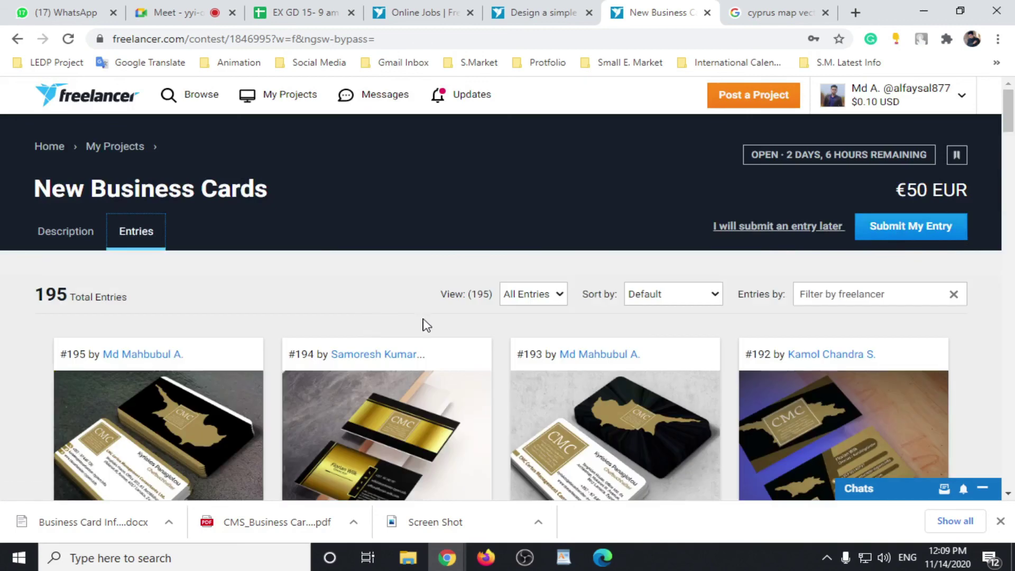
click(561, 298)
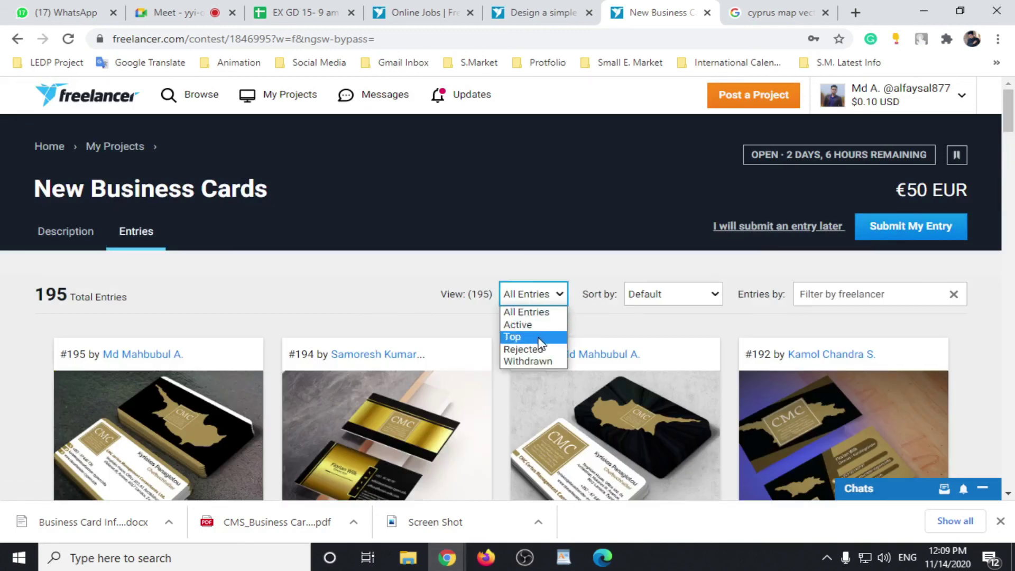
click(340, 274)
scroll(224, 267, down, 4)
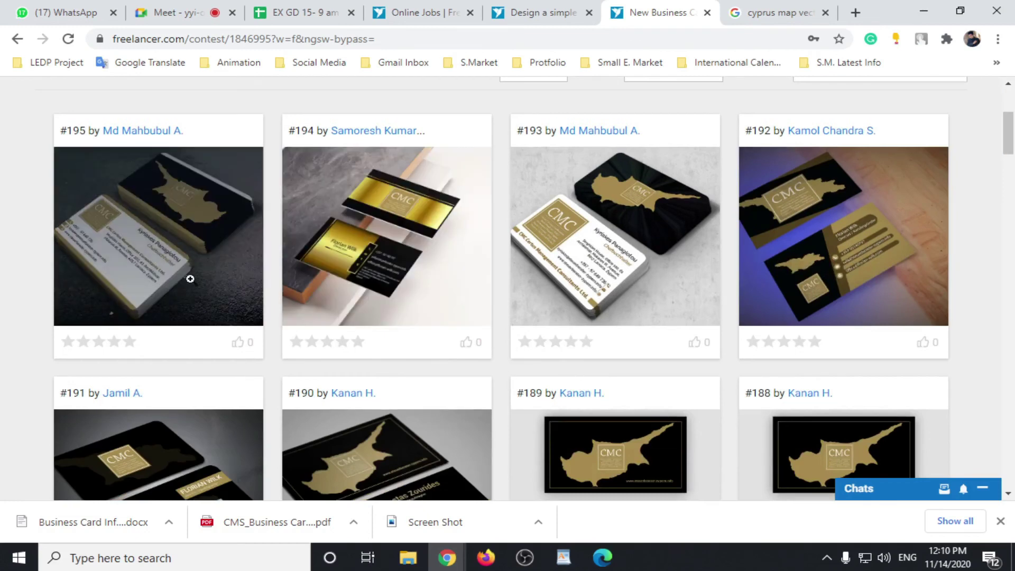
scroll(532, 284, up, 4)
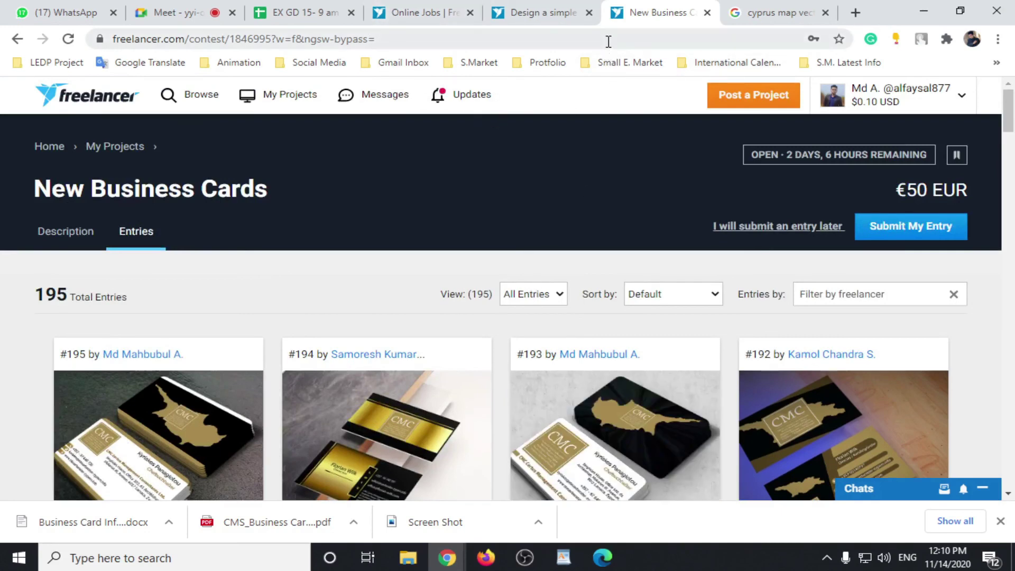
click(394, 11)
Step: Look over the business card contest results, then switch to the $15 'Design a simple card' contest
scroll(341, 286, up, 5)
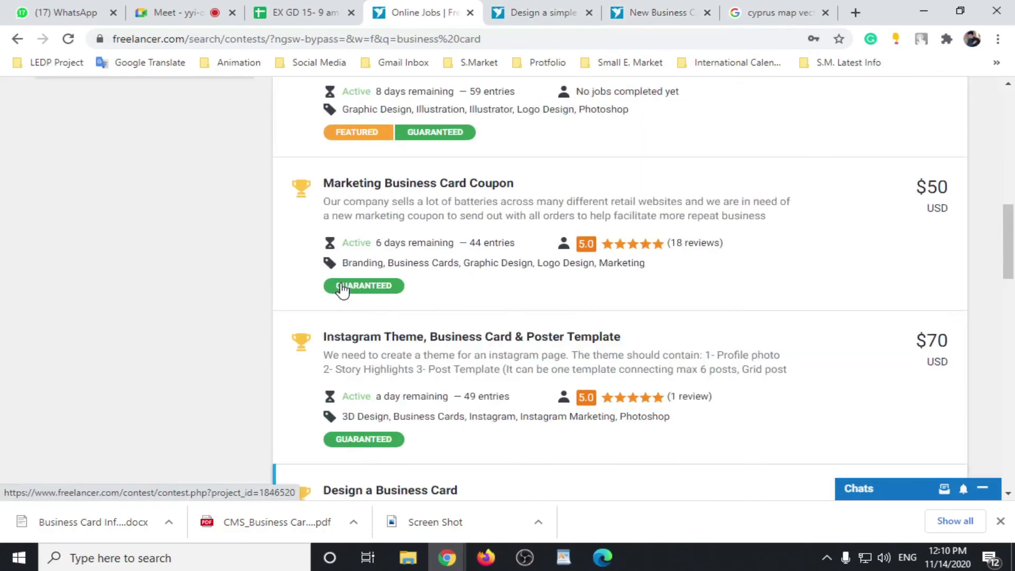
scroll(344, 287, up, 10)
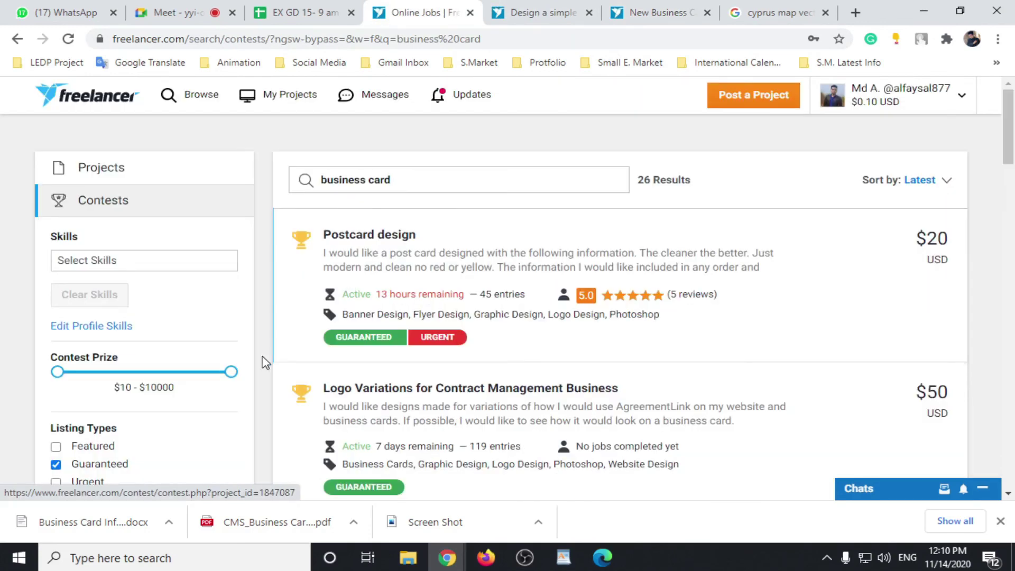
scroll(264, 362, down, 3)
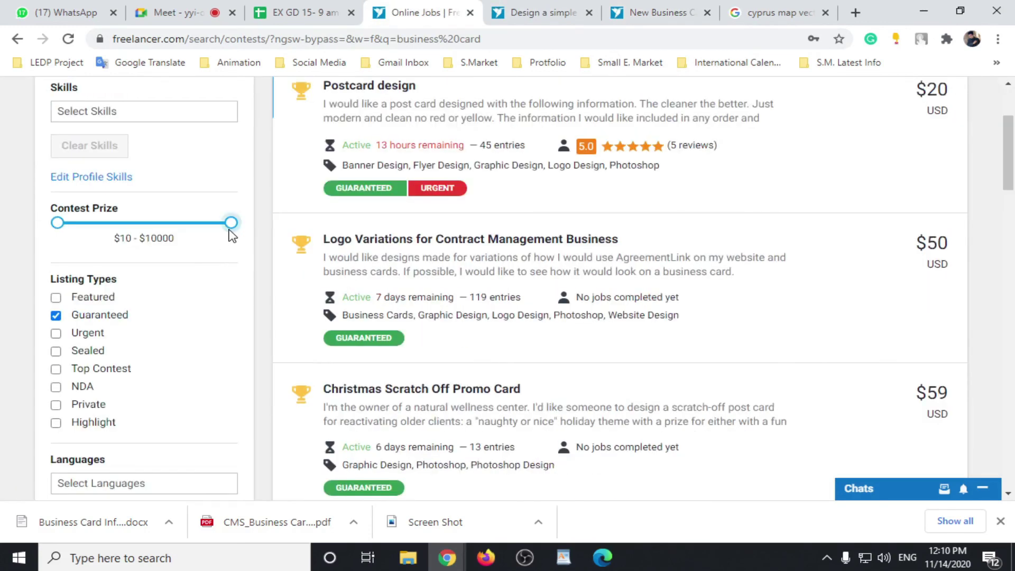
scroll(232, 254, up, 3)
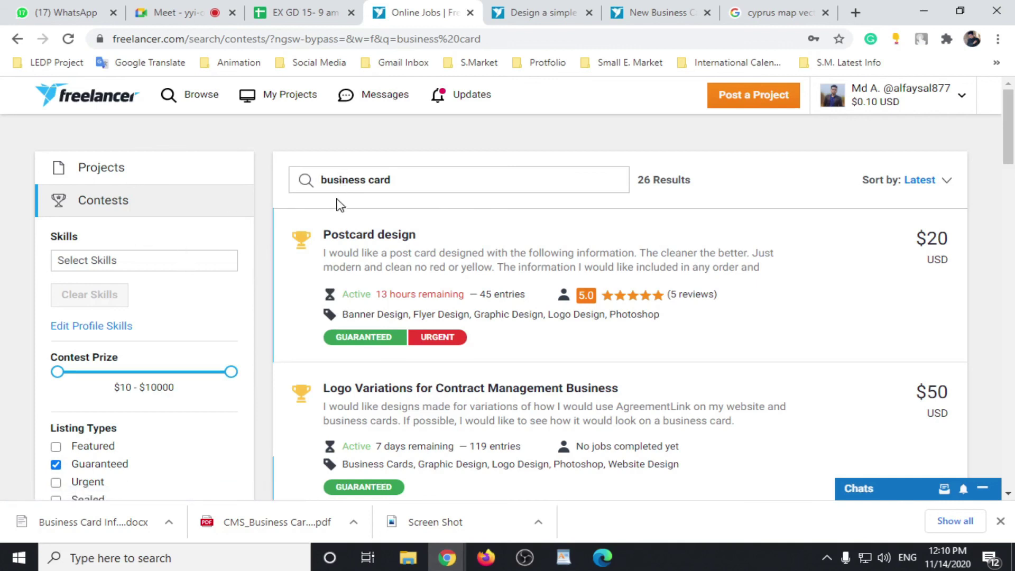
scroll(386, 338, down, 3)
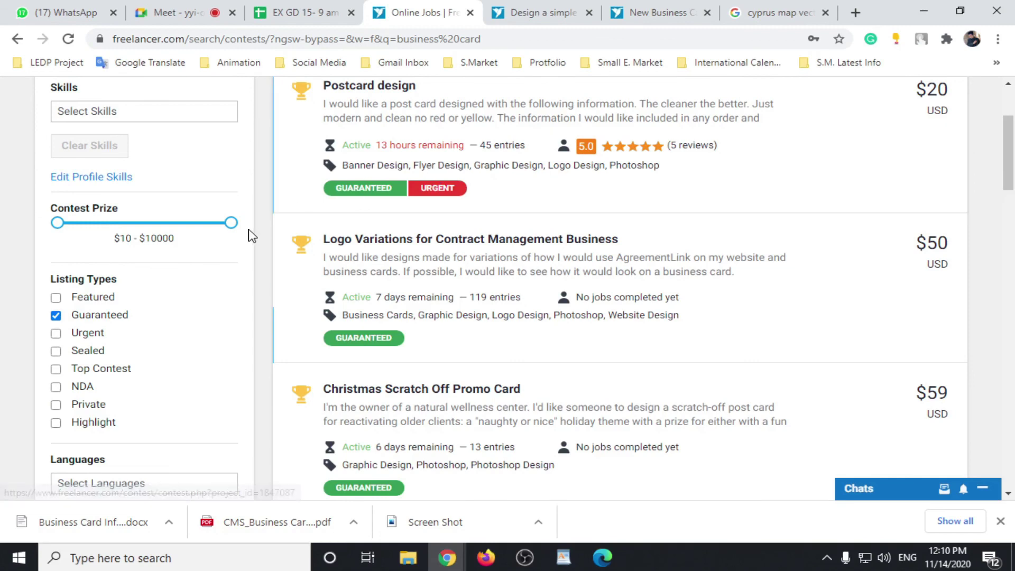
scroll(386, 291, up, 3)
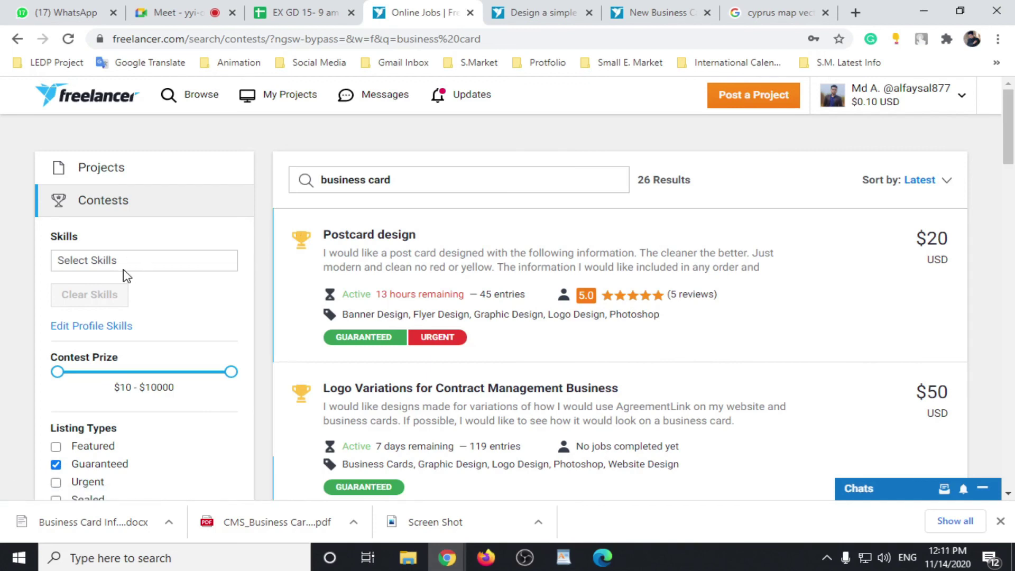
click(527, 13)
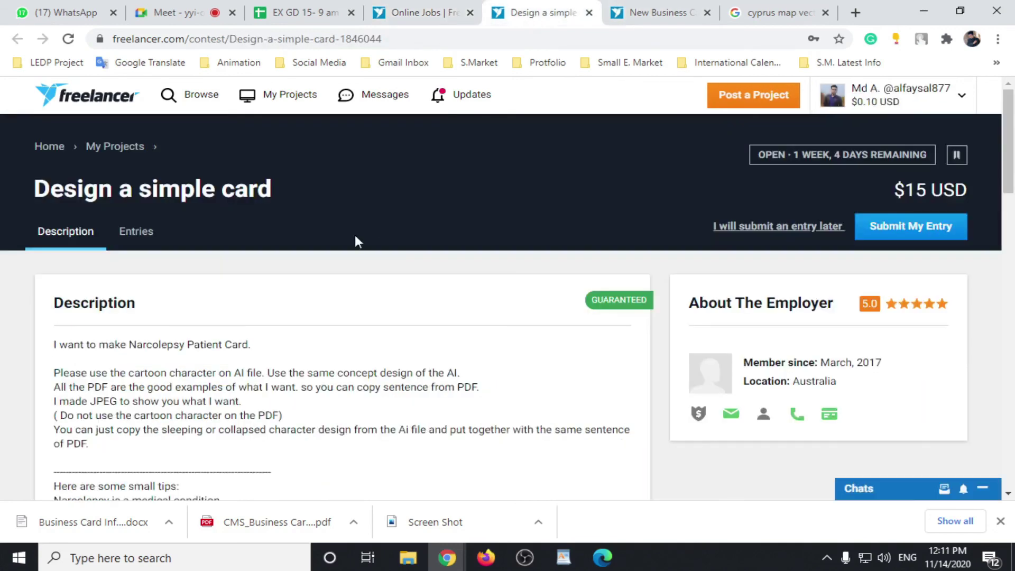
Step: Look over the Design a simple card brief, then switch to the New Business Cards contest page
scroll(152, 371, down, 5)
scroll(233, 352, down, 3)
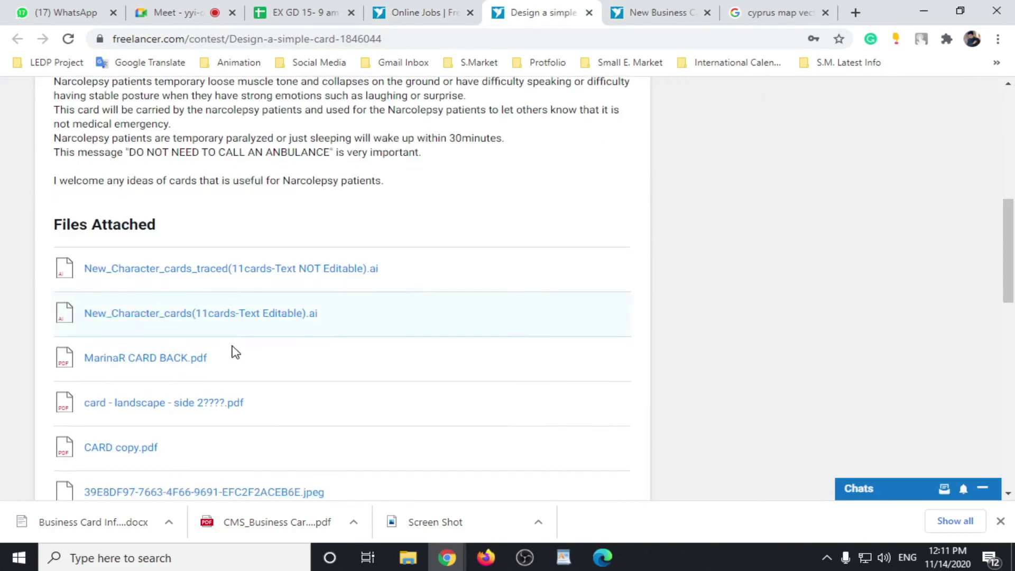
scroll(243, 340, up, 6)
key(ctrl+Tab)
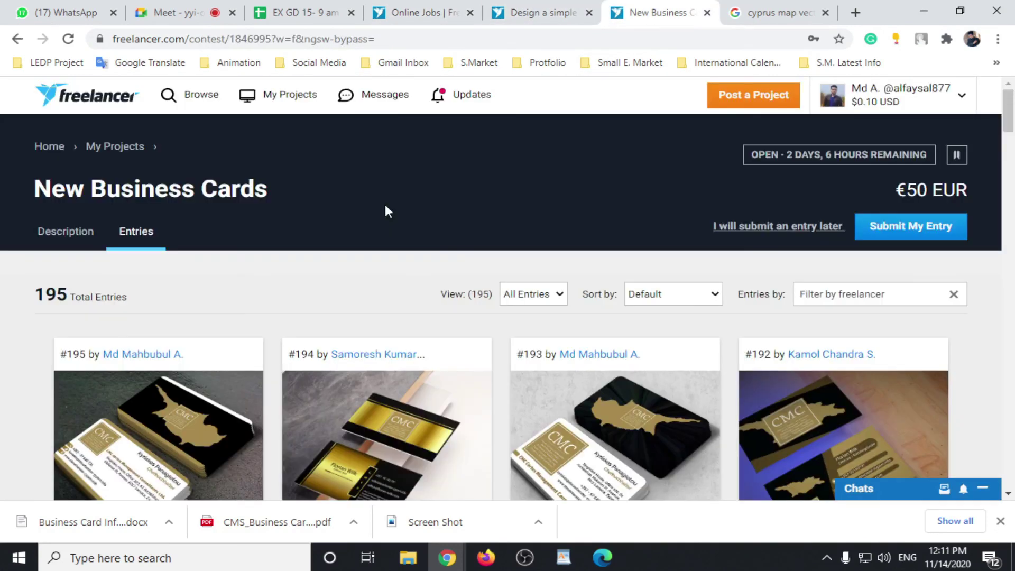
Step: Go back through the Design a simple card contest to the 26 business card search results
scroll(363, 303, down, 4)
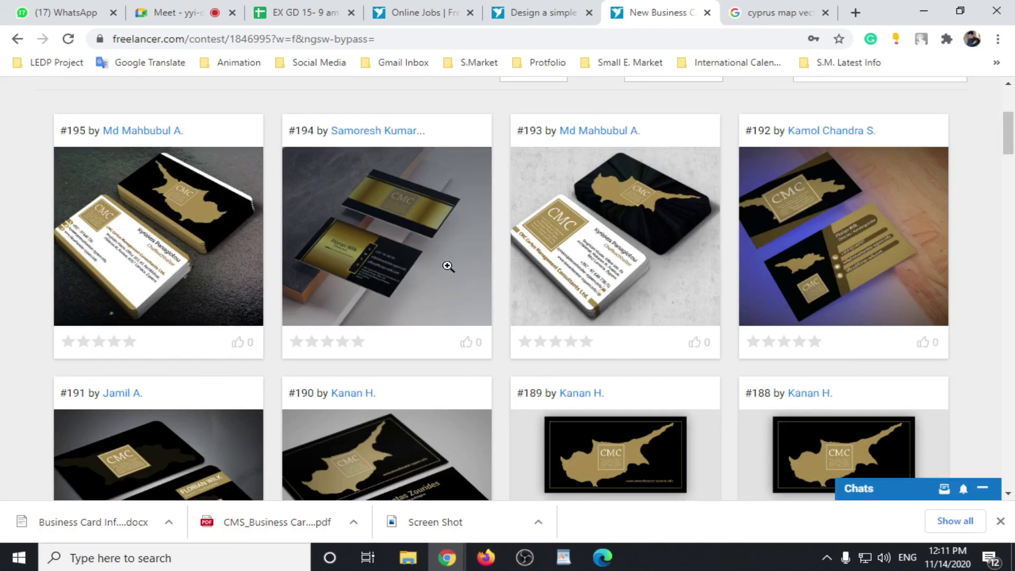
scroll(458, 254, up, 4)
click(544, 11)
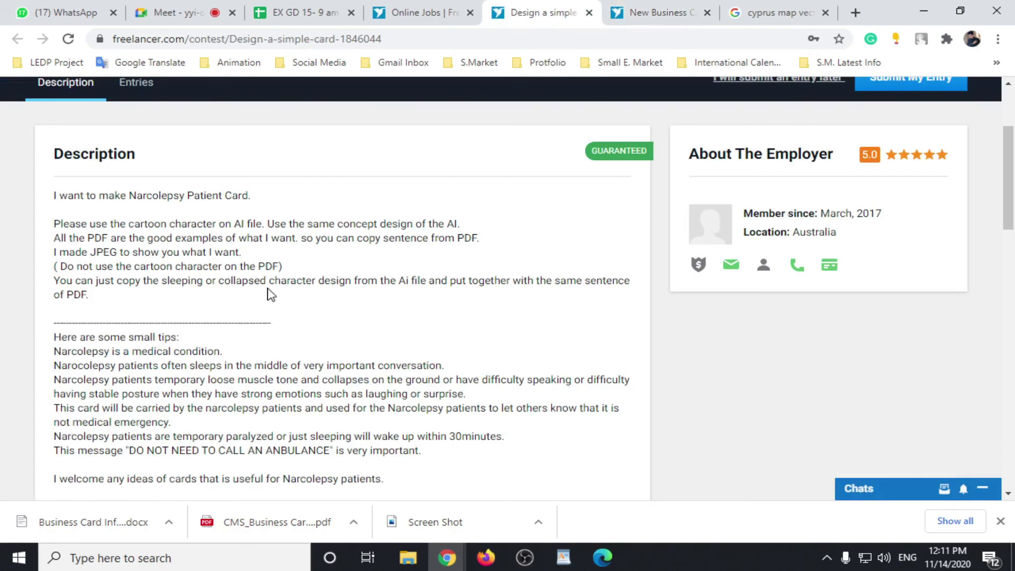
scroll(281, 281, up, 3)
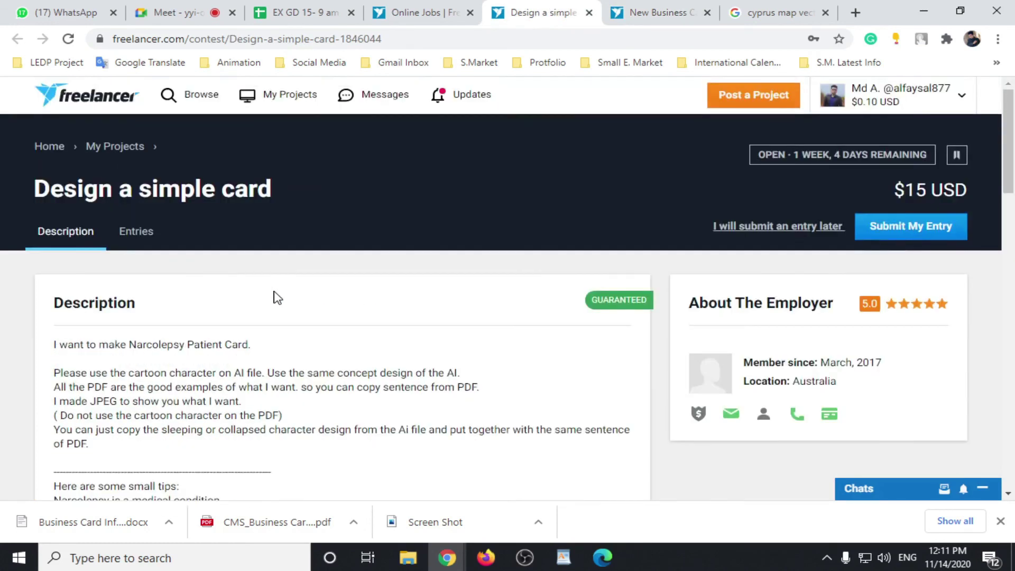
scroll(276, 293, down, 4)
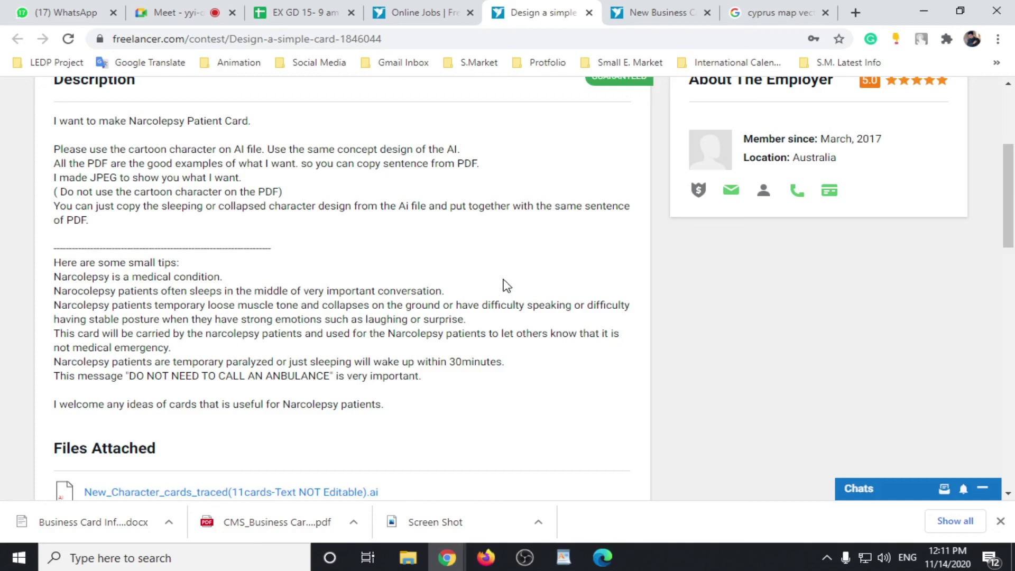
scroll(323, 335, up, 1)
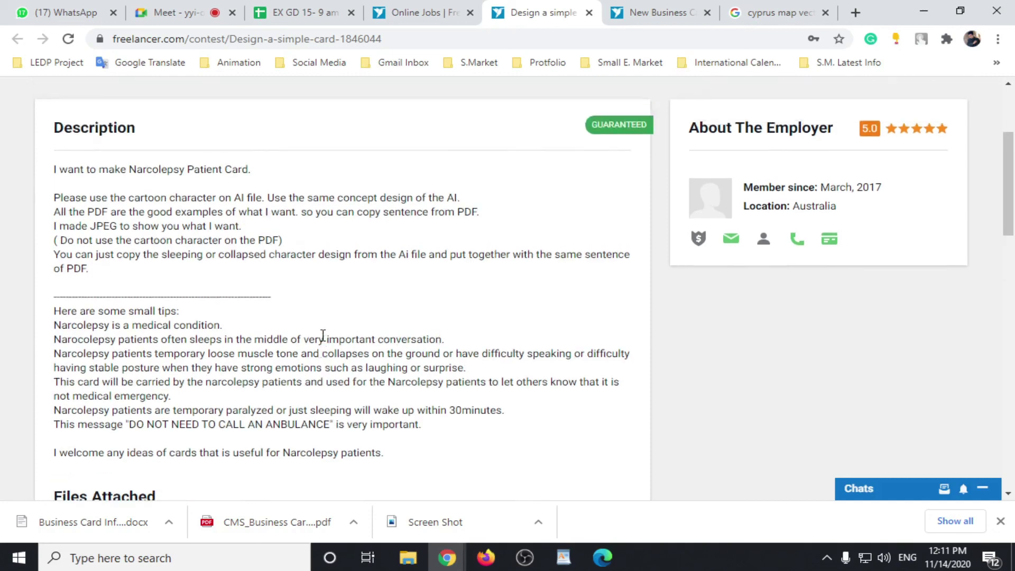
scroll(323, 335, up, 2)
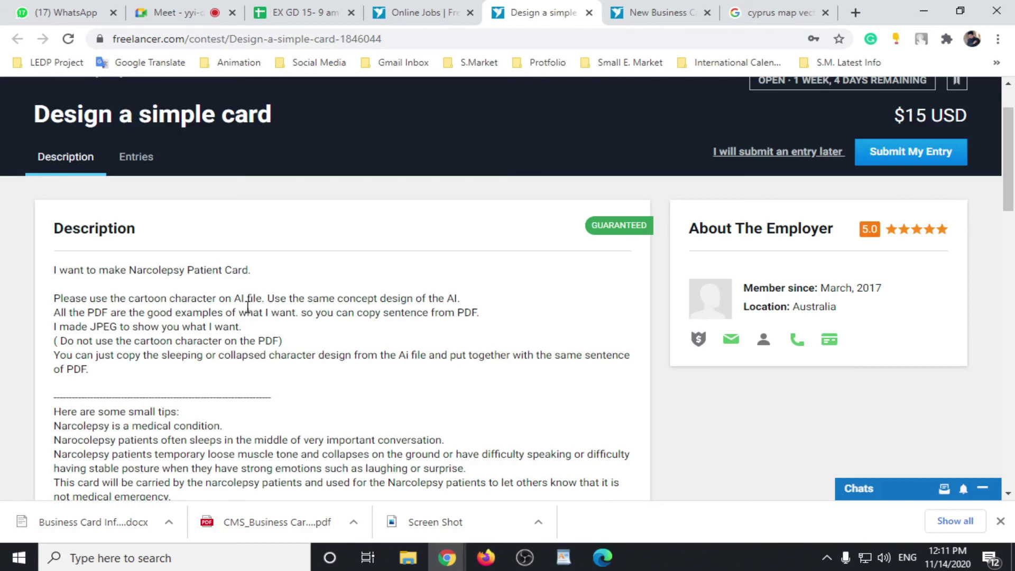
click(416, 12)
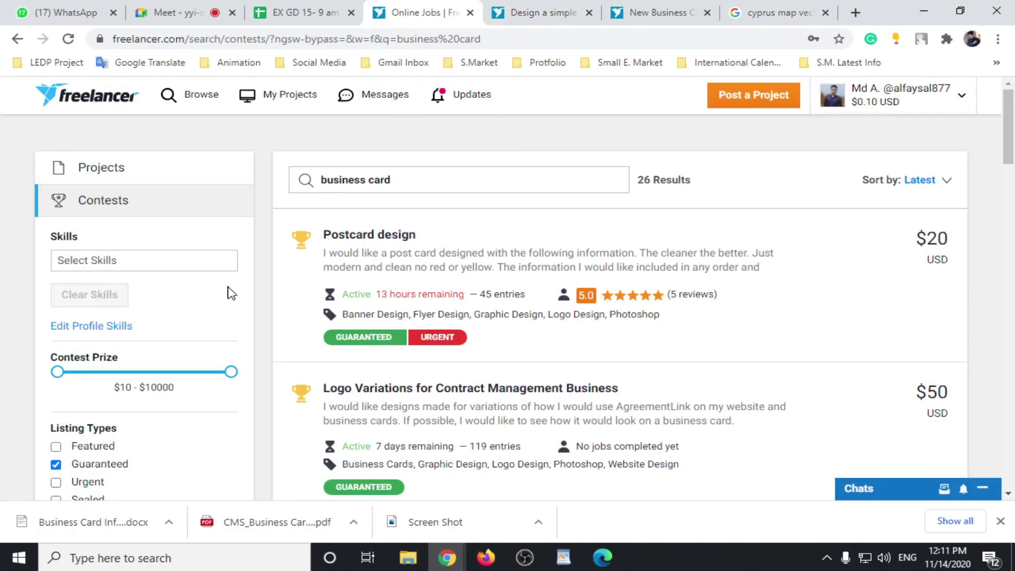
Step: Browse the contest results, then open the account menu showing $0.10 USD, ৳0.52 BDT and $20.00 AUD balances
scroll(222, 372, down, 2)
scroll(222, 370, up, 2)
scroll(244, 286, down, 3)
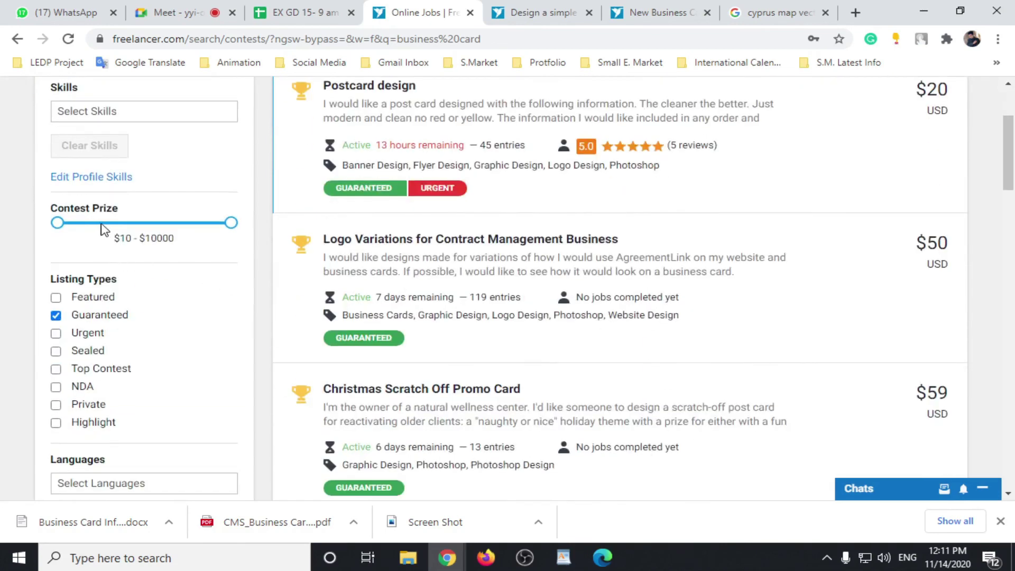
scroll(491, 151, up, 3)
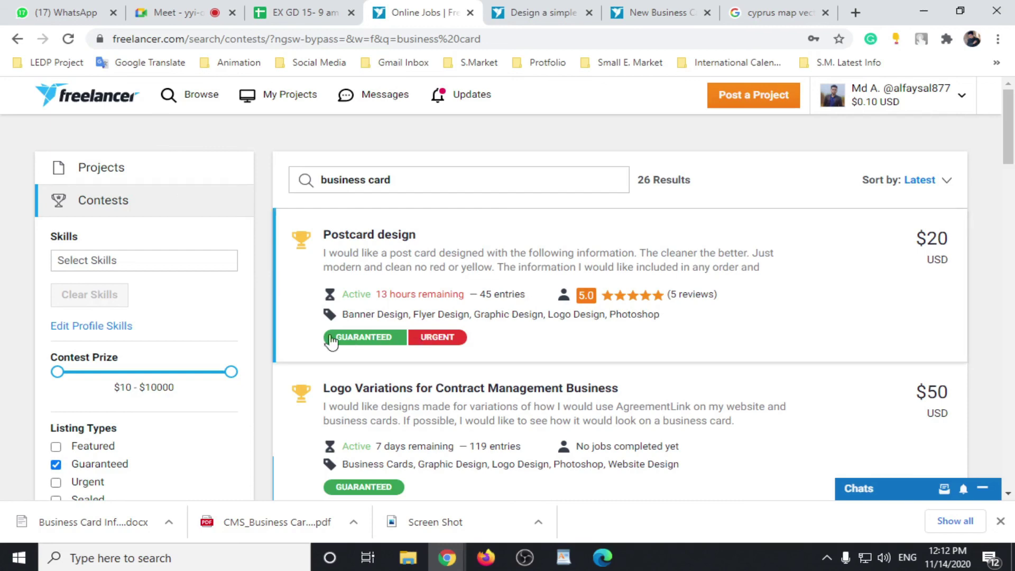
scroll(186, 291, down, 3)
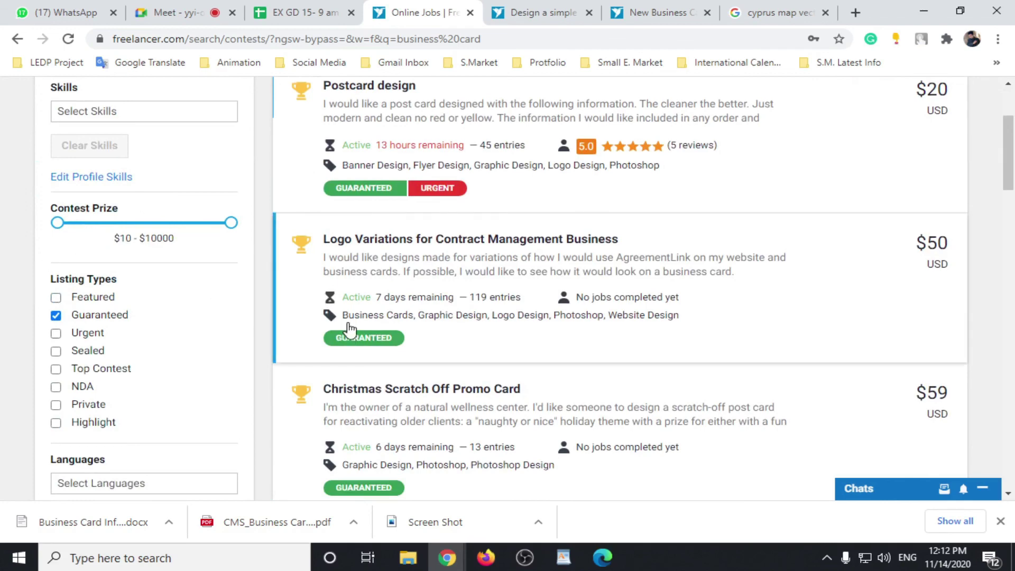
scroll(696, 373, up, 3)
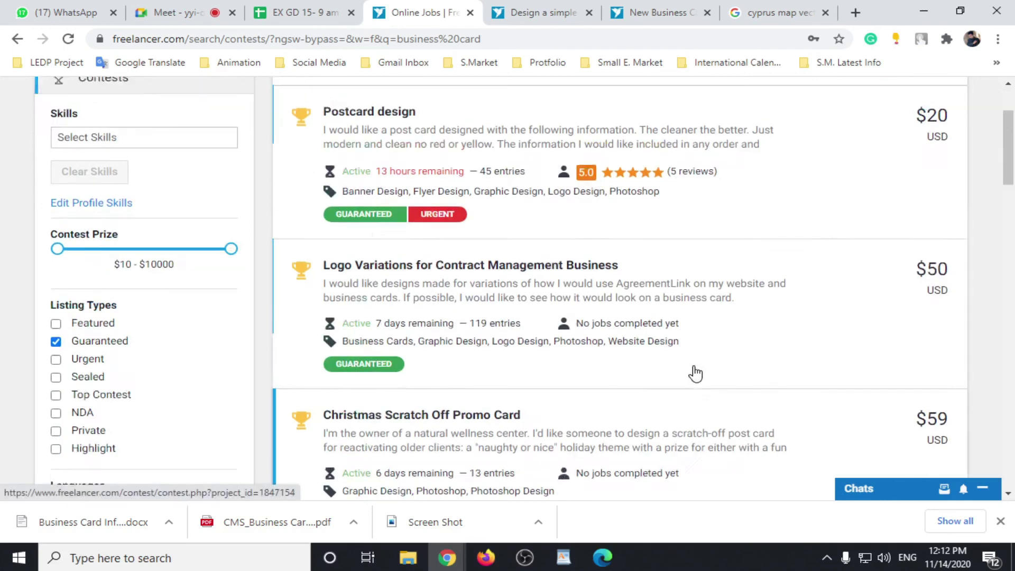
click(962, 97)
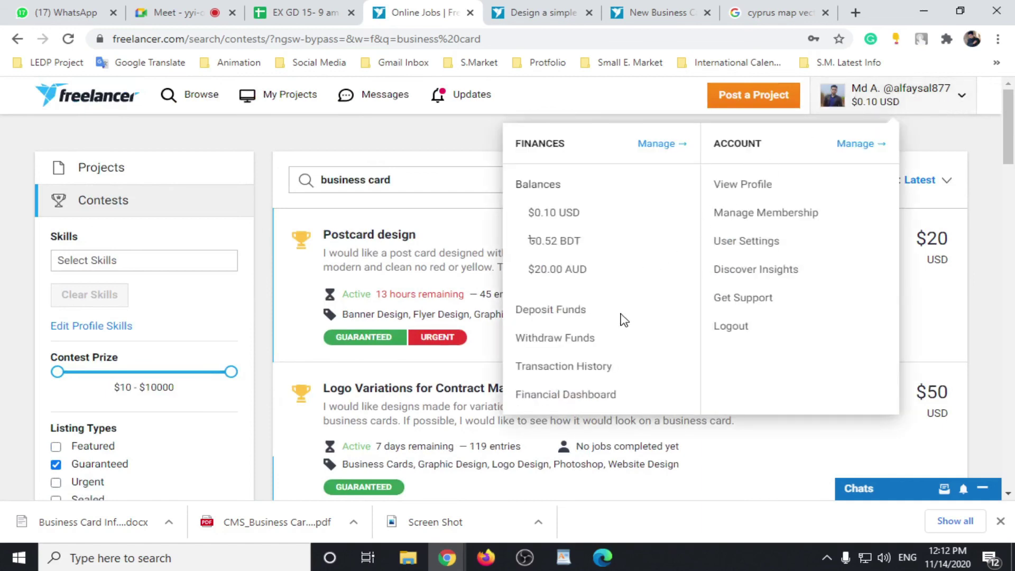
Step: Open the Withdraw Funds page from the account menu and look over the withdrawal options
click(576, 343)
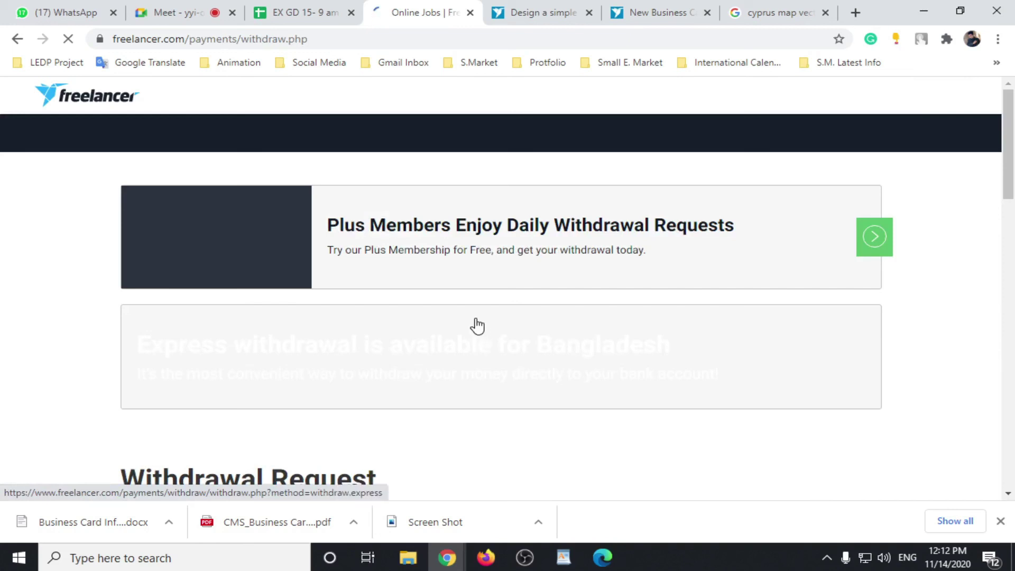
scroll(473, 320, down, 4)
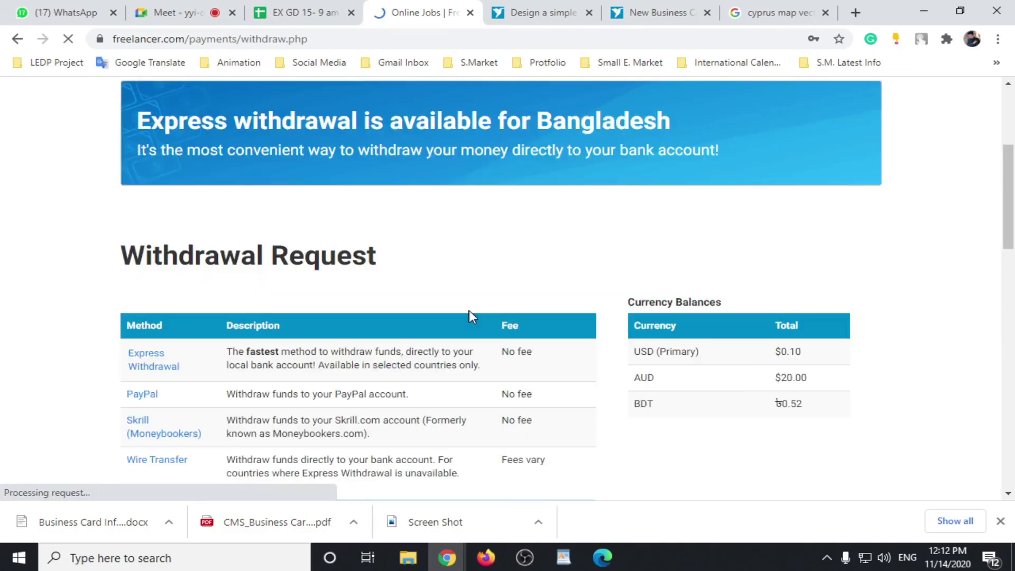
scroll(455, 298, up, 4)
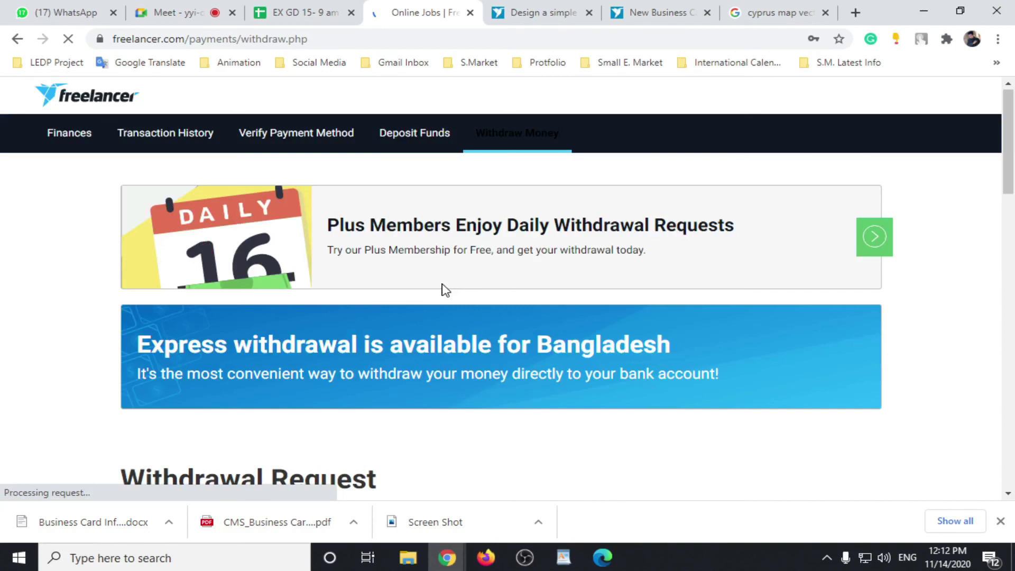
scroll(446, 290, down, 2)
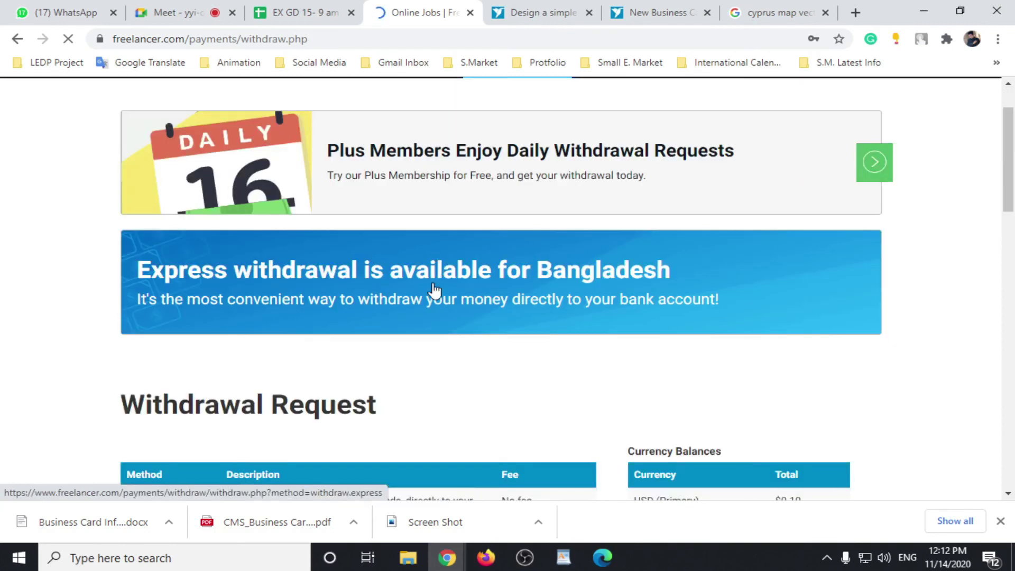
scroll(434, 290, up, 2)
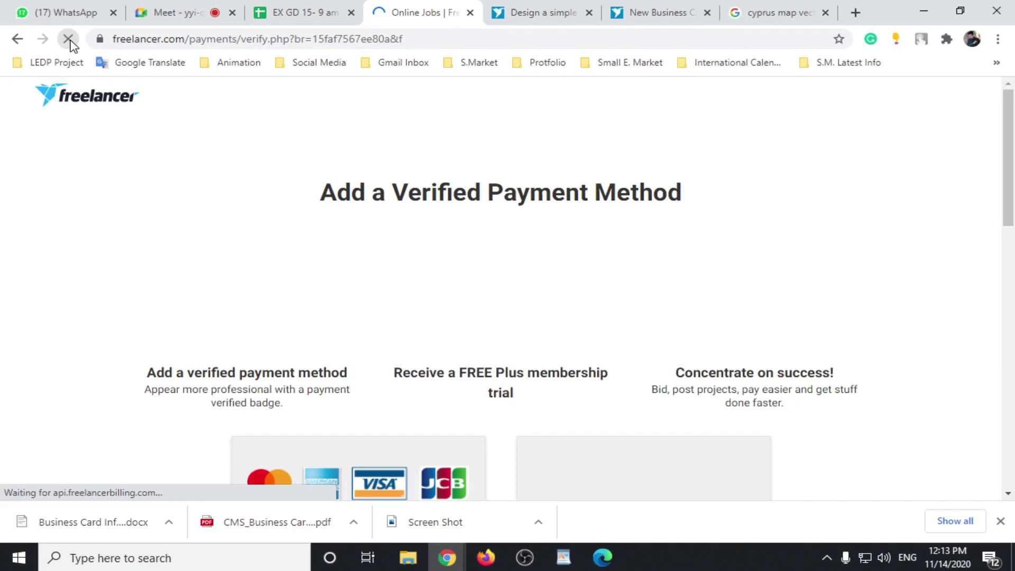
Step: Go through Add Credit or Debit Card and skip the Plus membership trial offer
scroll(388, 389, down, 3)
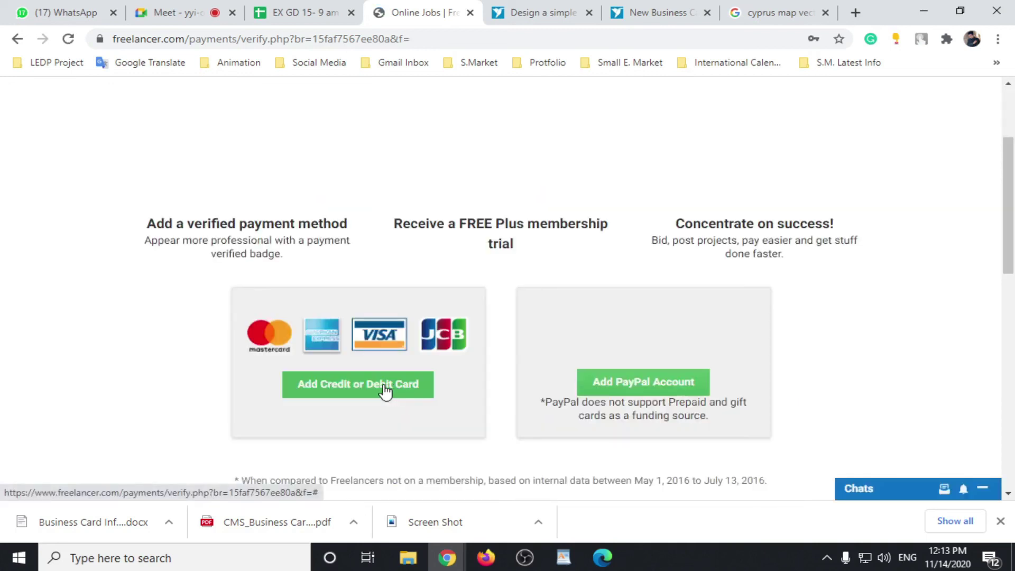
click(385, 390)
click(17, 38)
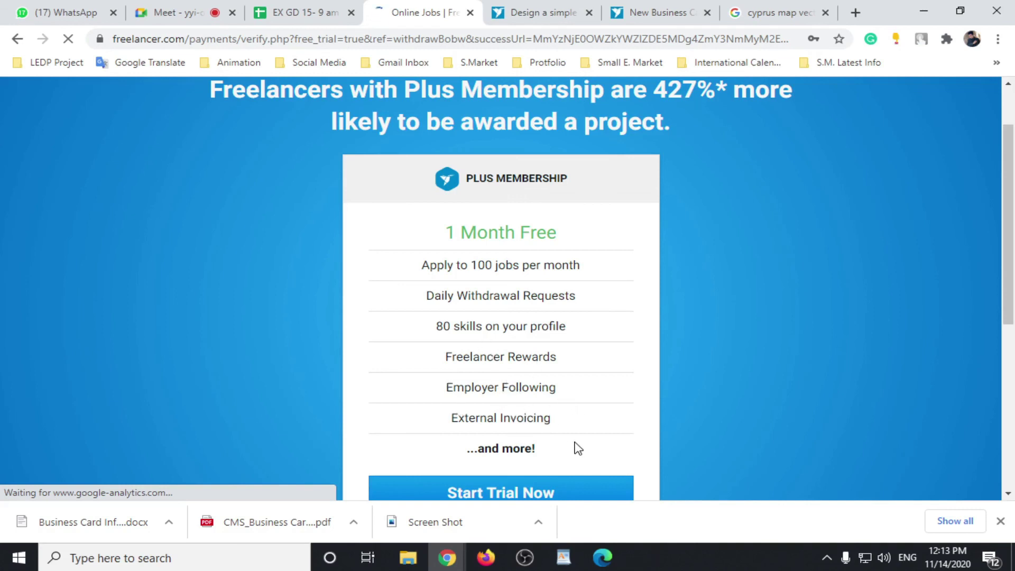
scroll(581, 408, down, 4)
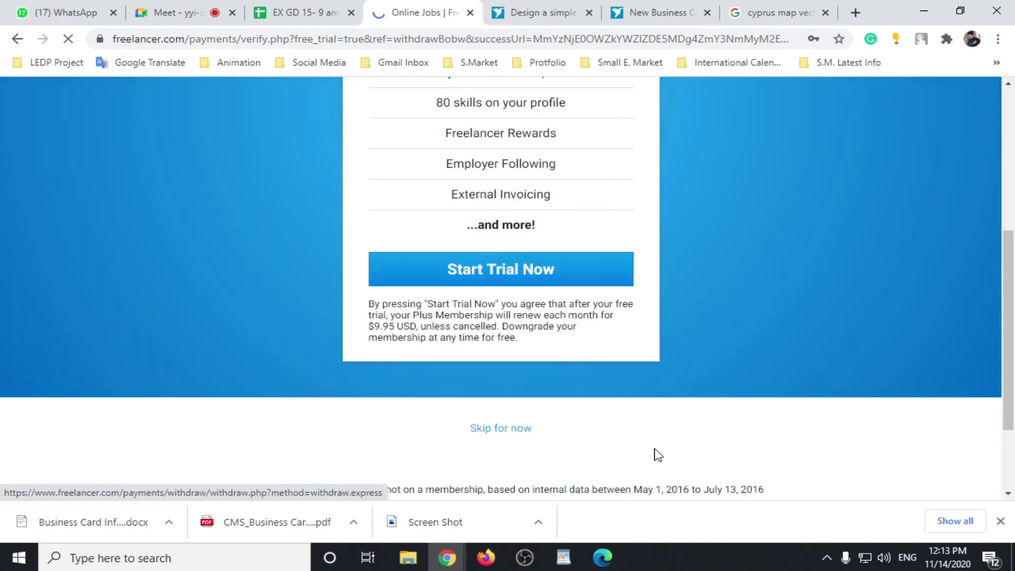
click(542, 435)
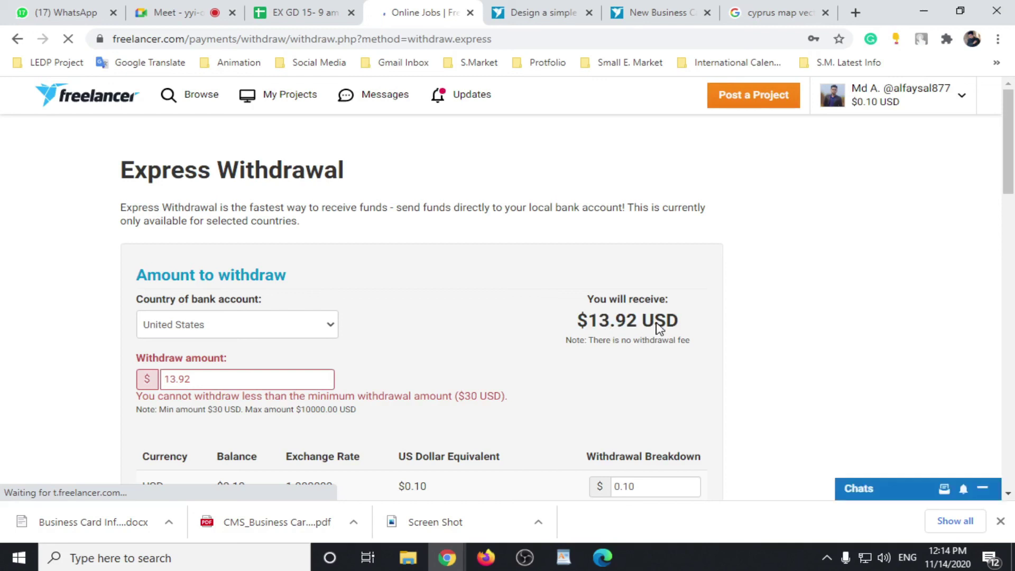
Step: Set the bank account country to Bangladesh and check the 1181.01 BDT withdrawal amounts
click(330, 326)
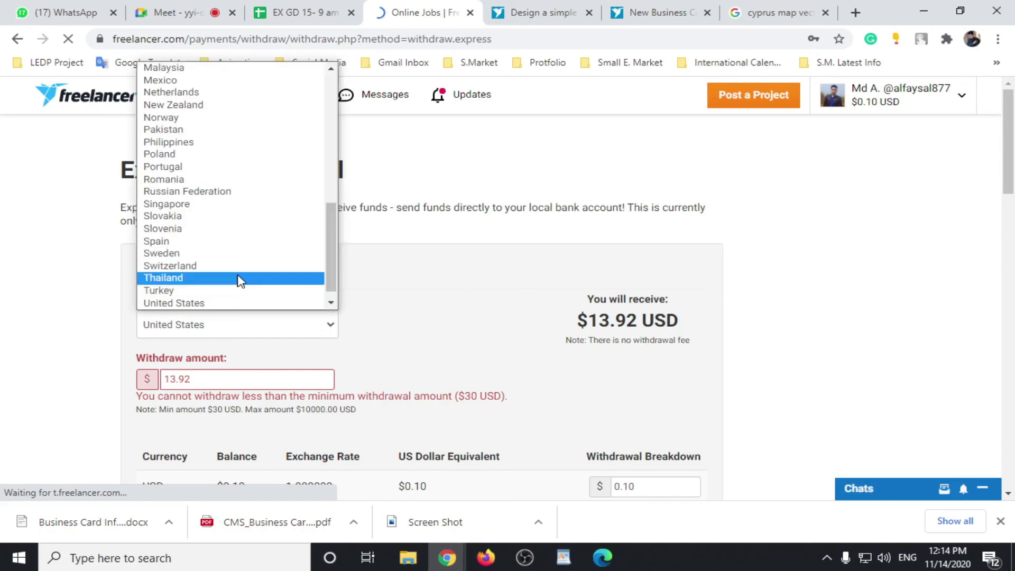
key(b)
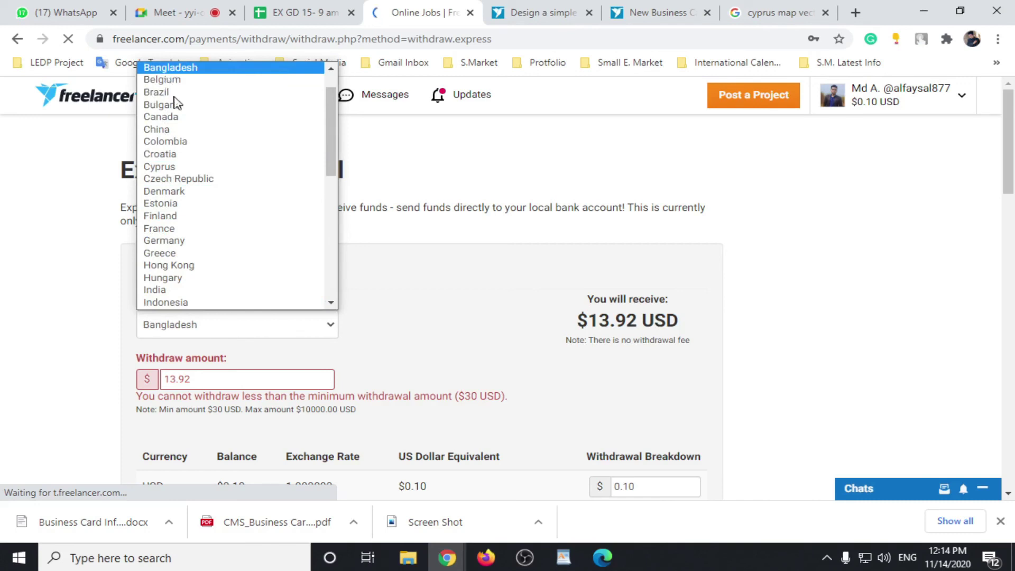
key(Return)
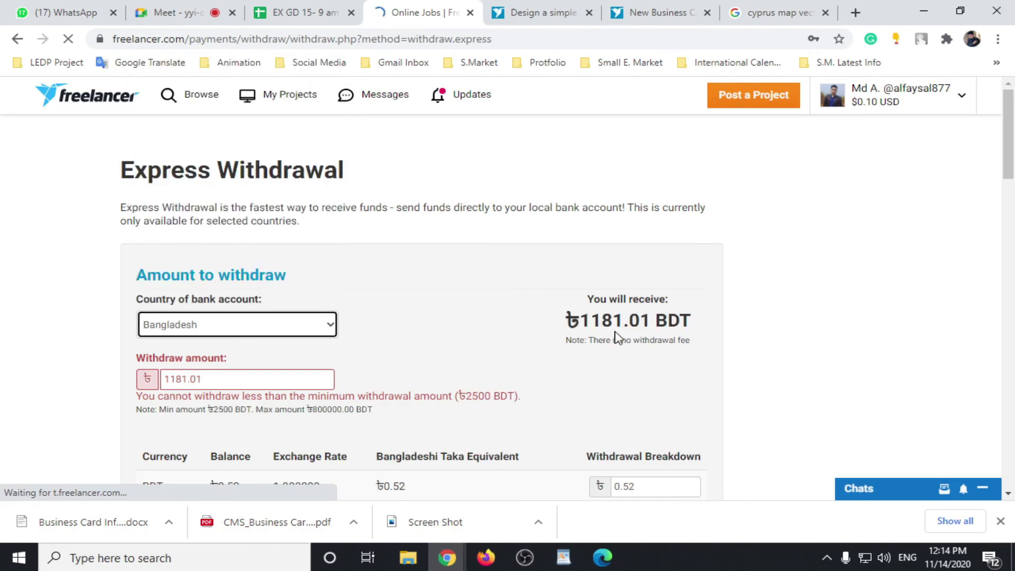
drag(654, 320, 614, 321)
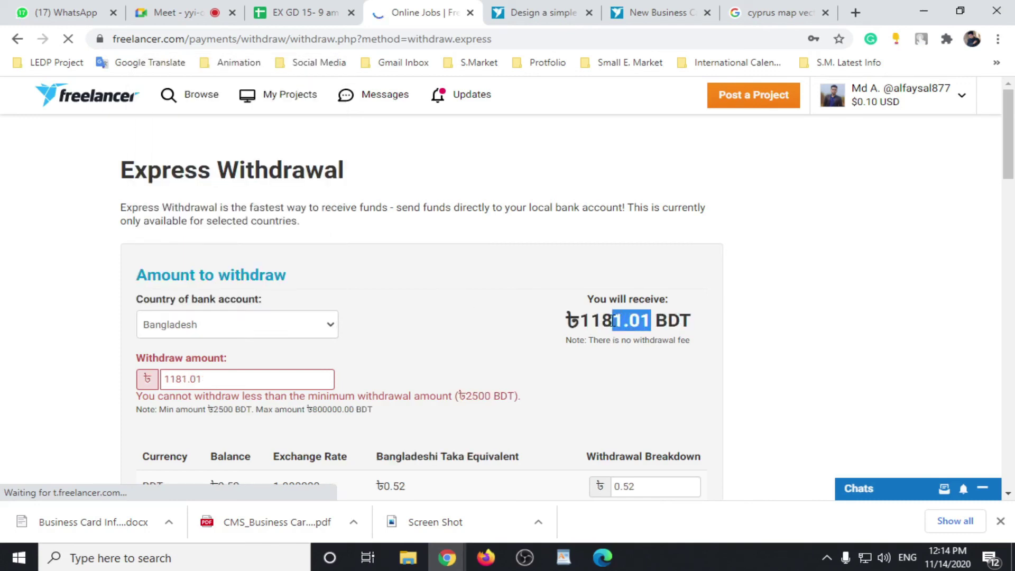
click(516, 333)
drag(245, 379, 136, 380)
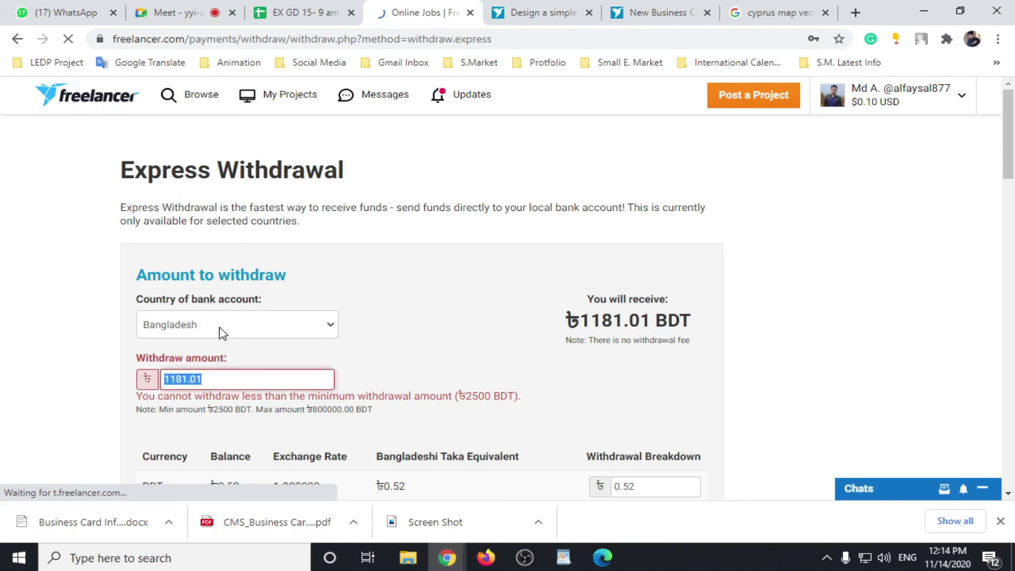
click(418, 330)
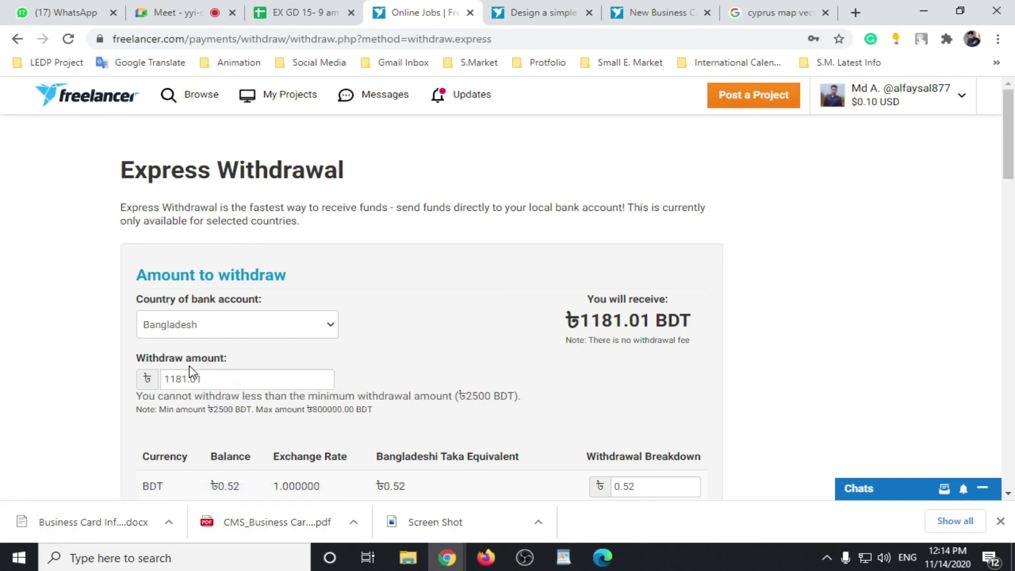
Step: Review the withdrawal form's bank details, then switch to the Google Meet call and screen recorder
scroll(360, 344, down, 1)
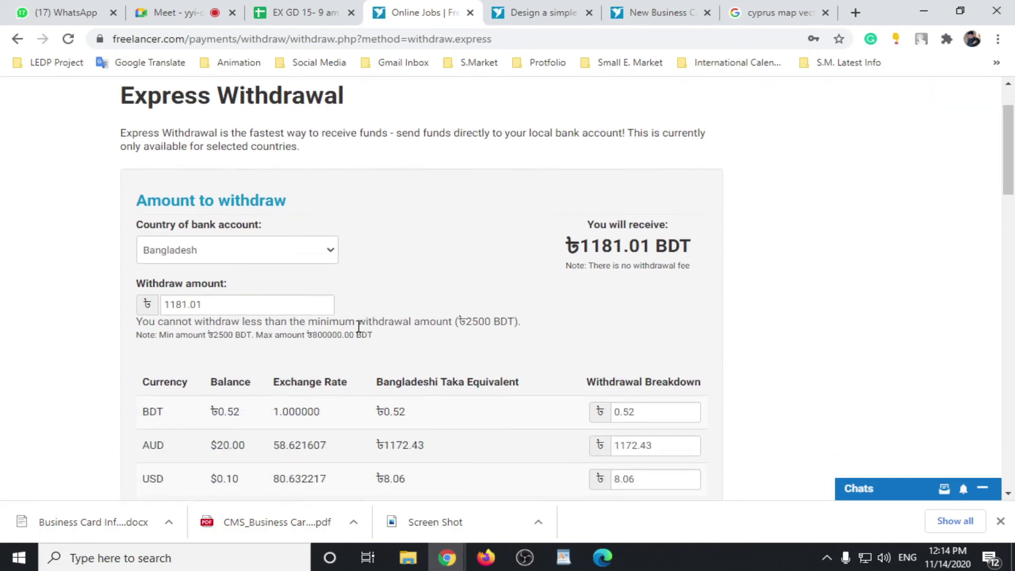
scroll(359, 327, down, 3)
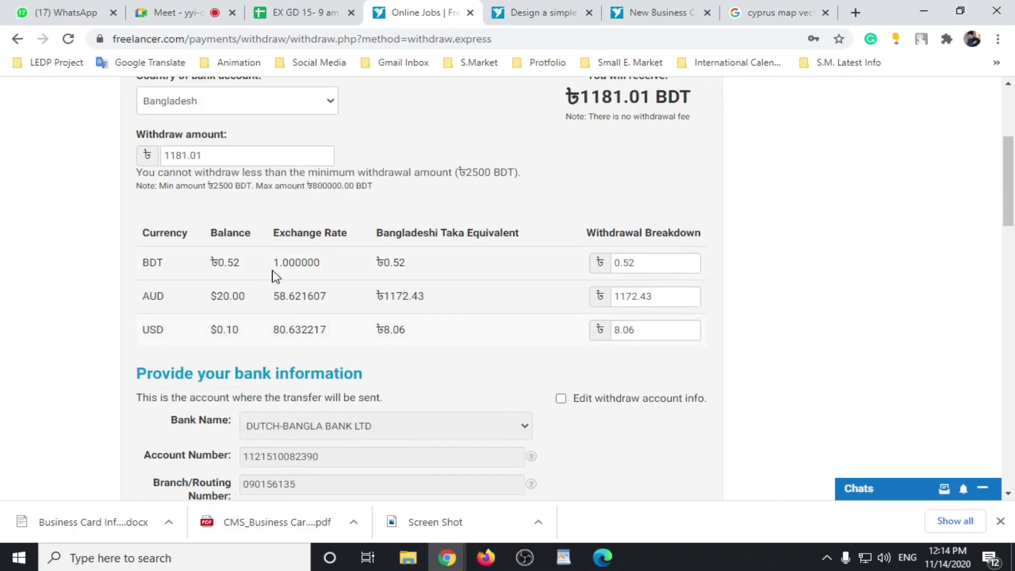
scroll(285, 281, up, 1)
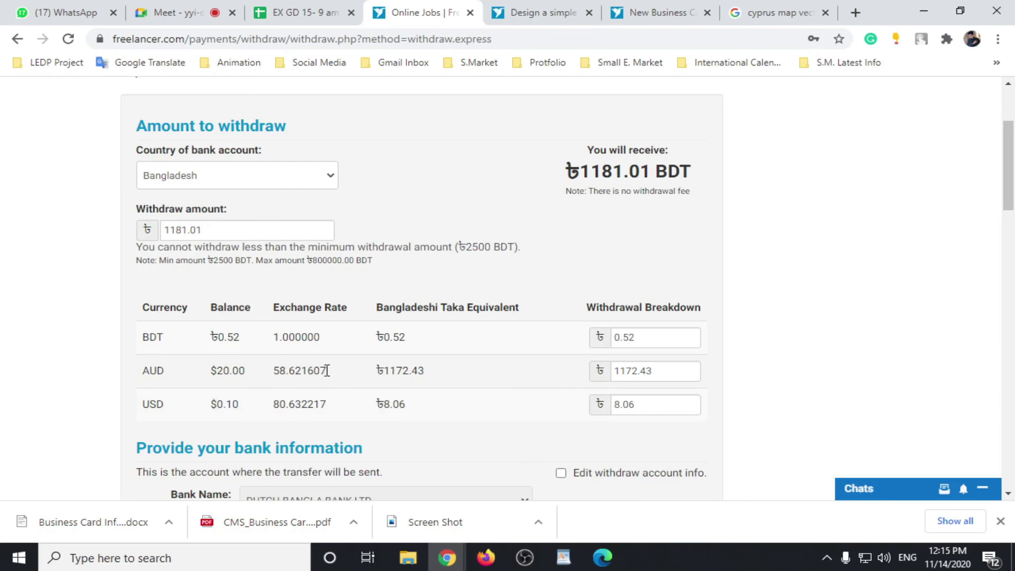
scroll(399, 358, down, 4)
scroll(400, 357, up, 4)
scroll(624, 396, up, 1)
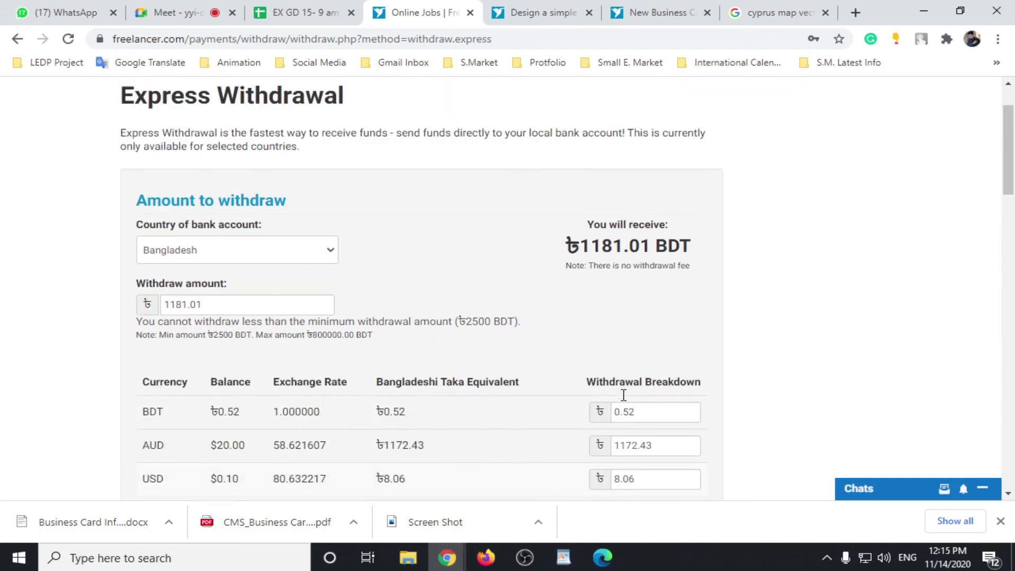
scroll(469, 279, up, 1)
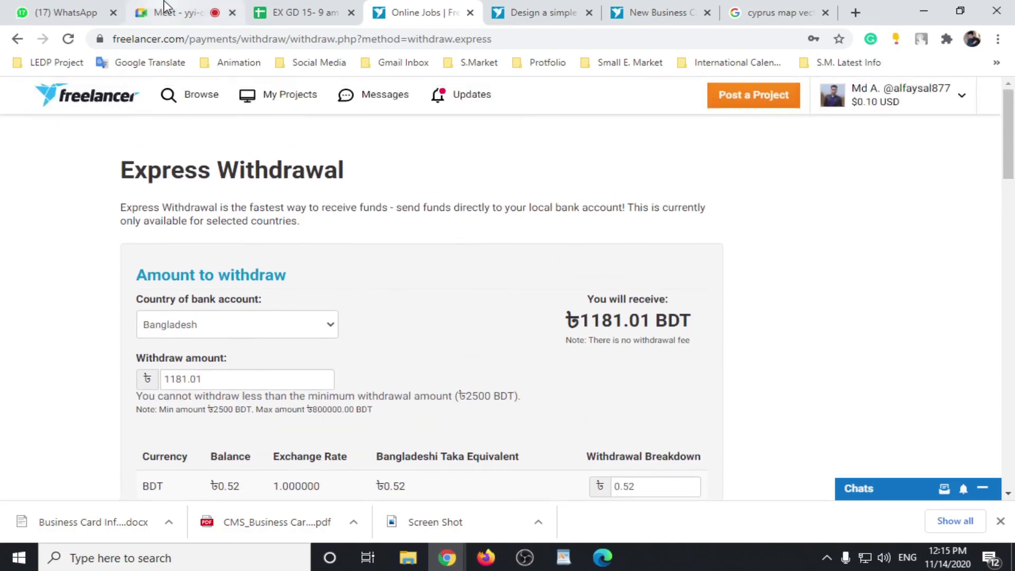
click(177, 14)
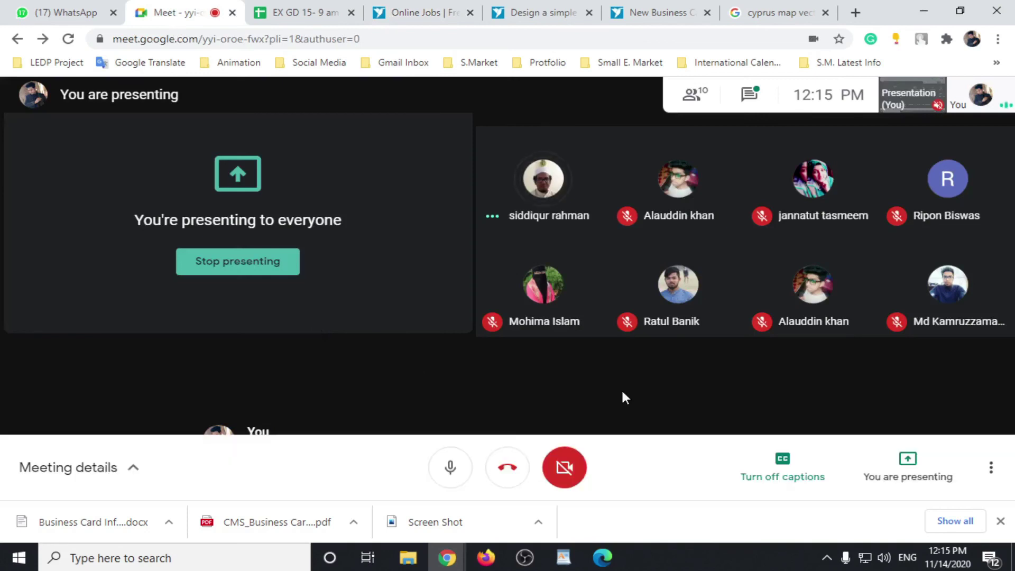
click(524, 557)
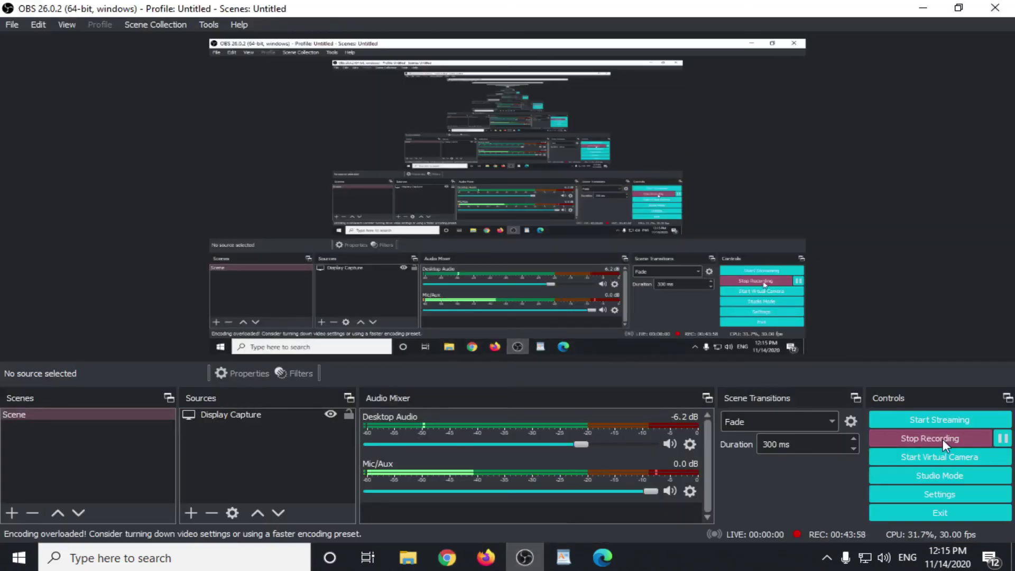